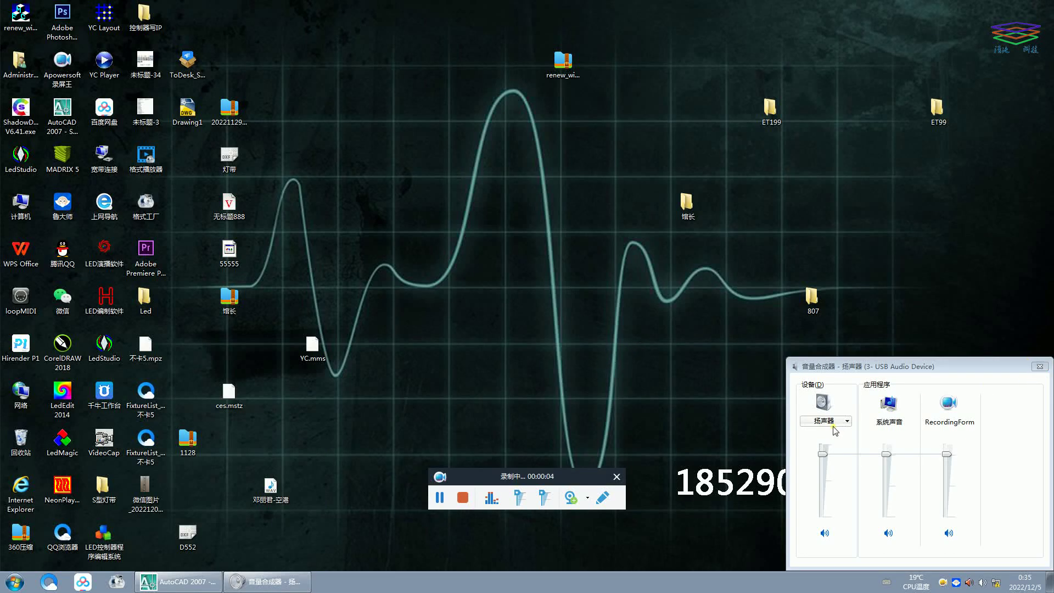
- Close the Volume Mixer and refresh the desktop twice
{"action": "left_click", "coordinate": [1037, 369]}
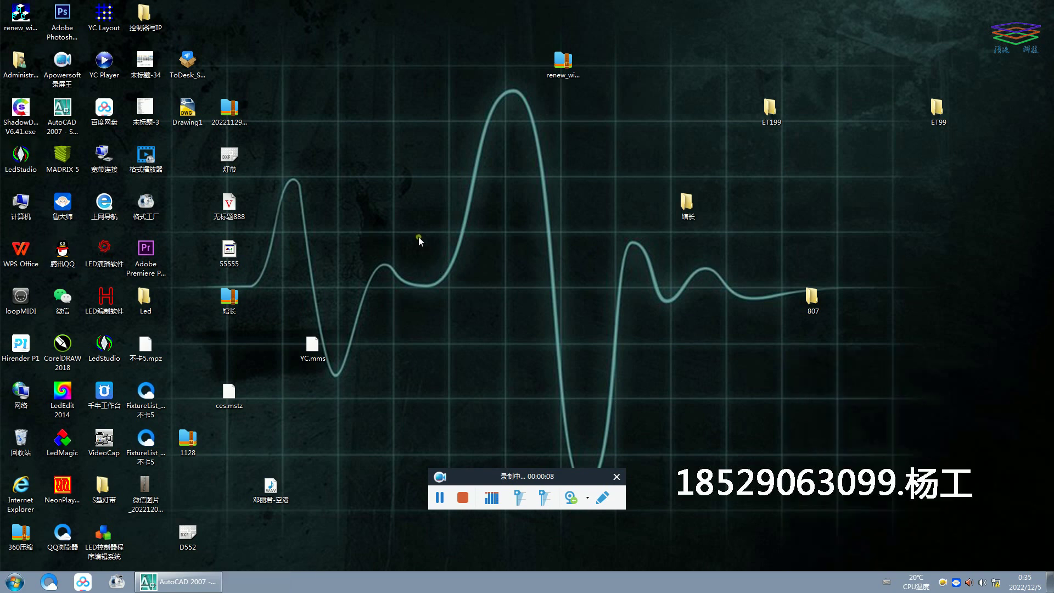
{"action": "right_click", "coordinate": [360, 194]}
{"action": "left_click", "coordinate": [384, 240]}
{"action": "right_click", "coordinate": [378, 198]}
{"action": "left_click", "coordinate": [393, 247]}
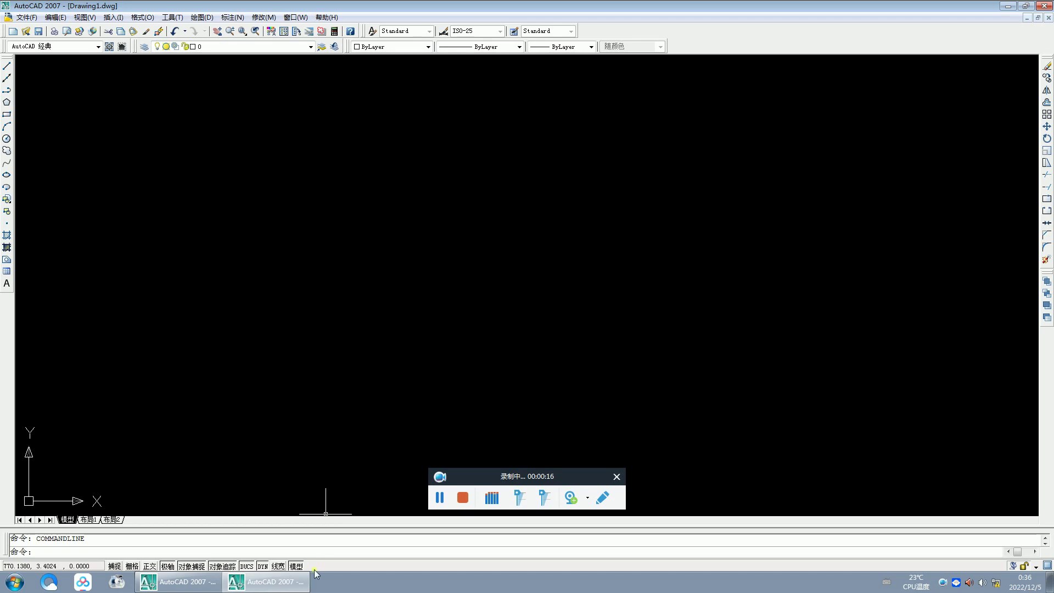
- Bring AutoCAD back from the taskbar and maximise its Drawing1 window to full screen
{"action": "left_click", "coordinate": [297, 586]}
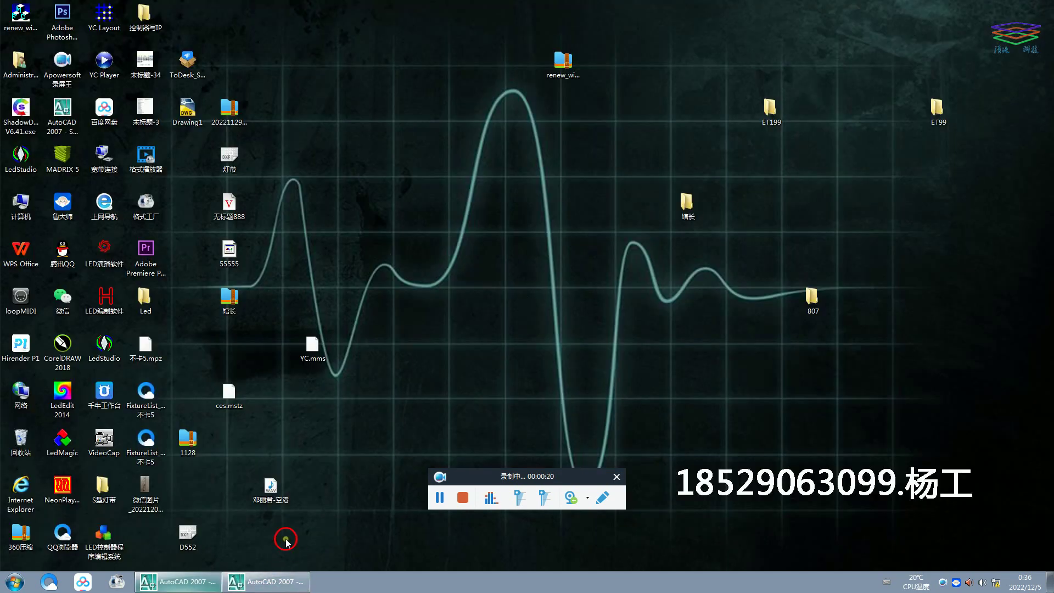
{"action": "left_click", "coordinate": [201, 583]}
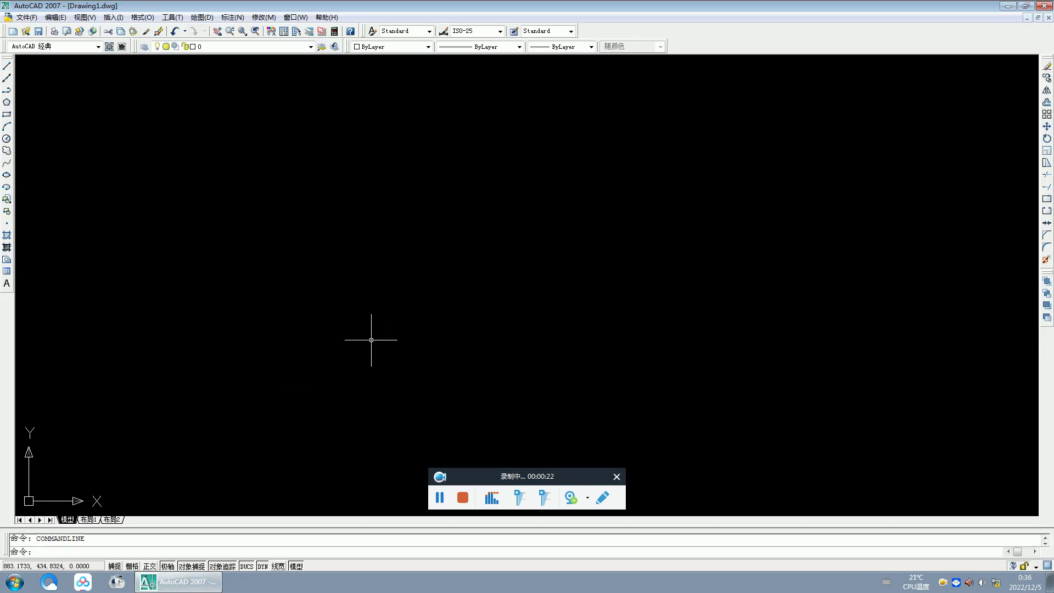
{"action": "double_click", "coordinate": [939, 8]}
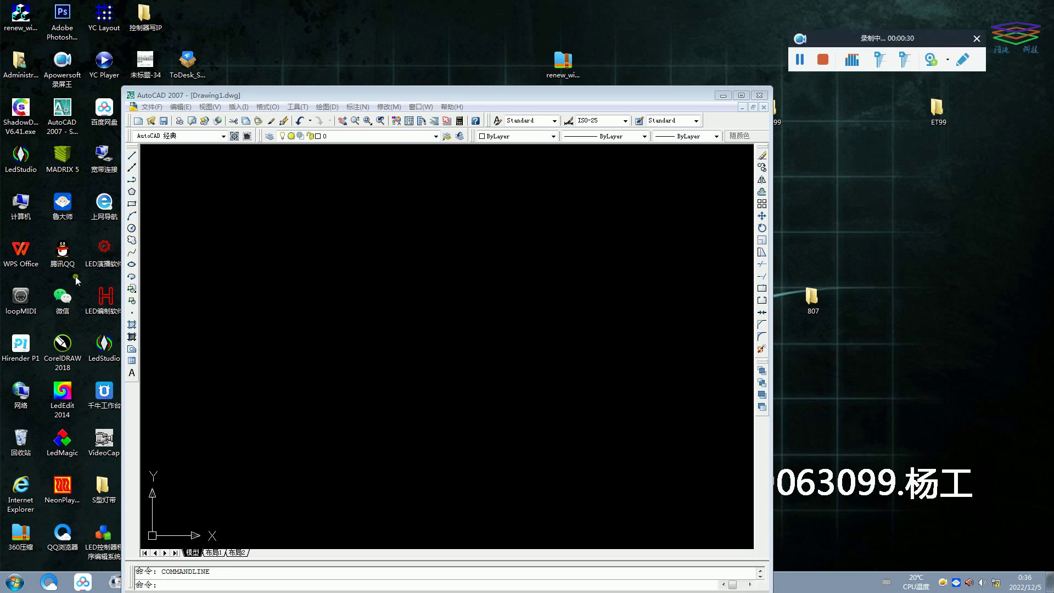
{"action": "left_click", "coordinate": [132, 231]}
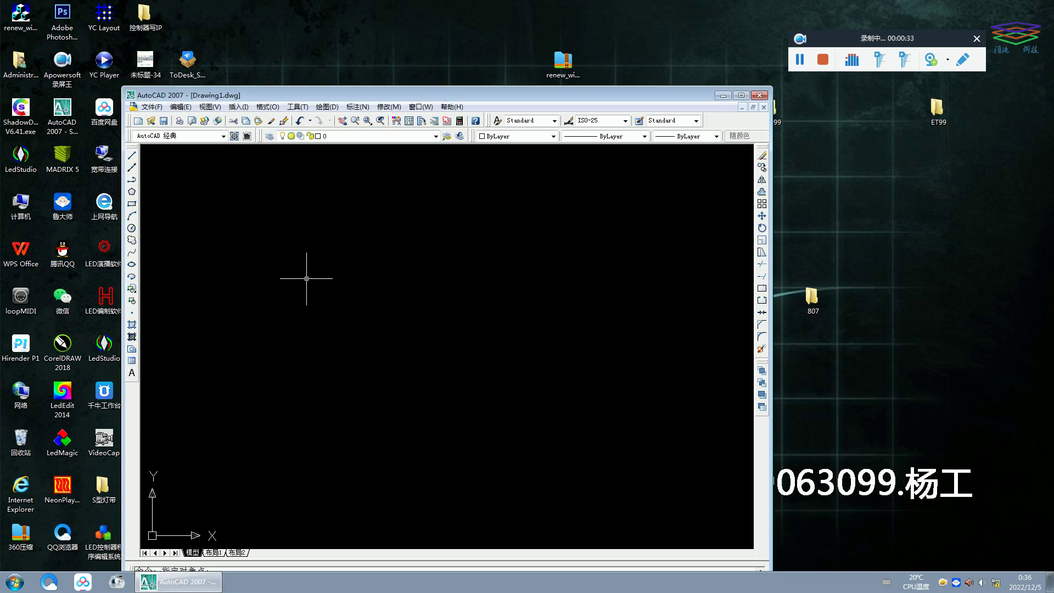
{"action": "left_click", "coordinate": [741, 94]}
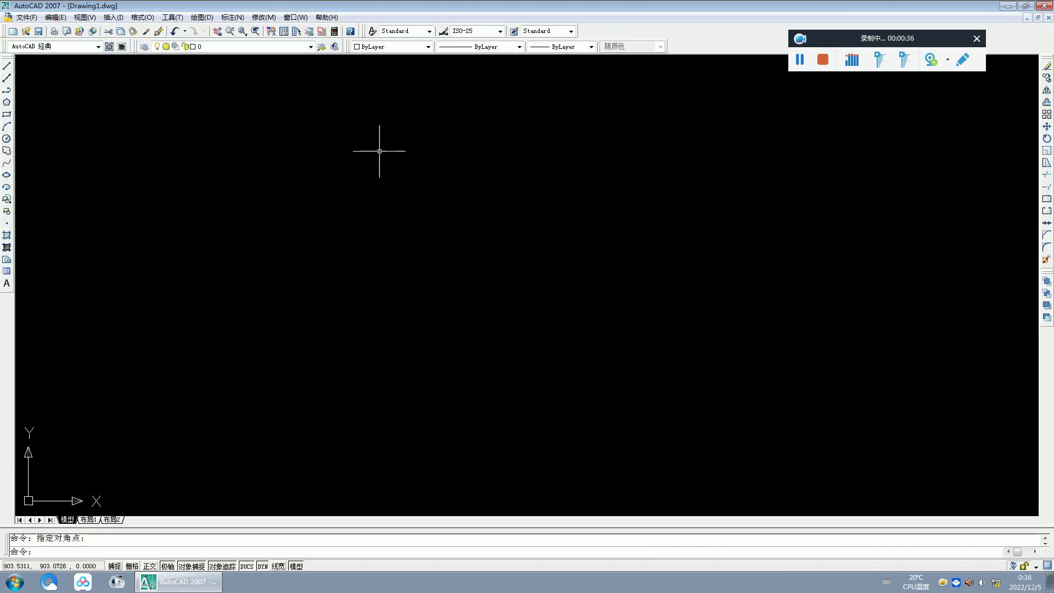
- Draw a circle of radius 0.65 at a picked centre point
{"action": "left_click", "coordinate": [6, 138]}
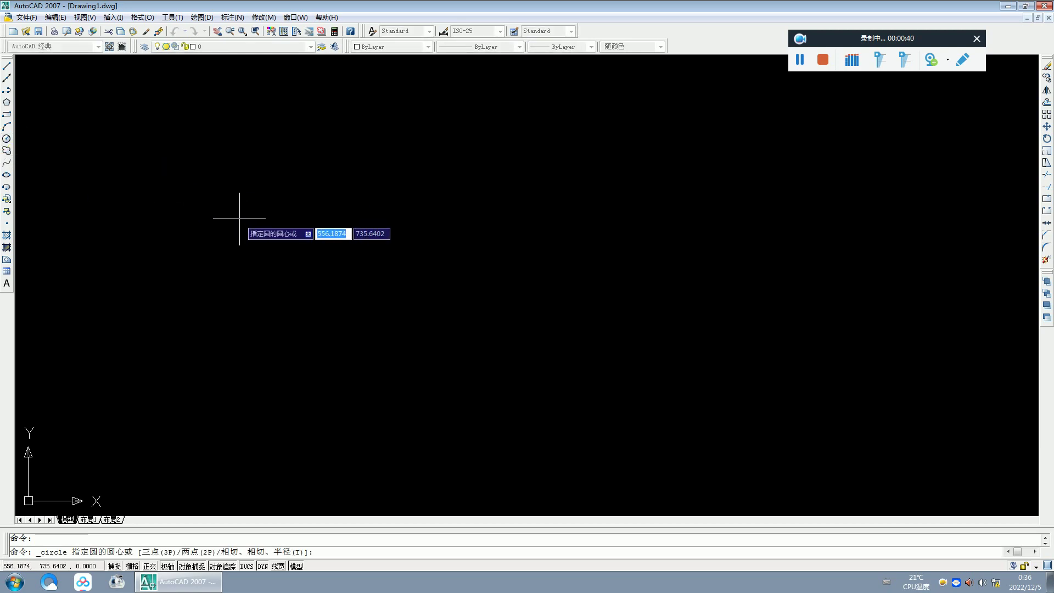
{"action": "left_click", "coordinate": [286, 235]}
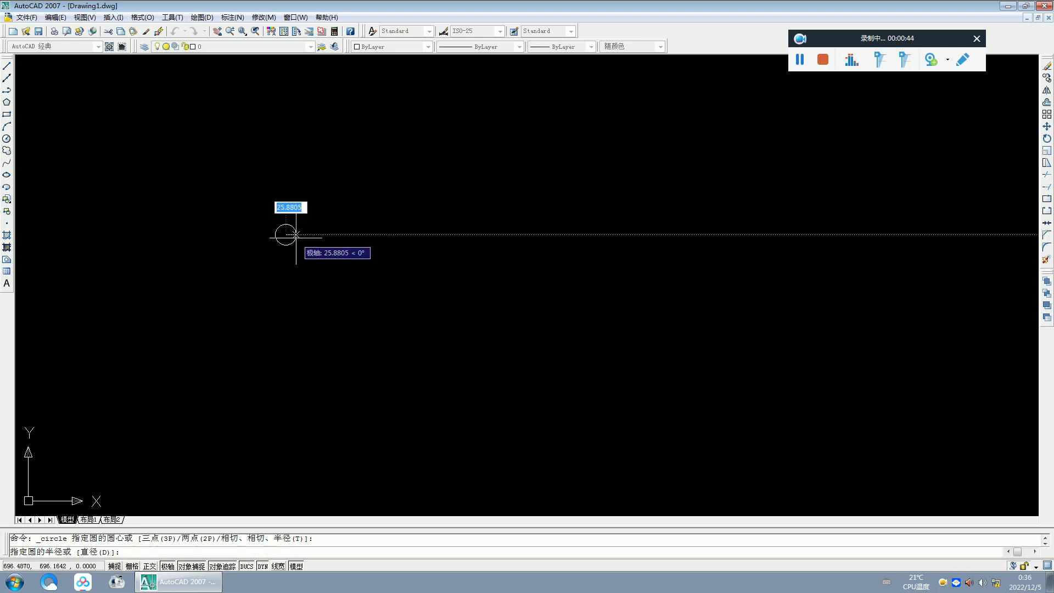
{"action": "type", "text": "0.65"}
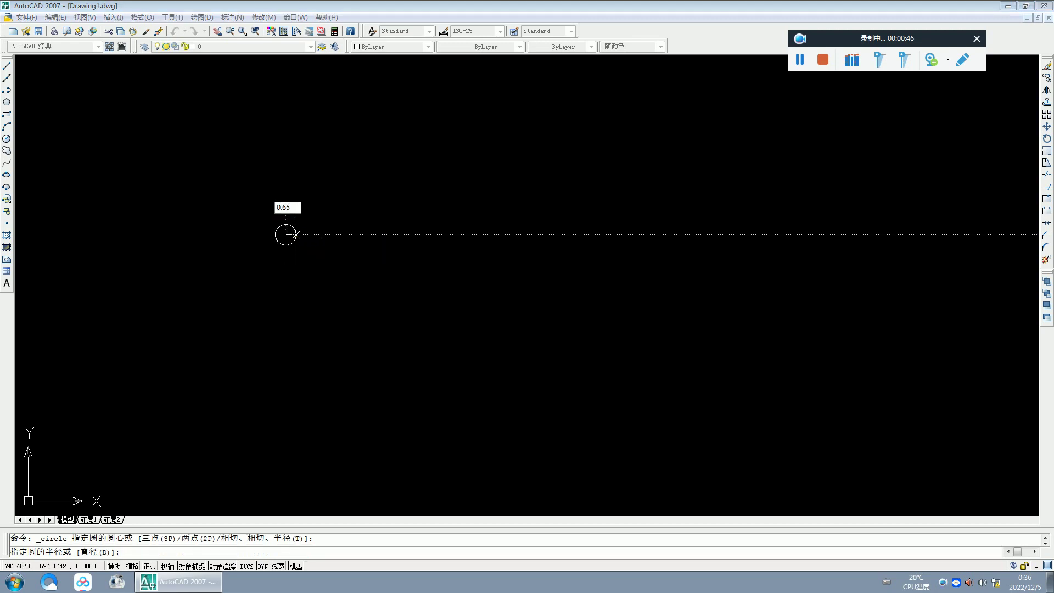
{"action": "key", "text": "Return"}
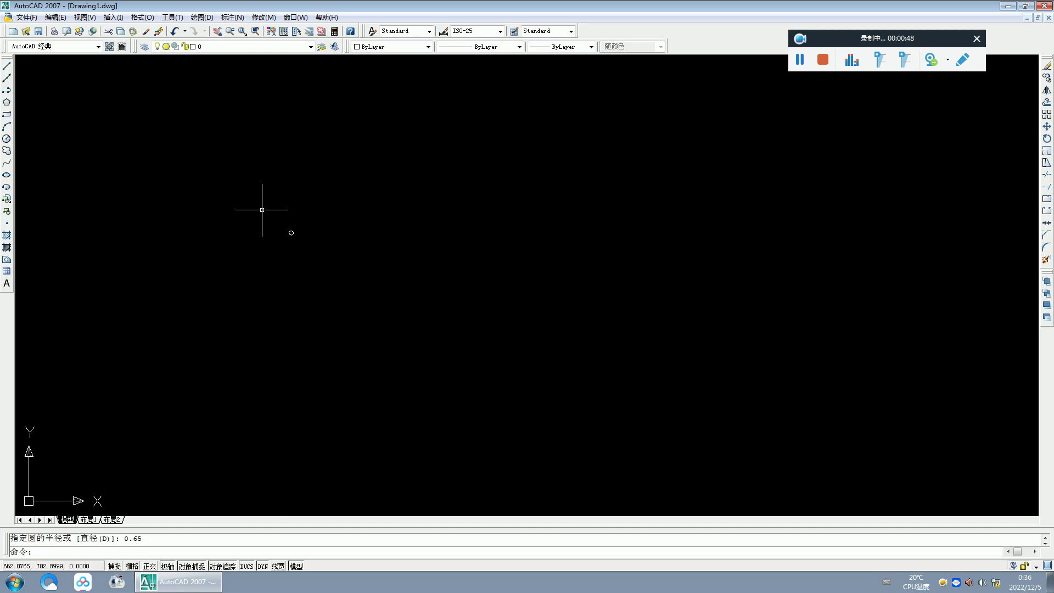
- Zoom in and window-select the new small circle
{"action": "scroll", "coordinate": [339, 264], "scroll_direction": "up", "scroll_amount": 2}
{"action": "scroll", "coordinate": [231, 220], "scroll_direction": "up", "scroll_amount": 1}
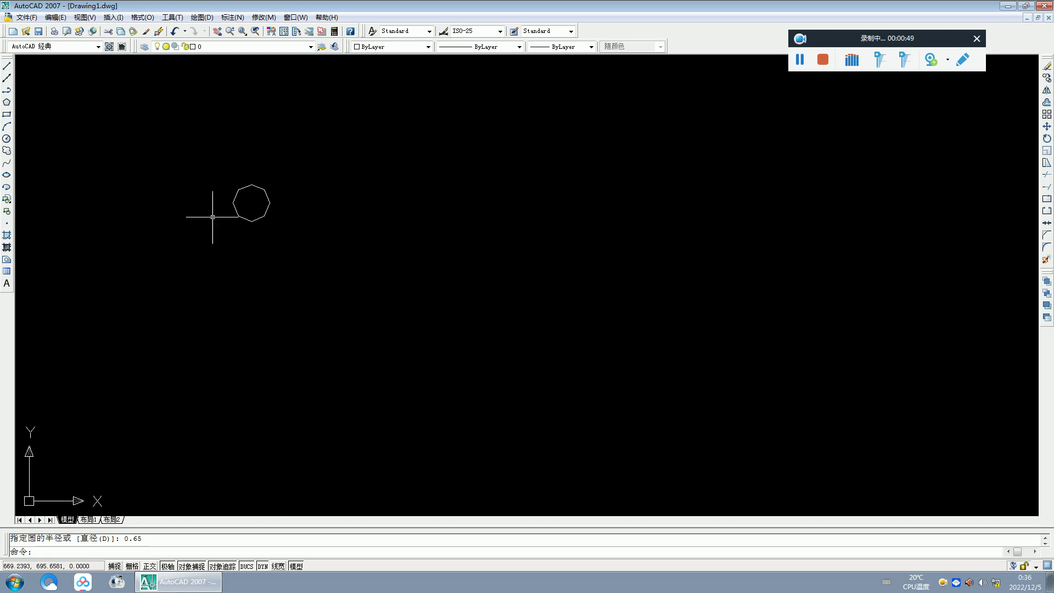
{"action": "left_click", "coordinate": [210, 172]}
{"action": "left_click", "coordinate": [287, 231]}
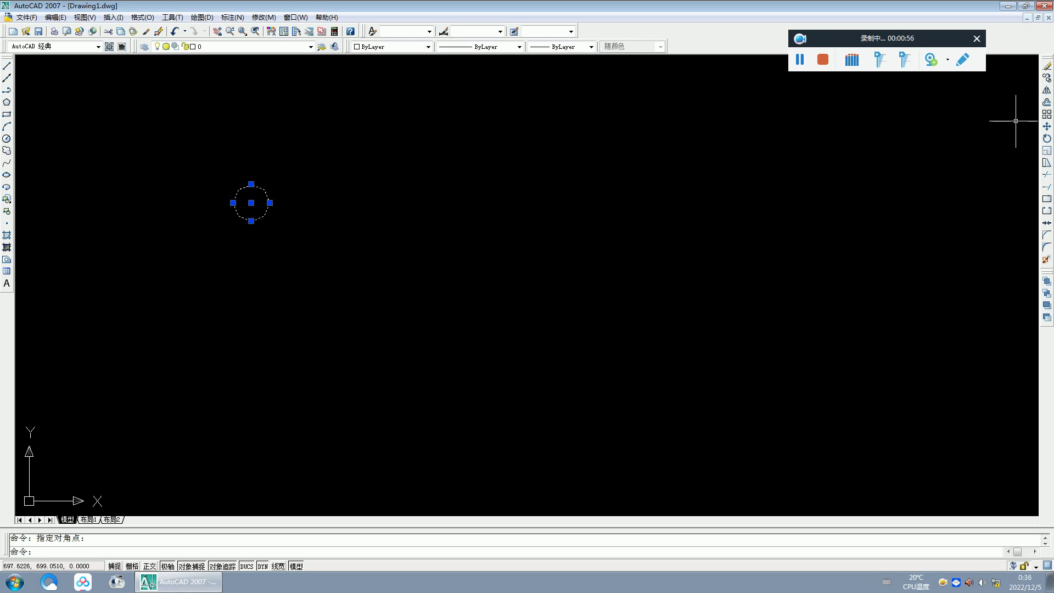
- Set up a 170-item, 360° polar array of the circle about a picked centre and preview the ring
{"action": "left_click", "coordinate": [1047, 115]}
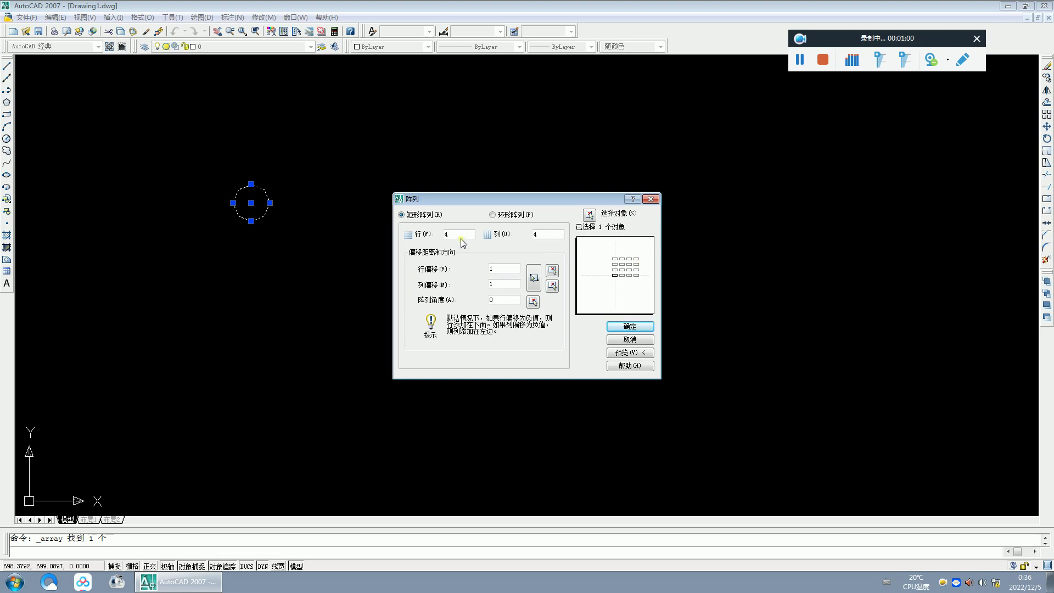
{"action": "left_click", "coordinate": [492, 215]}
{"action": "type", "text": "170"}
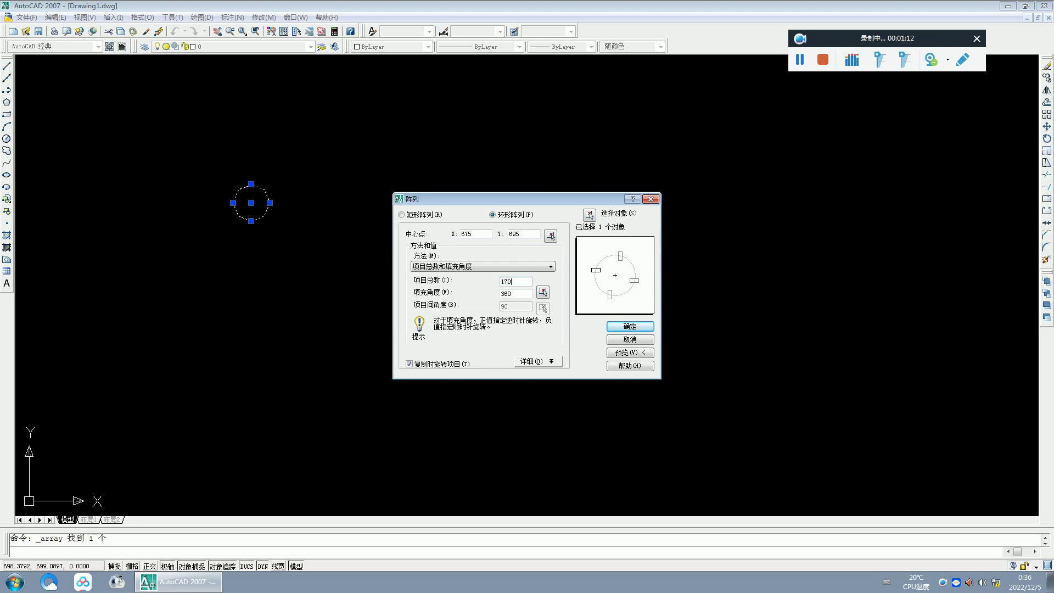
{"action": "left_click", "coordinate": [550, 237]}
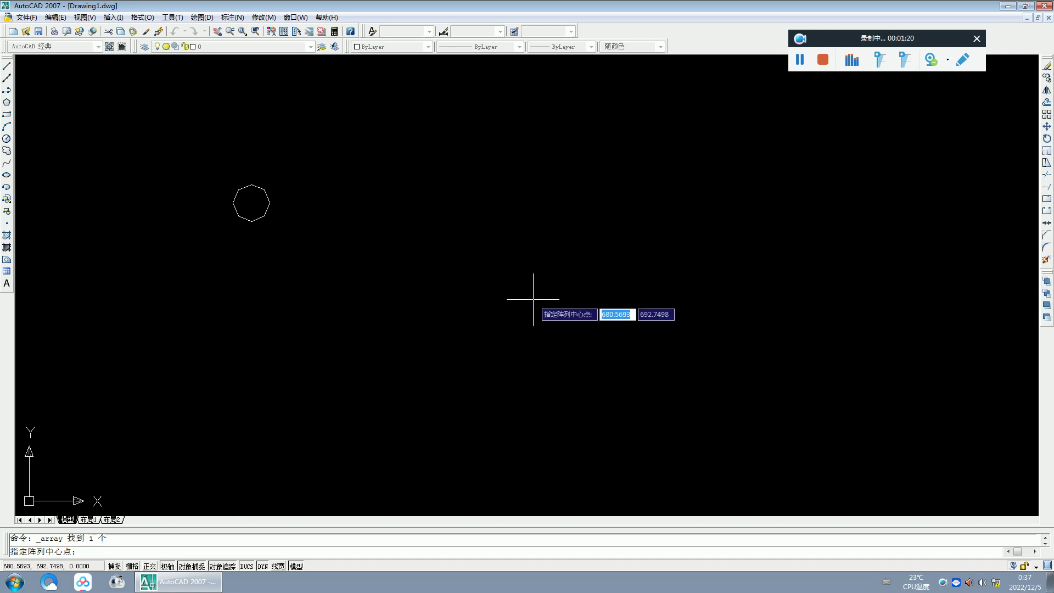
{"action": "left_click", "coordinate": [550, 311]}
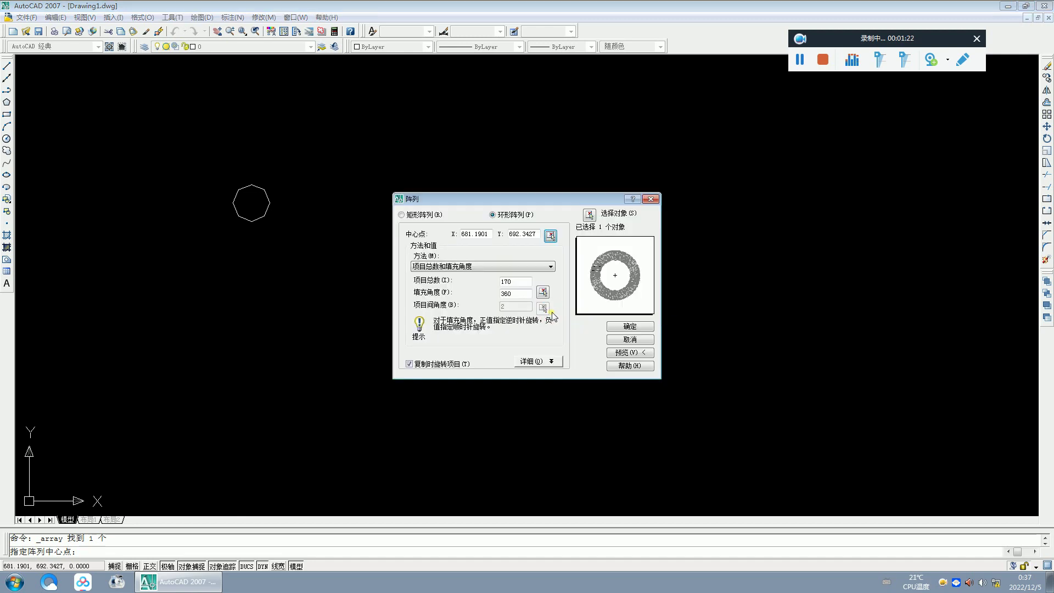
{"action": "left_click", "coordinate": [628, 351]}
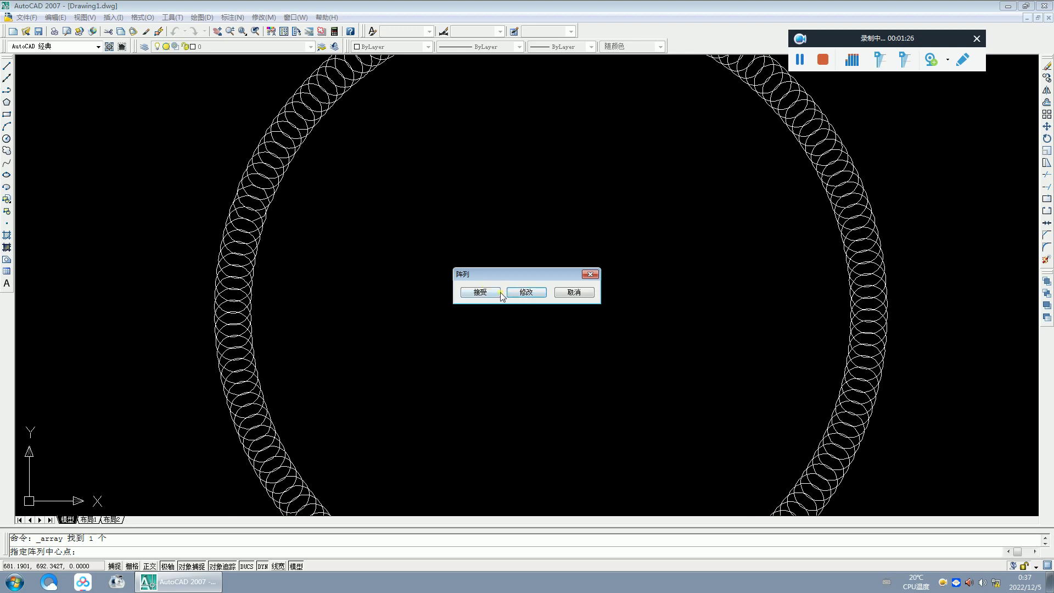
{"action": "left_click", "coordinate": [527, 292]}
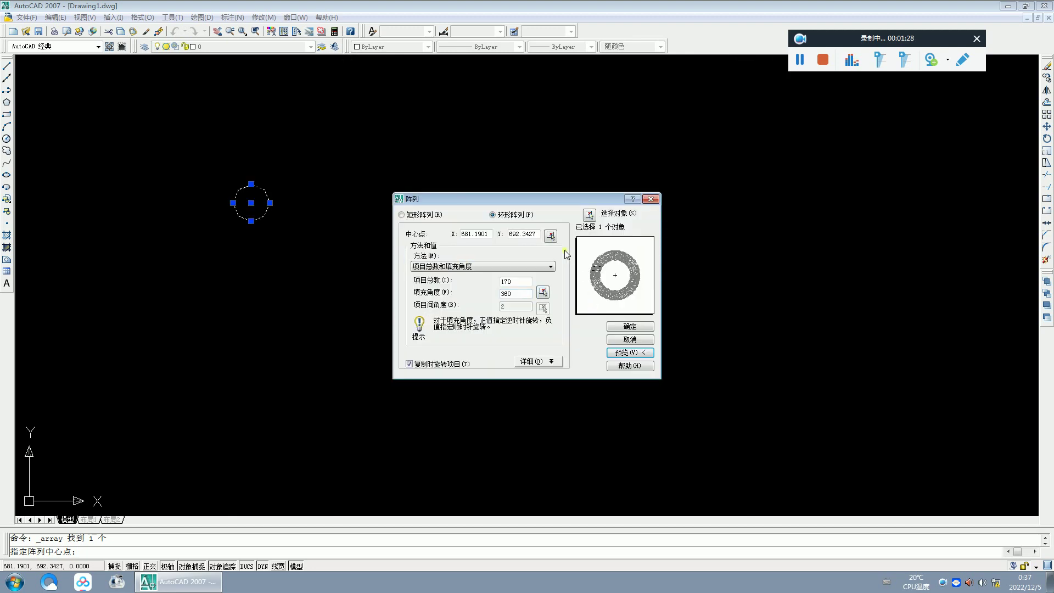
- Re-pick the polar array's centre point and preview the ring again
{"action": "left_click", "coordinate": [550, 234]}
{"action": "left_click", "coordinate": [905, 444]}
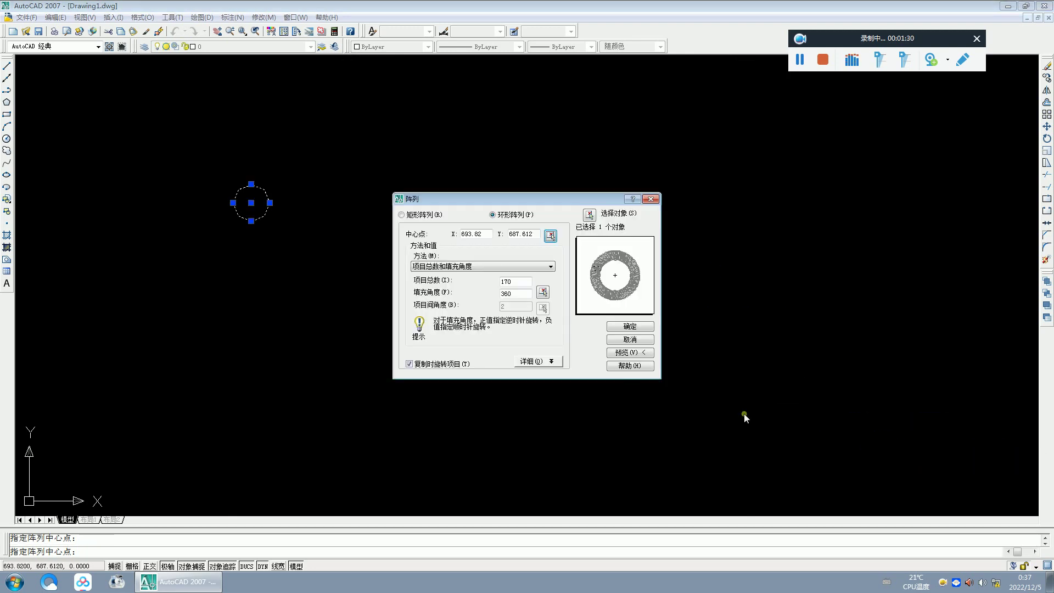
{"action": "left_click", "coordinate": [631, 352]}
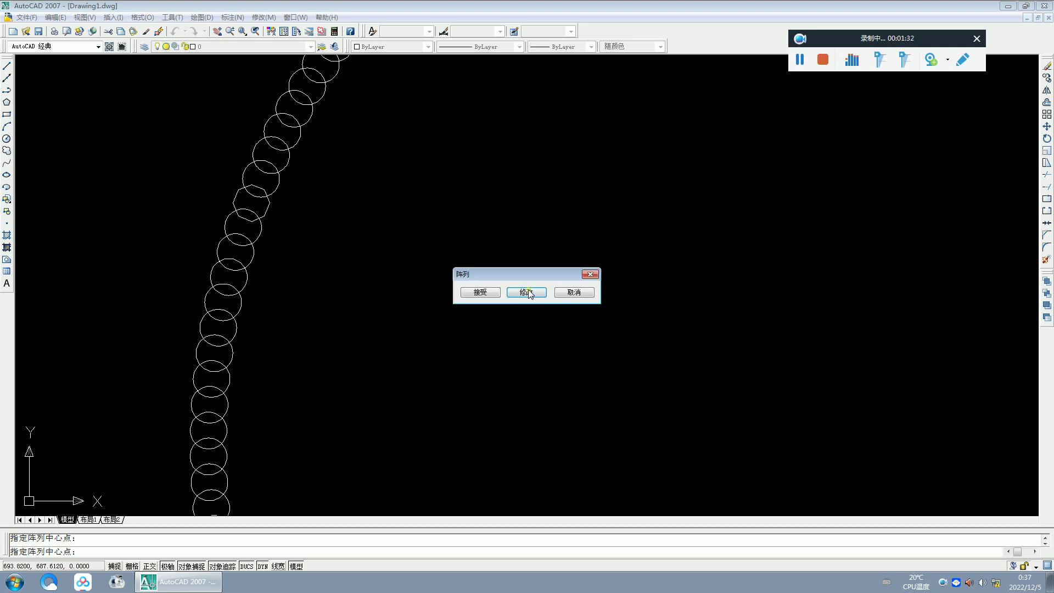
{"action": "left_click", "coordinate": [523, 293]}
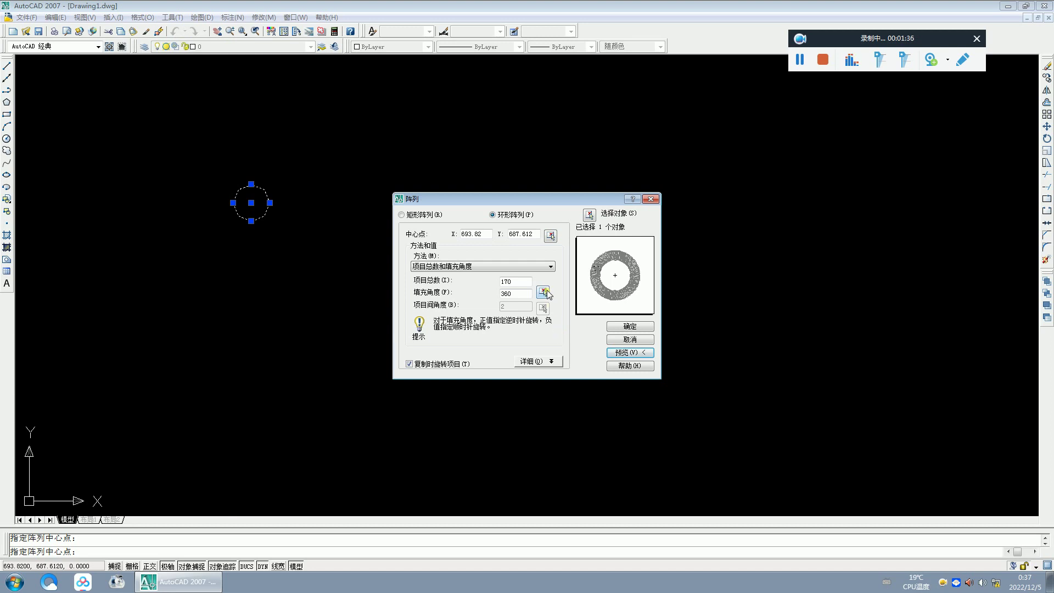
- Try one more centre point, preview, then cancel the array, keeping only the single circle
{"action": "left_click", "coordinate": [550, 238]}
{"action": "scroll", "coordinate": [513, 383], "scroll_direction": "down", "scroll_amount": 2}
{"action": "scroll", "coordinate": [691, 381], "scroll_direction": "down", "scroll_amount": 3}
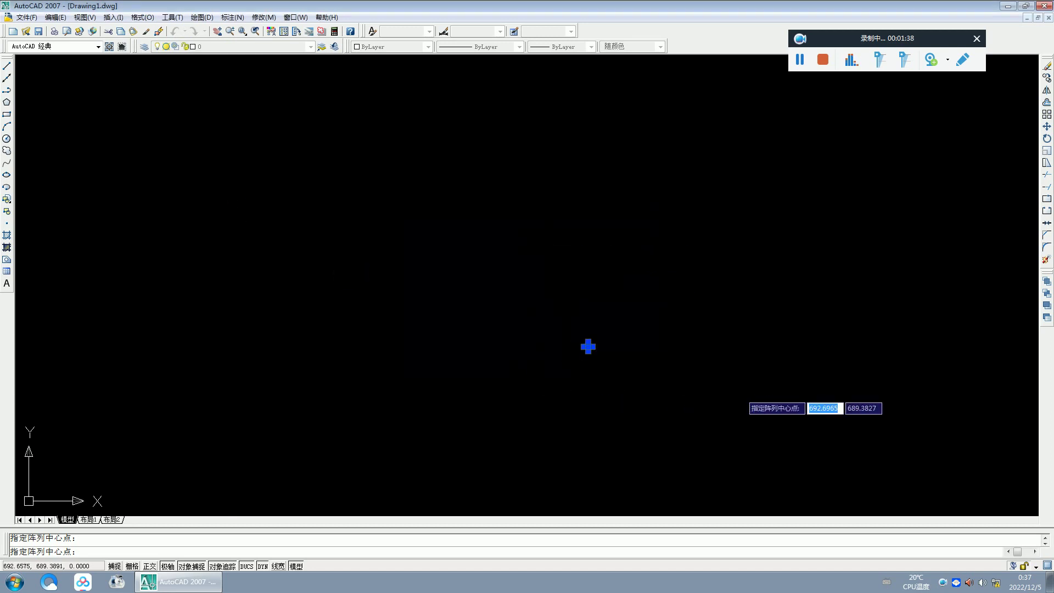
{"action": "scroll", "coordinate": [925, 461], "scroll_direction": "up", "scroll_amount": 3}
{"action": "scroll", "coordinate": [942, 467], "scroll_direction": "up", "scroll_amount": 2}
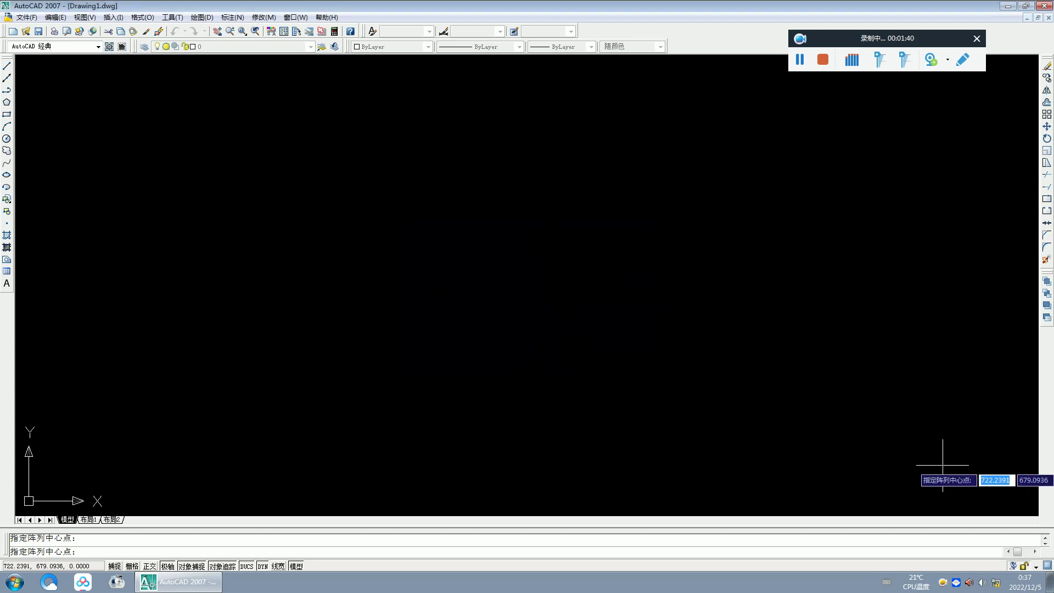
{"action": "left_click", "coordinate": [945, 475]}
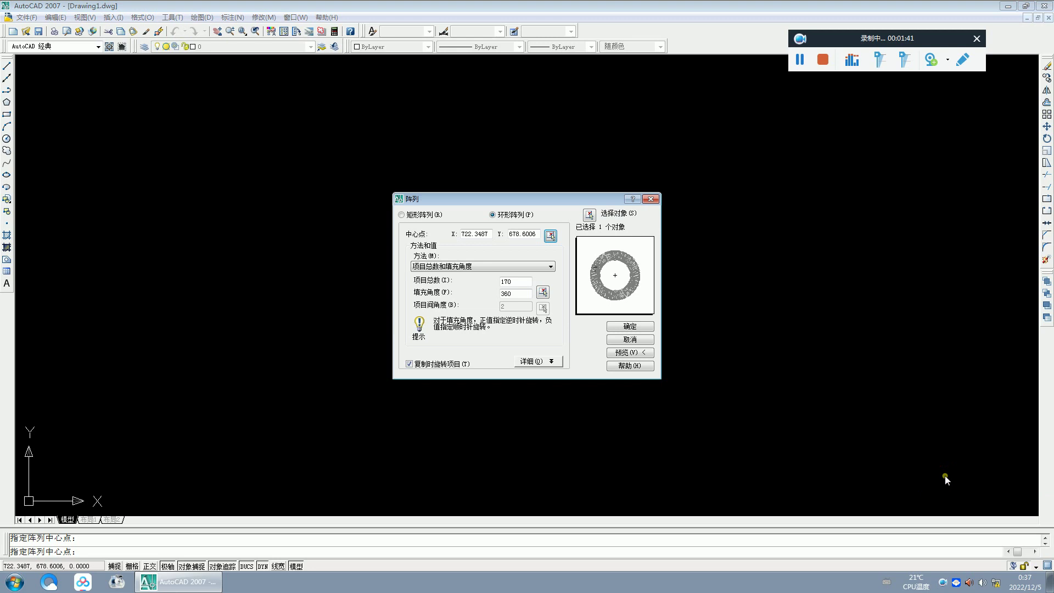
{"action": "left_click", "coordinate": [628, 353]}
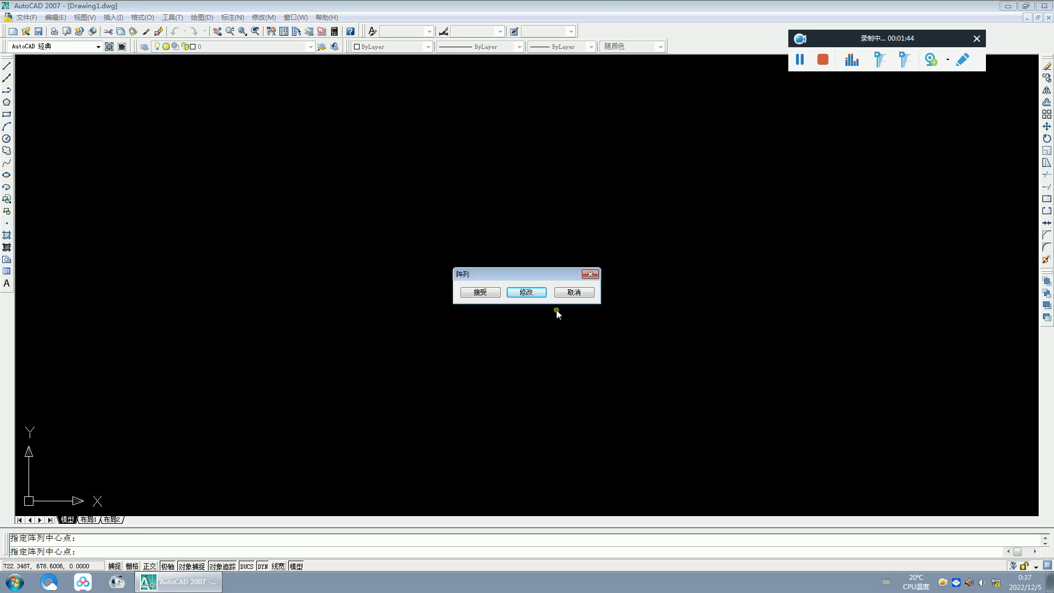
{"action": "left_click", "coordinate": [529, 294]}
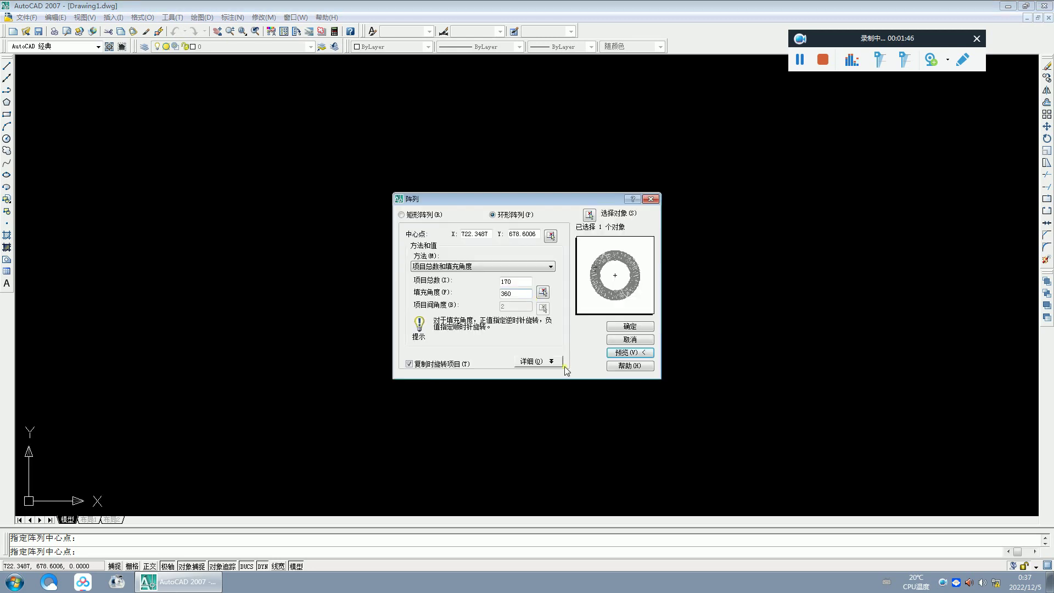
{"action": "left_click", "coordinate": [618, 354]}
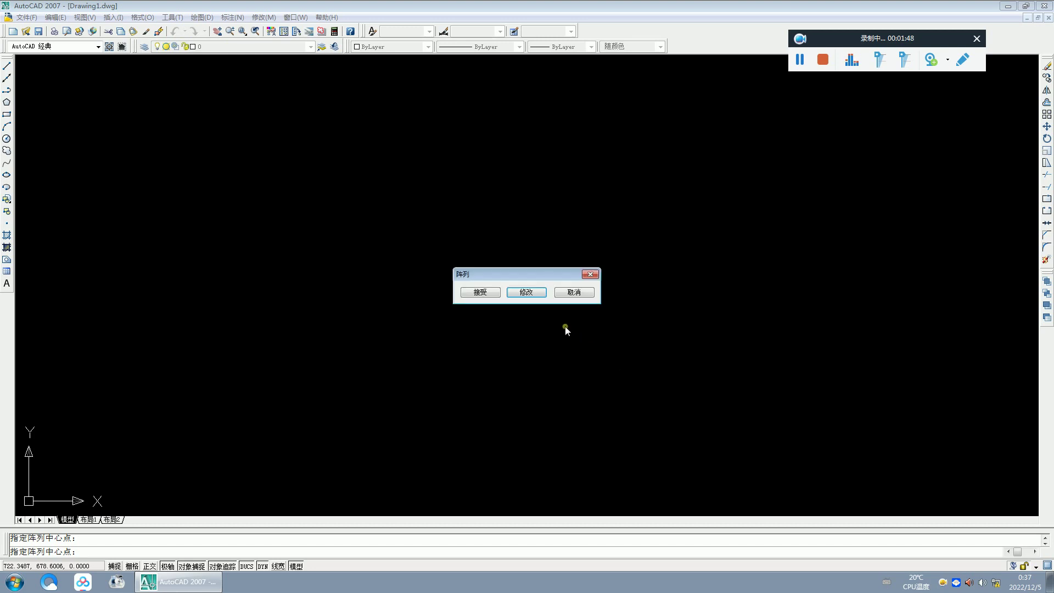
{"action": "left_click", "coordinate": [573, 296]}
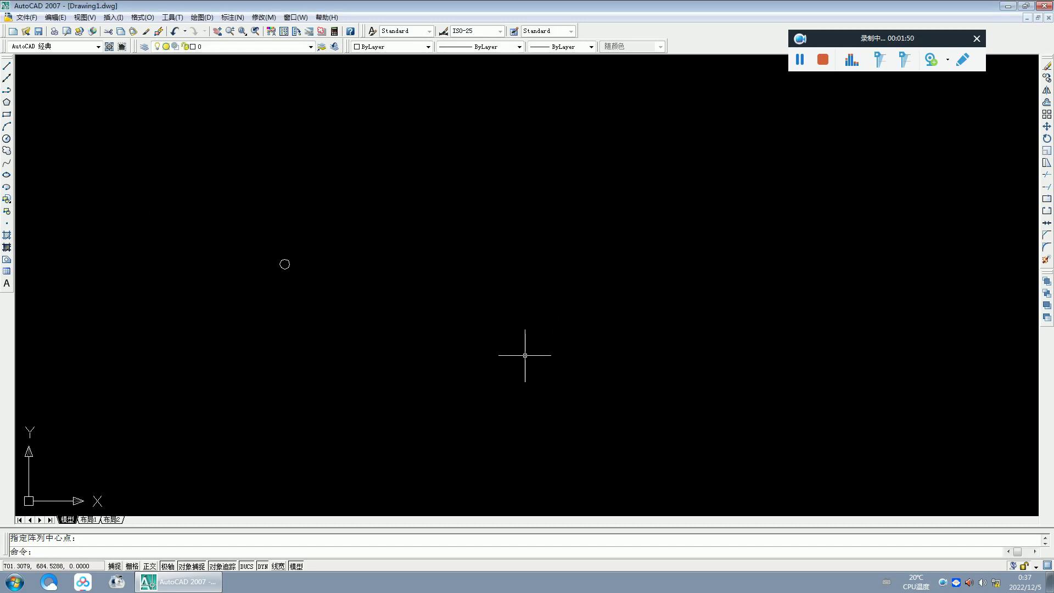
{"action": "left_click", "coordinate": [419, 306]}
- Select the circle and set up a 170-item, 360° polar array, previewing a first centre point
{"action": "left_click", "coordinate": [453, 333]}
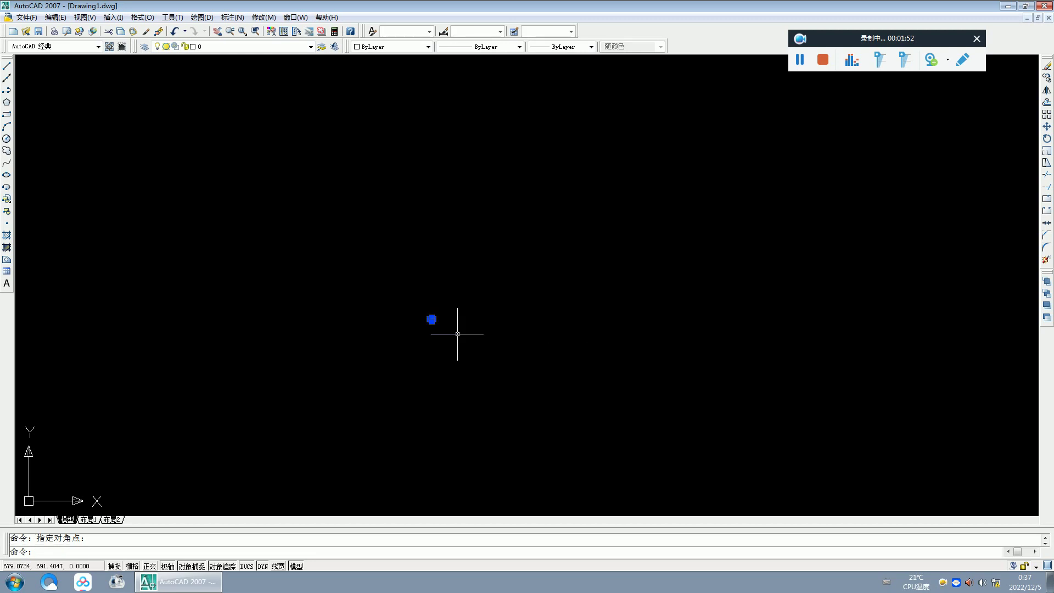
{"action": "left_click", "coordinate": [1047, 114]}
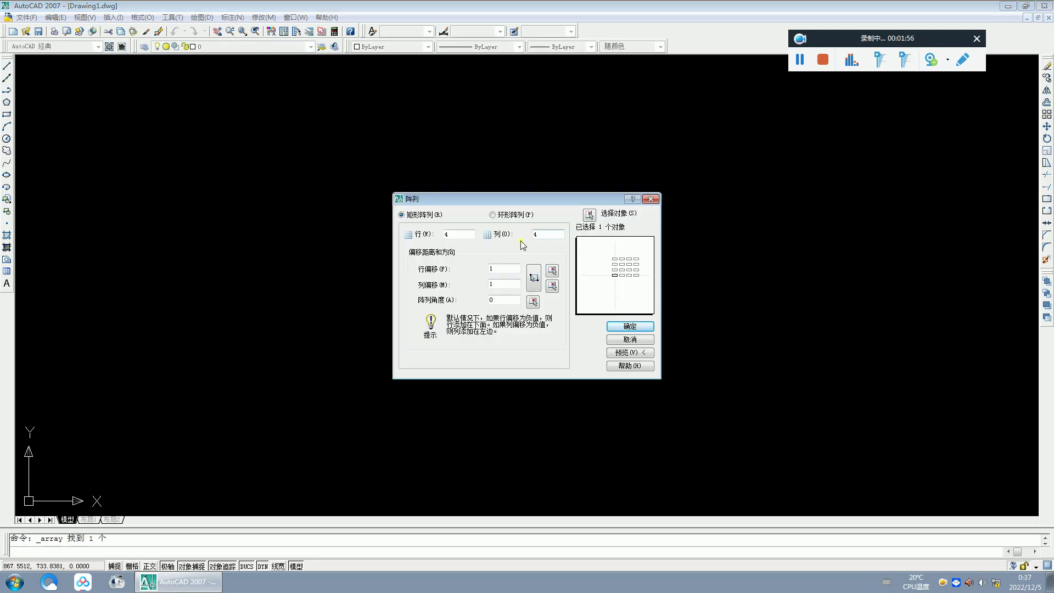
{"action": "left_click", "coordinate": [492, 215]}
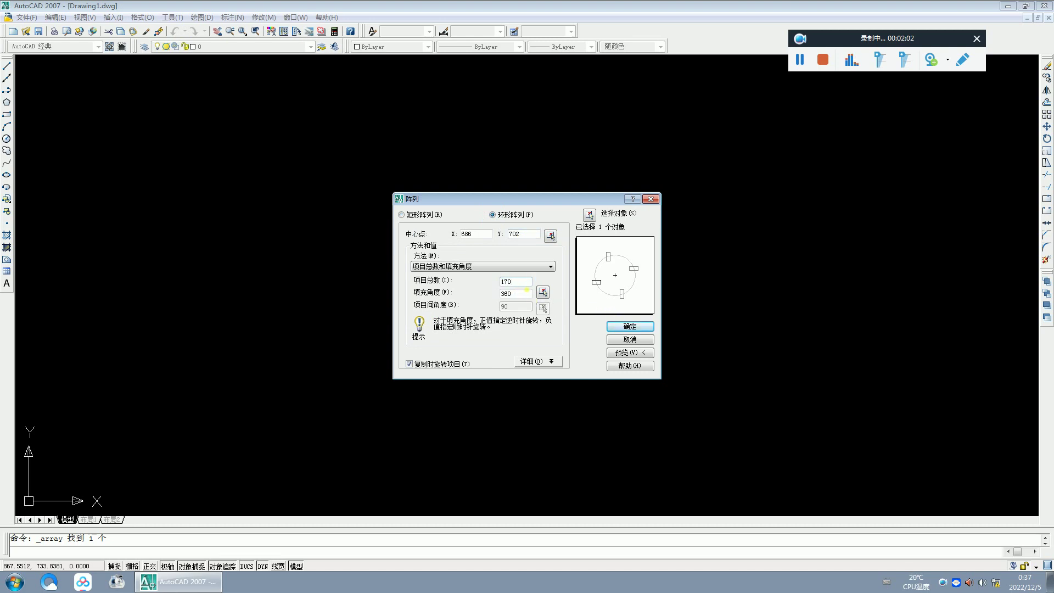
{"action": "left_click", "coordinate": [551, 237]}
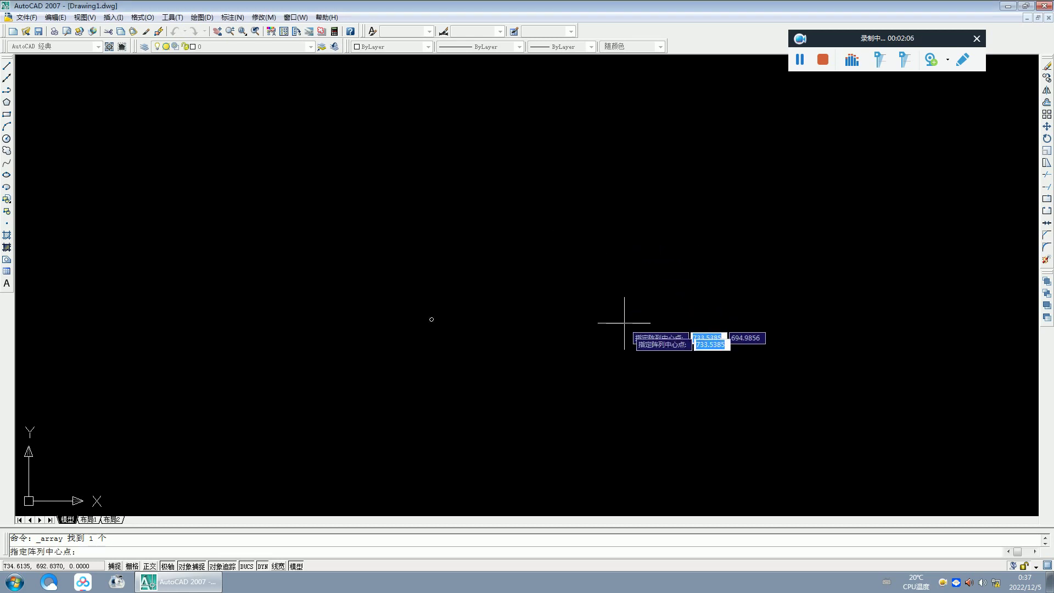
{"action": "scroll", "coordinate": [587, 418], "scroll_direction": "down", "scroll_amount": 4}
{"action": "scroll", "coordinate": [563, 461], "scroll_direction": "up", "scroll_amount": 5}
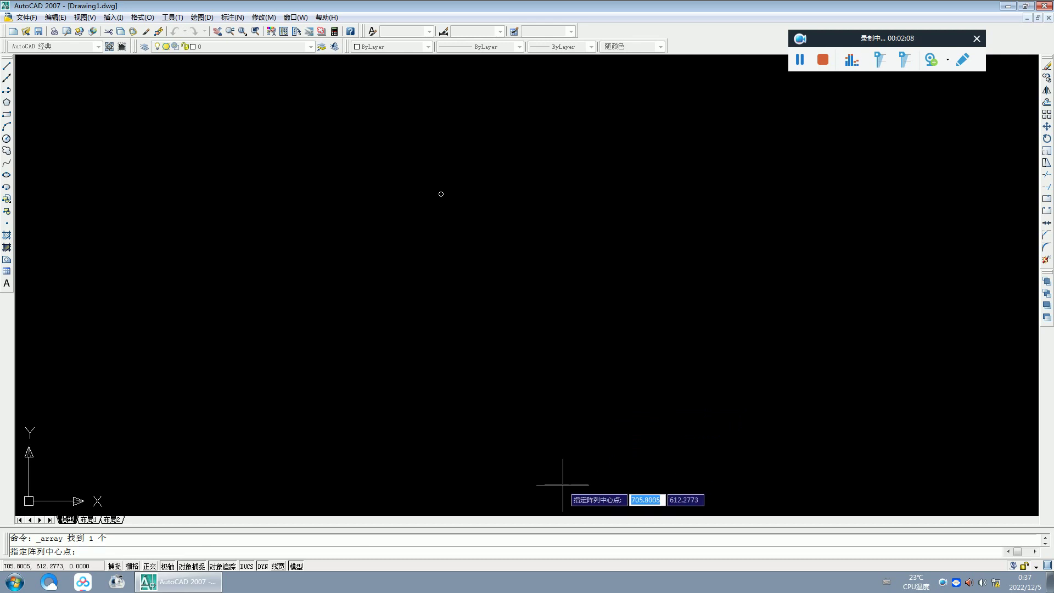
{"action": "scroll", "coordinate": [565, 461], "scroll_direction": "up", "scroll_amount": 2}
{"action": "left_click", "coordinate": [929, 458]}
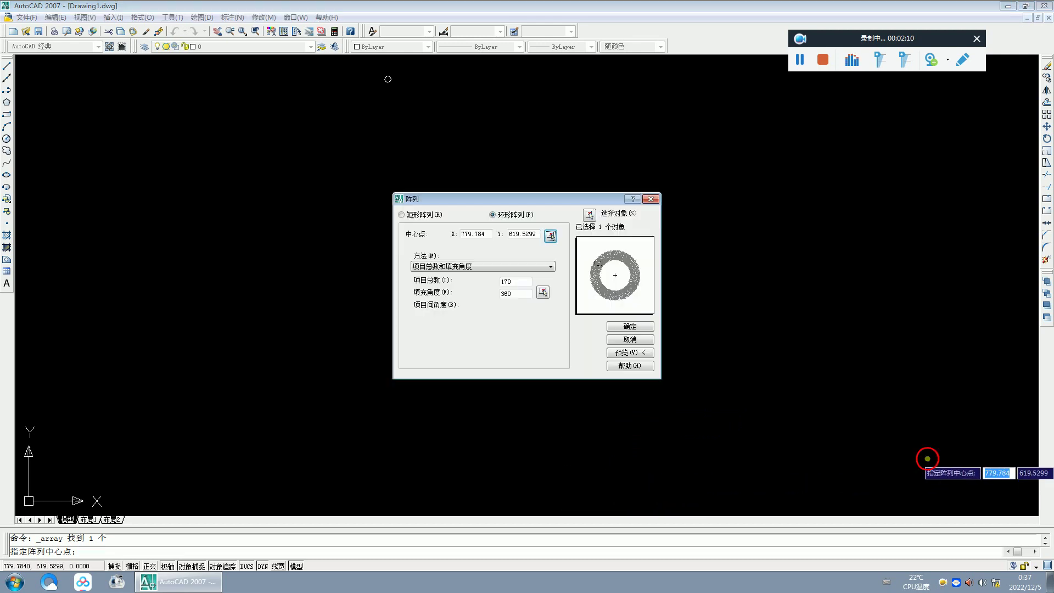
{"action": "left_click", "coordinate": [637, 353]}
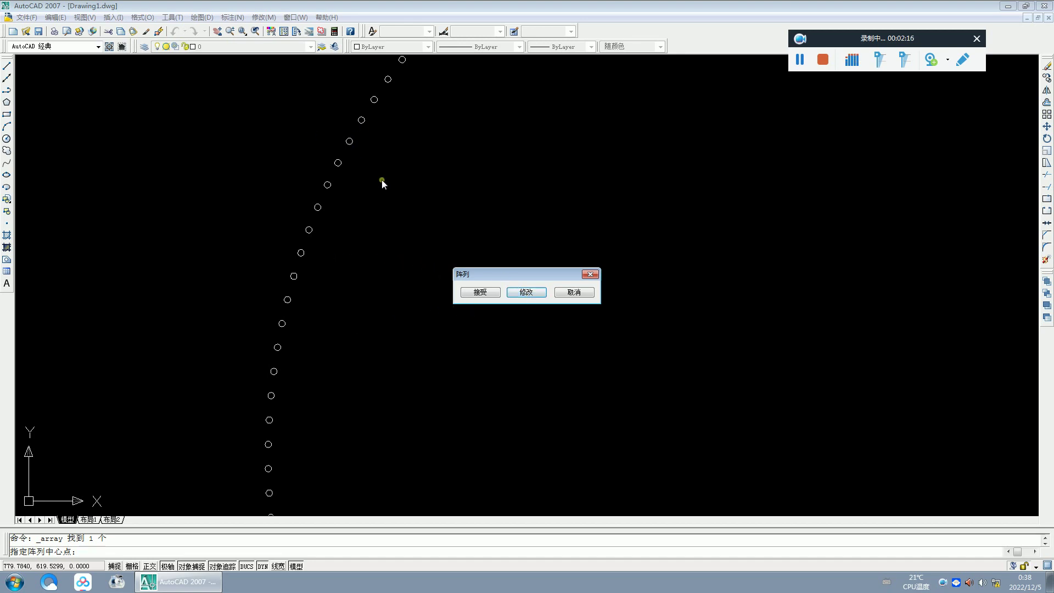
{"action": "left_click", "coordinate": [524, 292]}
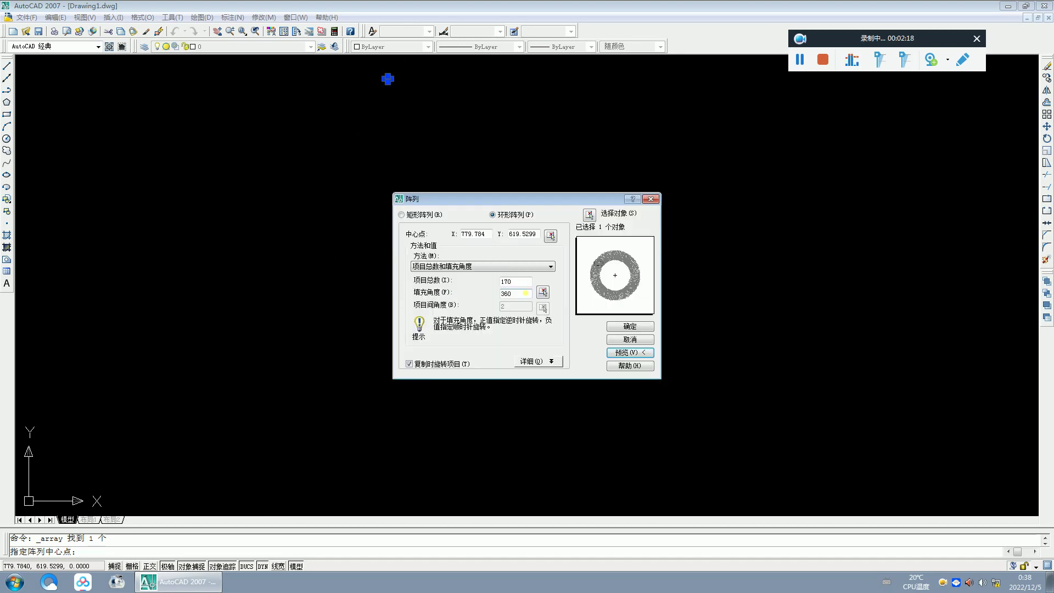
- Re-pick the ring's centre until it sits at 719.8197, 647.9388, then accept the array
{"action": "left_click", "coordinate": [551, 236]}
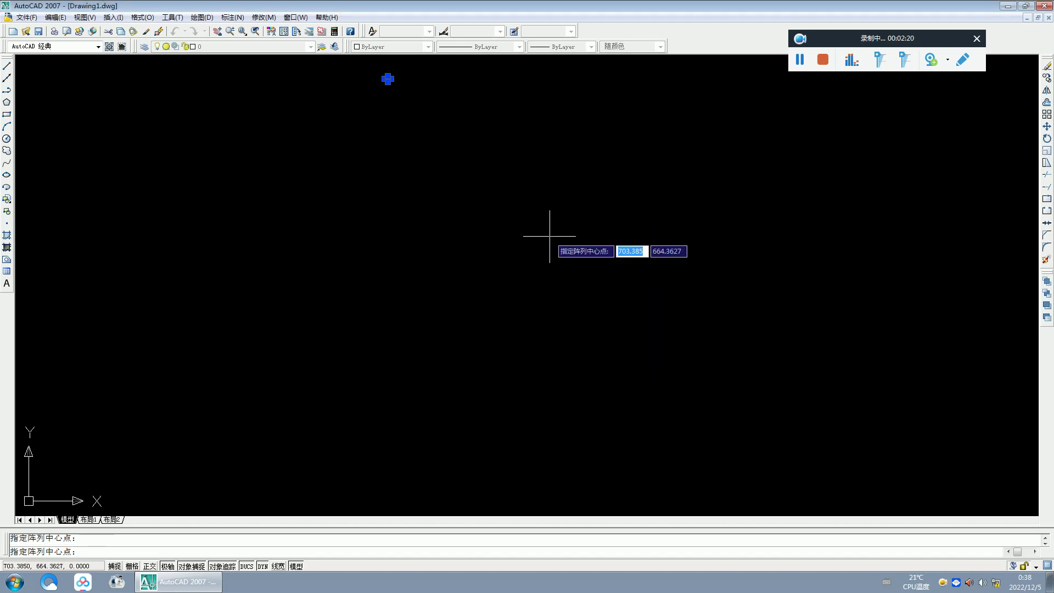
{"action": "left_click", "coordinate": [784, 371]}
{"action": "left_click", "coordinate": [631, 352]}
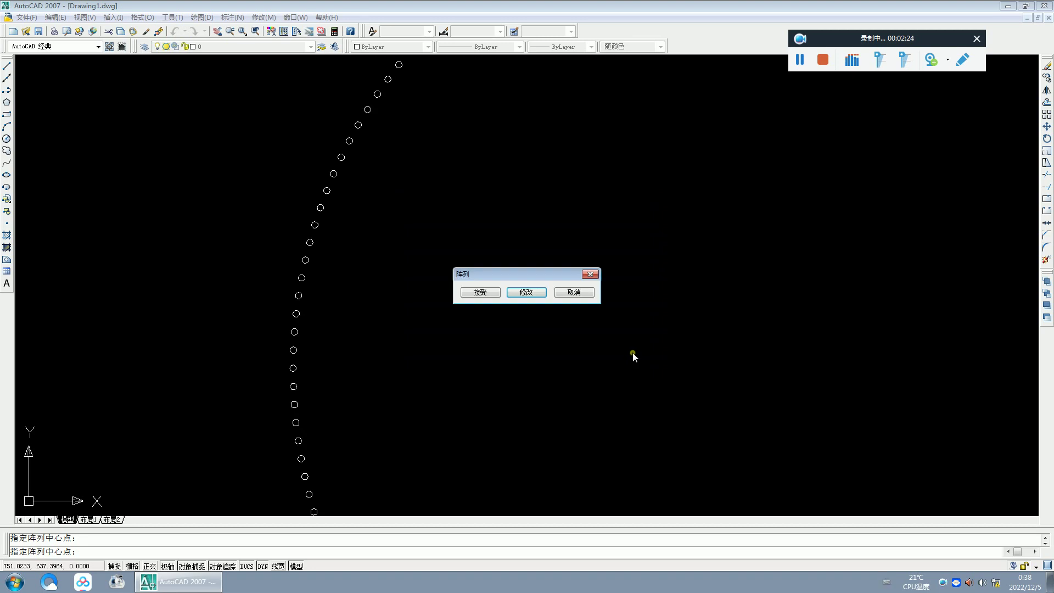
{"action": "left_click", "coordinate": [511, 294]}
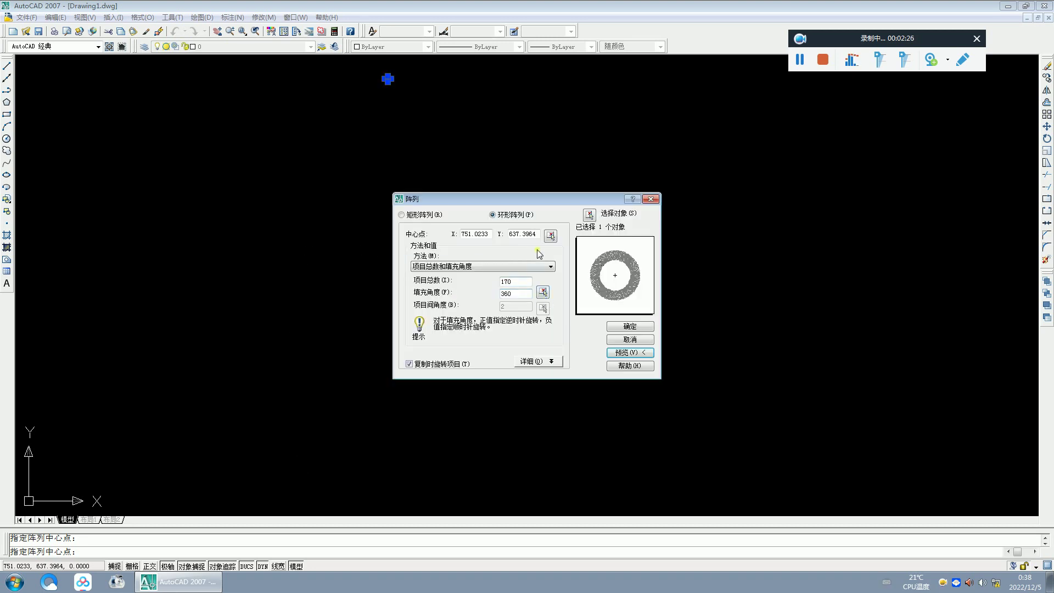
{"action": "left_click", "coordinate": [551, 236]}
{"action": "left_click", "coordinate": [630, 318]}
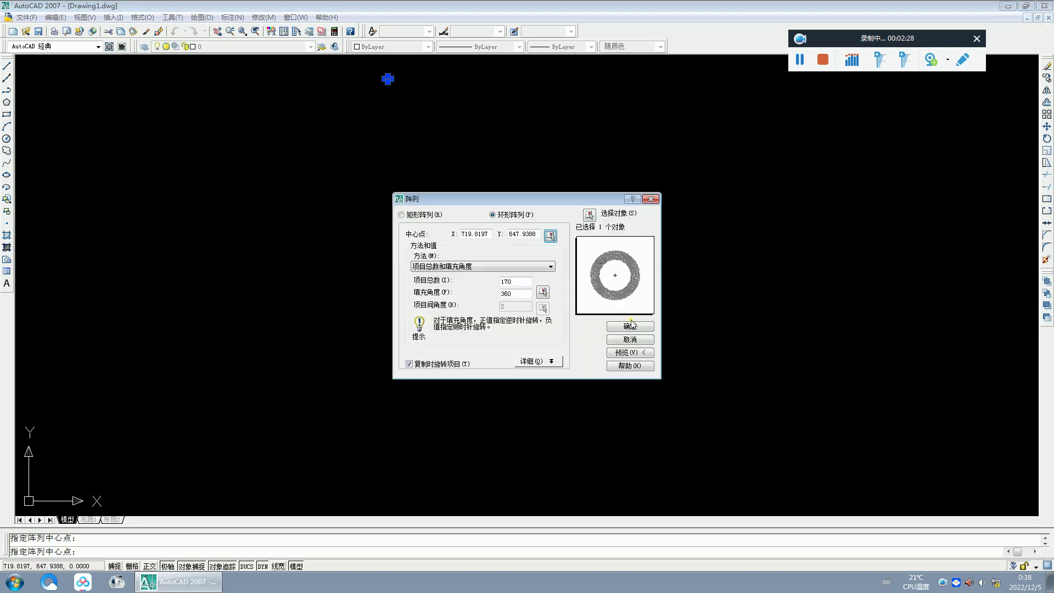
{"action": "left_click", "coordinate": [618, 354]}
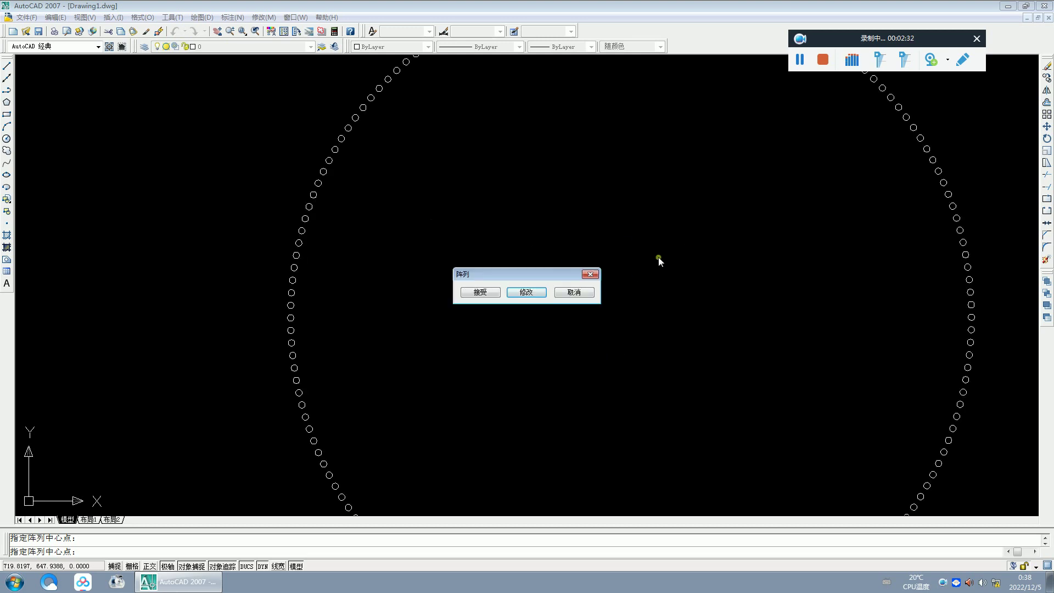
{"action": "left_click", "coordinate": [483, 296]}
{"action": "scroll", "coordinate": [410, 280], "scroll_direction": "down", "scroll_amount": 4}
- Draw a line from one ring circle's centre to its neighbour's centre and select it
{"action": "scroll", "coordinate": [553, 265], "scroll_direction": "up", "scroll_amount": 2}
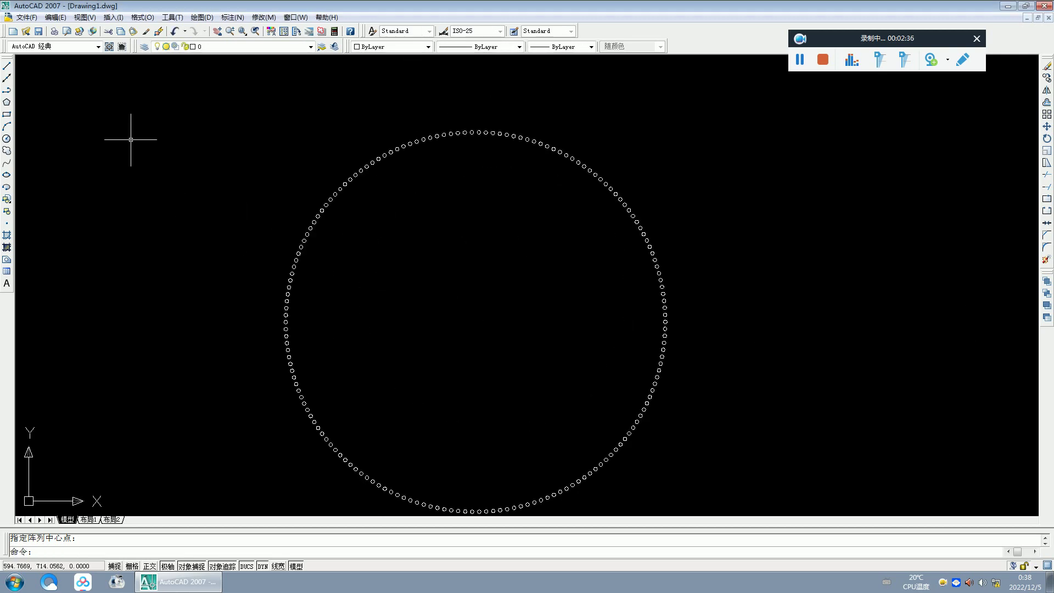
{"action": "left_click", "coordinate": [7, 65]}
{"action": "scroll", "coordinate": [352, 203], "scroll_direction": "up", "scroll_amount": 3}
{"action": "scroll", "coordinate": [301, 197], "scroll_direction": "up", "scroll_amount": 4}
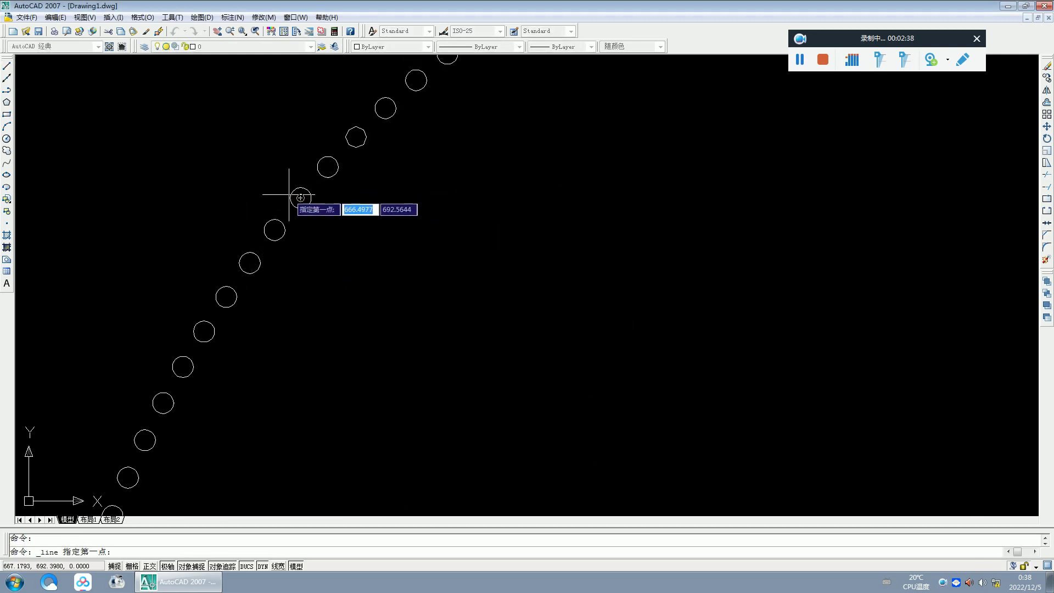
{"action": "left_click", "coordinate": [300, 197]}
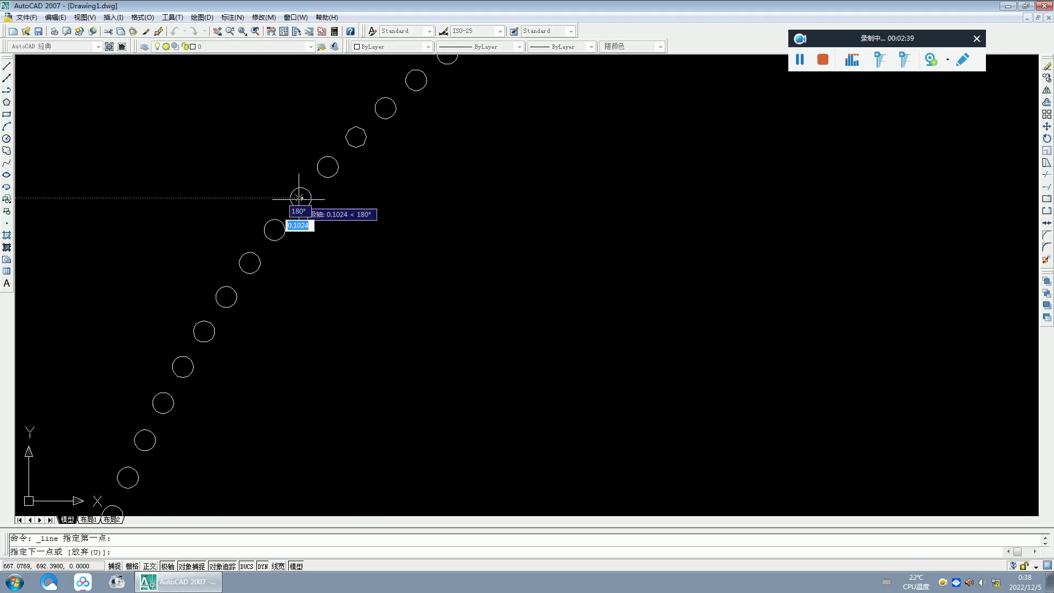
{"action": "left_click", "coordinate": [328, 166]}
{"action": "right_click", "coordinate": [327, 166]}
{"action": "left_click", "coordinate": [354, 175]}
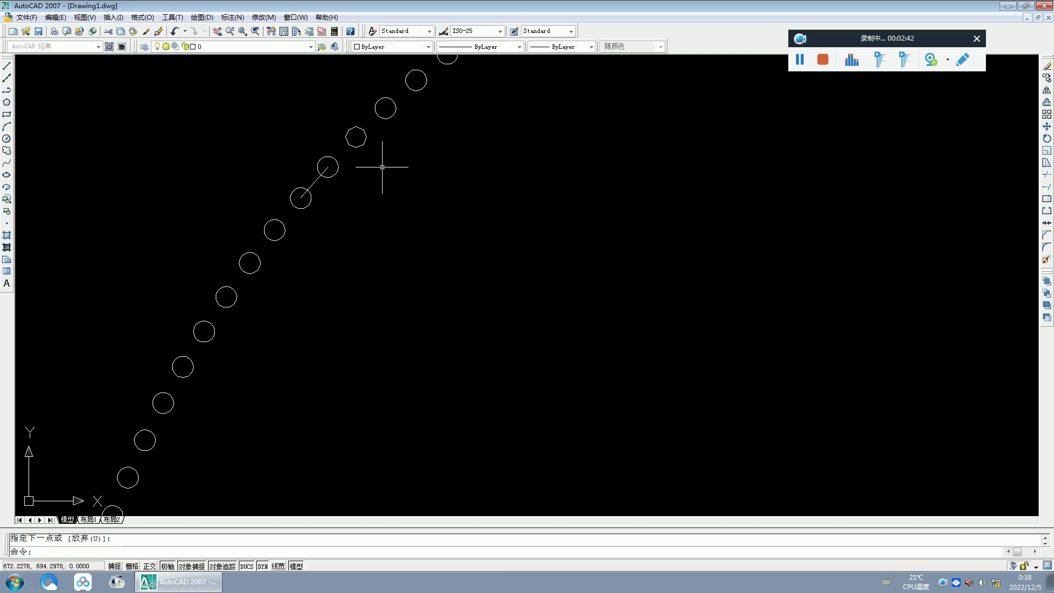
{"action": "left_click", "coordinate": [312, 182]}
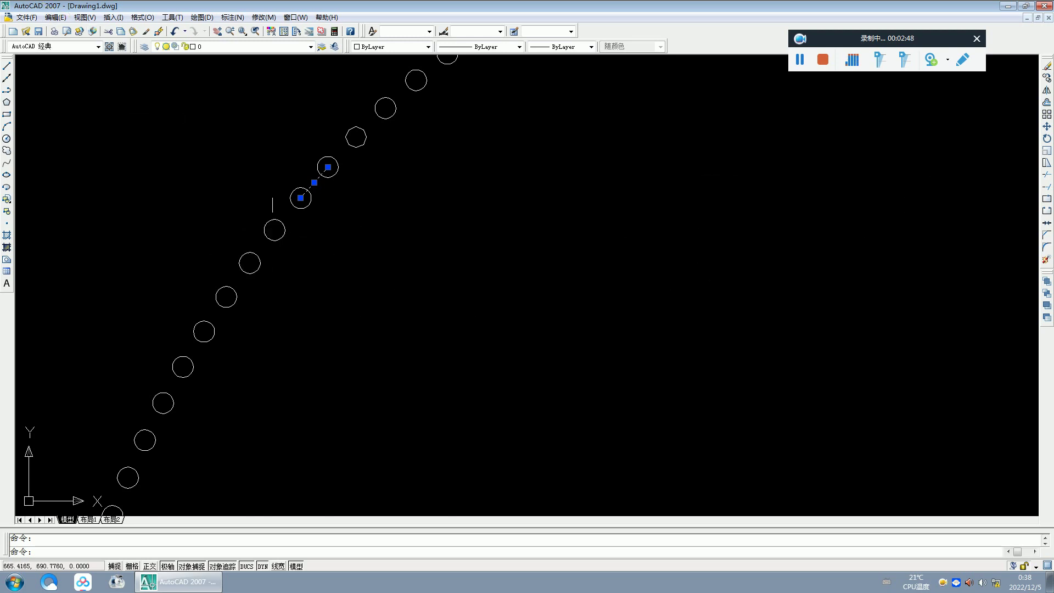
- Polar-array the connecting line 170 times around the ring centre
{"action": "left_click", "coordinate": [1047, 114]}
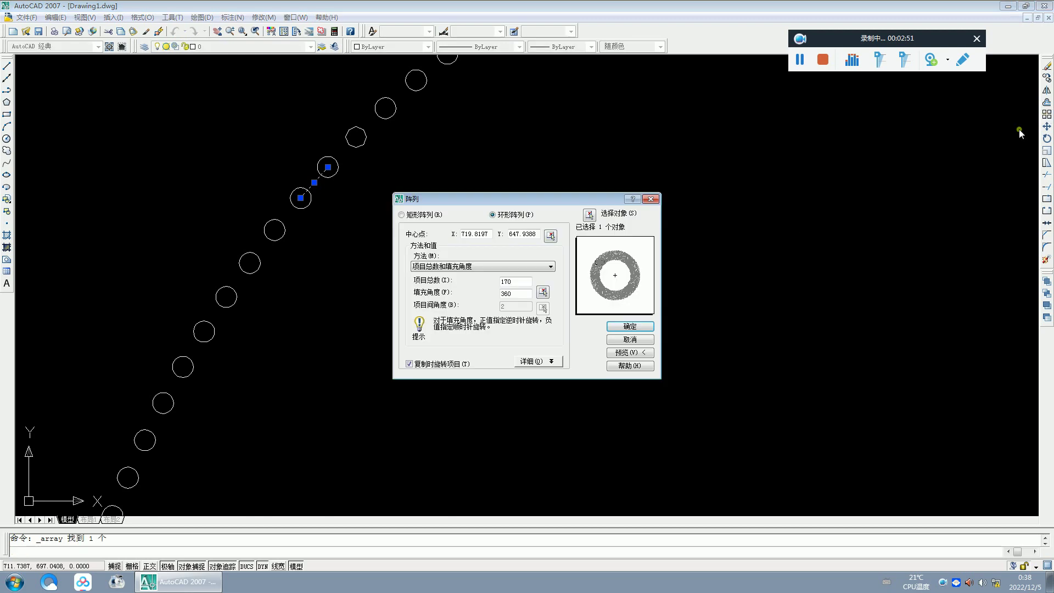
{"action": "left_click", "coordinate": [630, 326]}
{"action": "scroll", "coordinate": [518, 282], "scroll_direction": "down", "scroll_amount": 5}
{"action": "scroll", "coordinate": [649, 447], "scroll_direction": "up", "scroll_amount": 3}
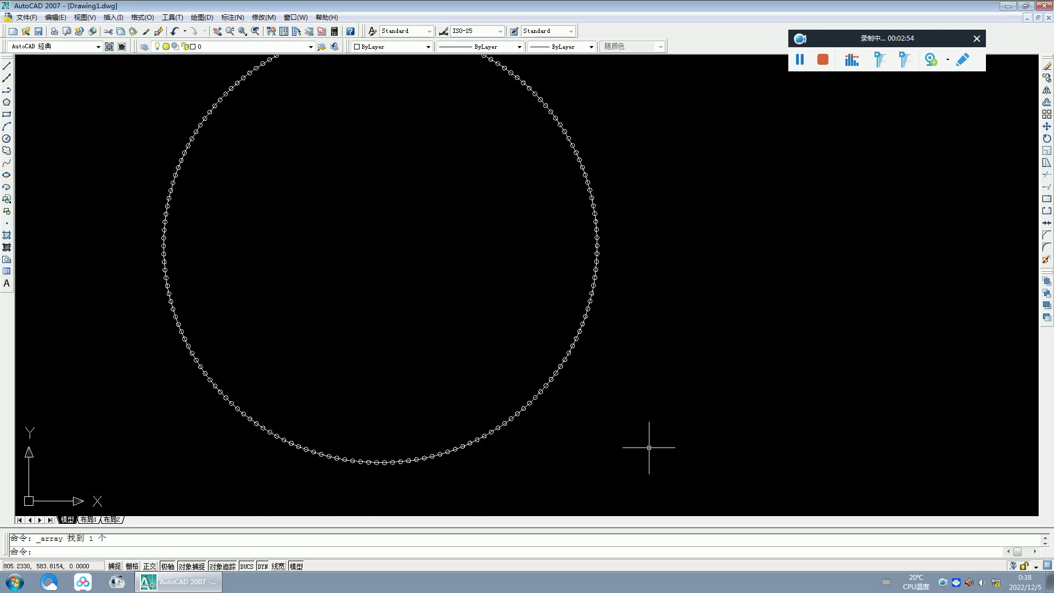
{"action": "scroll", "coordinate": [494, 312], "scroll_direction": "down", "scroll_amount": 4}
{"action": "scroll", "coordinate": [522, 319], "scroll_direction": "up", "scroll_amount": 2}
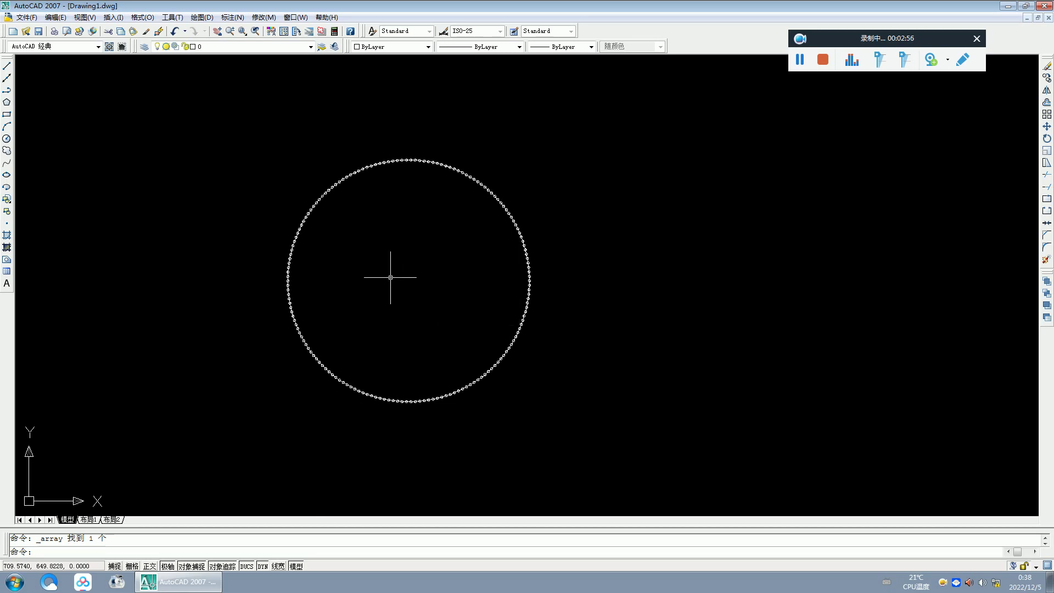
{"action": "scroll", "coordinate": [386, 271], "scroll_direction": "up", "scroll_amount": 3}
{"action": "scroll", "coordinate": [379, 268], "scroll_direction": "down", "scroll_amount": 4}
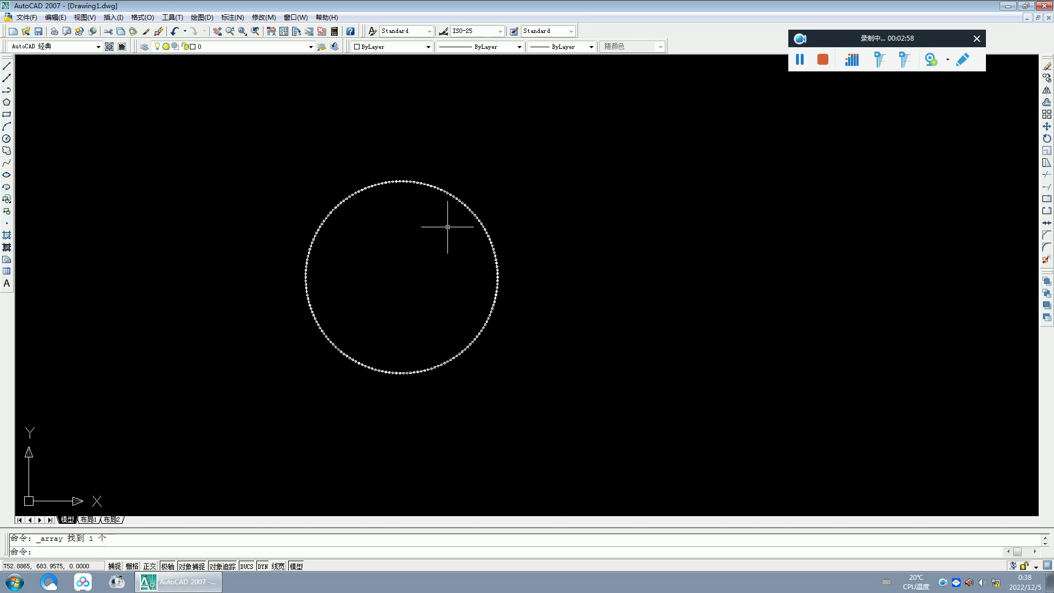
{"action": "scroll", "coordinate": [379, 186], "scroll_direction": "up", "scroll_amount": 2}
{"action": "scroll", "coordinate": [382, 176], "scroll_direction": "up", "scroll_amount": 3}
{"action": "scroll", "coordinate": [383, 181], "scroll_direction": "up", "scroll_amount": 2}
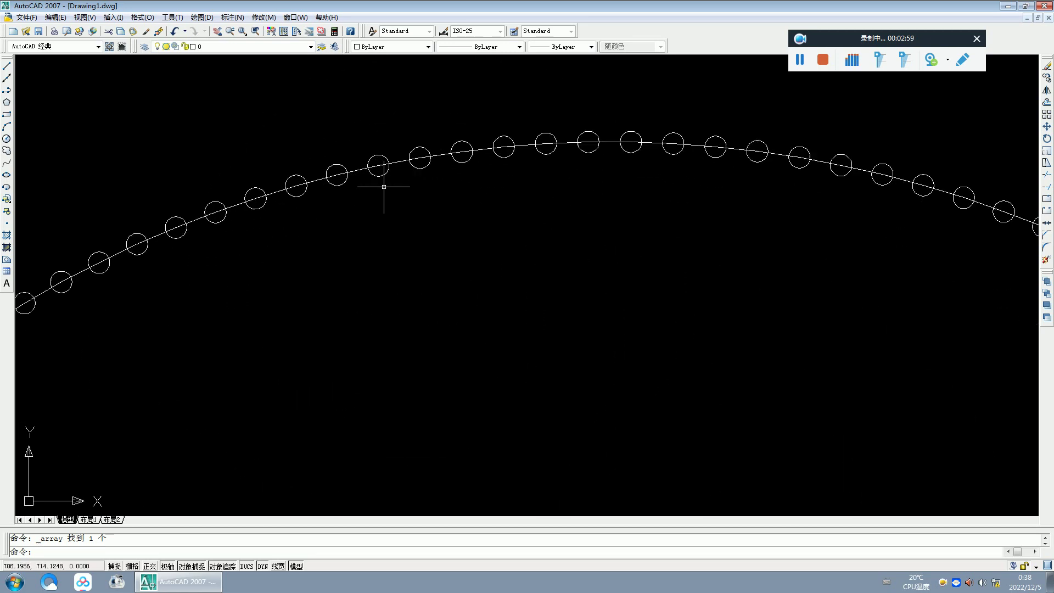
- Erase one surplus connecting segment, then window-select the whole linked ring
{"action": "left_click", "coordinate": [354, 172]}
{"action": "right_click", "coordinate": [381, 217]}
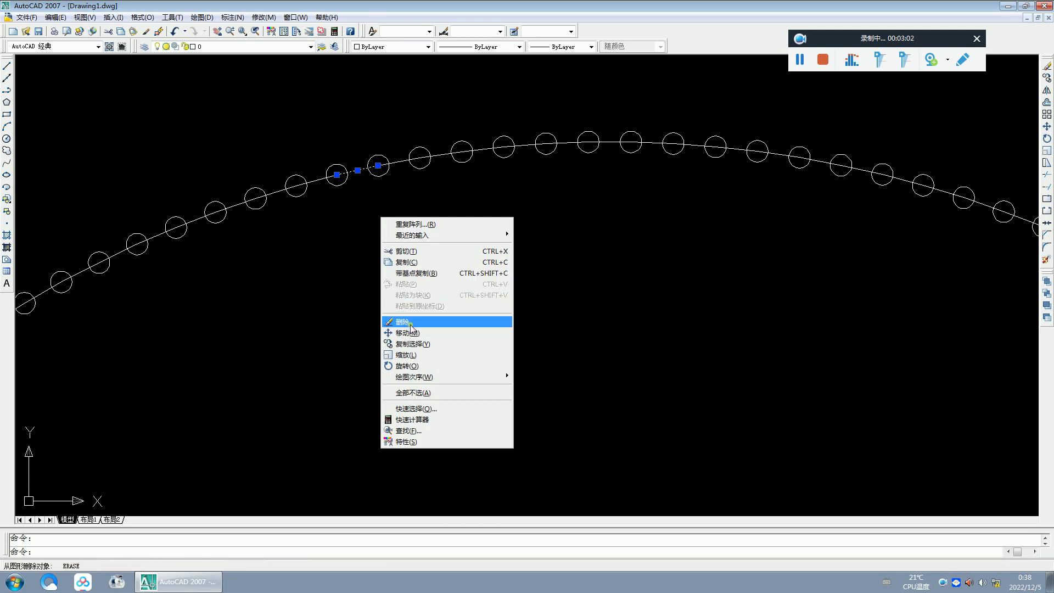
{"action": "left_click", "coordinate": [410, 323]}
{"action": "scroll", "coordinate": [384, 274], "scroll_direction": "down", "scroll_amount": 5}
{"action": "scroll", "coordinate": [412, 286], "scroll_direction": "down", "scroll_amount": 5}
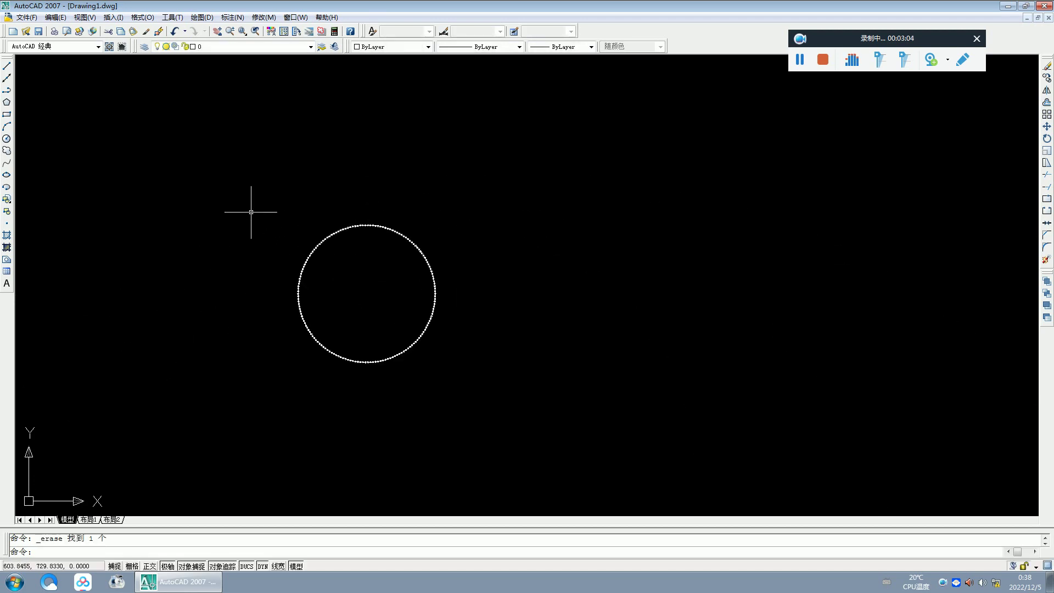
{"action": "left_click", "coordinate": [237, 193]}
{"action": "left_click", "coordinate": [496, 423]}
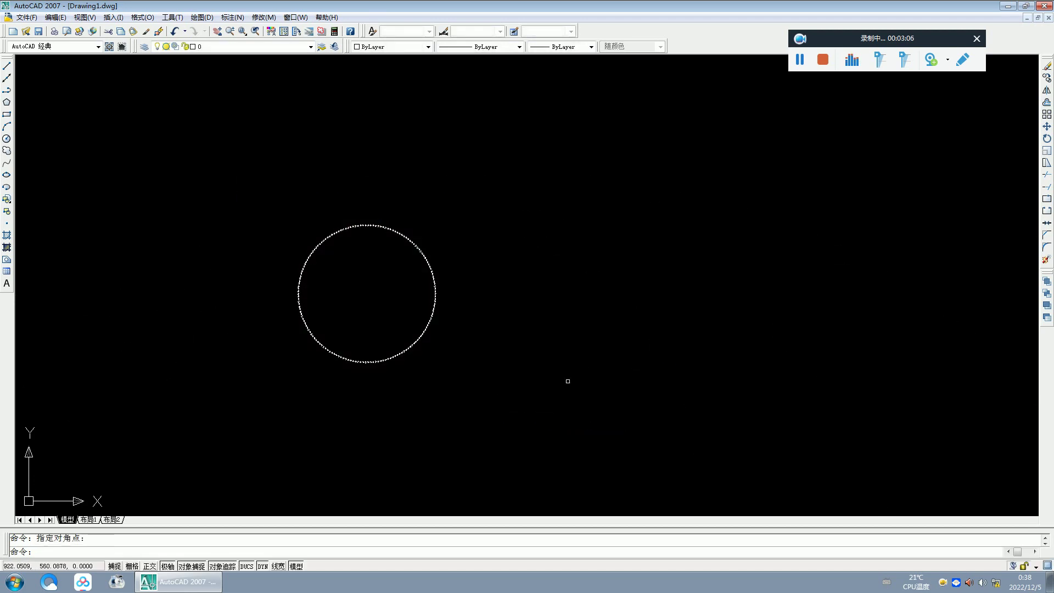
- Copy the selected ring to successive overlapping positions on its right, forming a row of rings
{"action": "right_click", "coordinate": [686, 317]}
{"action": "left_click", "coordinate": [732, 445]}
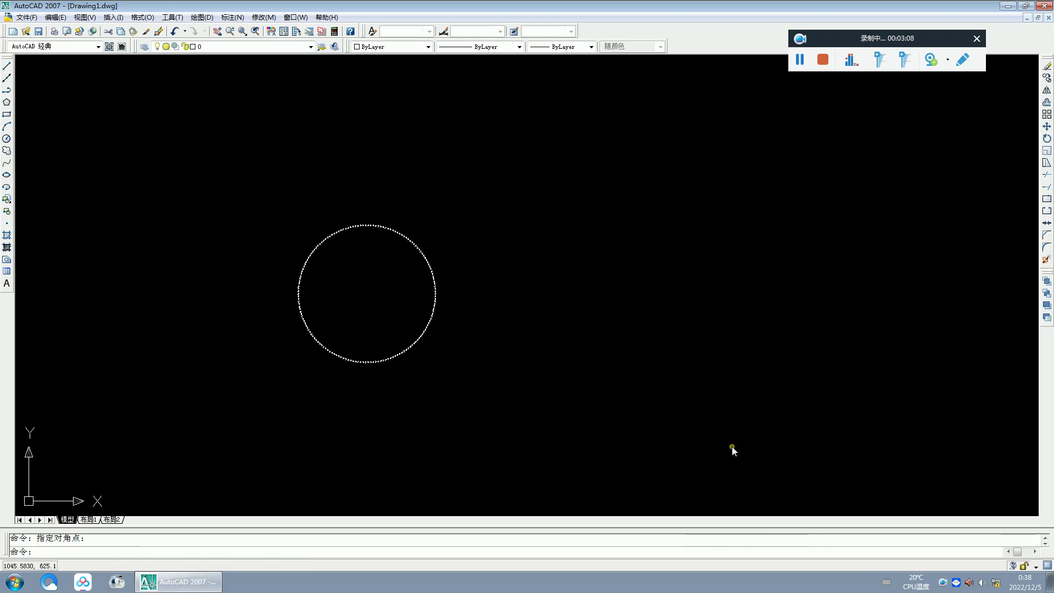
{"action": "left_click", "coordinate": [498, 398]}
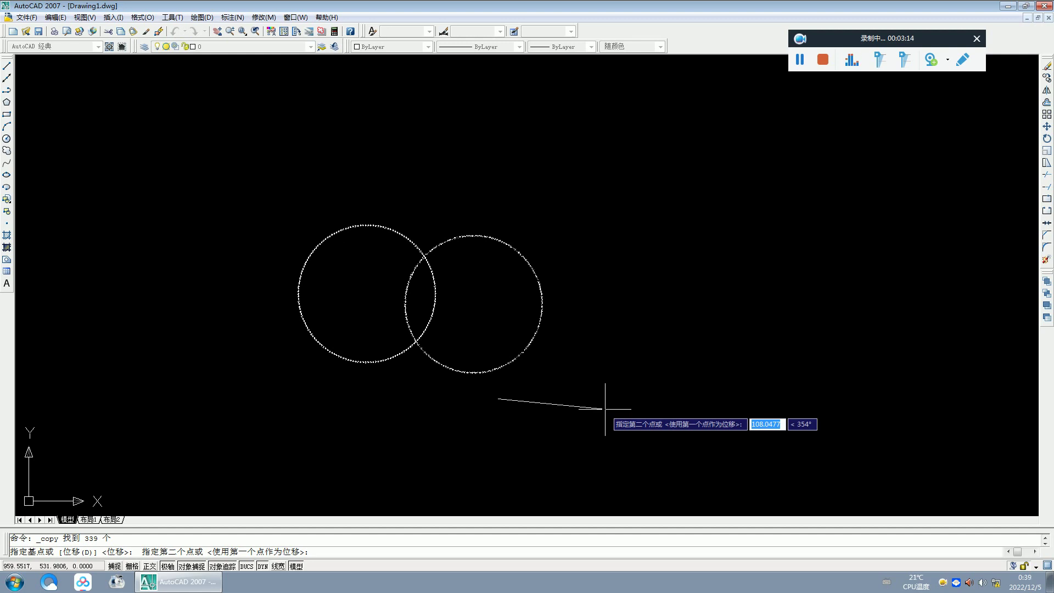
{"action": "left_click", "coordinate": [605, 408]}
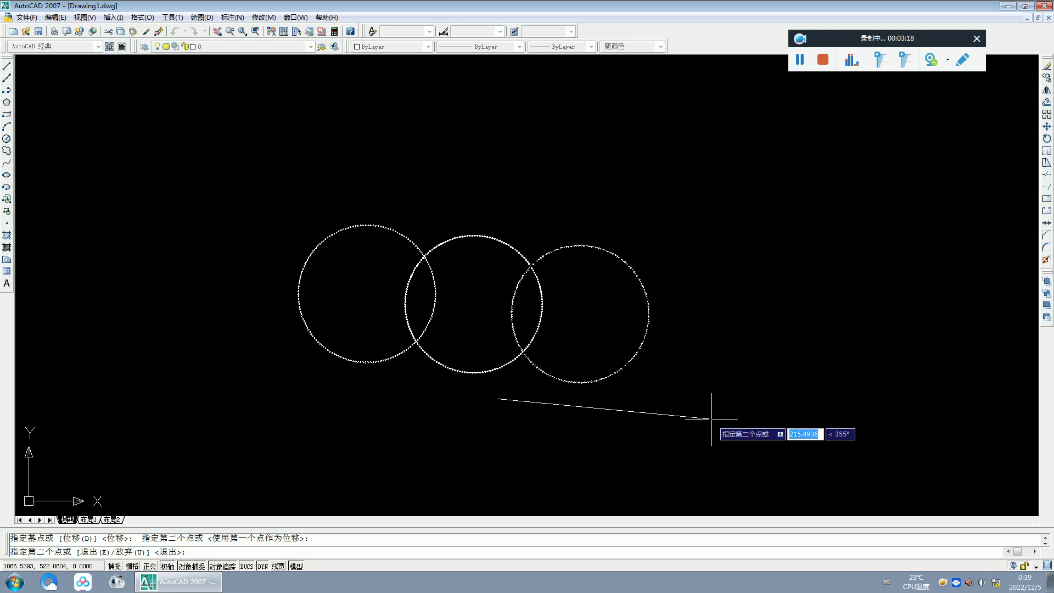
{"action": "left_click", "coordinate": [711, 419]}
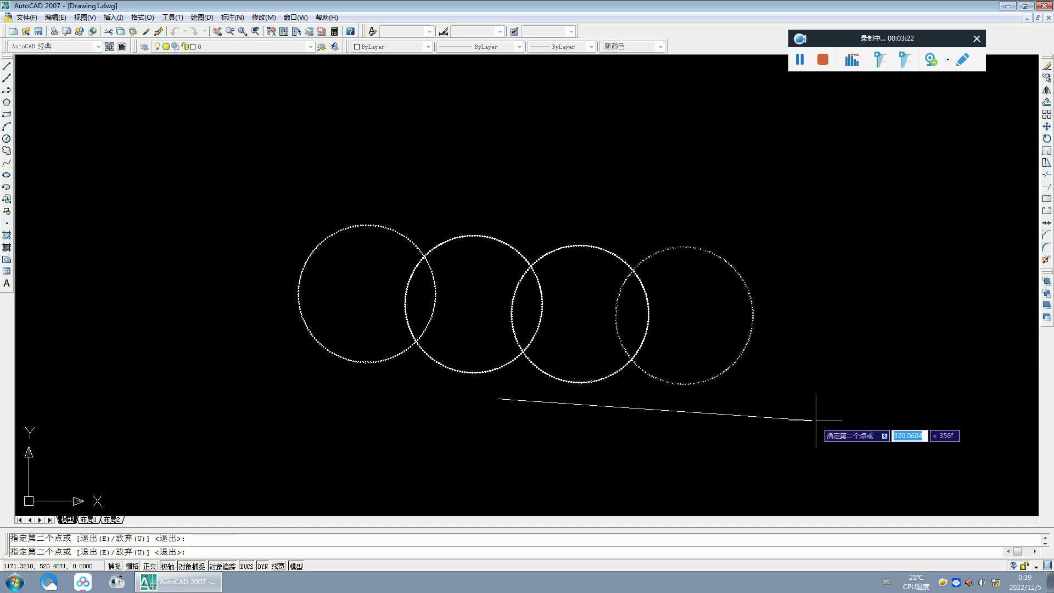
{"action": "right_click", "coordinate": [815, 420]}
{"action": "left_click", "coordinate": [830, 427]}
- Draw a line from the first ring's top to the second ring
{"action": "scroll", "coordinate": [649, 269], "scroll_direction": "up", "scroll_amount": 3}
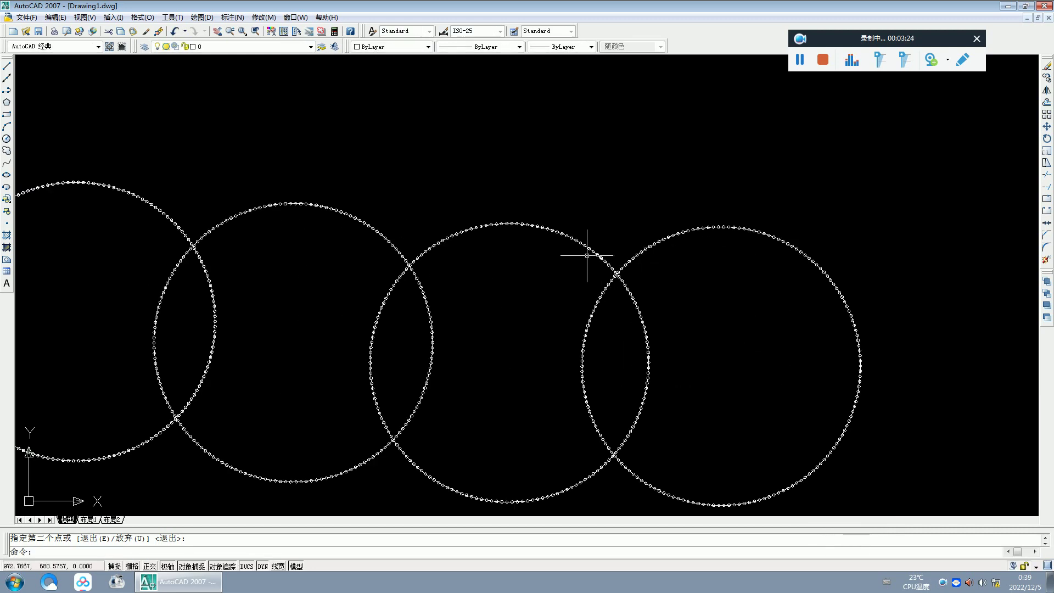
{"action": "scroll", "coordinate": [574, 254], "scroll_direction": "up", "scroll_amount": 3}
{"action": "scroll", "coordinate": [448, 232], "scroll_direction": "down", "scroll_amount": 4}
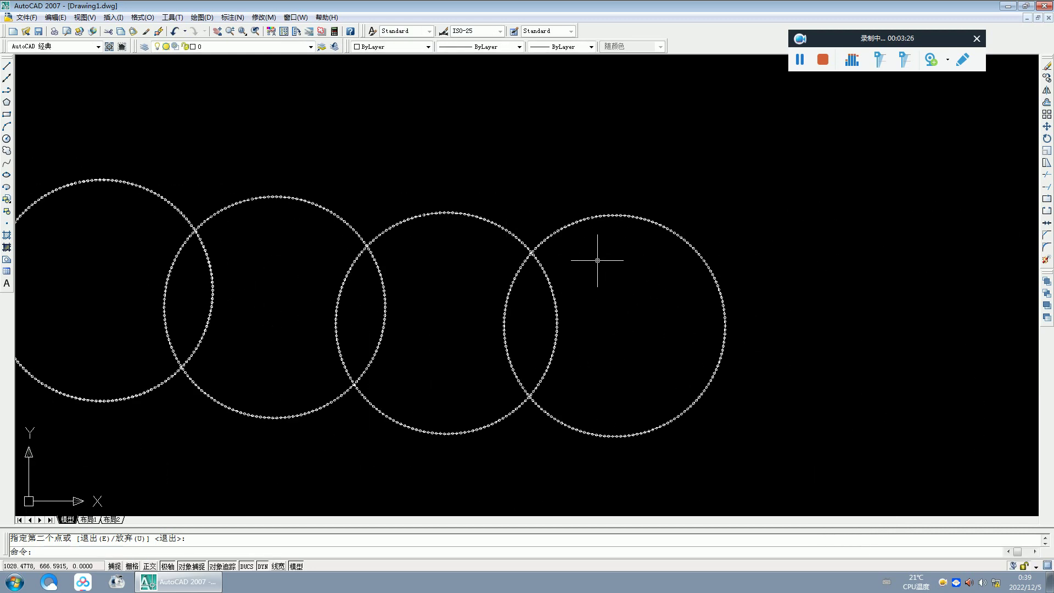
{"action": "scroll", "coordinate": [380, 256], "scroll_direction": "up", "scroll_amount": 3}
{"action": "scroll", "coordinate": [365, 234], "scroll_direction": "down", "scroll_amount": 5}
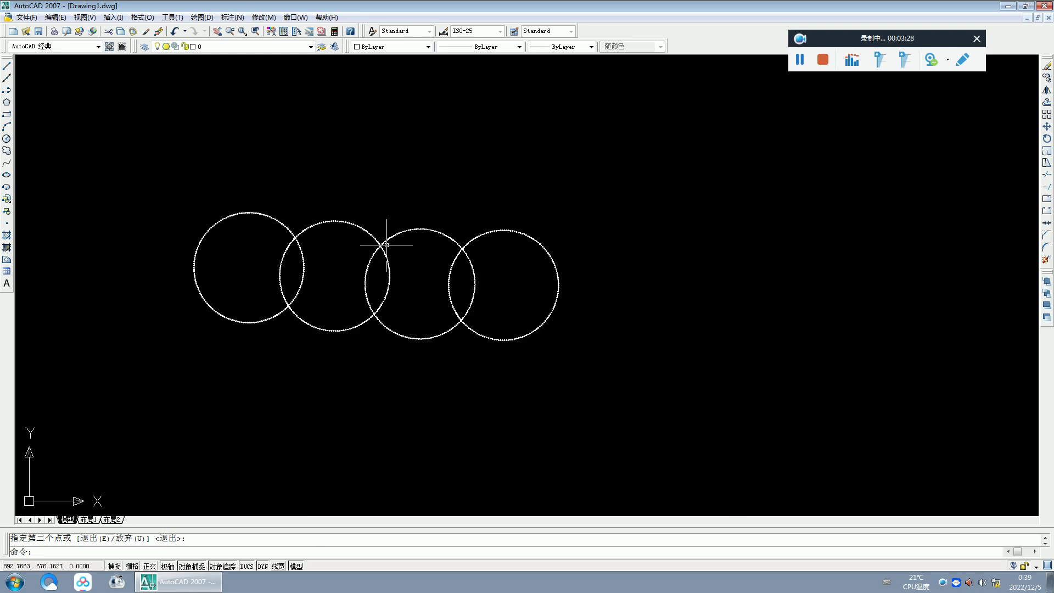
{"action": "scroll", "coordinate": [247, 207], "scroll_direction": "up", "scroll_amount": 3}
{"action": "scroll", "coordinate": [216, 208], "scroll_direction": "up", "scroll_amount": 3}
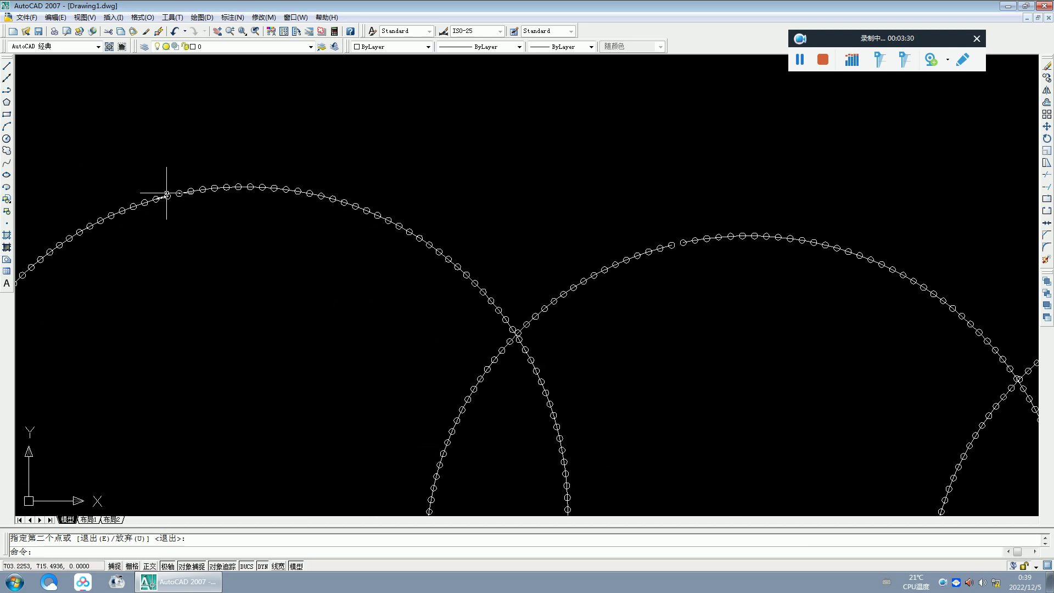
{"action": "left_click", "coordinate": [7, 65]}
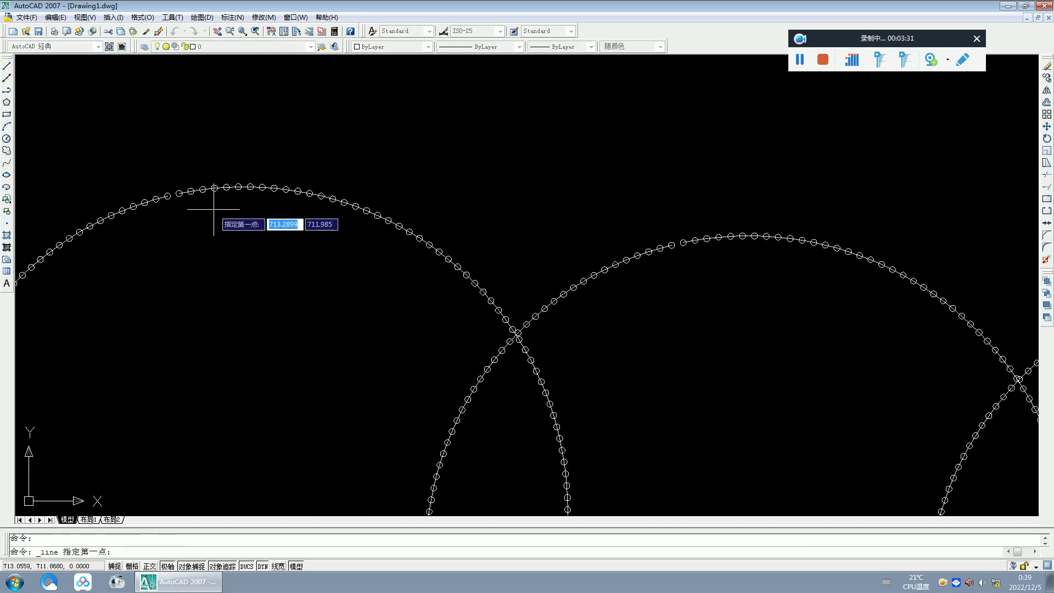
{"action": "scroll", "coordinate": [182, 193], "scroll_direction": "up", "scroll_amount": 2}
{"action": "left_click", "coordinate": [177, 170]}
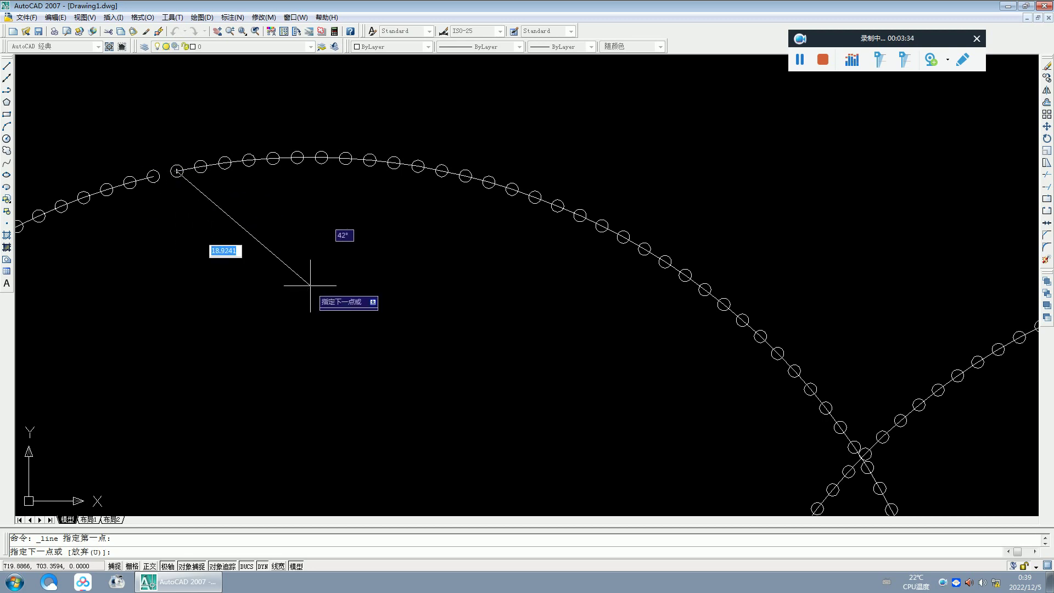
{"action": "scroll", "coordinate": [306, 287], "scroll_direction": "down", "scroll_amount": 4}
{"action": "scroll", "coordinate": [491, 291], "scroll_direction": "up", "scroll_amount": 2}
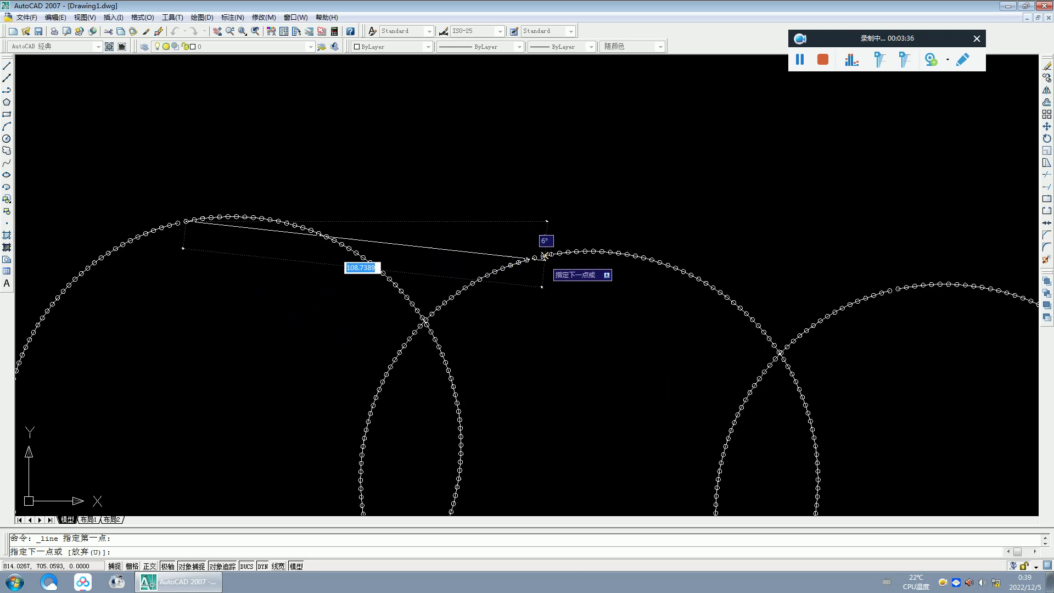
{"action": "scroll", "coordinate": [521, 277], "scroll_direction": "up", "scroll_amount": 3}
{"action": "scroll", "coordinate": [522, 259], "scroll_direction": "up", "scroll_amount": 2}
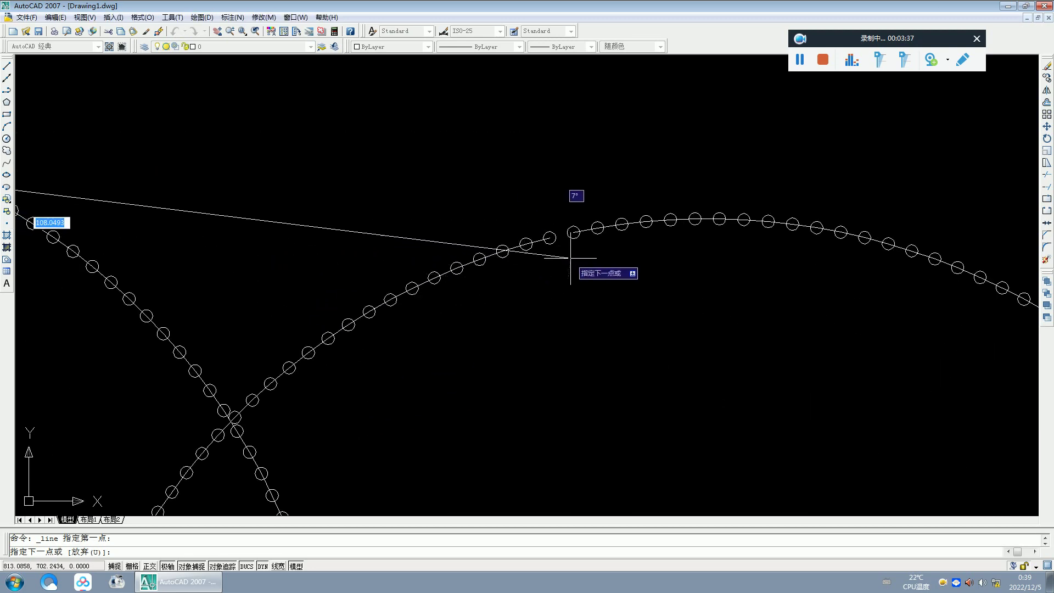
{"action": "left_click", "coordinate": [549, 237]}
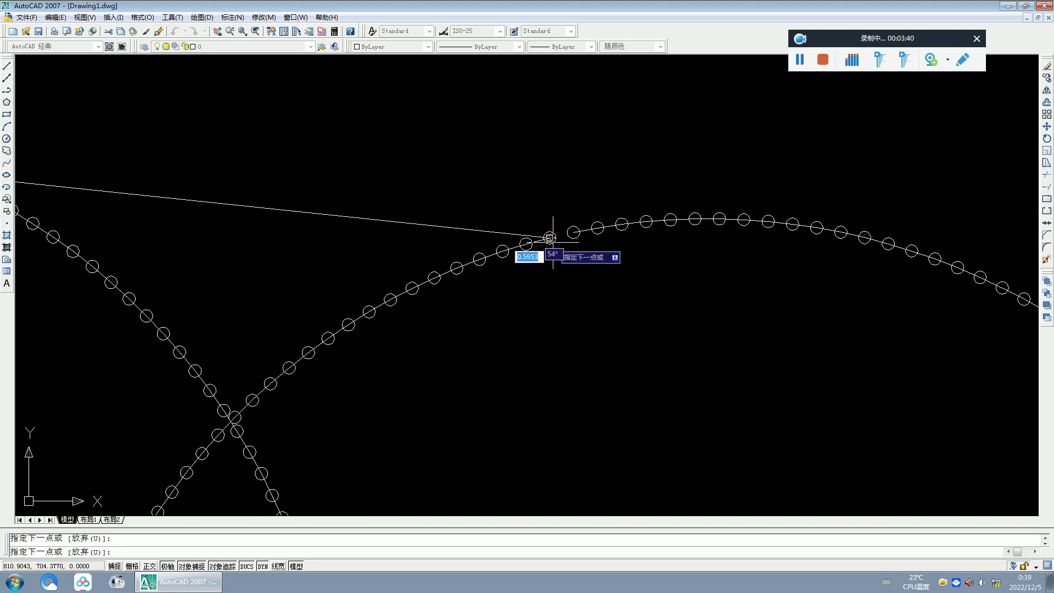
{"action": "right_click", "coordinate": [553, 241]}
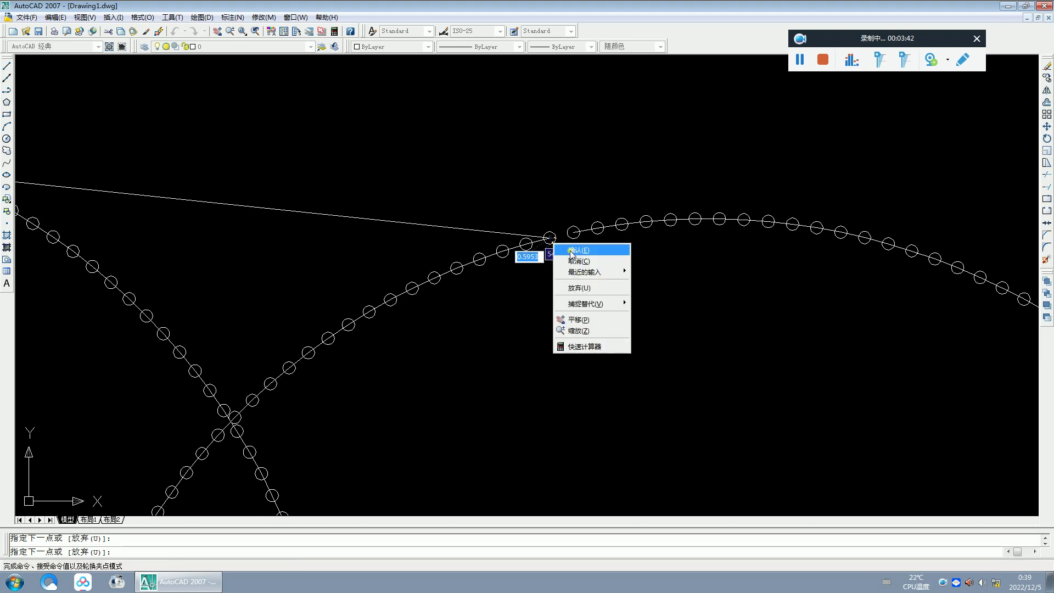
{"action": "left_click", "coordinate": [571, 251]}
- Continue with a line from that endpoint to the third ring's top
{"action": "scroll", "coordinate": [476, 340], "scroll_direction": "down", "scroll_amount": 4}
{"action": "scroll", "coordinate": [546, 305], "scroll_direction": "up", "scroll_amount": 3}
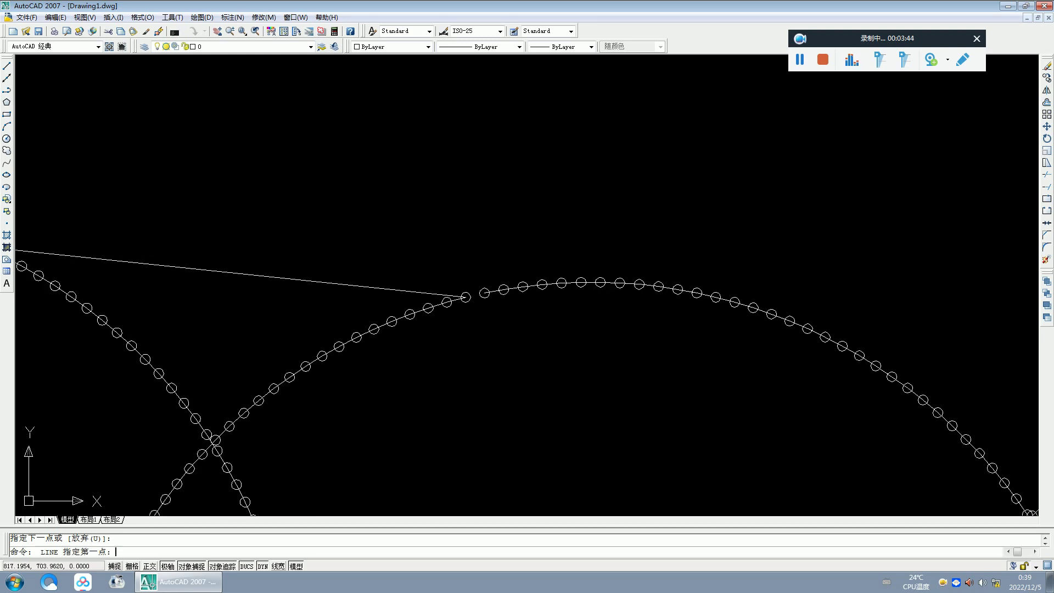
{"action": "key", "text": "space"}
{"action": "left_click", "coordinate": [486, 294]}
{"action": "scroll", "coordinate": [662, 289], "scroll_direction": "down", "scroll_amount": 5}
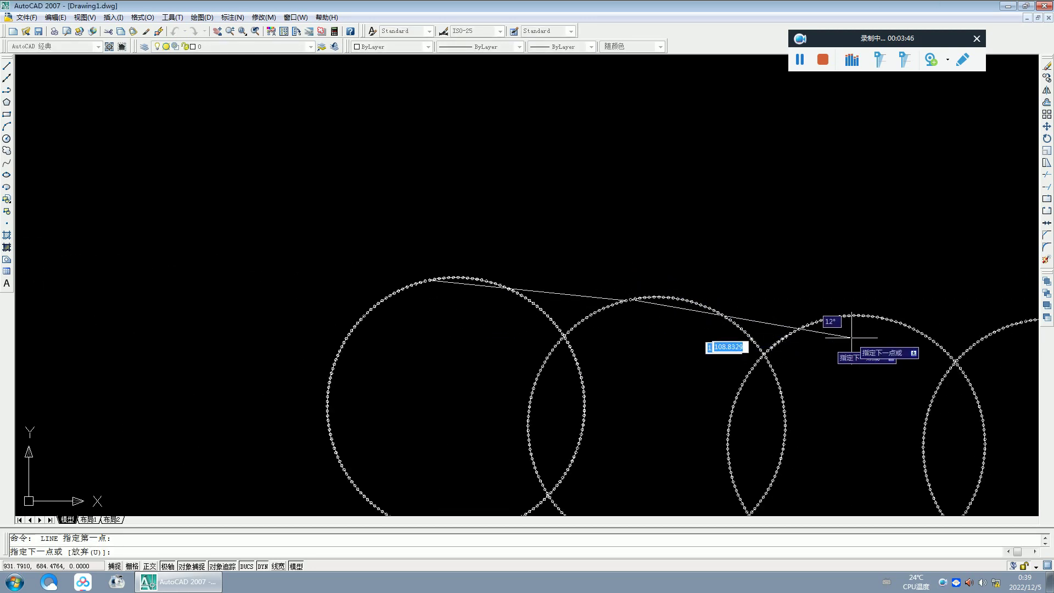
{"action": "scroll", "coordinate": [784, 313], "scroll_direction": "up", "scroll_amount": 3}
{"action": "scroll", "coordinate": [772, 296], "scroll_direction": "up", "scroll_amount": 3}
{"action": "scroll", "coordinate": [705, 312], "scroll_direction": "up", "scroll_amount": 2}
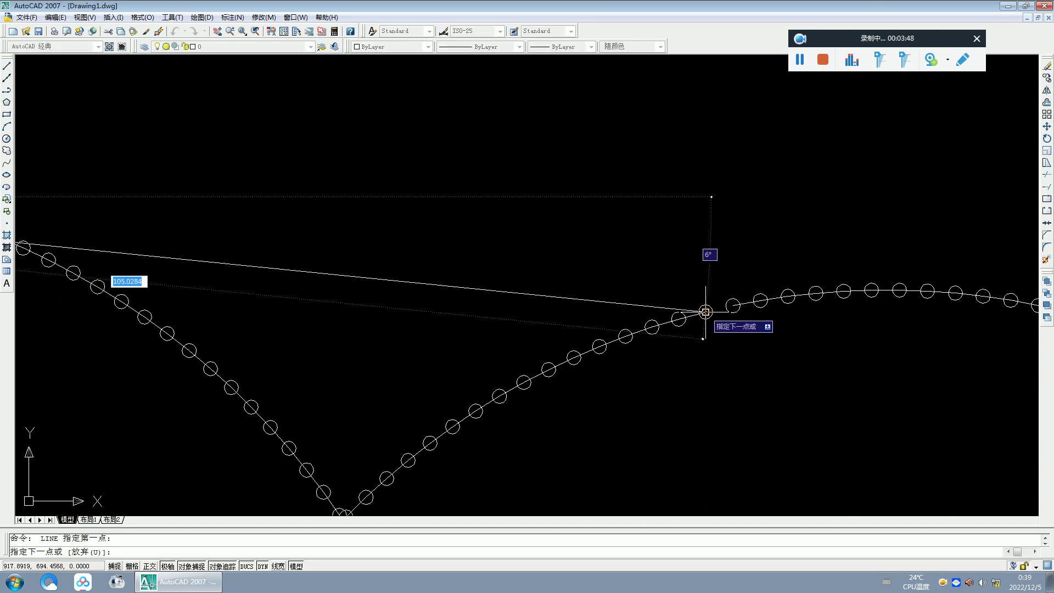
{"action": "left_click", "coordinate": [706, 311]}
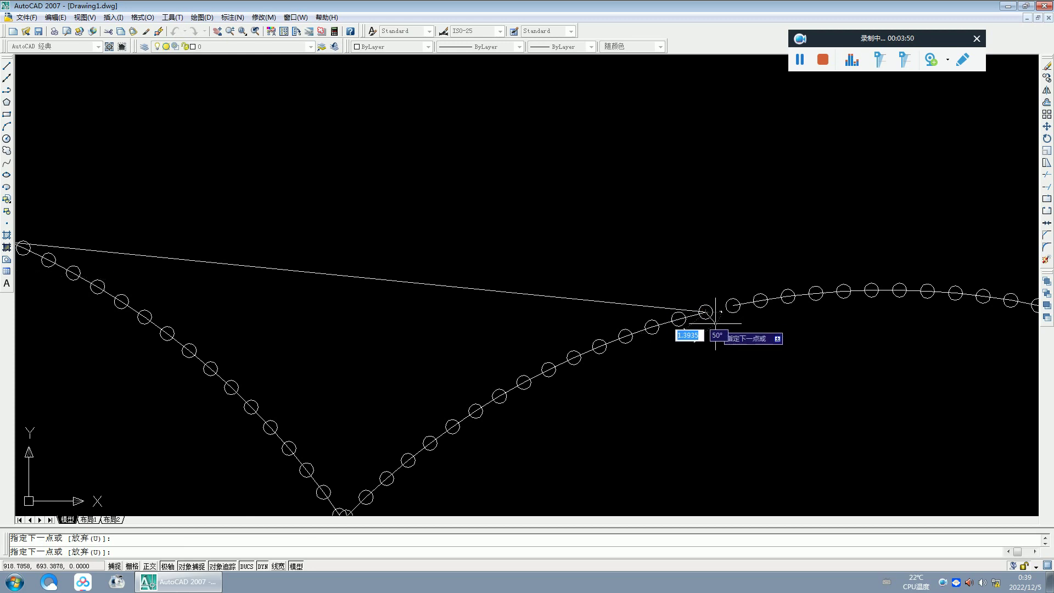
{"action": "key", "text": "space"}
{"action": "key", "text": "space"}
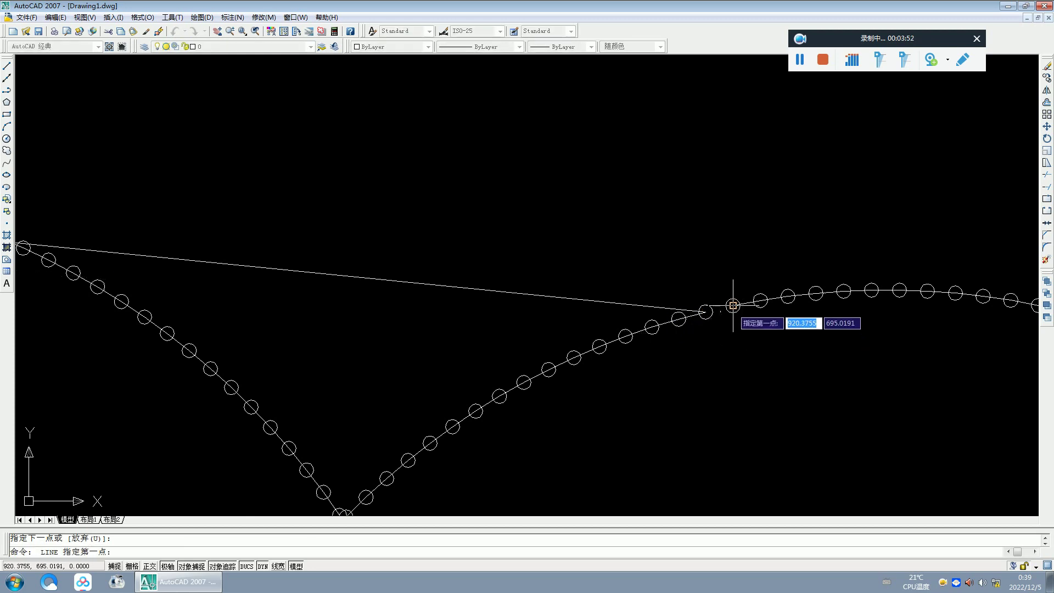
- Draw a final line from the third ring to the fourth ring's top
{"action": "left_click", "coordinate": [733, 302]}
{"action": "scroll", "coordinate": [796, 385], "scroll_direction": "down", "scroll_amount": 5}
{"action": "scroll", "coordinate": [913, 360], "scroll_direction": "up", "scroll_amount": 2}
{"action": "scroll", "coordinate": [958, 322], "scroll_direction": "up", "scroll_amount": 2}
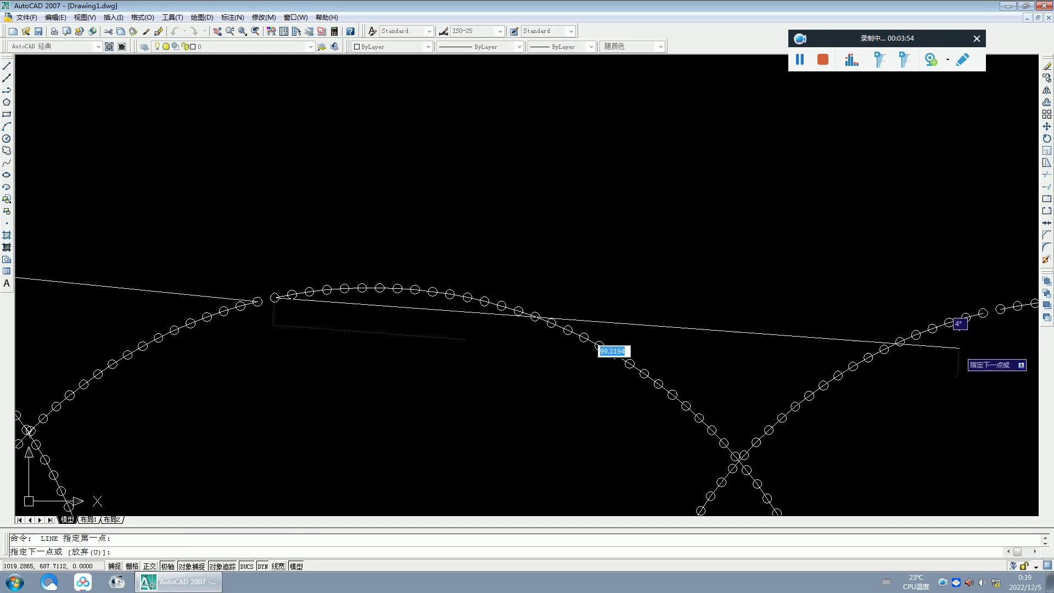
{"action": "scroll", "coordinate": [978, 320], "scroll_direction": "up", "scroll_amount": 1}
{"action": "scroll", "coordinate": [975, 308], "scroll_direction": "up", "scroll_amount": 2}
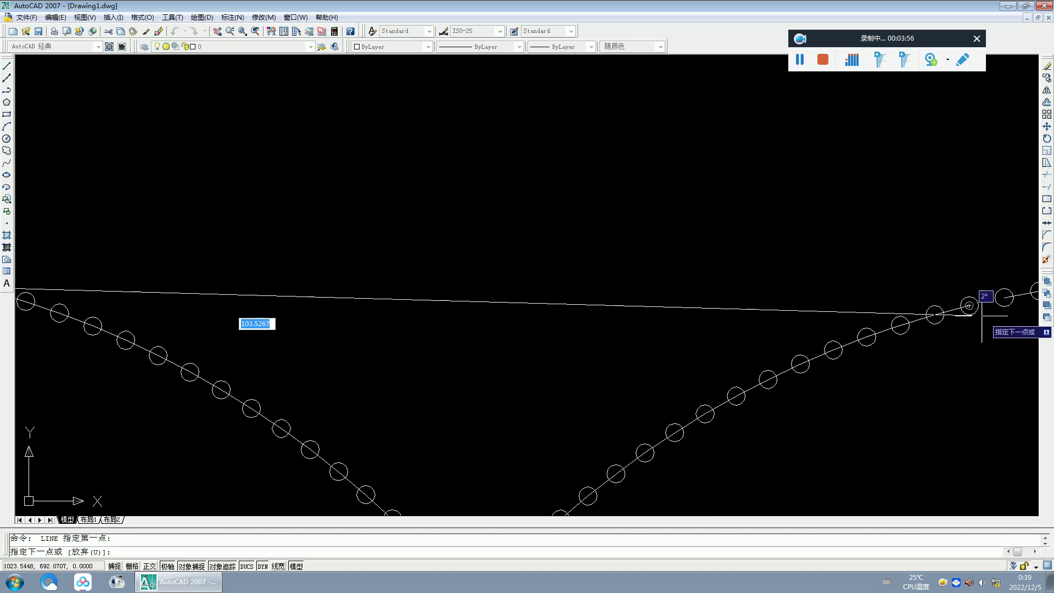
{"action": "left_click", "coordinate": [969, 306]}
{"action": "right_click", "coordinate": [969, 306]}
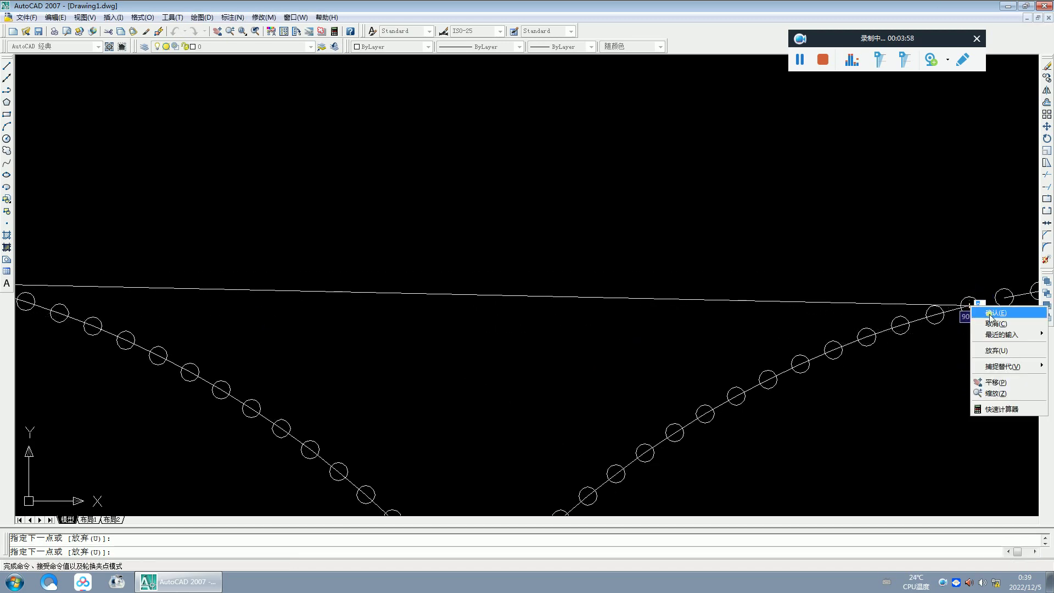
{"action": "left_click", "coordinate": [988, 313]}
{"action": "scroll", "coordinate": [873, 354], "scroll_direction": "up", "scroll_amount": 5}
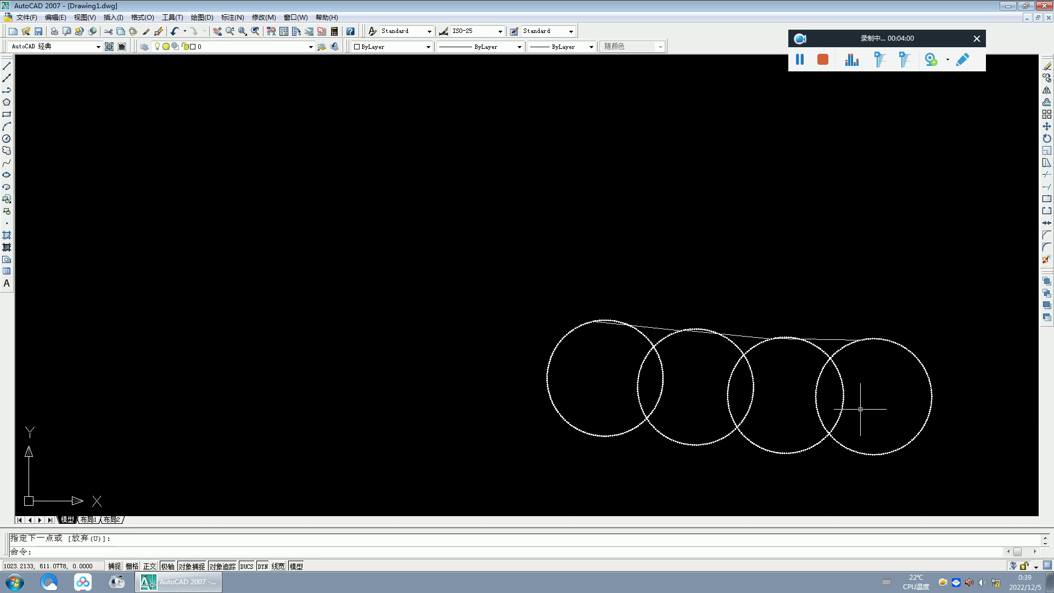
- Rotate the four-ring row and its joining line about a base point to their right
{"action": "scroll", "coordinate": [826, 364], "scroll_direction": "down", "scroll_amount": 2}
{"action": "scroll", "coordinate": [907, 412], "scroll_direction": "up", "scroll_amount": 3}
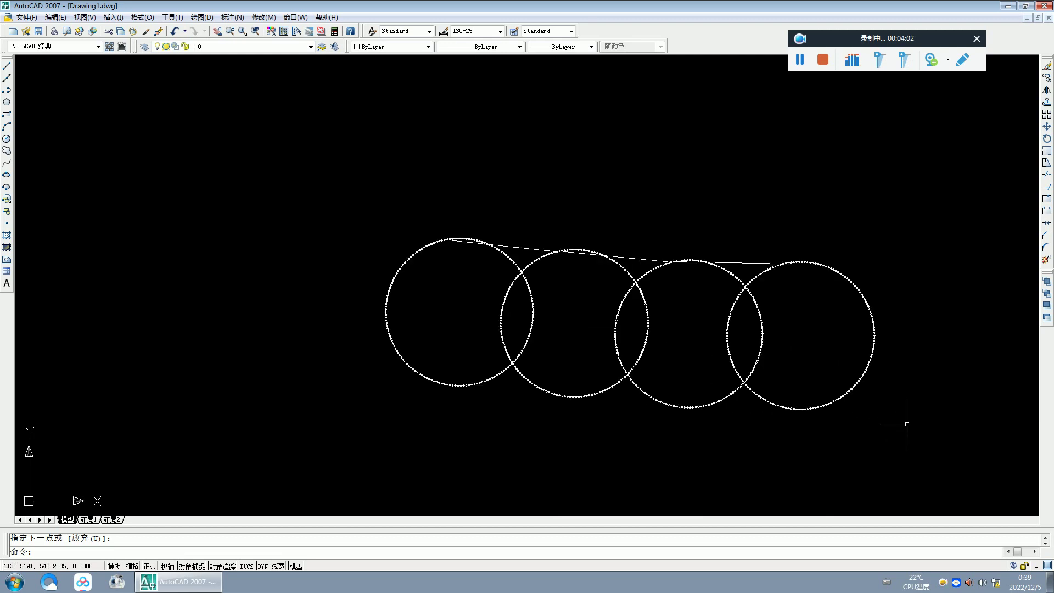
{"action": "left_click", "coordinate": [255, 180]}
{"action": "left_click", "coordinate": [920, 443]}
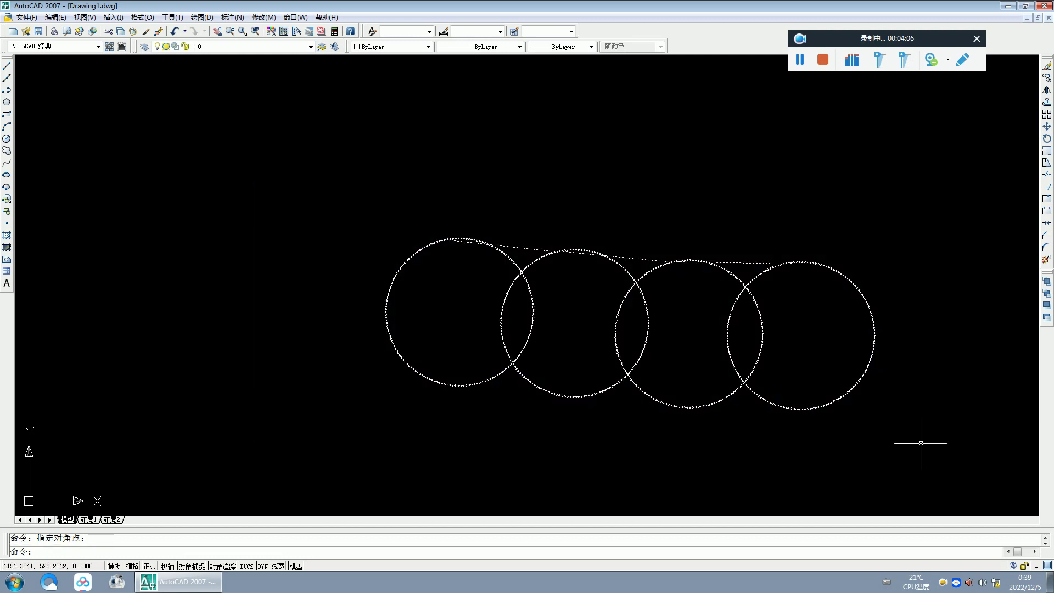
{"action": "left_click", "coordinate": [1047, 138]}
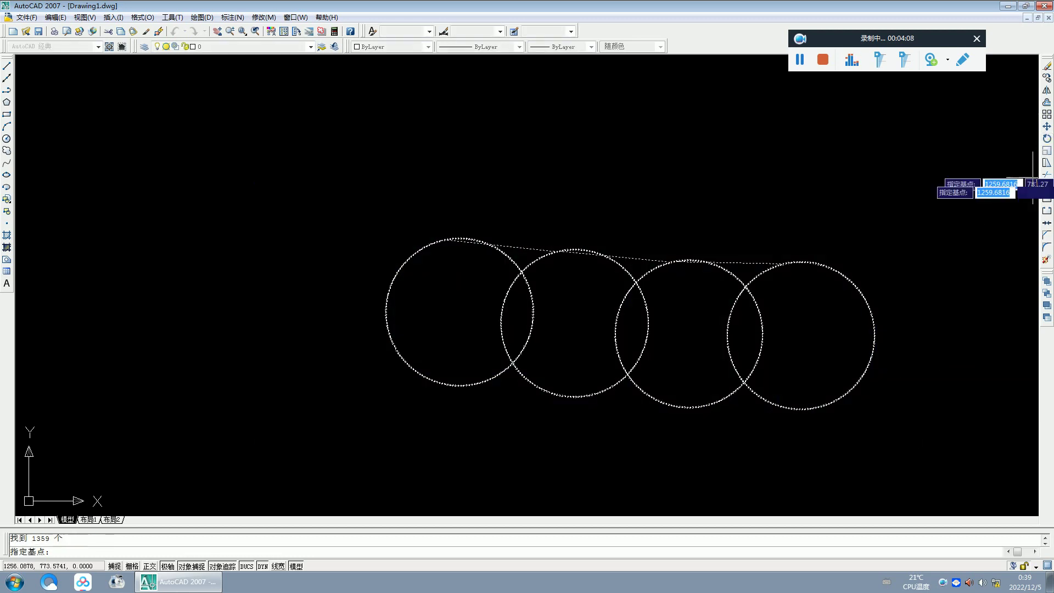
{"action": "left_click", "coordinate": [950, 387]}
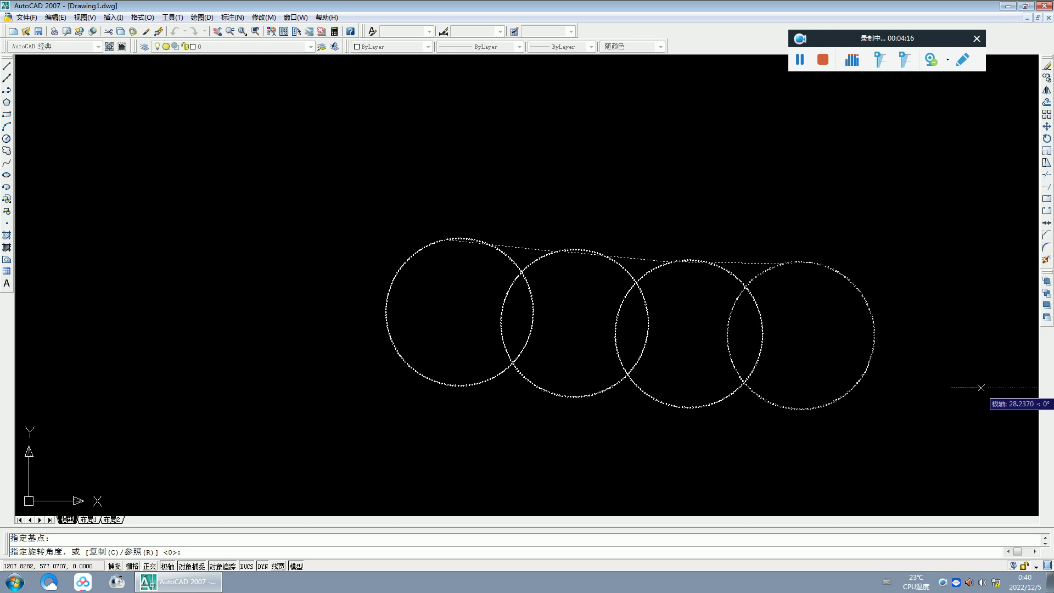
{"action": "scroll", "coordinate": [981, 387], "scroll_direction": "down", "scroll_amount": 2}
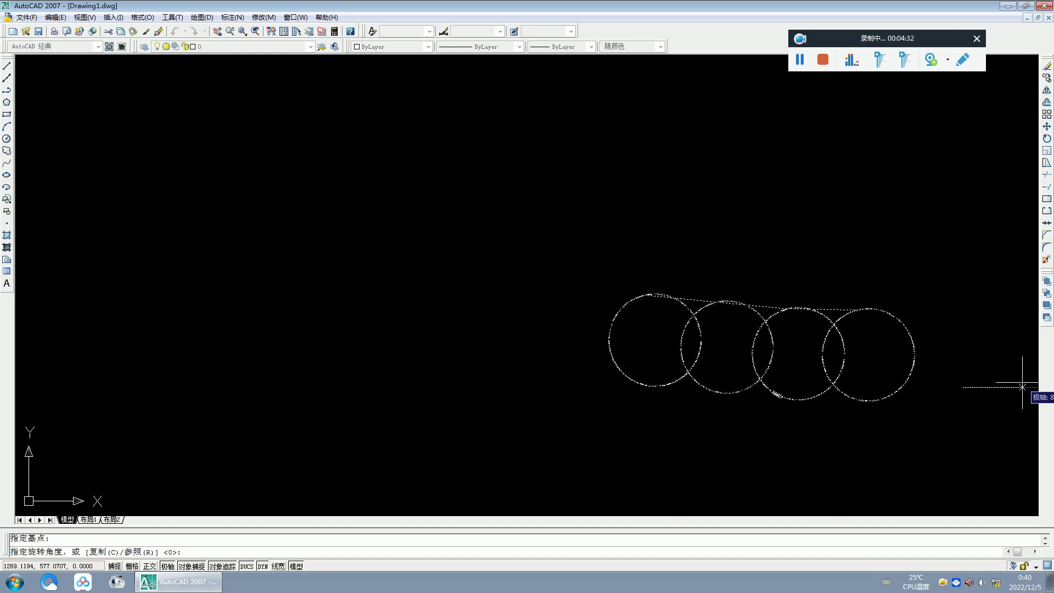
{"action": "scroll", "coordinate": [1023, 387], "scroll_direction": "down", "scroll_amount": 4}
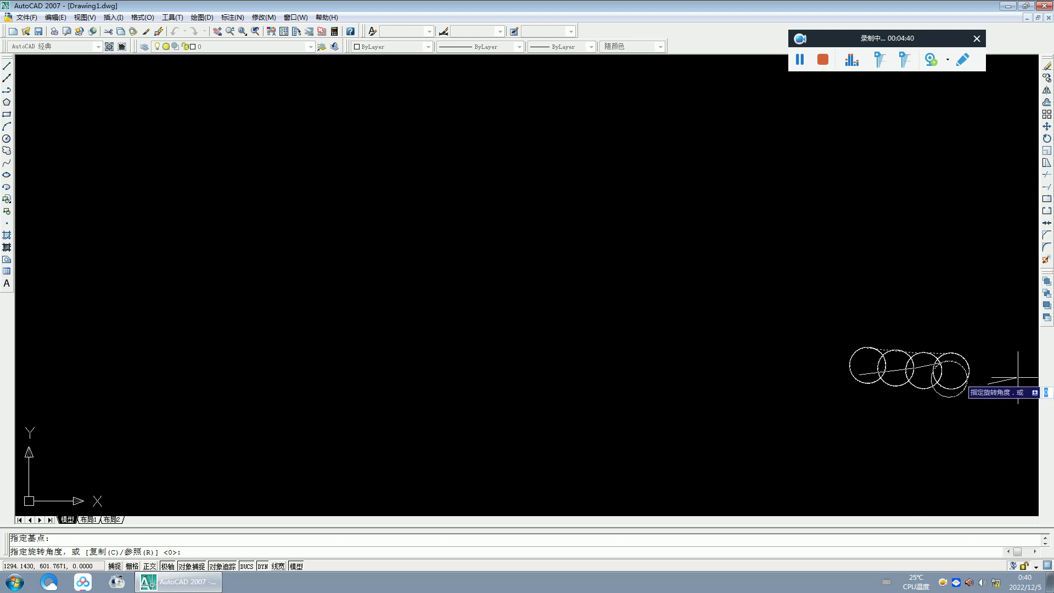
{"action": "left_click", "coordinate": [1017, 384]}
{"action": "scroll", "coordinate": [934, 376], "scroll_direction": "up", "scroll_amount": 3}
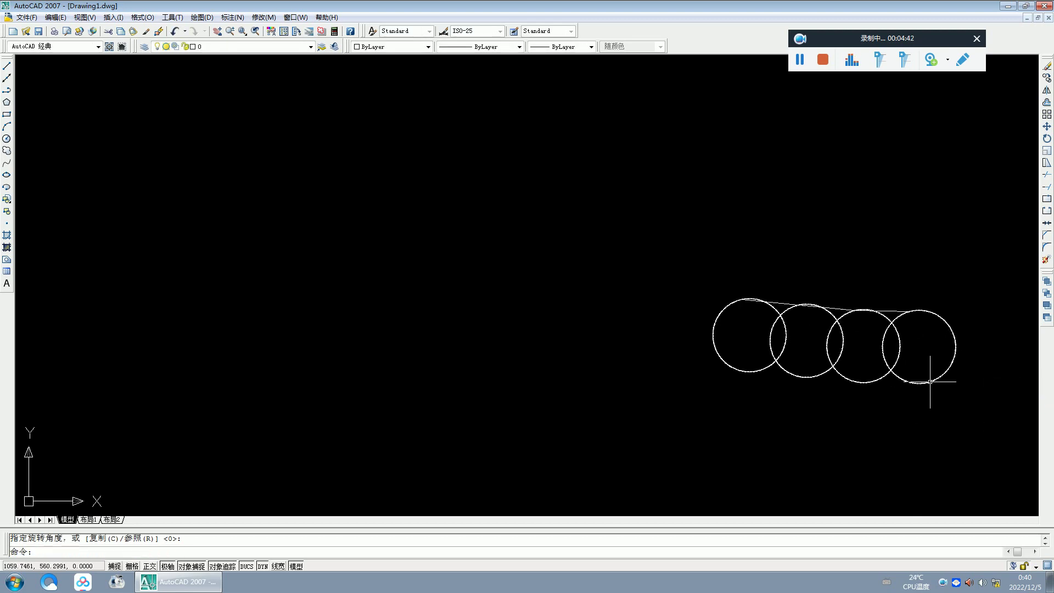
{"action": "scroll", "coordinate": [942, 373], "scroll_direction": "up", "scroll_amount": 2}
{"action": "scroll", "coordinate": [927, 373], "scroll_direction": "down", "scroll_amount": 3}
{"action": "left_click", "coordinate": [804, 311]}
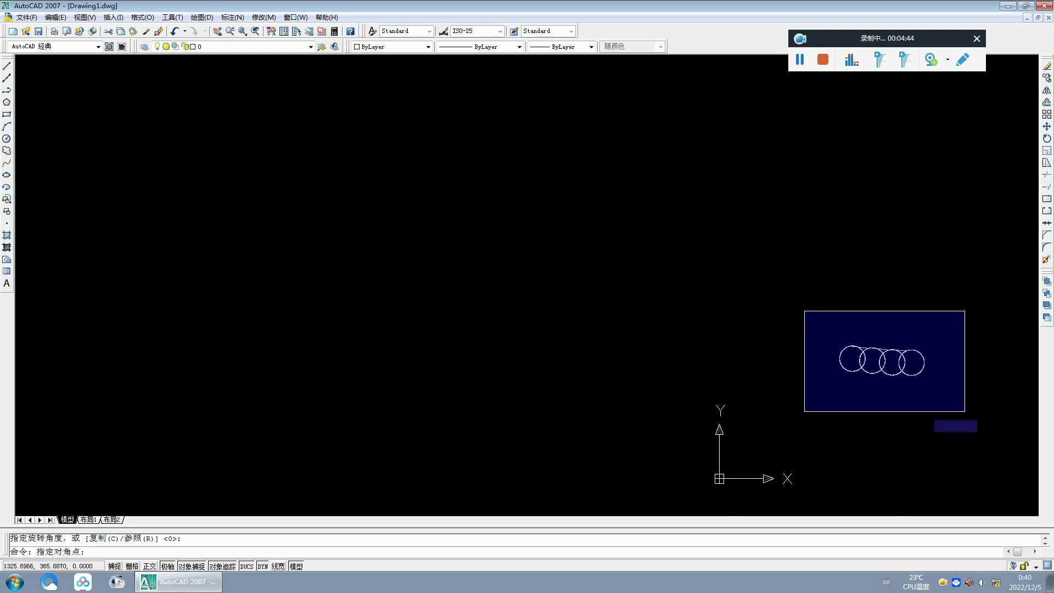
{"action": "left_click", "coordinate": [957, 418]}
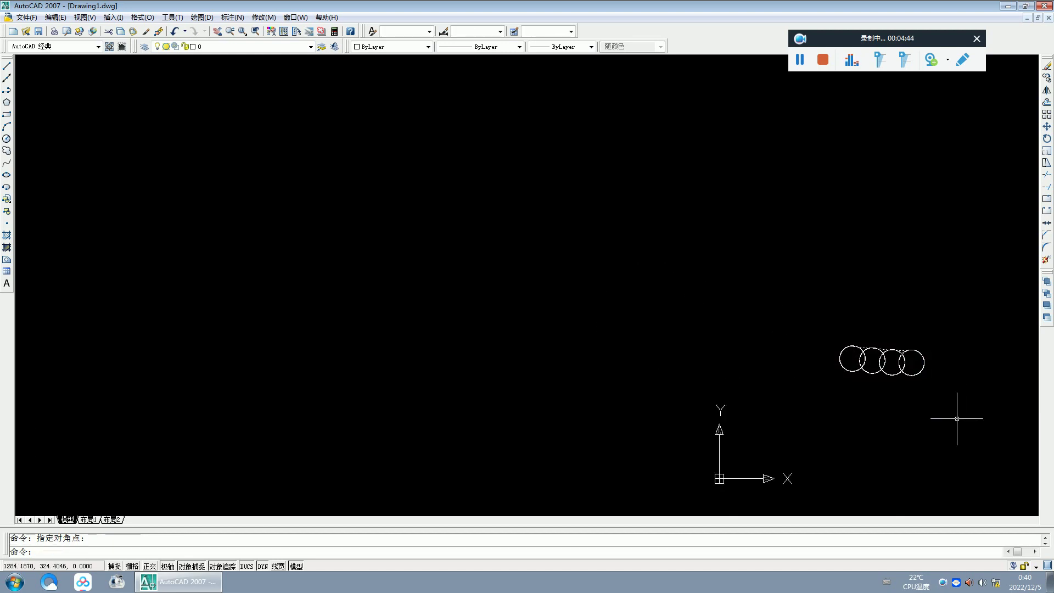
{"action": "left_click", "coordinate": [1046, 141]}
{"action": "left_click", "coordinate": [769, 389]}
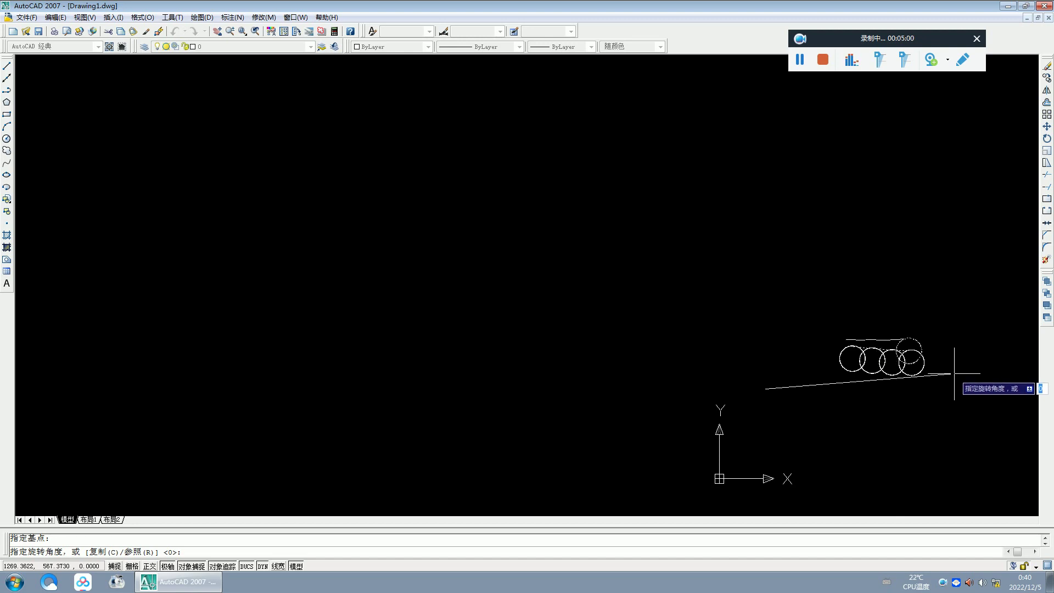
{"action": "key", "text": "Return"}
{"action": "scroll", "coordinate": [970, 368], "scroll_direction": "up", "scroll_amount": 2}
{"action": "scroll", "coordinate": [941, 353], "scroll_direction": "up", "scroll_amount": 2}
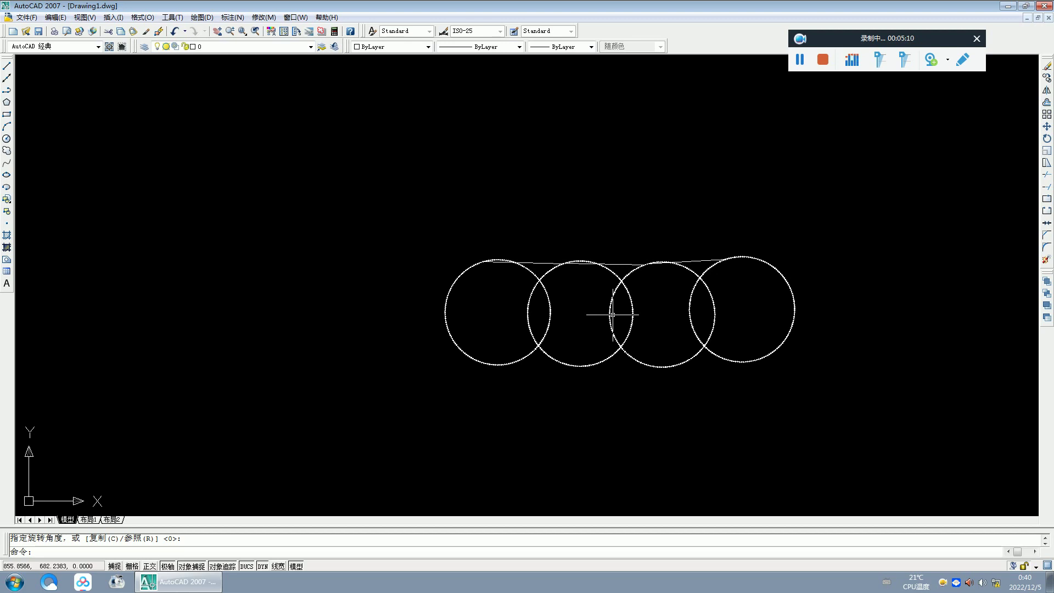
{"action": "scroll", "coordinate": [511, 305], "scroll_direction": "up", "scroll_amount": 4}
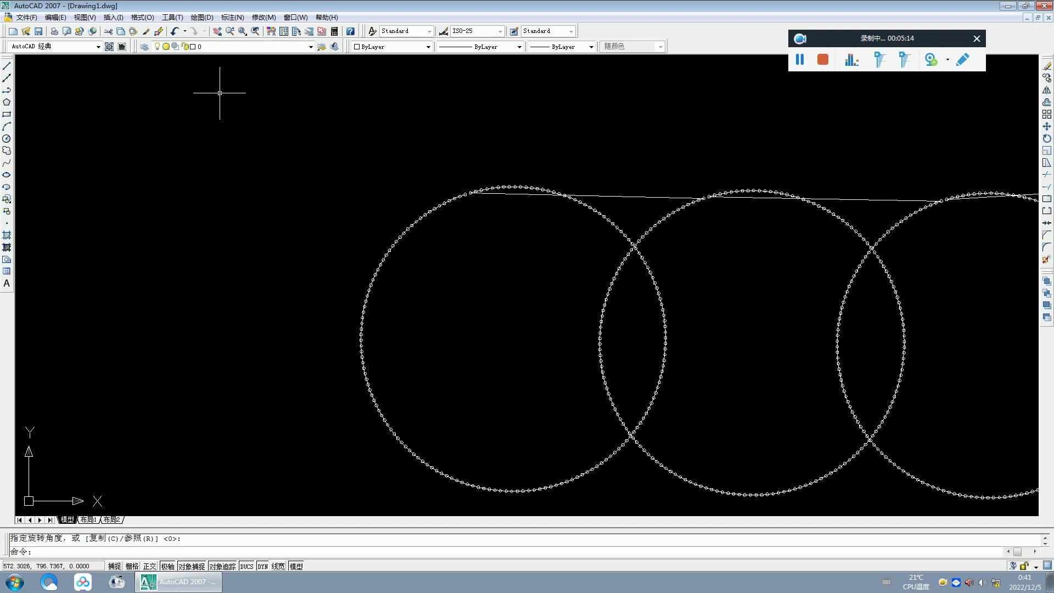
- Place single-line text 'P1' above the first ring at default 2.5 height and 0° rotation
{"action": "left_click", "coordinate": [254, 17]}
{"action": "mouse_move", "coordinate": [202, 18]}
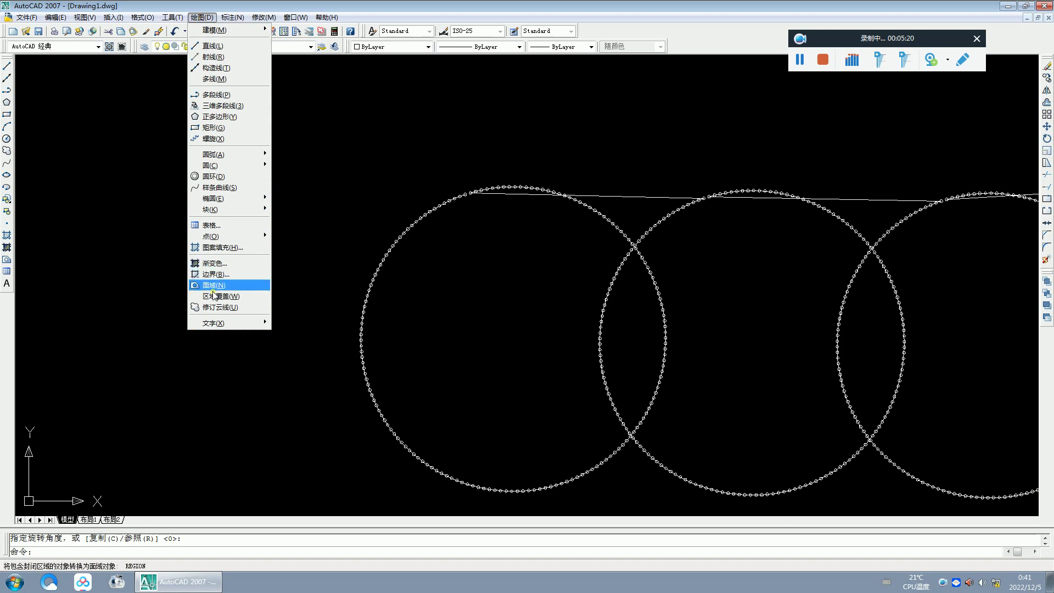
{"action": "mouse_move", "coordinate": [215, 322]}
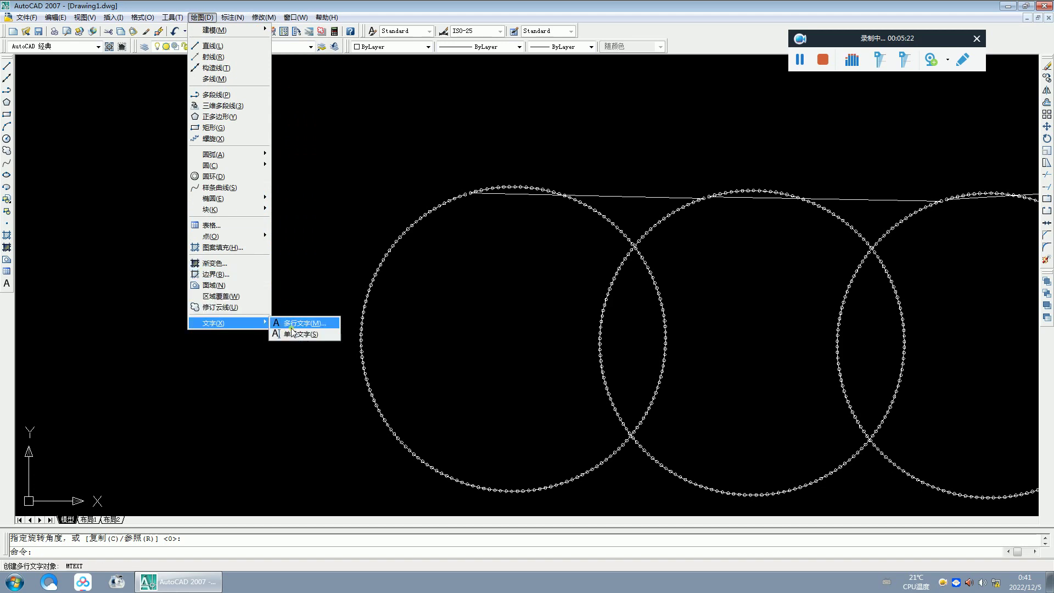
{"action": "left_click", "coordinate": [295, 334]}
{"action": "left_click", "coordinate": [444, 153]}
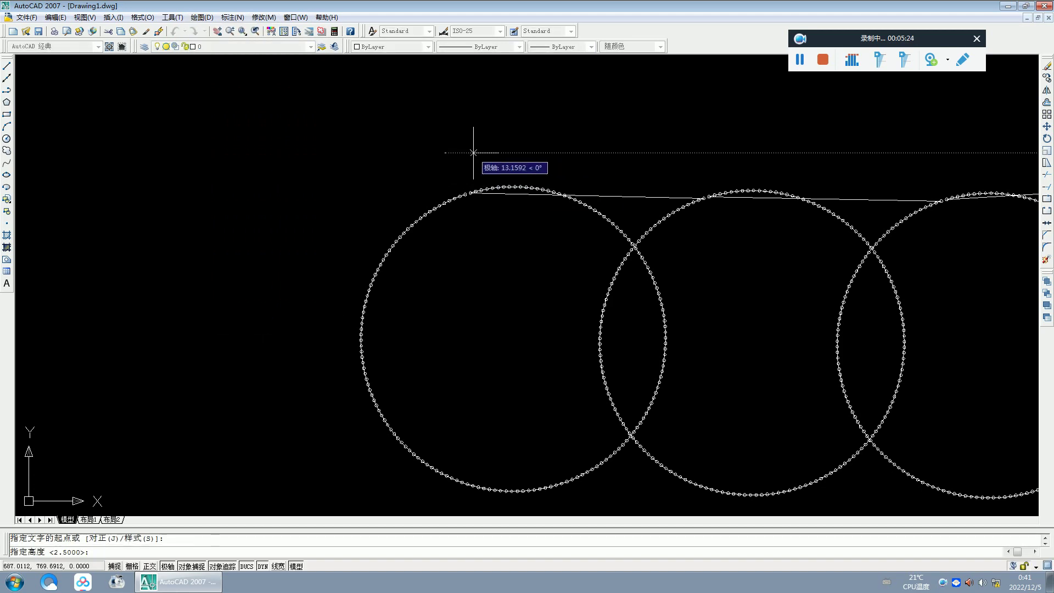
{"action": "key", "text": "Return"}
{"action": "key", "text": "Return"}
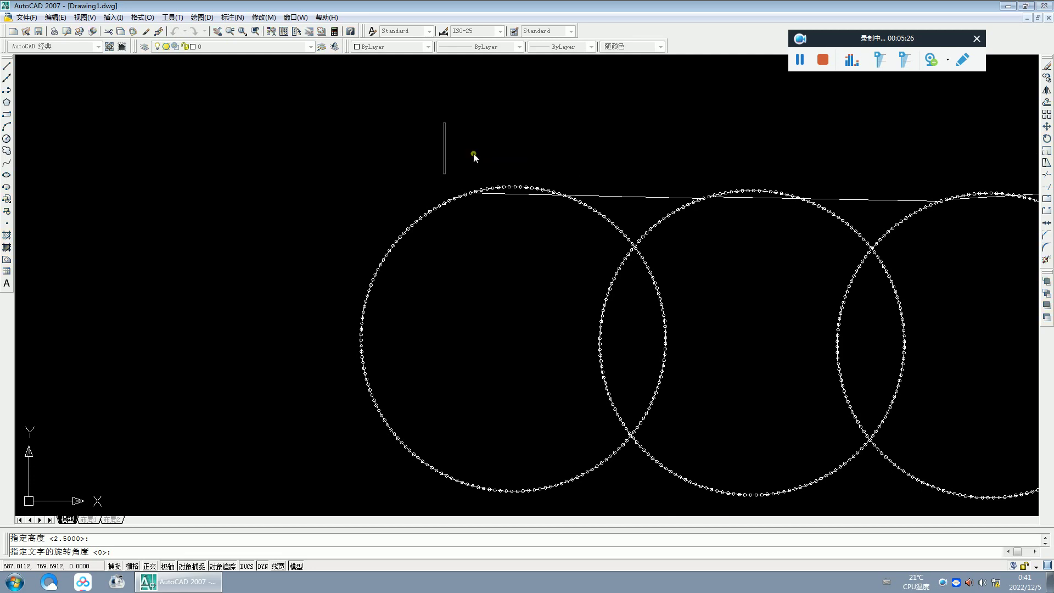
{"action": "type", "text": "P1"}
{"action": "key", "text": "Return"}
{"action": "key", "text": "Return"}
{"action": "left_click", "coordinate": [7, 66]}
{"action": "scroll", "coordinate": [467, 198], "scroll_direction": "up", "scroll_amount": 3}
- Draw a short line upward from the top of the first ring
{"action": "scroll", "coordinate": [442, 179], "scroll_direction": "up", "scroll_amount": 3}
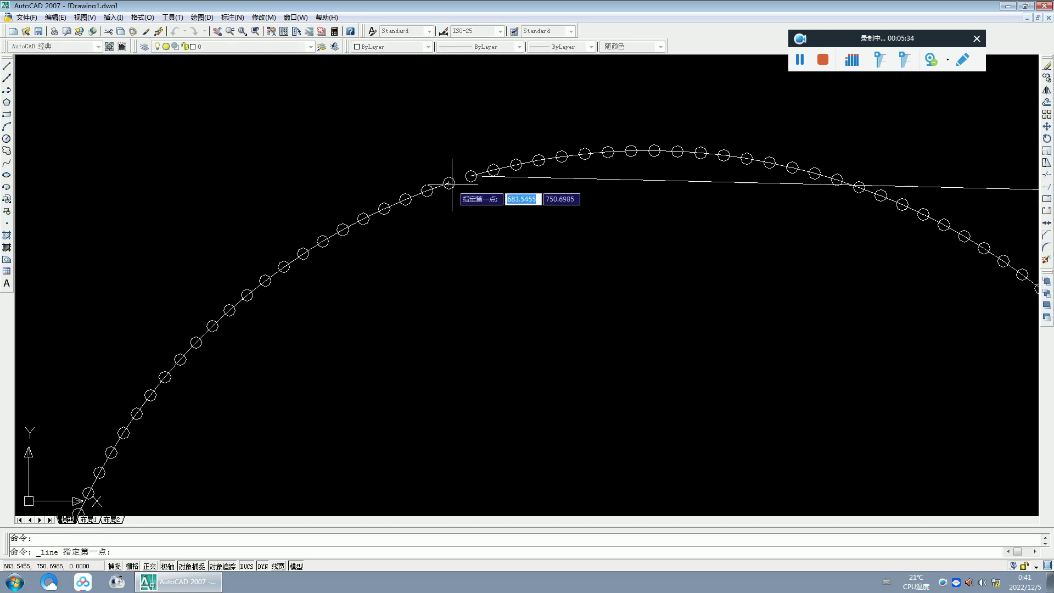
{"action": "left_click", "coordinate": [449, 182]}
{"action": "right_click", "coordinate": [427, 129]}
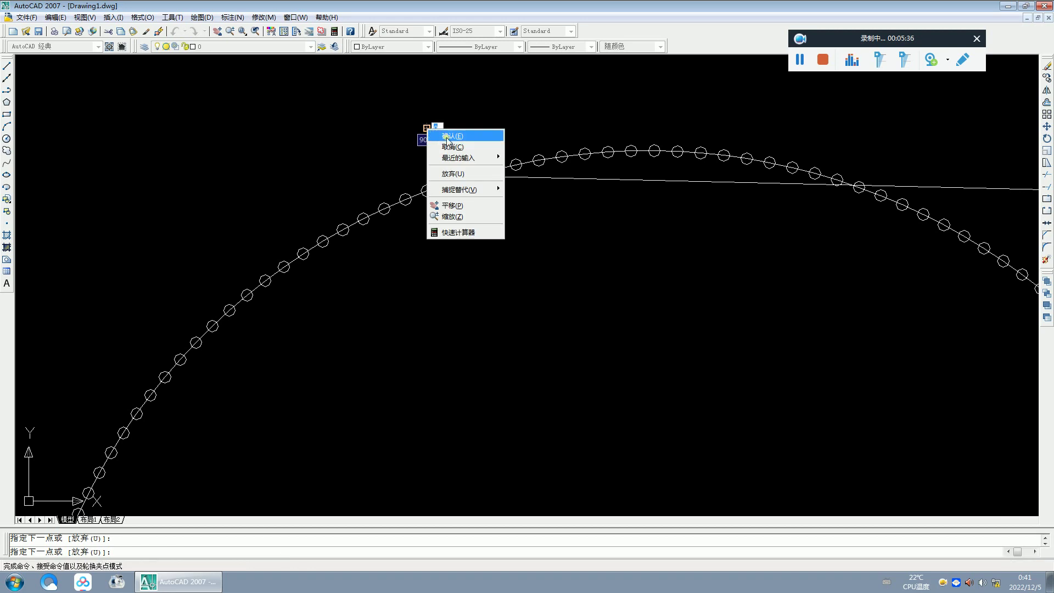
{"action": "left_click", "coordinate": [447, 136]}
{"action": "scroll", "coordinate": [448, 139], "scroll_direction": "down", "scroll_amount": 2}
{"action": "scroll", "coordinate": [447, 138], "scroll_direction": "down", "scroll_amount": 2}
- Grip-stretch the line's top endpoint onto the p1 label so it acts as a leader
{"action": "left_click", "coordinate": [477, 77]}
{"action": "left_click", "coordinate": [444, 110]}
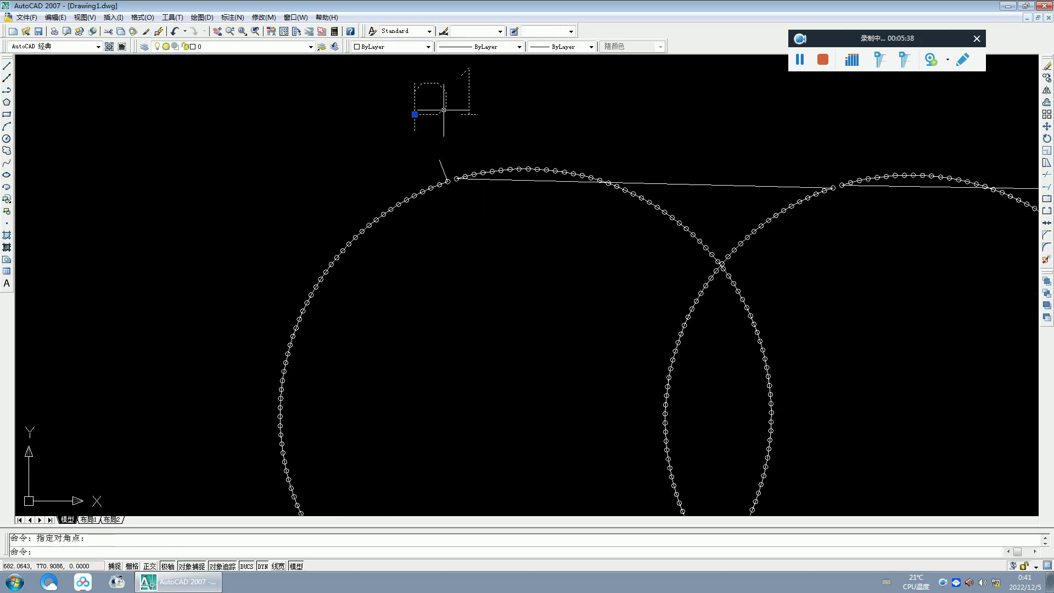
{"action": "left_click", "coordinate": [440, 164]}
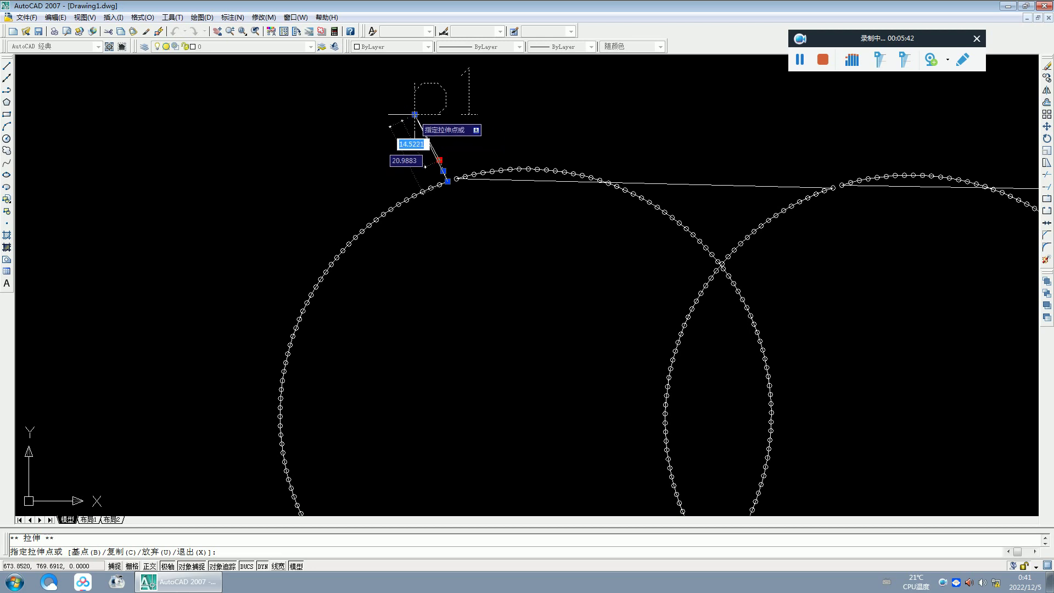
{"action": "left_click", "coordinate": [415, 114]}
{"action": "key", "text": "Escape"}
{"action": "scroll", "coordinate": [604, 209], "scroll_direction": "down", "scroll_amount": 5}
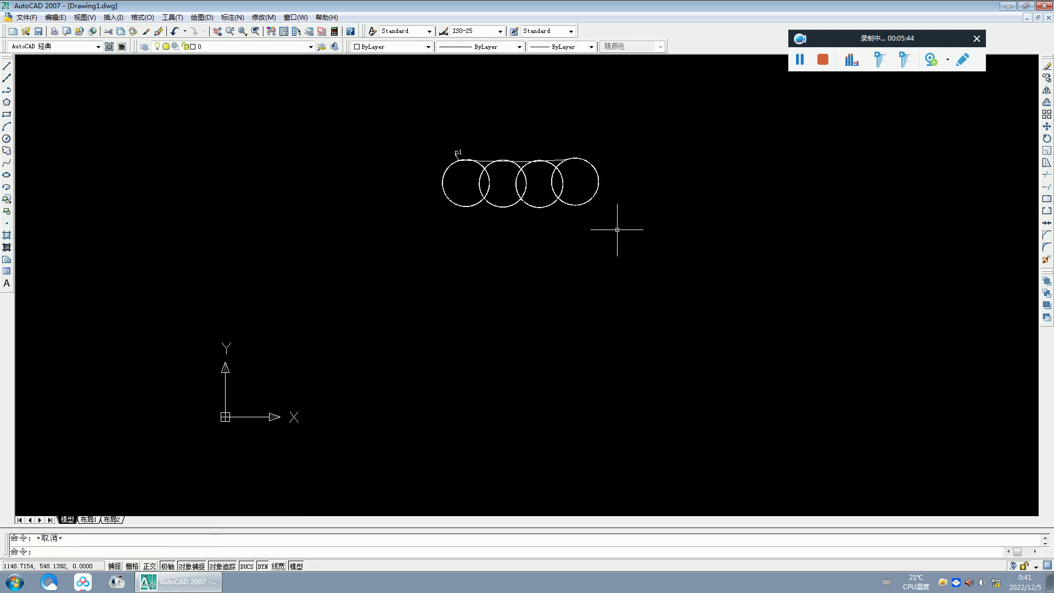
{"action": "scroll", "coordinate": [779, 281], "scroll_direction": "up", "scroll_amount": 1}
{"action": "scroll", "coordinate": [529, 317], "scroll_direction": "down", "scroll_amount": 2}
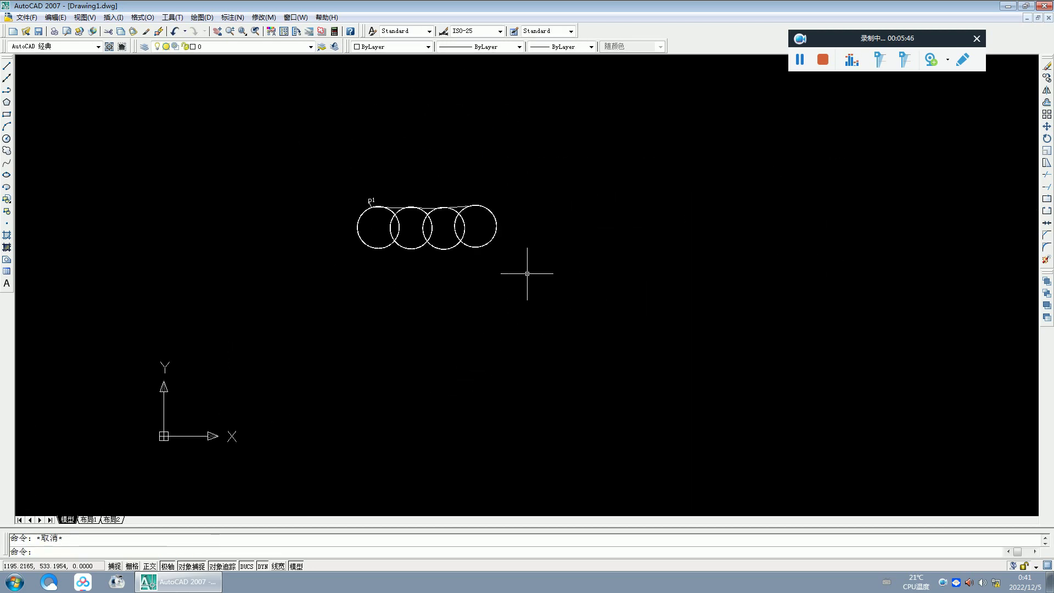
{"action": "scroll", "coordinate": [545, 236], "scroll_direction": "up", "scroll_amount": 3}
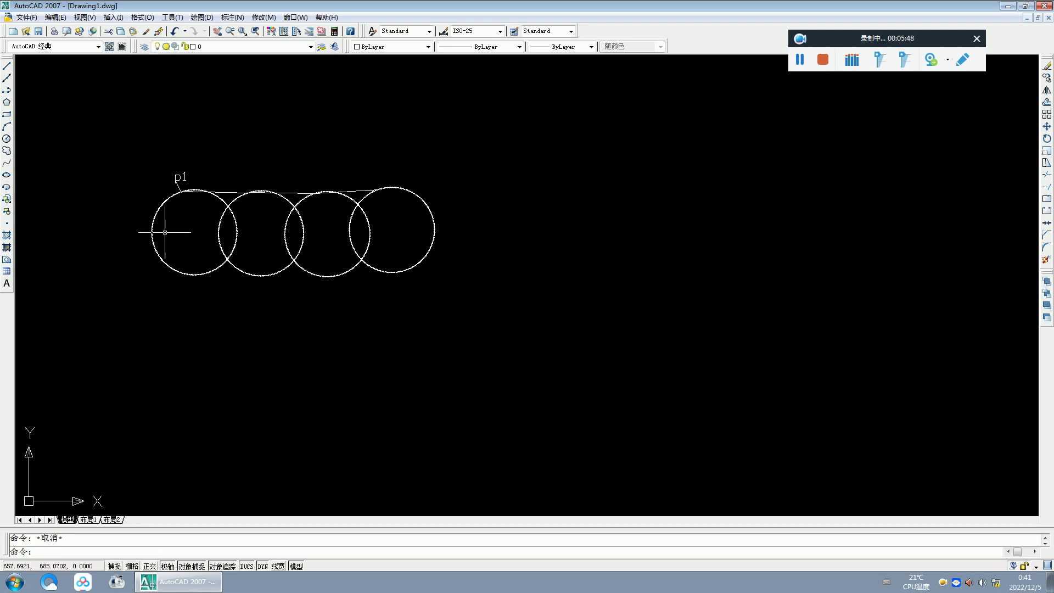
{"action": "scroll", "coordinate": [530, 227], "scroll_direction": "down", "scroll_amount": 4}
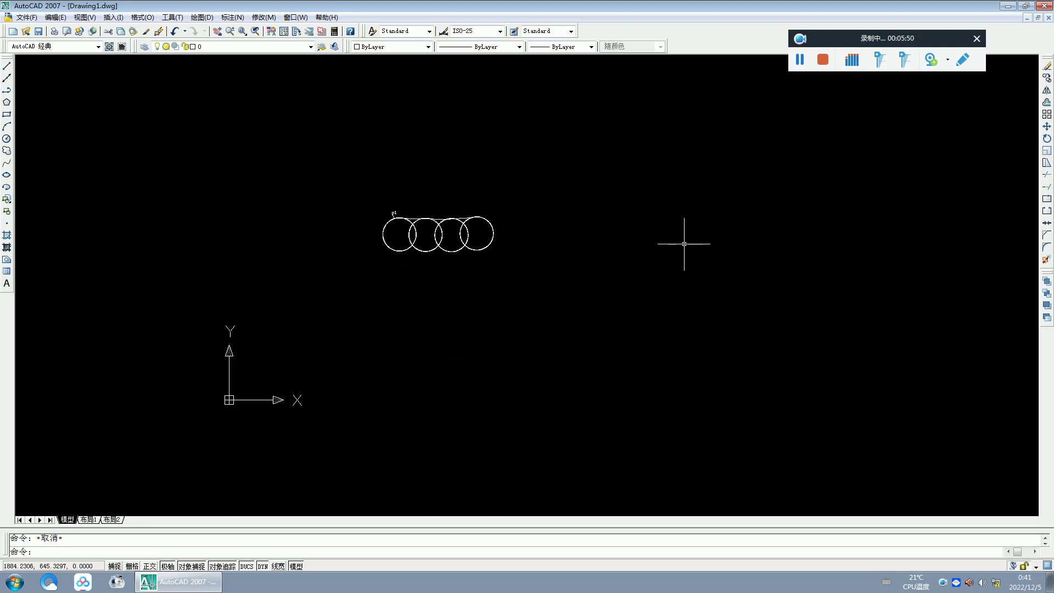
{"action": "scroll", "coordinate": [683, 236], "scroll_direction": "up", "scroll_amount": 3}
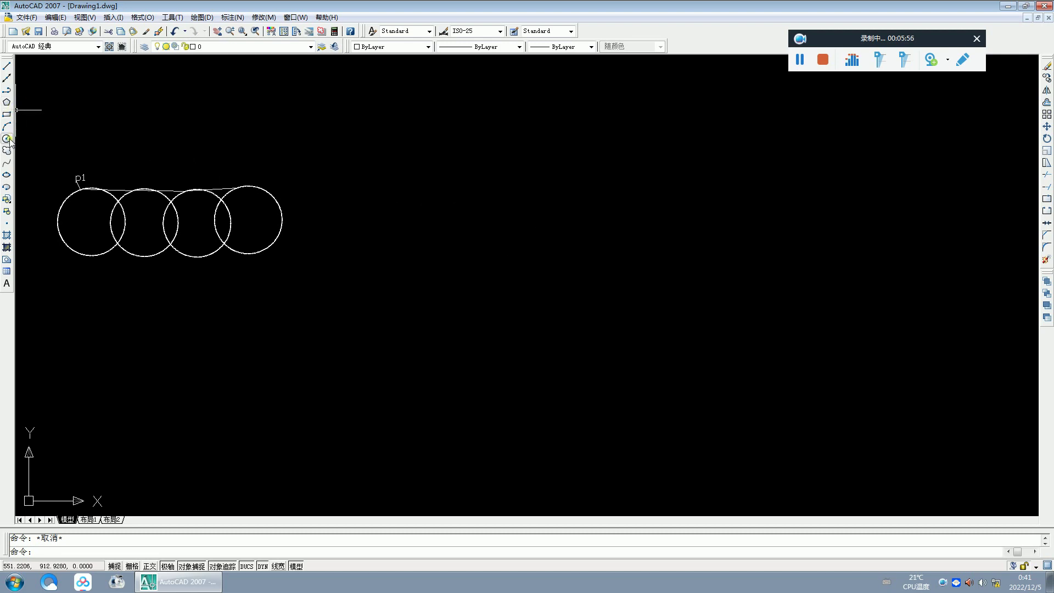
- Start the Polygon command and set it to five sides
{"action": "left_click", "coordinate": [7, 139]}
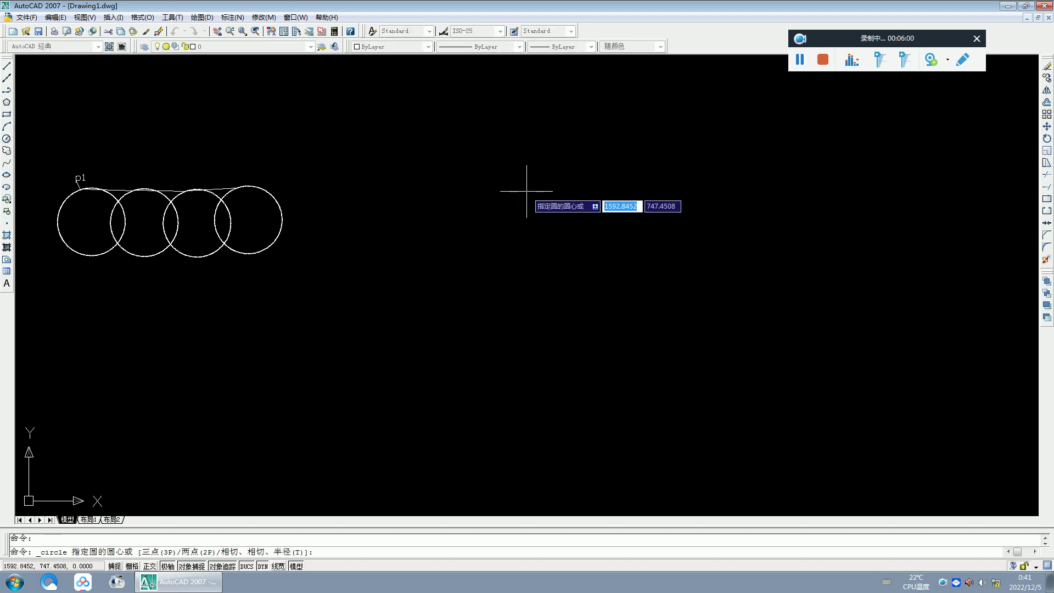
{"action": "left_click", "coordinate": [7, 103]}
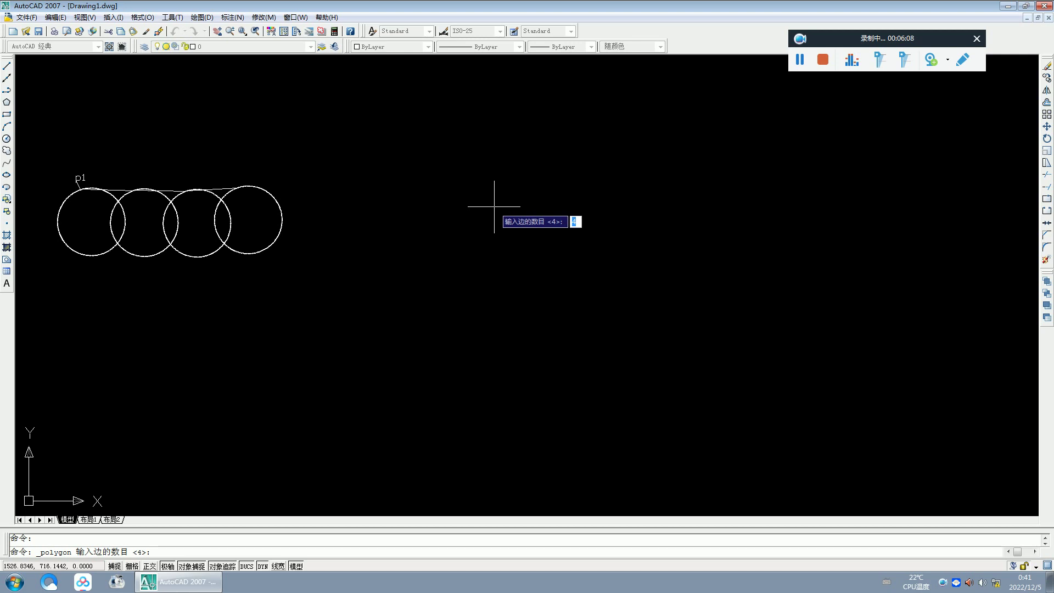
{"action": "type", "text": "4"}
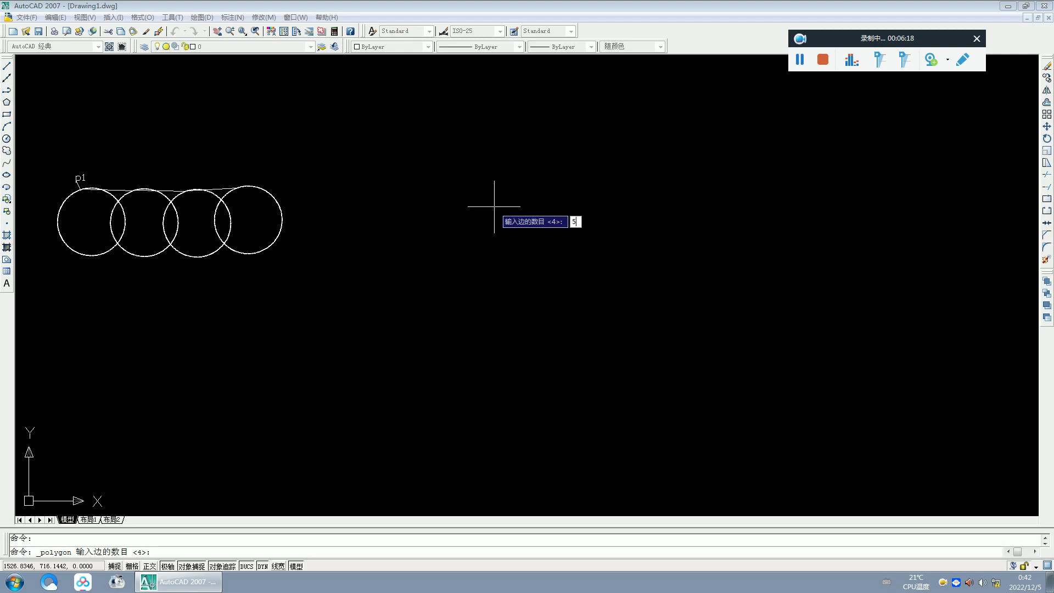
{"action": "key", "text": "Return"}
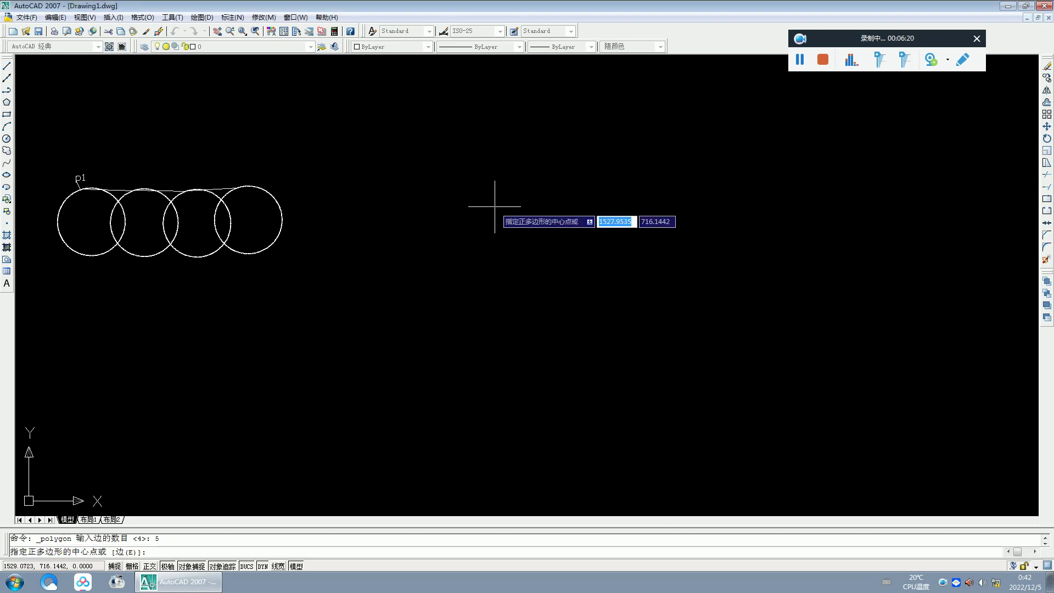
- Centre the pentagon right of the rings, inscribed in a circle, and set its radius
{"action": "left_click", "coordinate": [524, 228]}
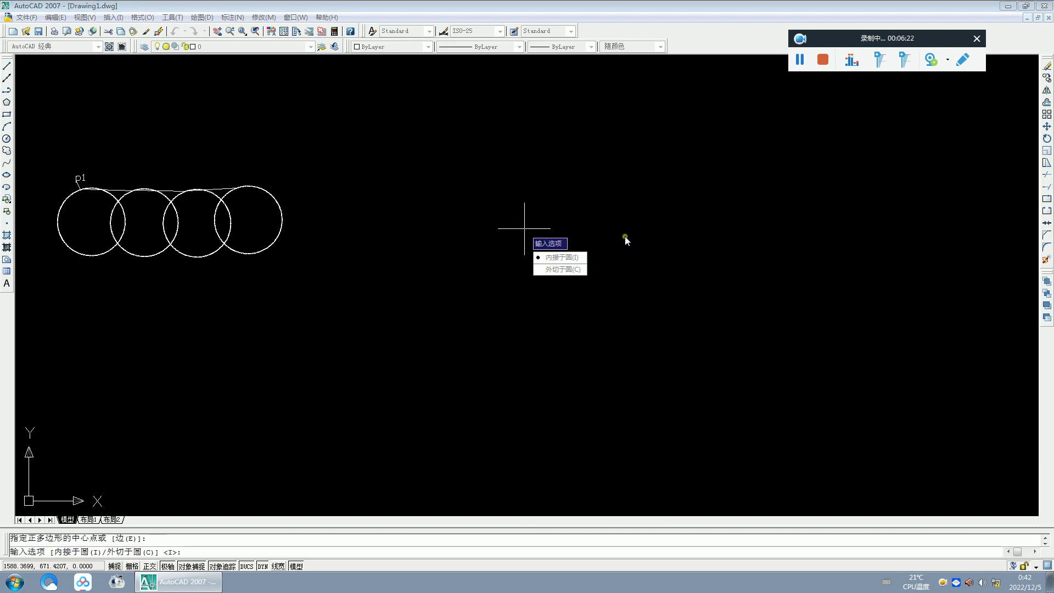
{"action": "left_click", "coordinate": [571, 242]}
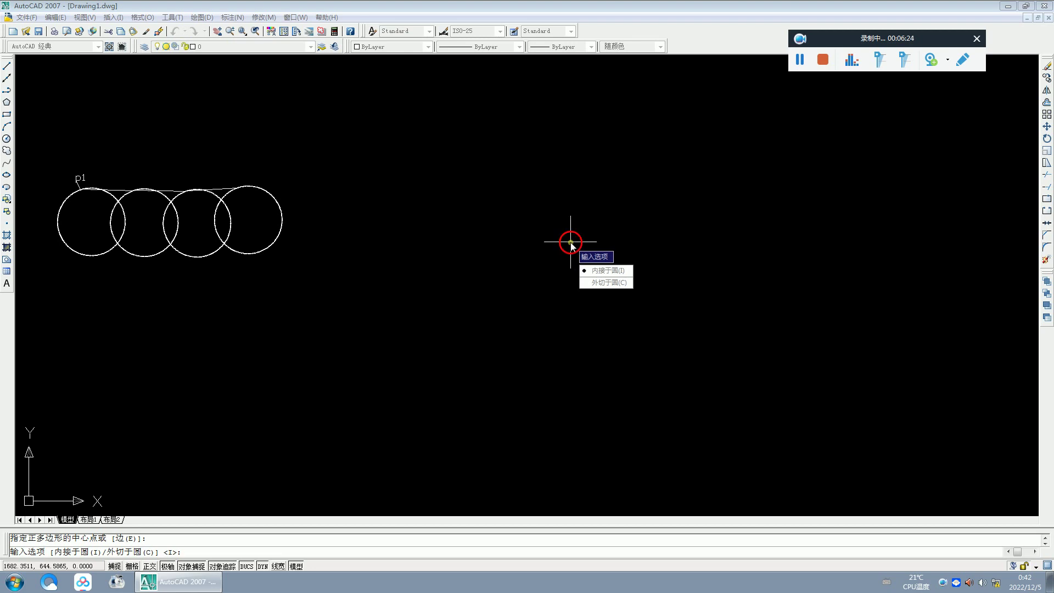
{"action": "right_click", "coordinate": [649, 281]}
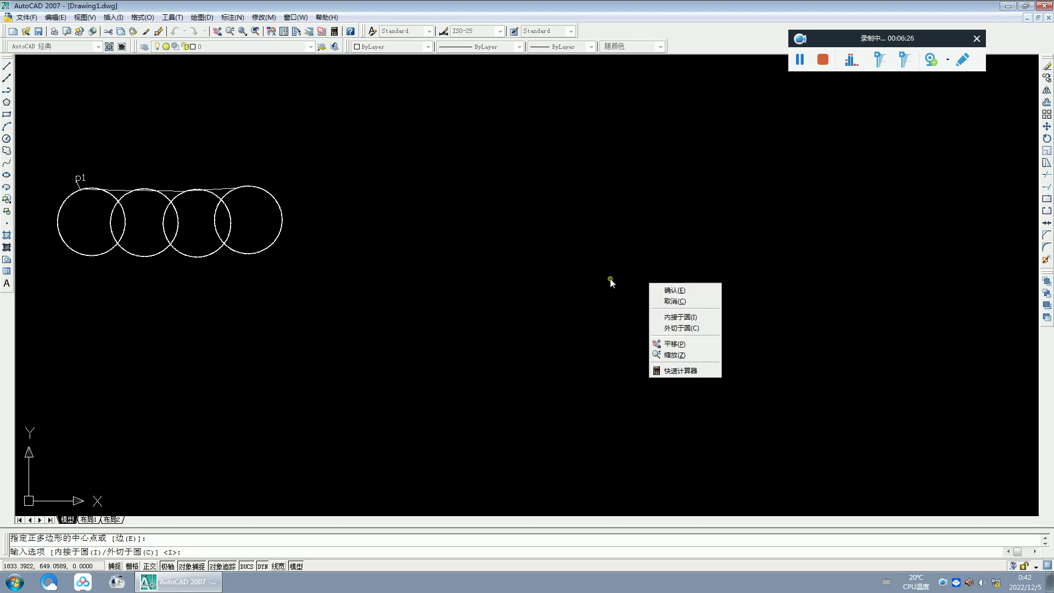
{"action": "left_click", "coordinate": [651, 285]}
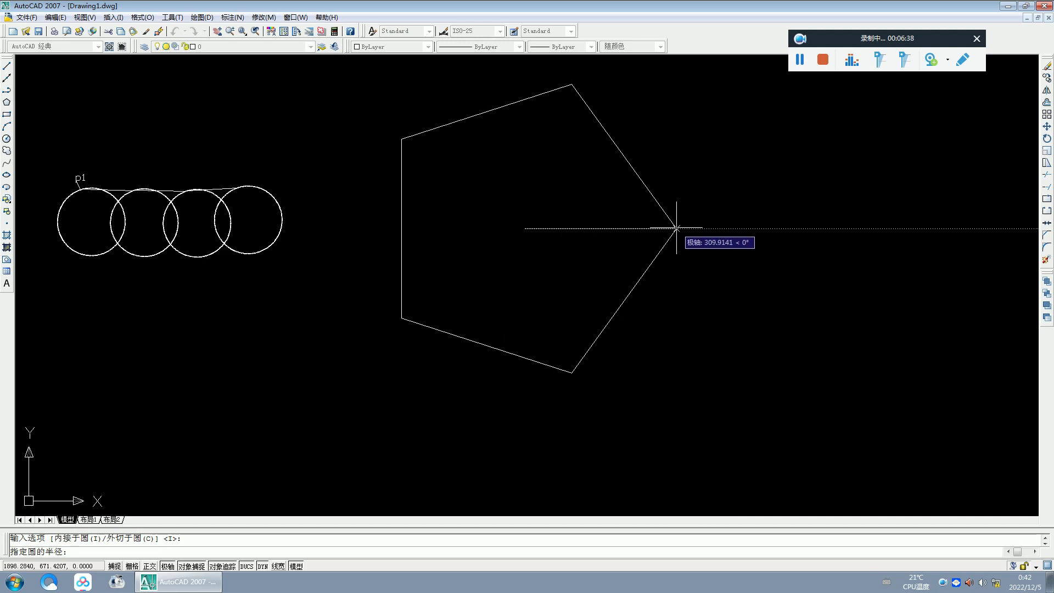
{"action": "left_click", "coordinate": [677, 228]}
{"action": "right_click", "coordinate": [686, 251]}
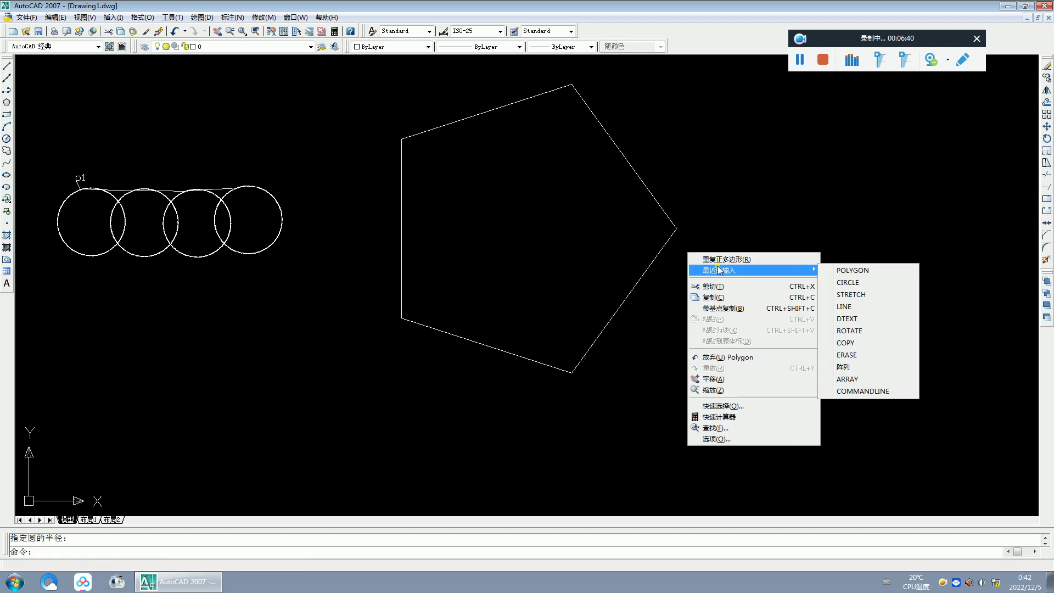
{"action": "left_click", "coordinate": [574, 418]}
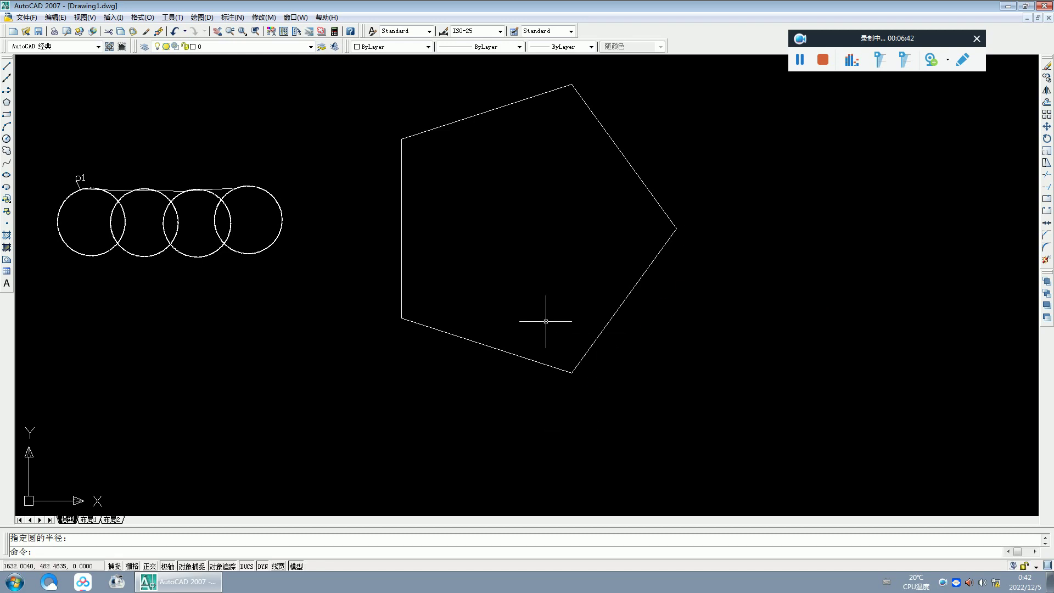
{"action": "scroll", "coordinate": [517, 317], "scroll_direction": "down", "scroll_amount": 2}
{"action": "scroll", "coordinate": [435, 310], "scroll_direction": "up", "scroll_amount": 3}
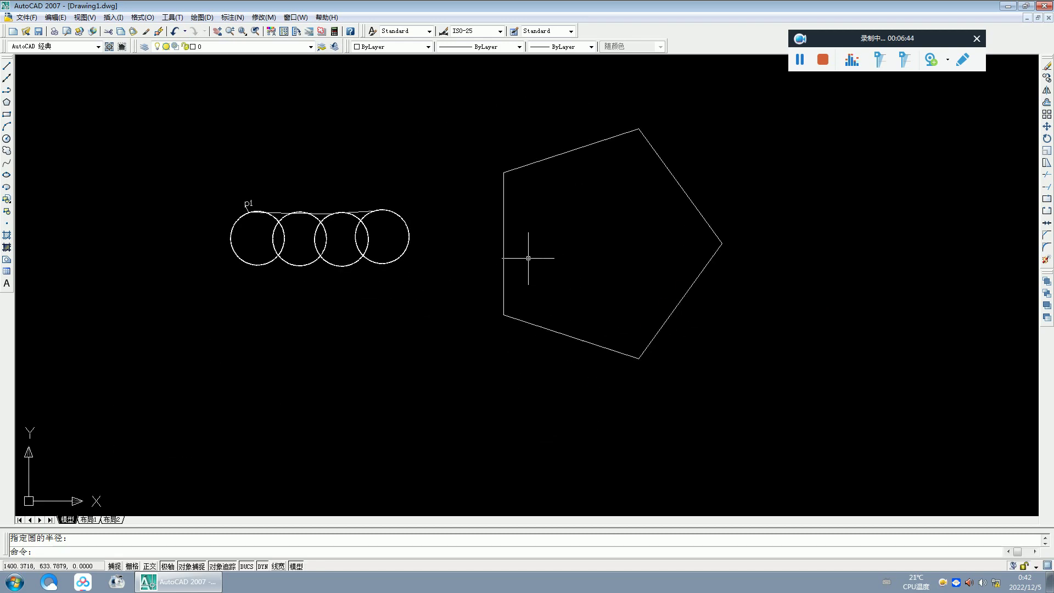
{"action": "scroll", "coordinate": [525, 241], "scroll_direction": "up", "scroll_amount": 2}
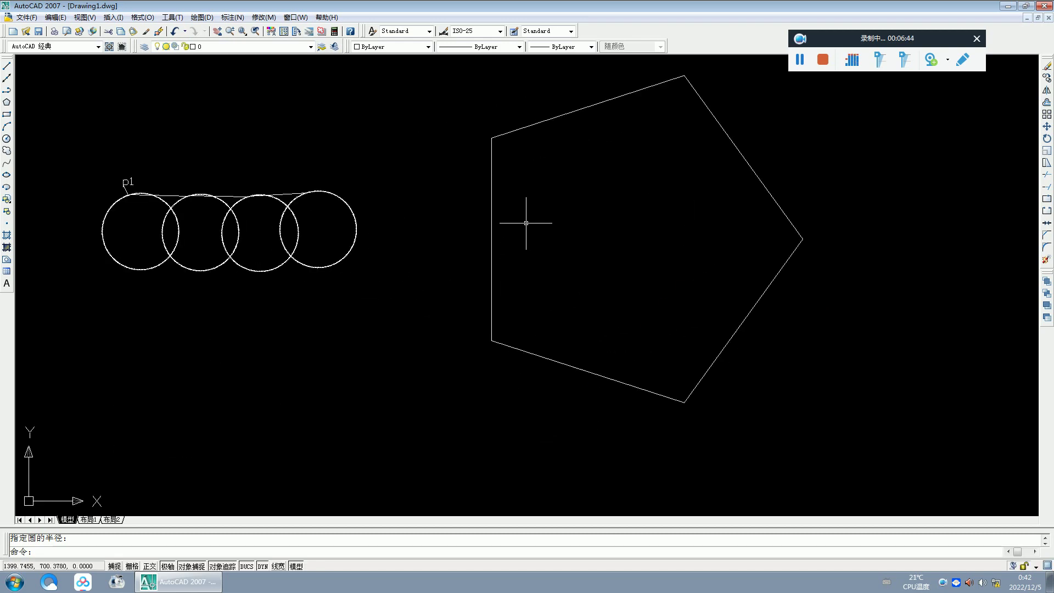
- Draw a circle of radius 0.65 beside the pentagon's lower-left corner
{"action": "left_click", "coordinate": [7, 139]}
{"action": "scroll", "coordinate": [490, 346], "scroll_direction": "up", "scroll_amount": 2}
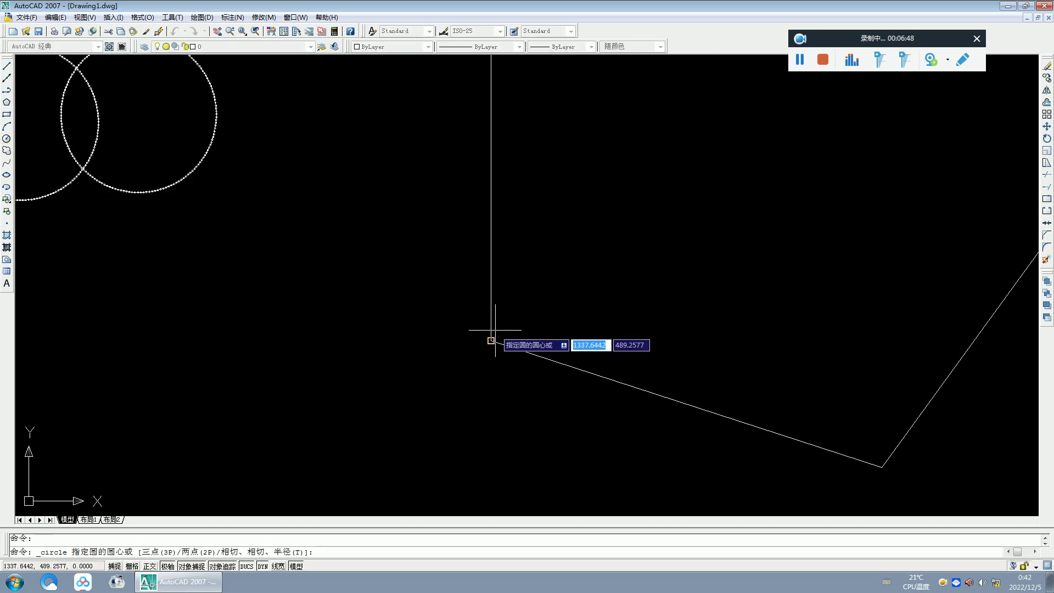
{"action": "scroll", "coordinate": [493, 324], "scroll_direction": "up", "scroll_amount": 1}
{"action": "scroll", "coordinate": [485, 335], "scroll_direction": "up", "scroll_amount": 1}
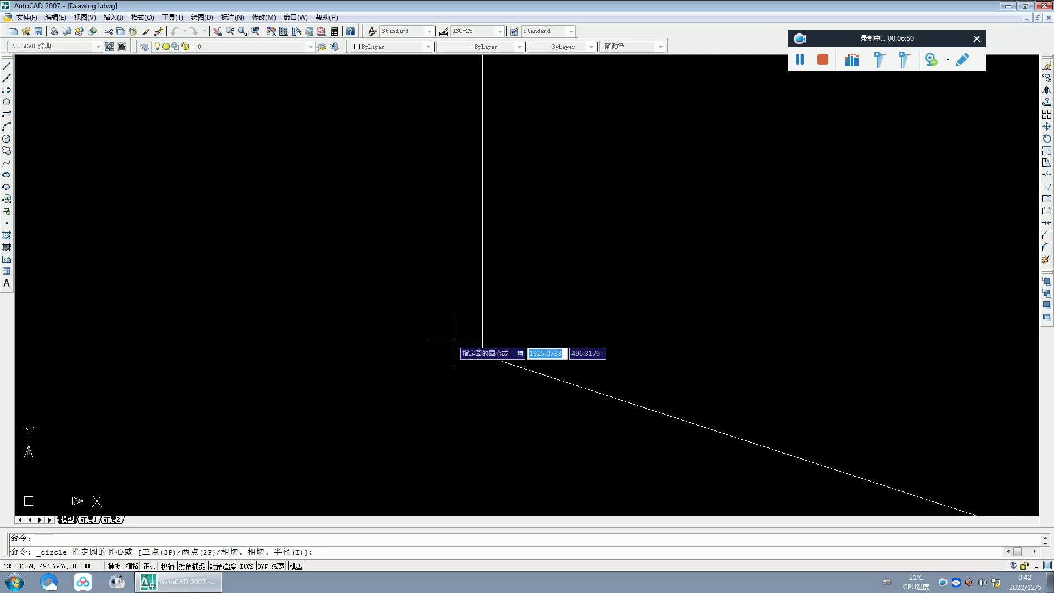
{"action": "left_click", "coordinate": [429, 336]}
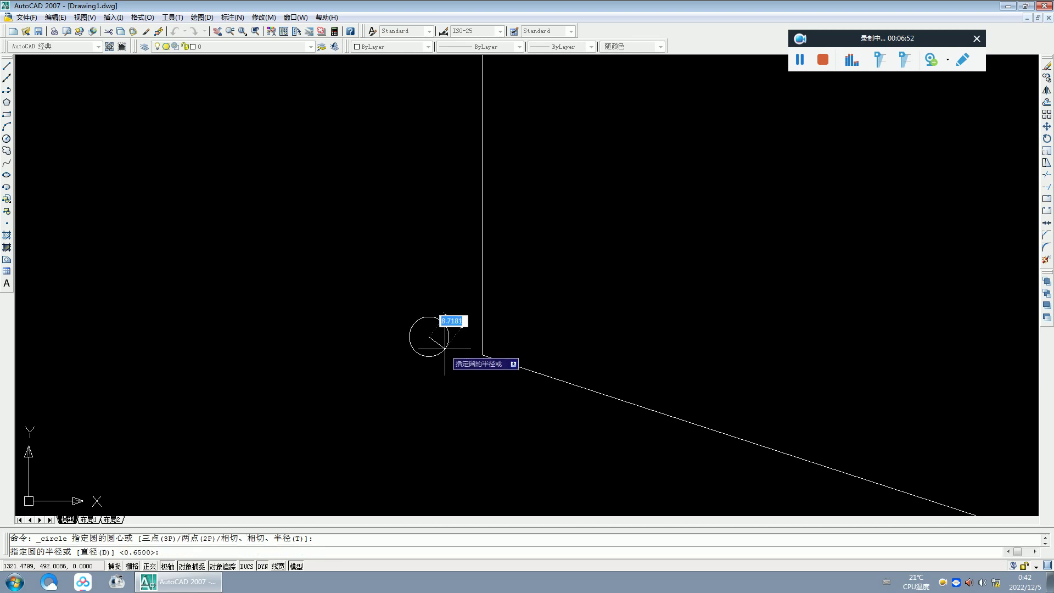
{"action": "type", "text": "0."}
{"action": "key", "text": "Return"}
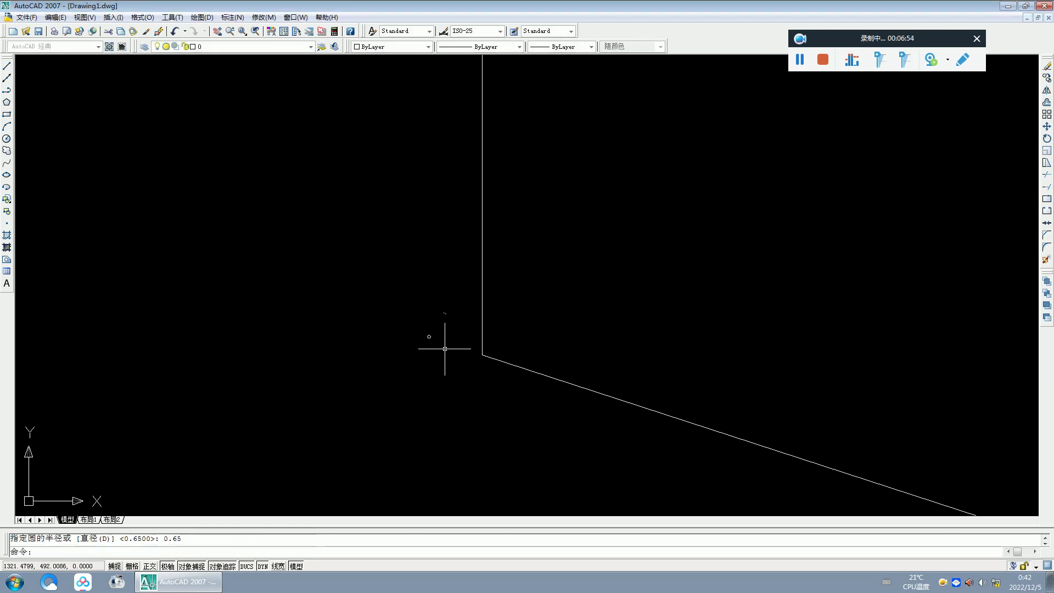
- Select the new tiny circle for arraying
{"action": "scroll", "coordinate": [444, 343], "scroll_direction": "up", "scroll_amount": 1}
{"action": "scroll", "coordinate": [445, 344], "scroll_direction": "down", "scroll_amount": 1}
{"action": "scroll", "coordinate": [446, 361], "scroll_direction": "down", "scroll_amount": 1}
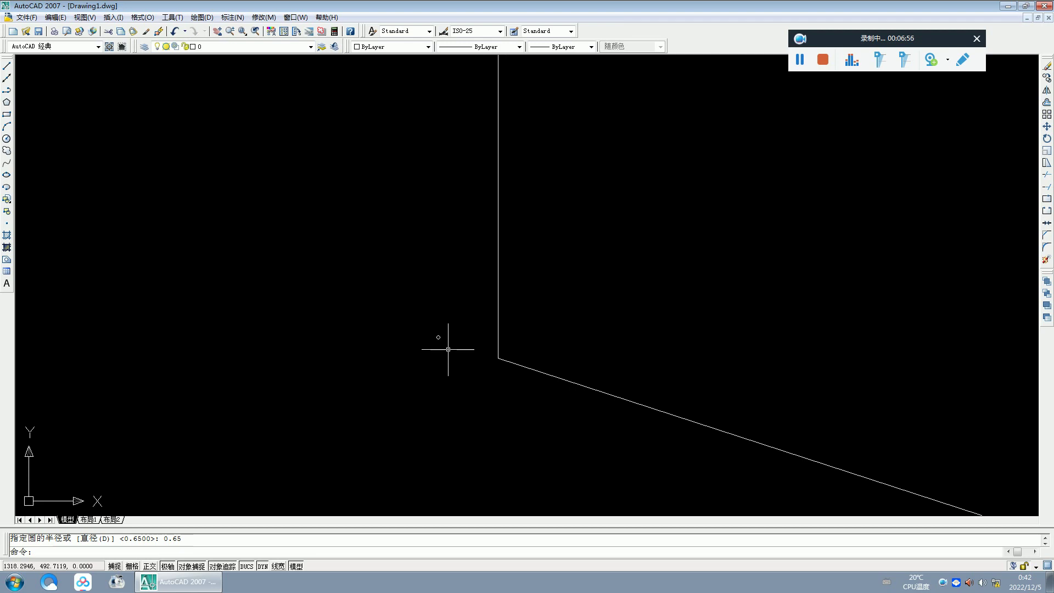
{"action": "scroll", "coordinate": [456, 350], "scroll_direction": "down", "scroll_amount": 1}
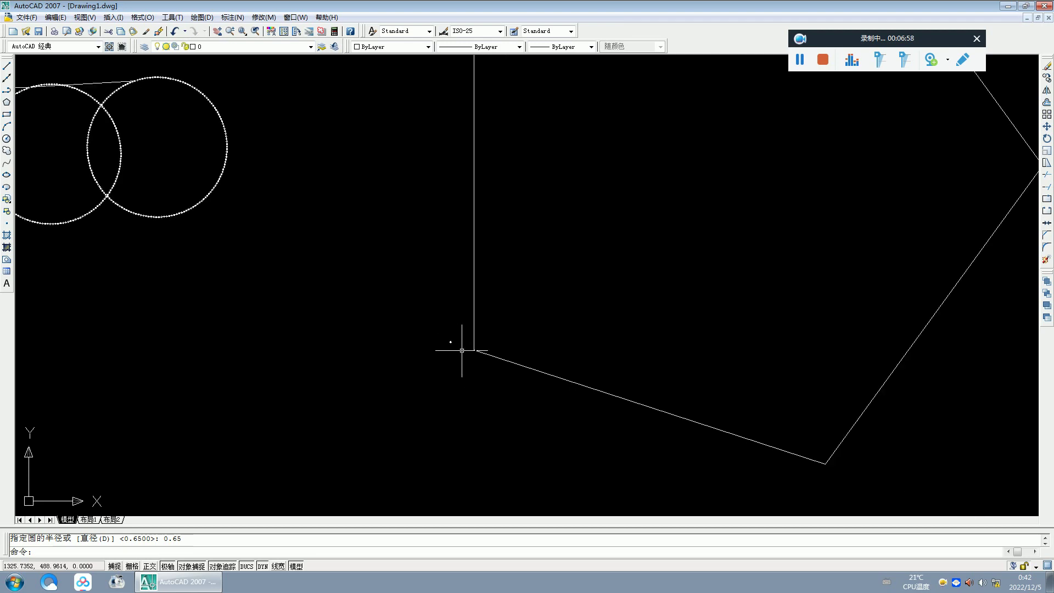
{"action": "scroll", "coordinate": [458, 352], "scroll_direction": "up", "scroll_amount": 1}
{"action": "left_click", "coordinate": [439, 334]}
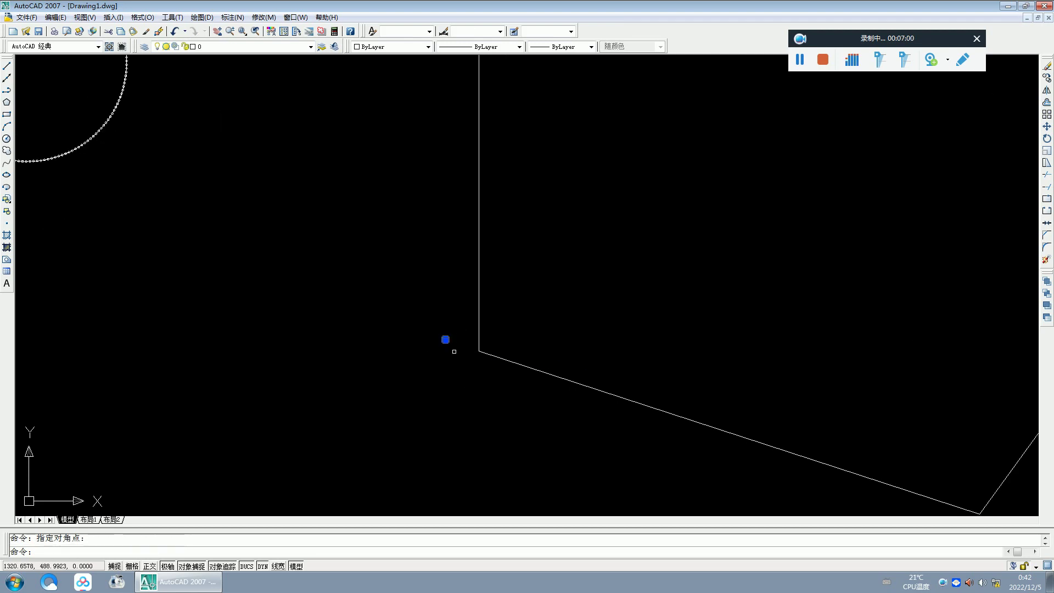
- Preview a rectangular array of the circle: 170 rows, 1 column, 1.5 row offset
{"action": "left_click", "coordinate": [1047, 114]}
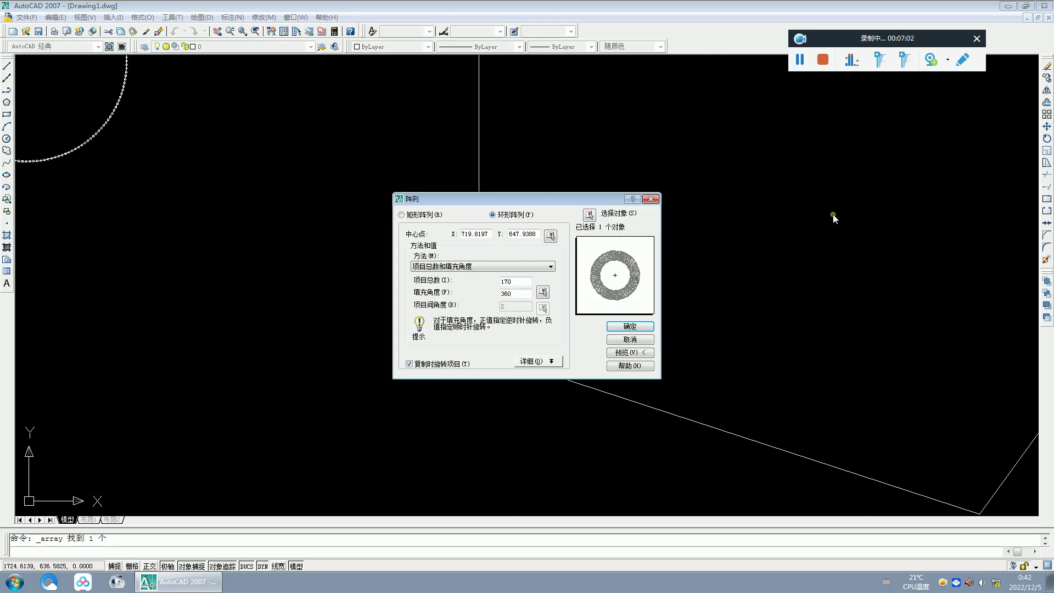
{"action": "left_click", "coordinate": [401, 215]}
{"action": "type", "text": "1"}
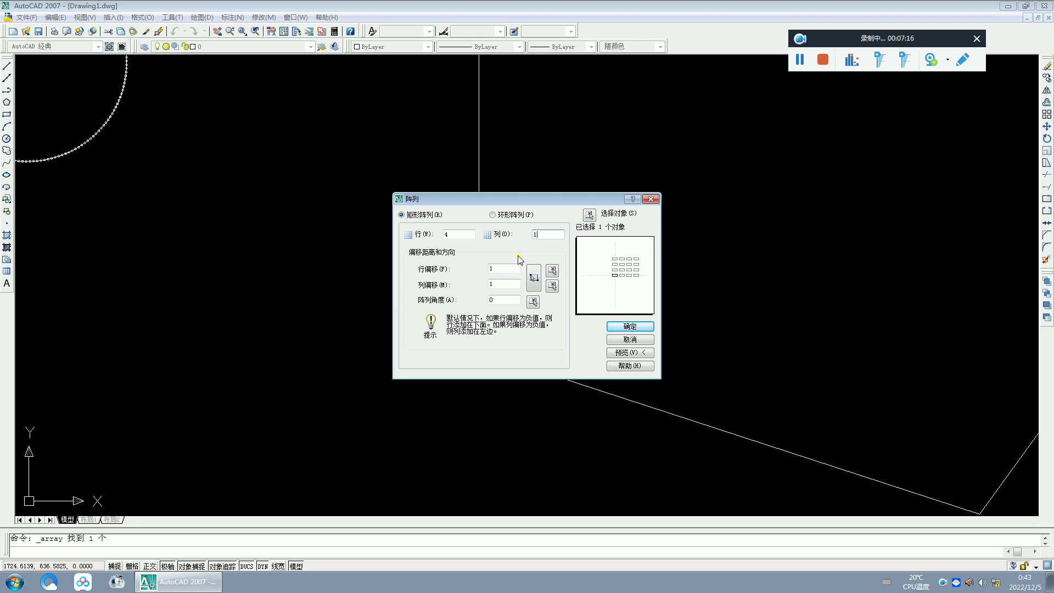
{"action": "double_click", "coordinate": [461, 235]}
{"action": "left_click", "coordinate": [629, 352]}
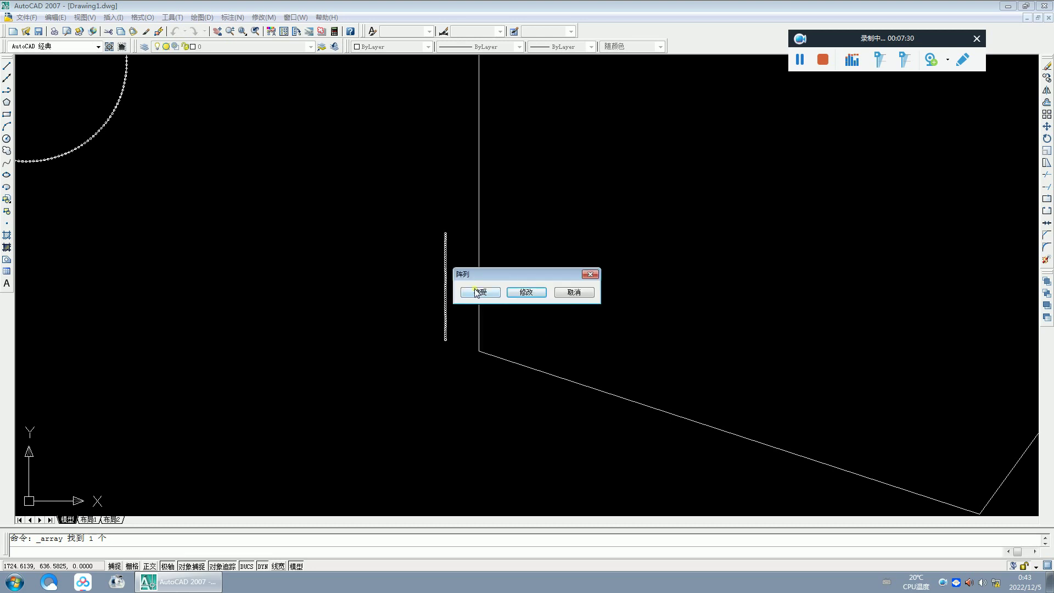
{"action": "left_click", "coordinate": [525, 293]}
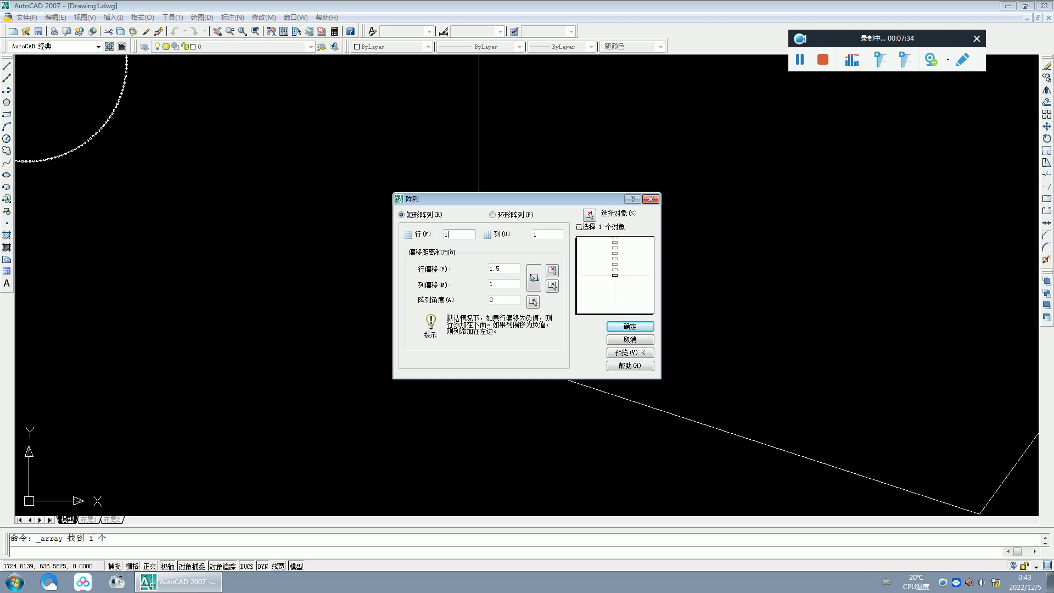
{"action": "left_click", "coordinate": [629, 353]}
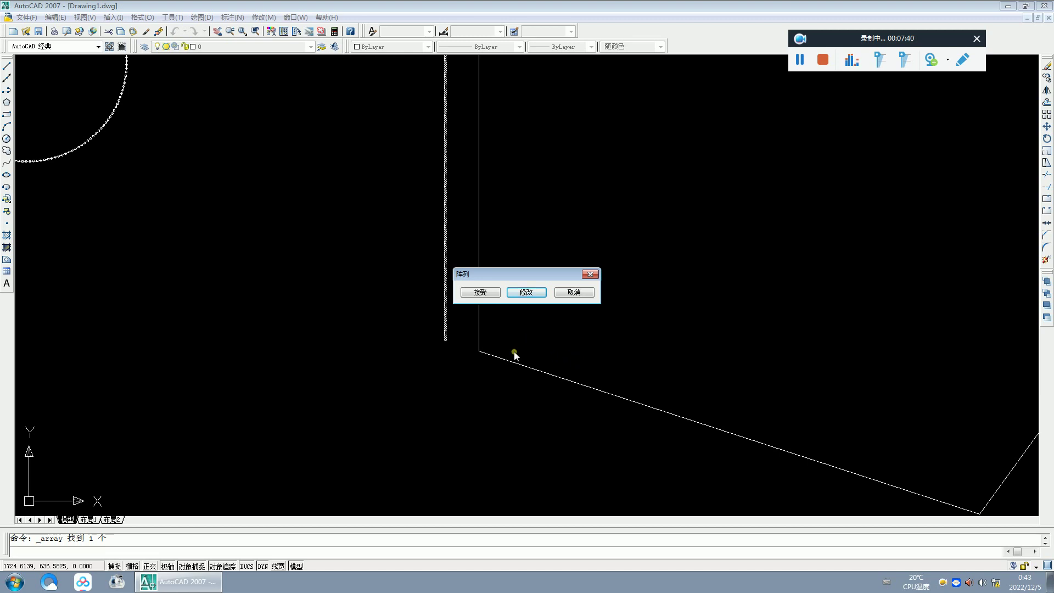
{"action": "left_click", "coordinate": [528, 296]}
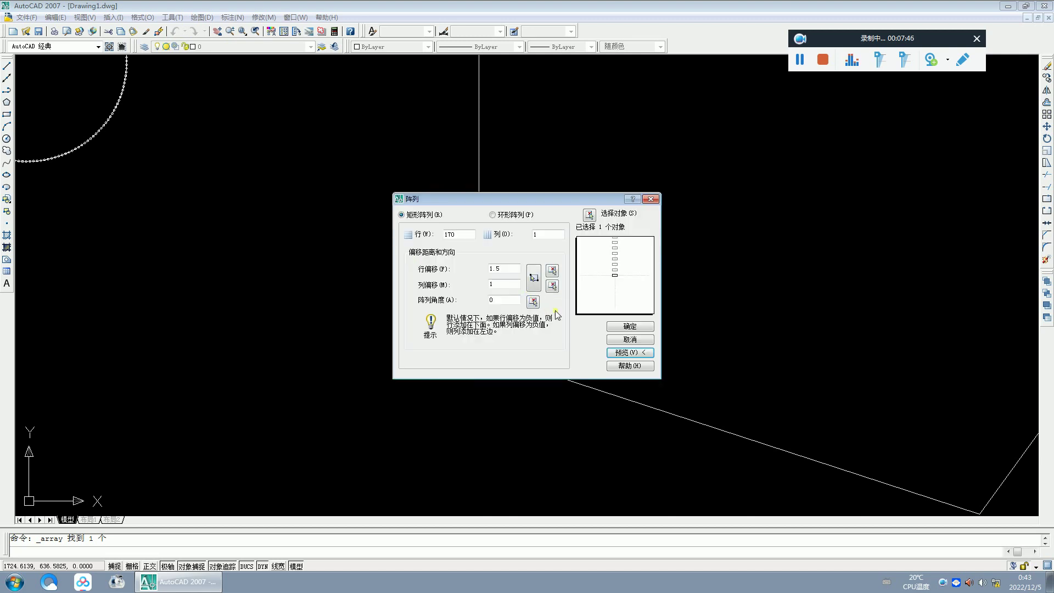
{"action": "left_click", "coordinate": [626, 353]}
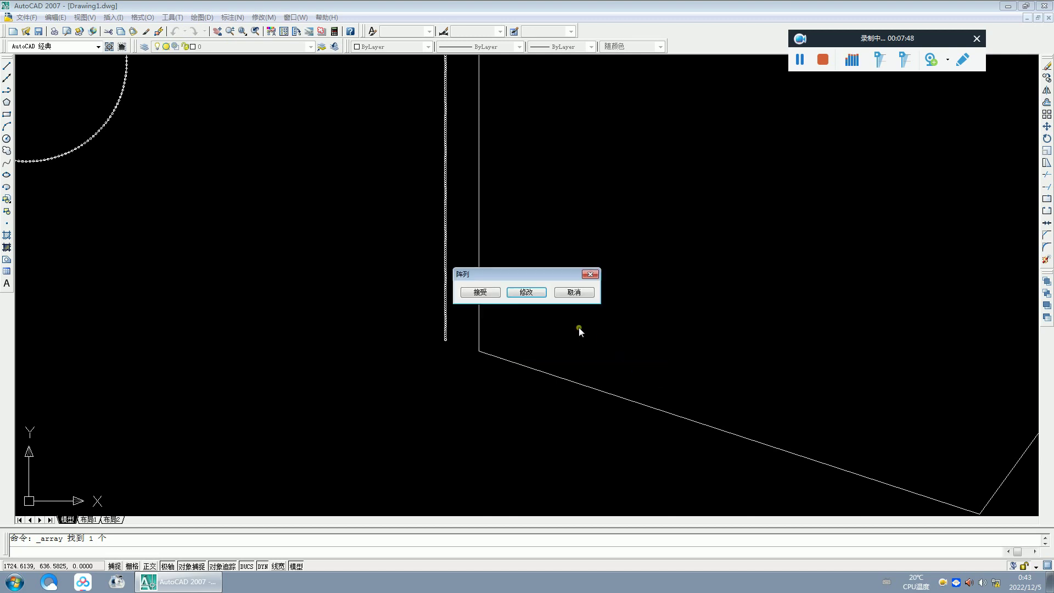
- Accept the 170-row circle column array
{"action": "left_click", "coordinate": [477, 296]}
{"action": "scroll", "coordinate": [480, 301], "scroll_direction": "down", "scroll_amount": 2}
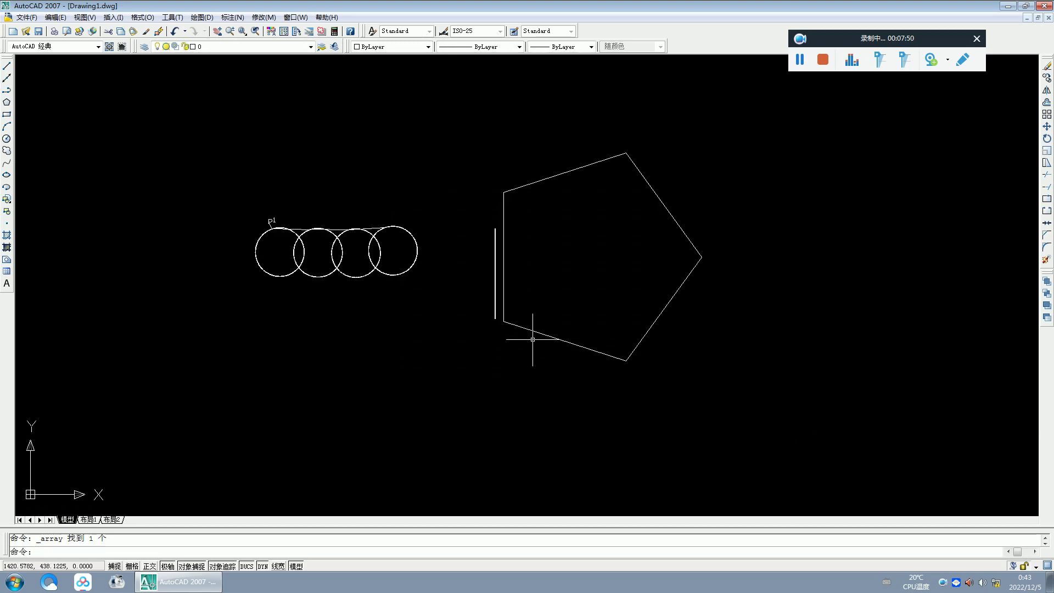
{"action": "scroll", "coordinate": [482, 203], "scroll_direction": "up", "scroll_amount": 2}
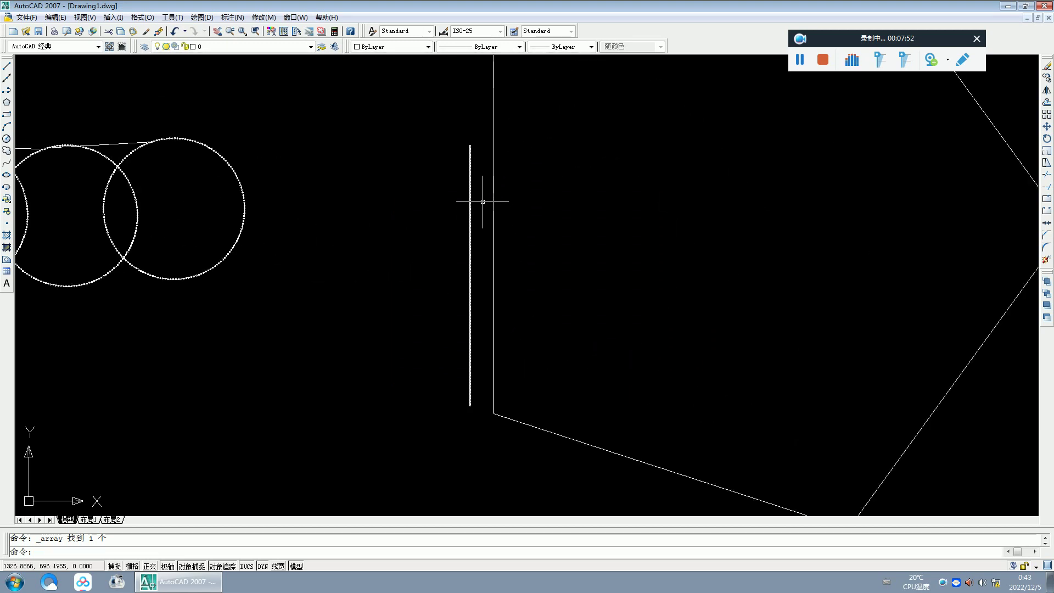
{"action": "scroll", "coordinate": [471, 207], "scroll_direction": "up", "scroll_amount": 2}
{"action": "scroll", "coordinate": [464, 211], "scroll_direction": "up", "scroll_amount": 2}
{"action": "scroll", "coordinate": [465, 210], "scroll_direction": "down", "scroll_amount": 3}
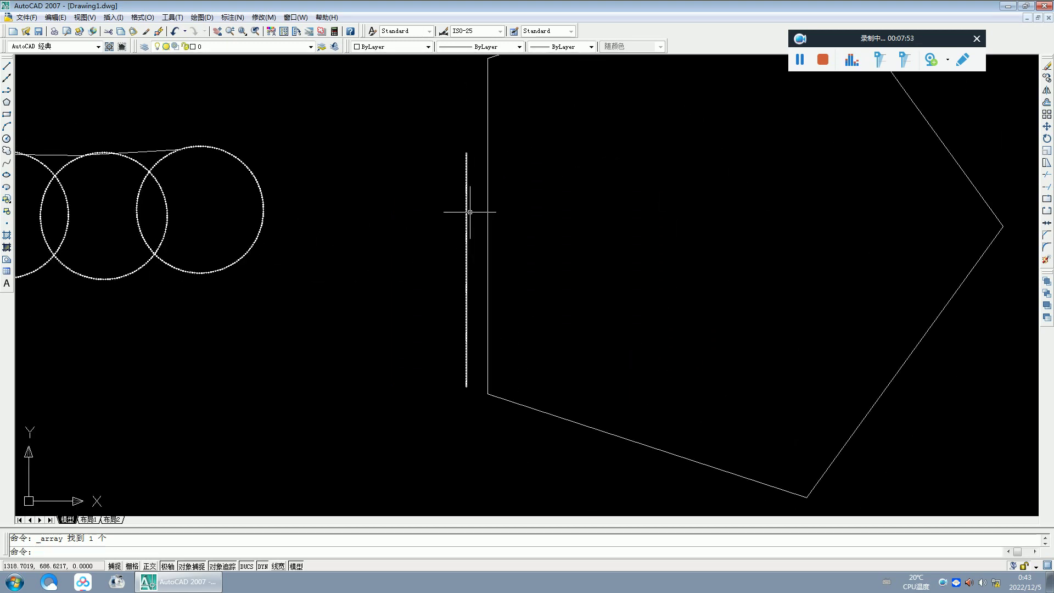
- Window-select and delete the arrayed circle column and a leftover object
{"action": "left_click", "coordinate": [442, 146]}
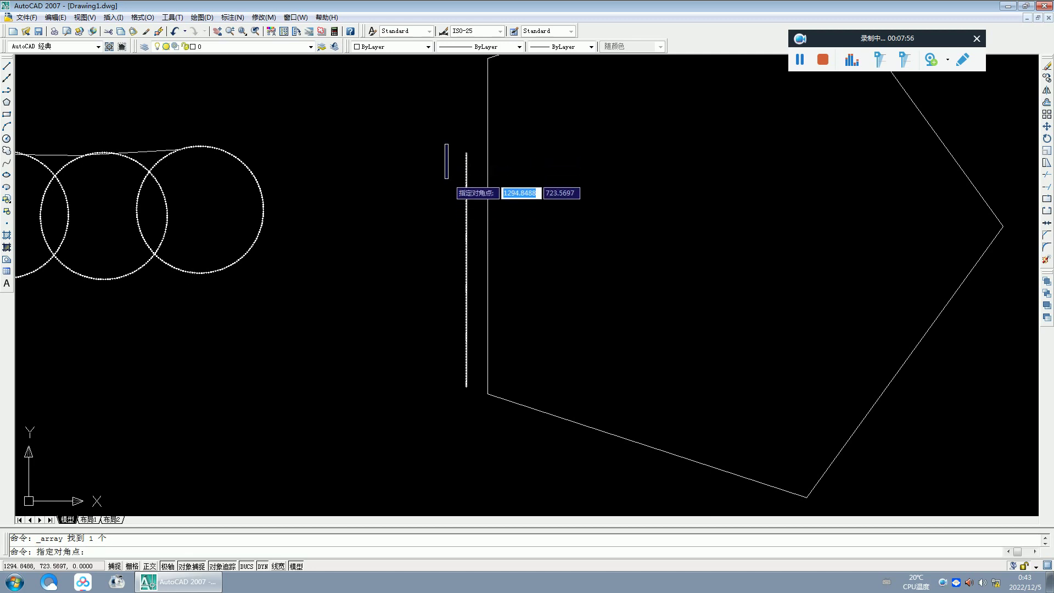
{"action": "scroll", "coordinate": [472, 386], "scroll_direction": "up", "scroll_amount": 4}
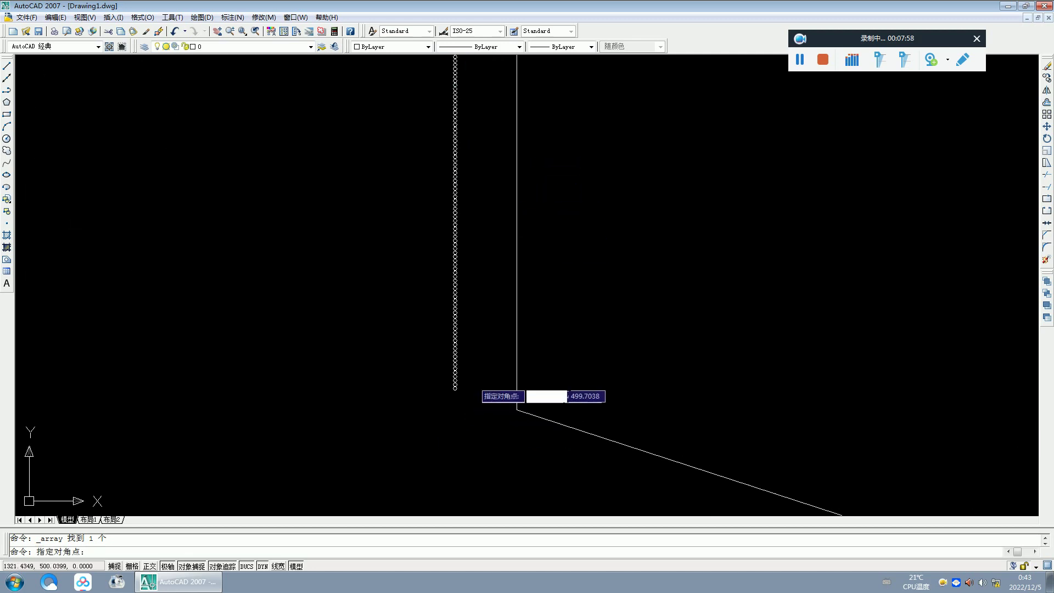
{"action": "left_click", "coordinate": [472, 386]}
{"action": "right_click", "coordinate": [364, 321]}
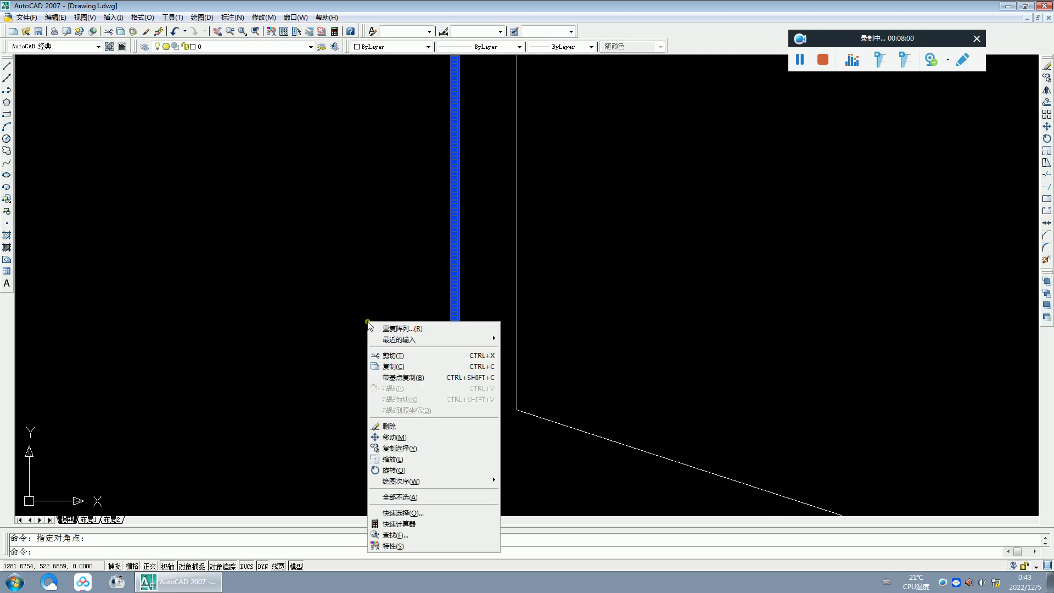
{"action": "left_click", "coordinate": [396, 428]}
{"action": "left_click", "coordinate": [455, 387]}
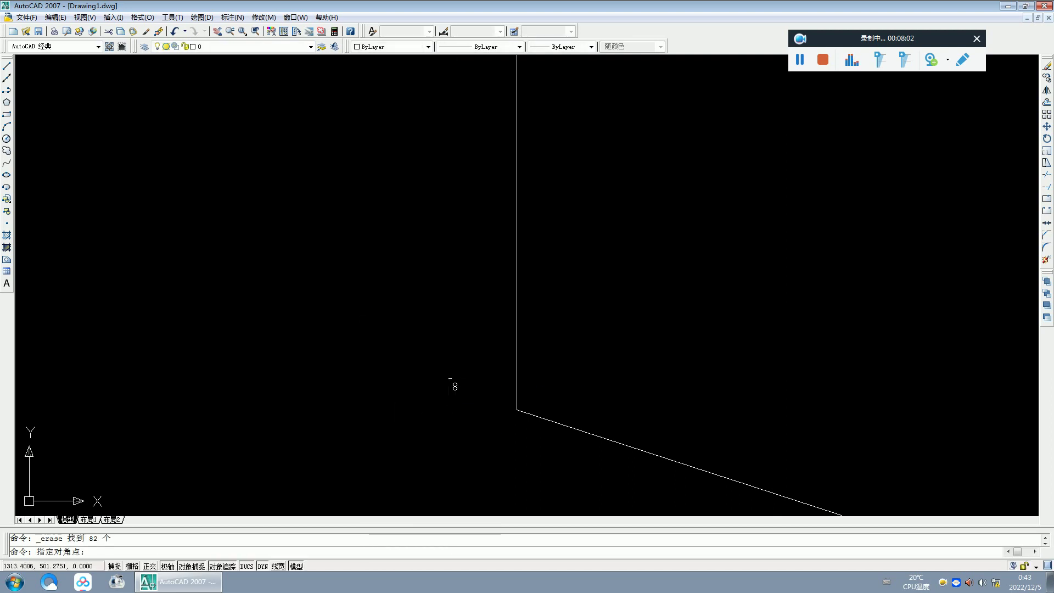
{"action": "left_click", "coordinate": [464, 386]}
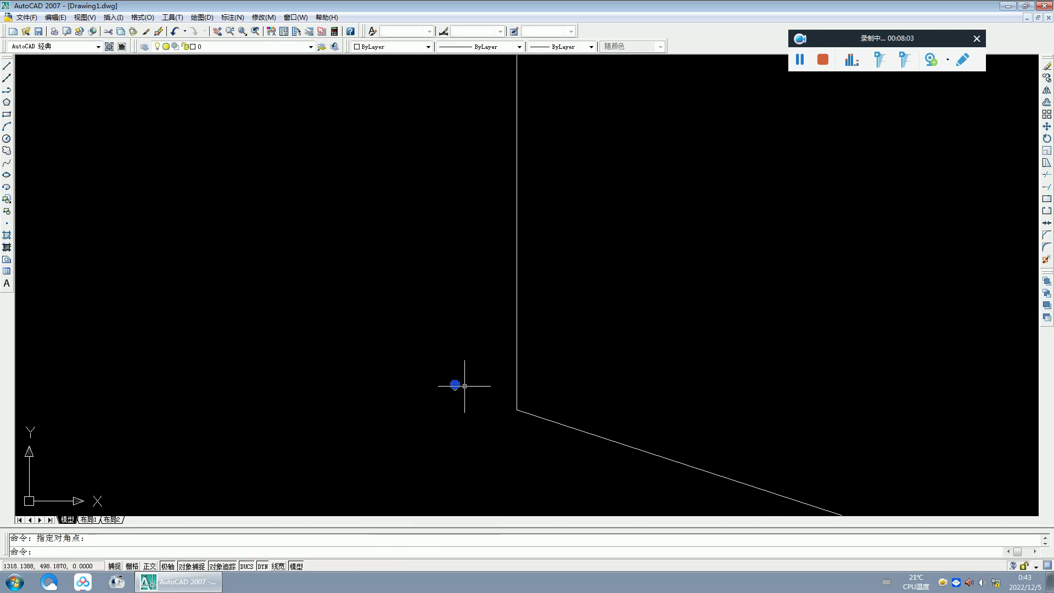
{"action": "right_click", "coordinate": [434, 322]}
{"action": "left_click", "coordinate": [452, 428]}
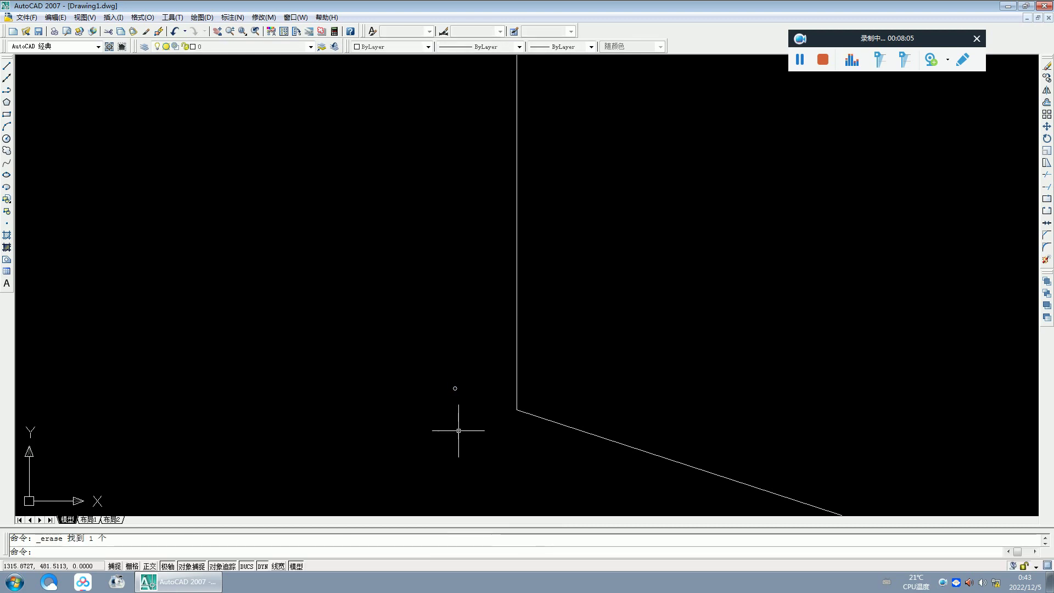
- Erase the circle column remaining near the pentagon
{"action": "left_click", "coordinate": [444, 379]}
{"action": "left_click", "coordinate": [464, 405]}
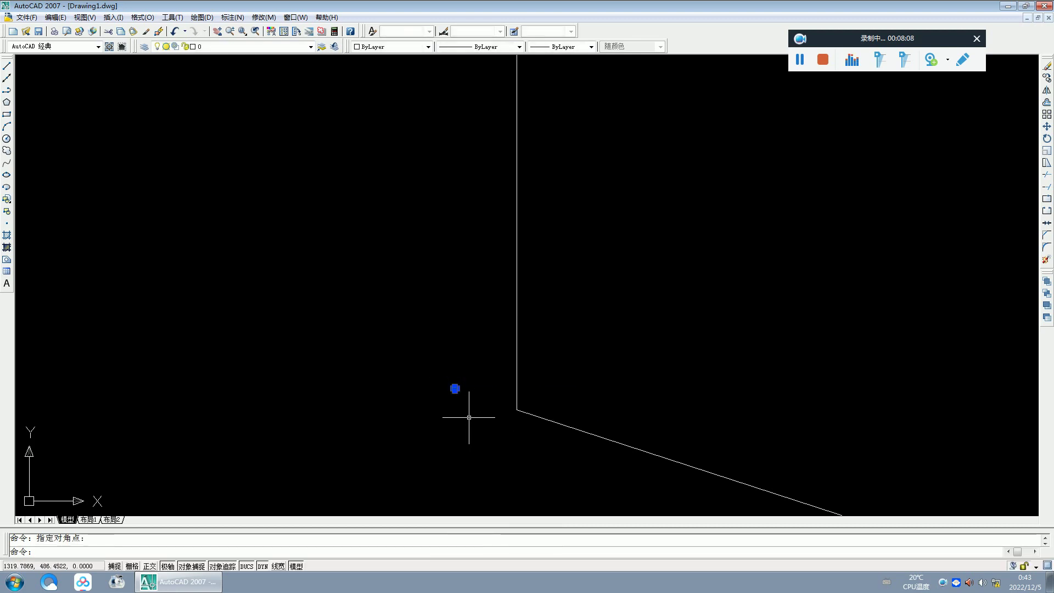
{"action": "scroll", "coordinate": [554, 387], "scroll_direction": "down", "scroll_amount": 2}
{"action": "scroll", "coordinate": [560, 384], "scroll_direction": "down", "scroll_amount": 3}
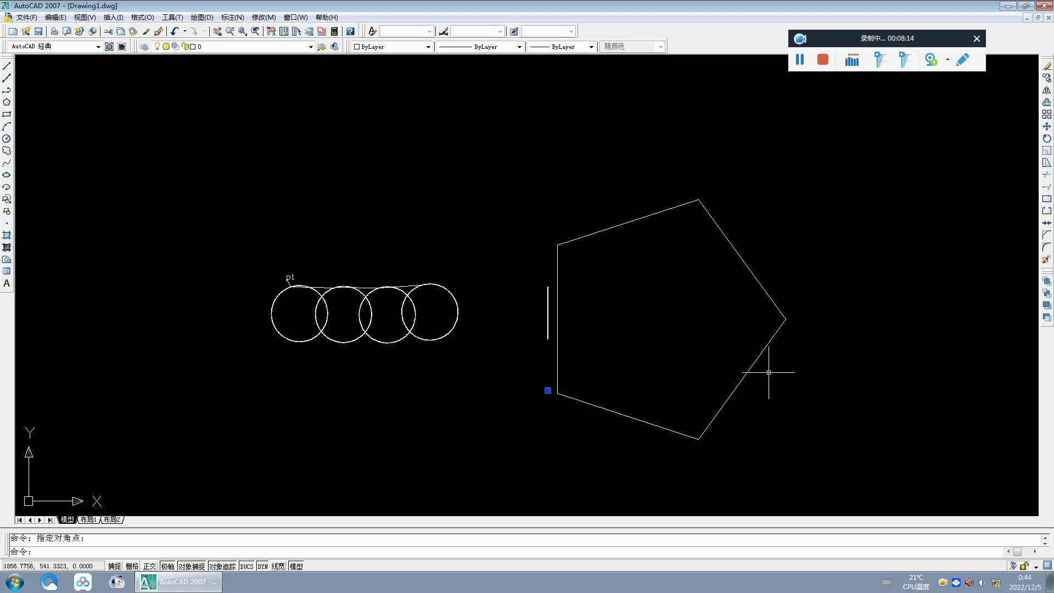
{"action": "scroll", "coordinate": [574, 409], "scroll_direction": "up", "scroll_amount": 3}
{"action": "scroll", "coordinate": [573, 407], "scroll_direction": "up", "scroll_amount": 2}
{"action": "scroll", "coordinate": [571, 393], "scroll_direction": "up", "scroll_amount": 2}
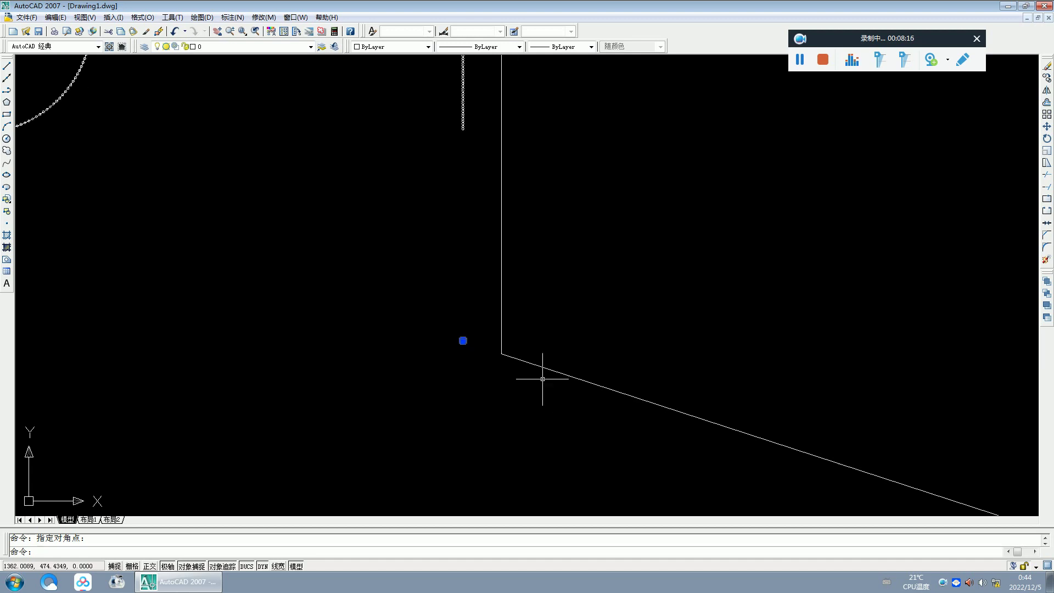
{"action": "scroll", "coordinate": [544, 376], "scroll_direction": "down", "scroll_amount": 5}
{"action": "left_click", "coordinate": [478, 163]}
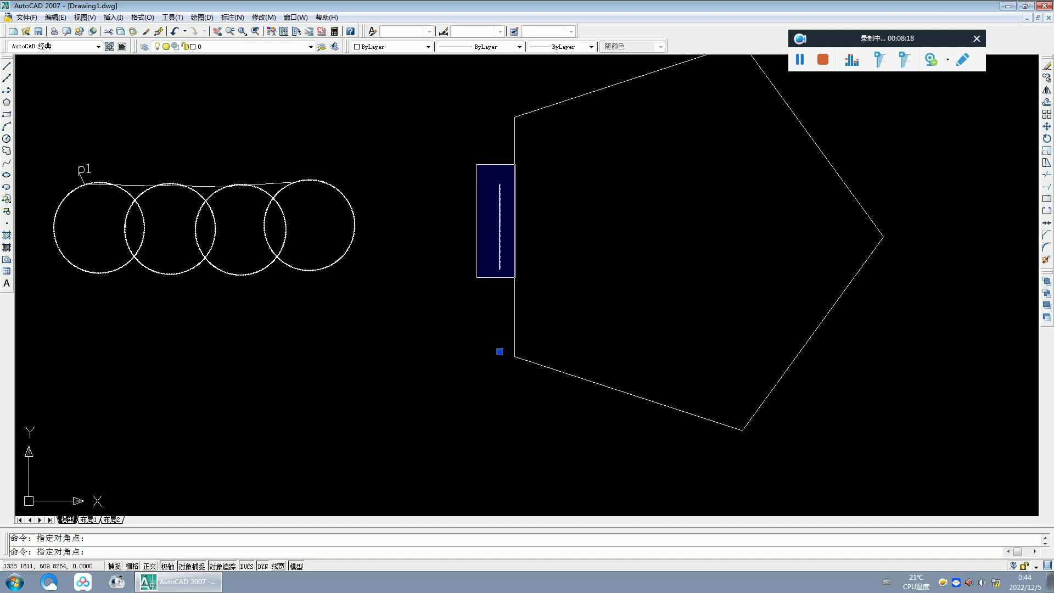
{"action": "left_click", "coordinate": [512, 275]}
{"action": "right_click", "coordinate": [433, 273]}
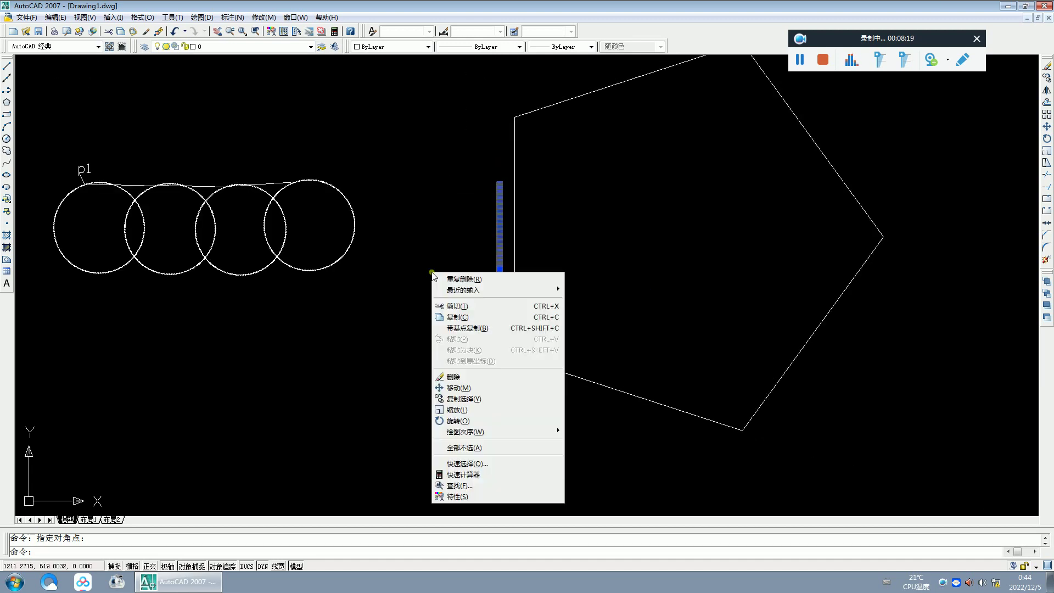
{"action": "left_click", "coordinate": [447, 376]}
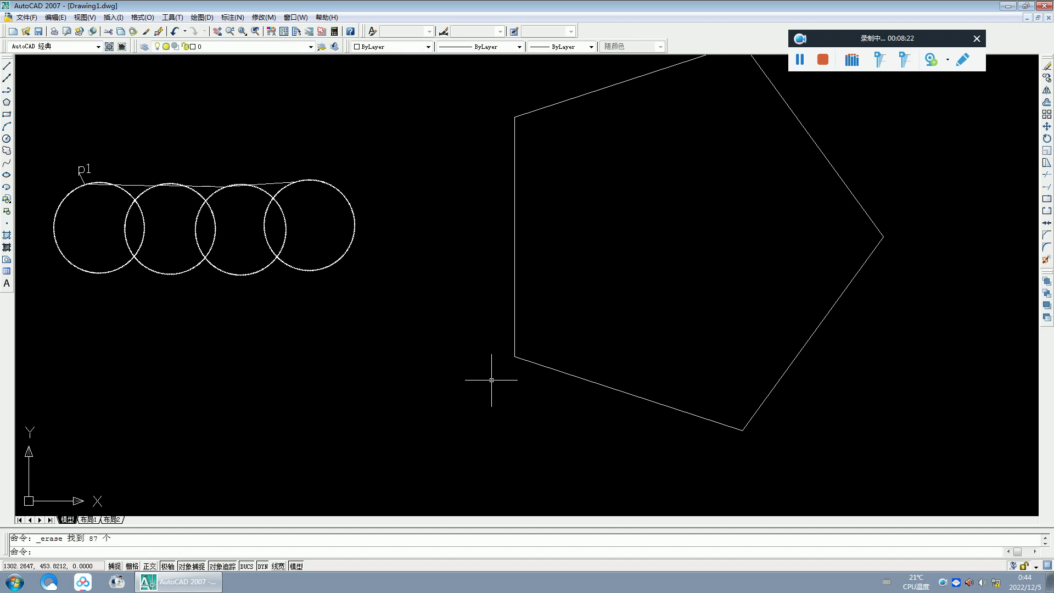
- Undo the erase, delete the circle column again, and select the single remaining circle
{"action": "left_click", "coordinate": [173, 32]}
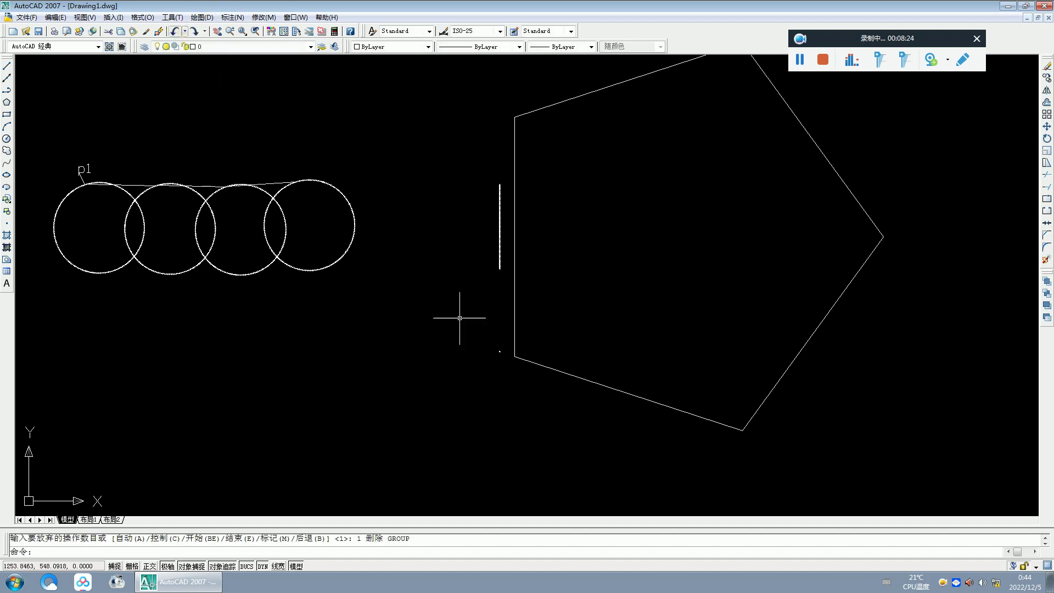
{"action": "left_click", "coordinate": [480, 172]}
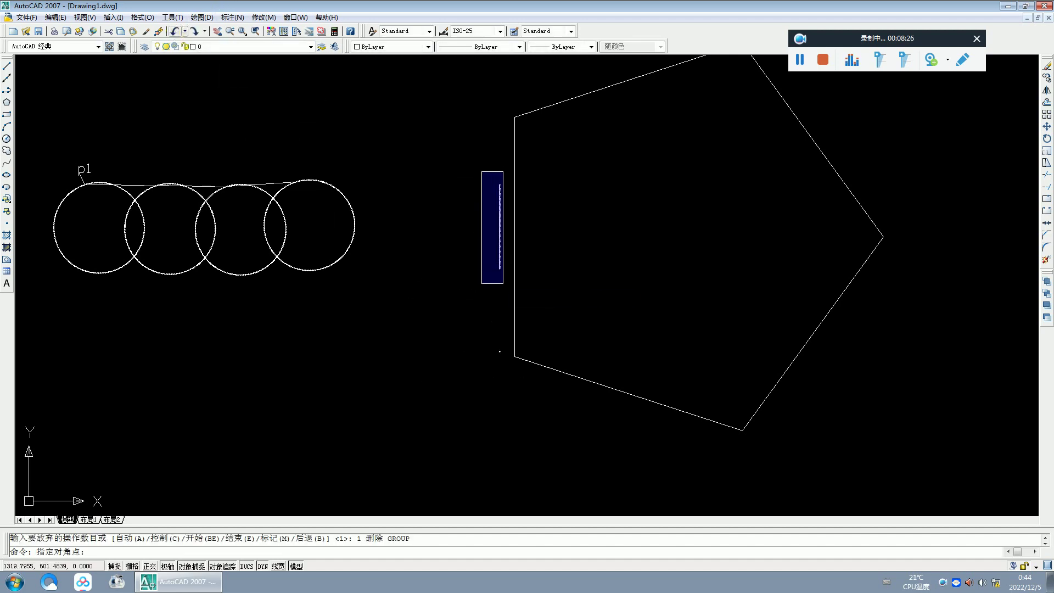
{"action": "left_click", "coordinate": [502, 283]}
{"action": "right_click", "coordinate": [436, 204]}
{"action": "left_click", "coordinate": [452, 309]}
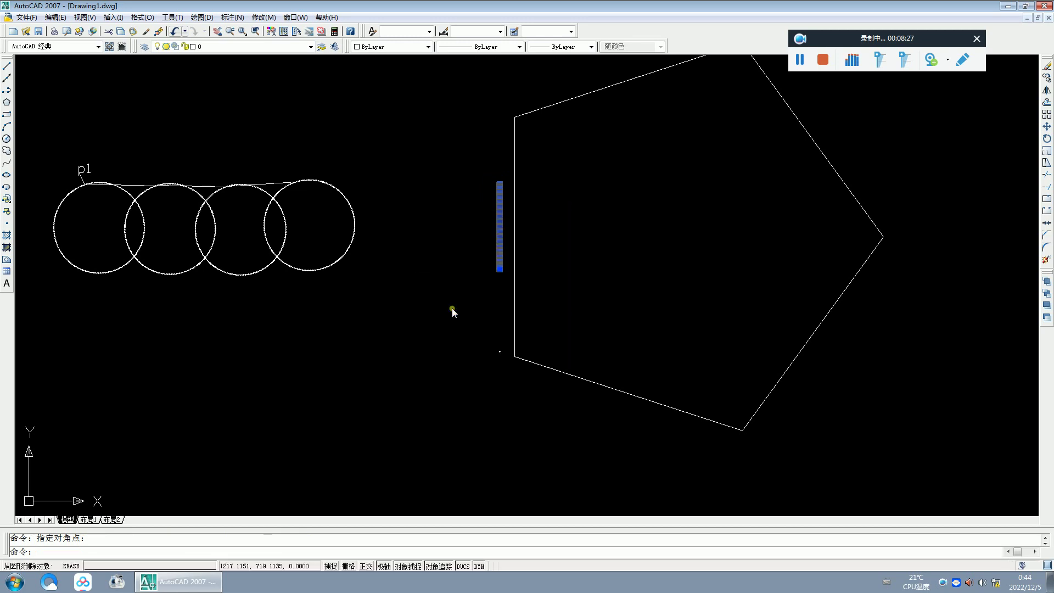
{"action": "left_click", "coordinate": [485, 340]}
{"action": "left_click", "coordinate": [500, 367]}
- Array the small circle into a 170-row single column, tuning row spacing to 2.1, and apply it
{"action": "left_click", "coordinate": [1046, 114]}
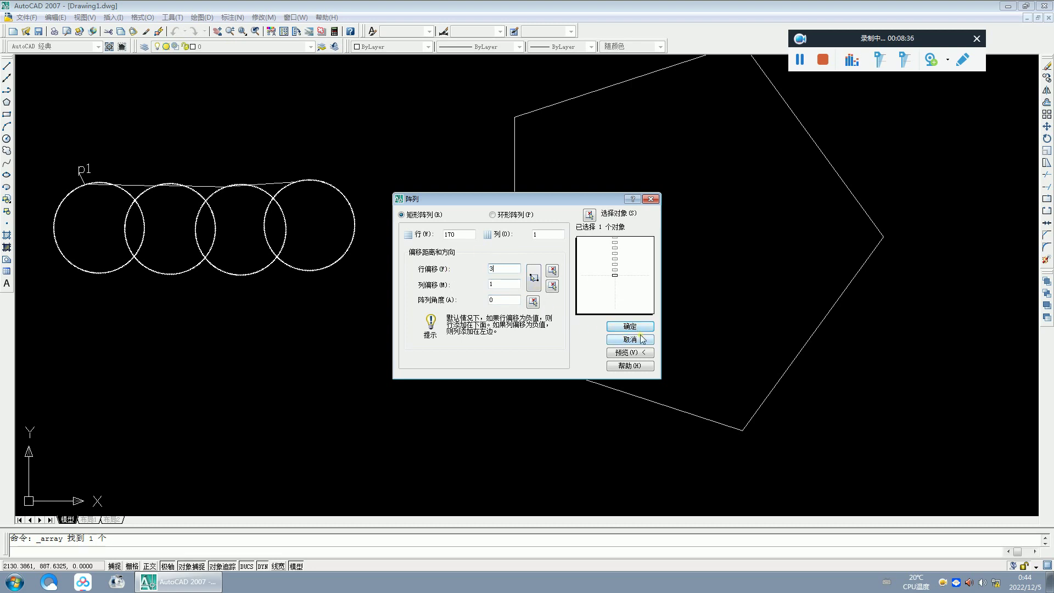
{"action": "left_click", "coordinate": [630, 352]}
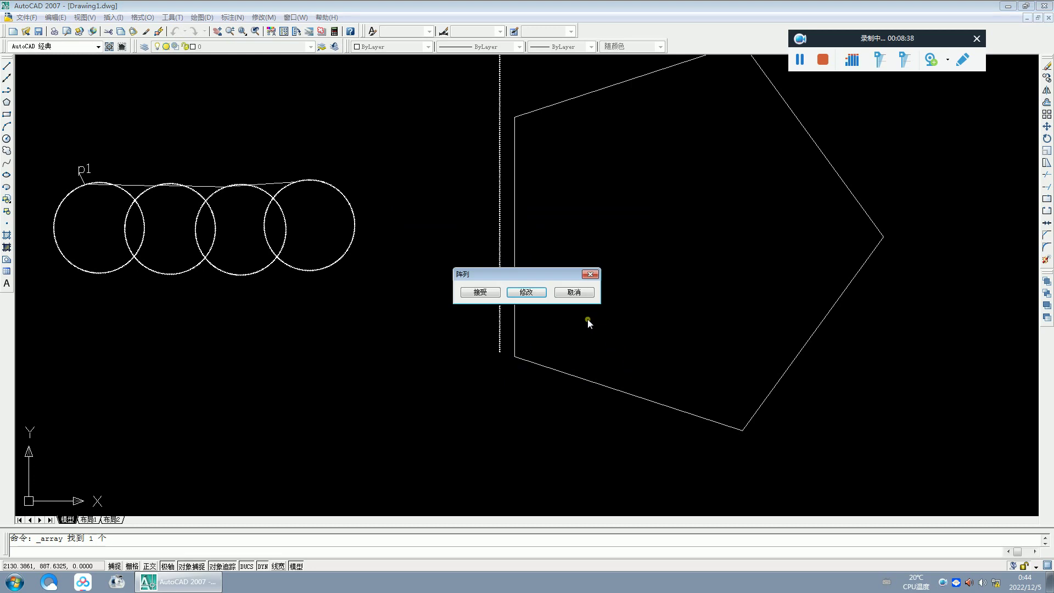
{"action": "left_click", "coordinate": [526, 294]}
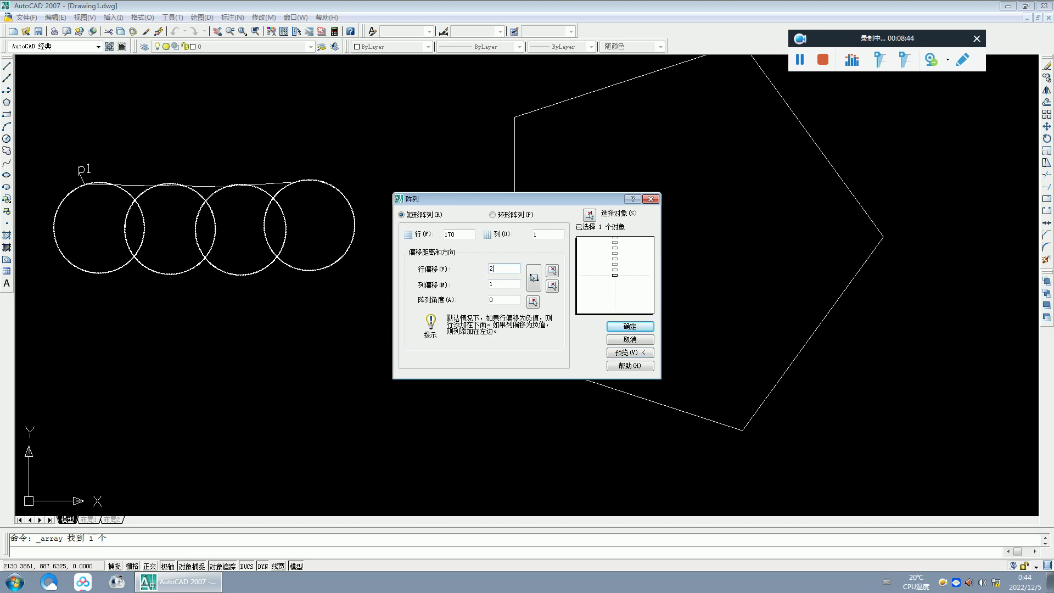
{"action": "left_click", "coordinate": [630, 353]}
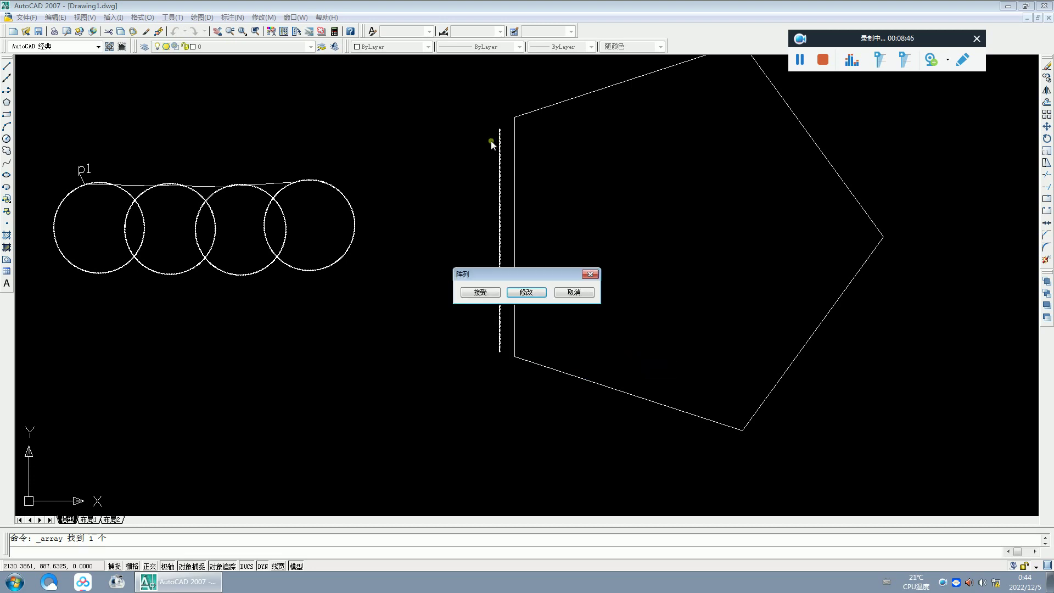
{"action": "left_click", "coordinate": [523, 292]}
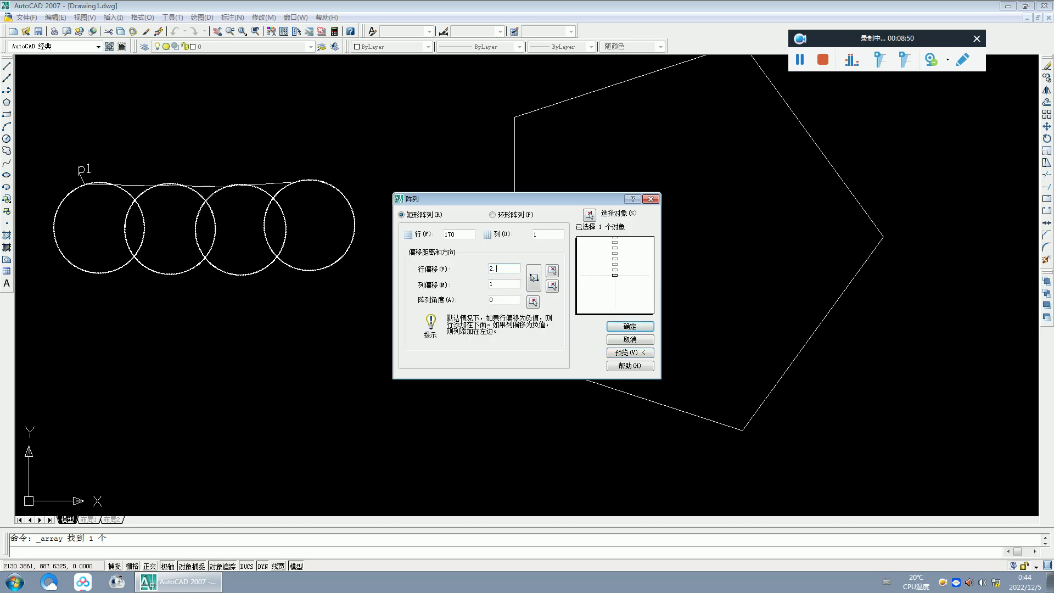
{"action": "left_click", "coordinate": [629, 354]}
{"action": "left_click", "coordinate": [523, 293]}
{"action": "left_click", "coordinate": [509, 271]}
{"action": "left_click", "coordinate": [626, 354]}
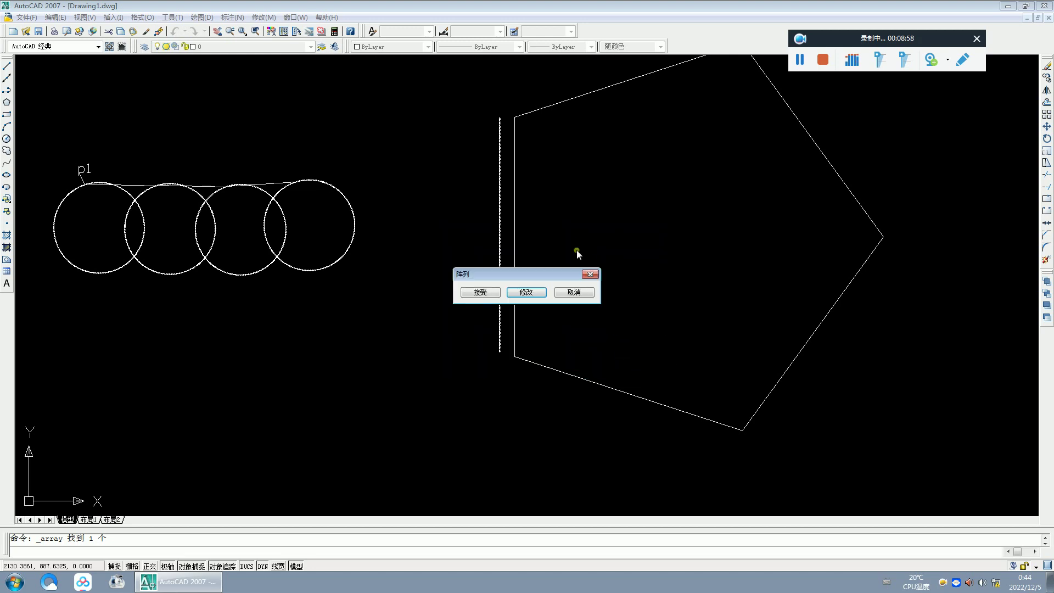
{"action": "left_click", "coordinate": [480, 292]}
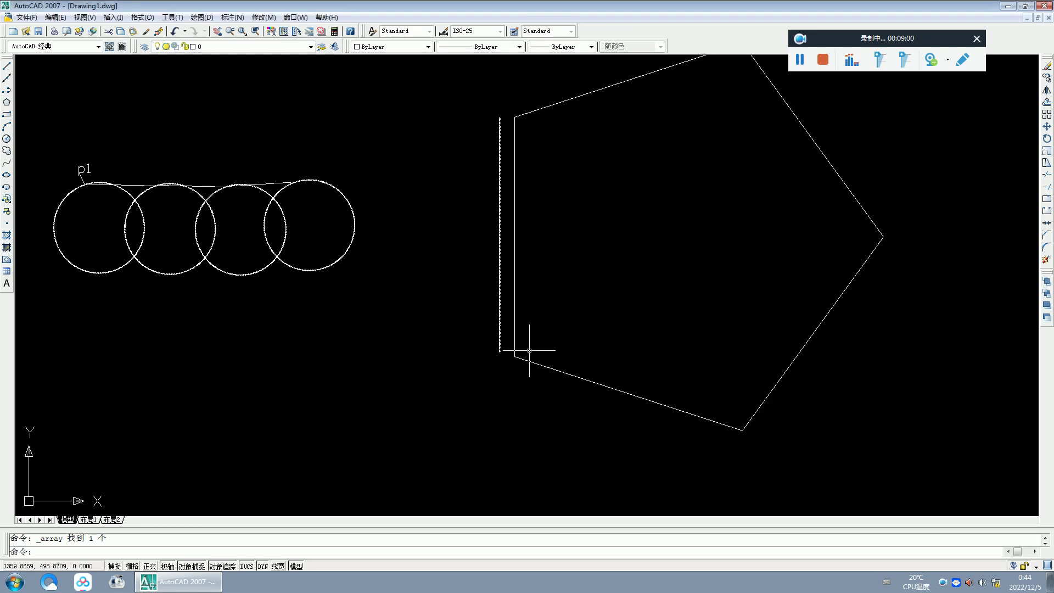
{"action": "scroll", "coordinate": [511, 357], "scroll_direction": "up", "scroll_amount": 3}
- Draw a short line joining the two lowest circle centres and select it
{"action": "scroll", "coordinate": [483, 360], "scroll_direction": "up", "scroll_amount": 2}
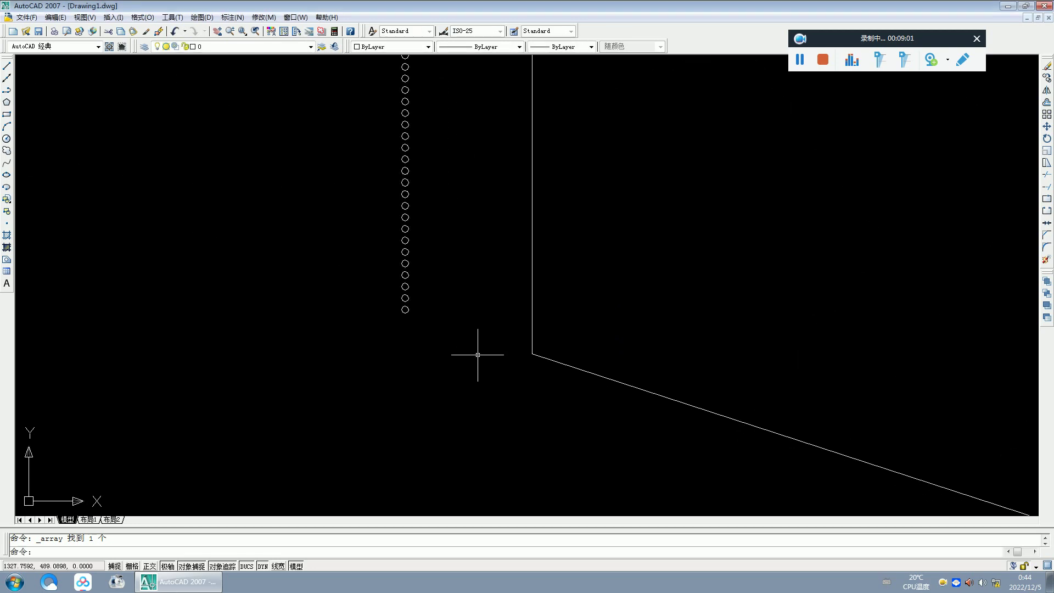
{"action": "left_click", "coordinate": [6, 65]}
{"action": "scroll", "coordinate": [385, 296], "scroll_direction": "up", "scroll_amount": 1}
{"action": "scroll", "coordinate": [396, 303], "scroll_direction": "up", "scroll_amount": 2}
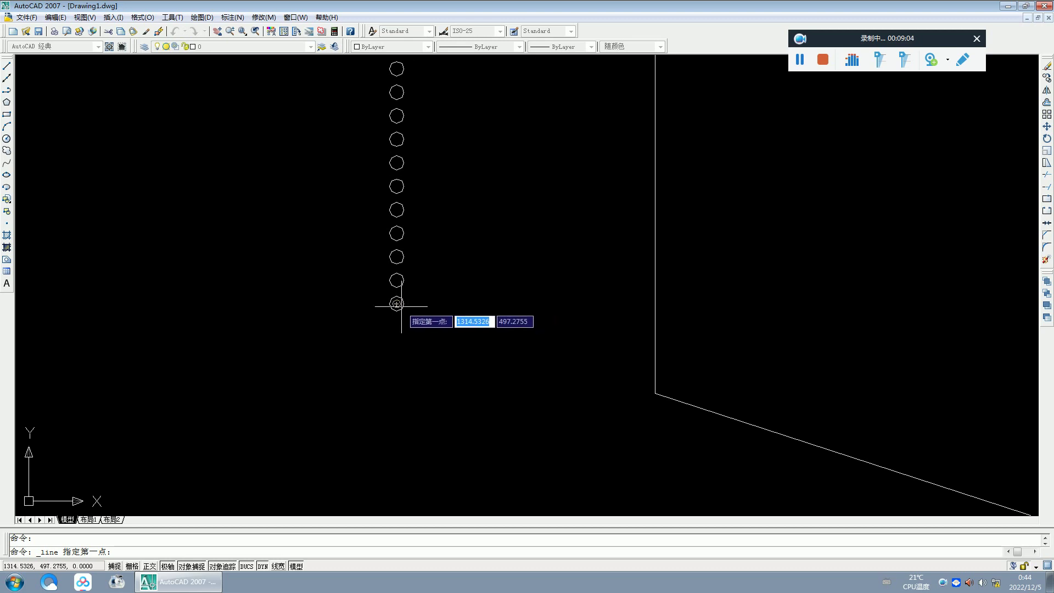
{"action": "left_click", "coordinate": [398, 304]}
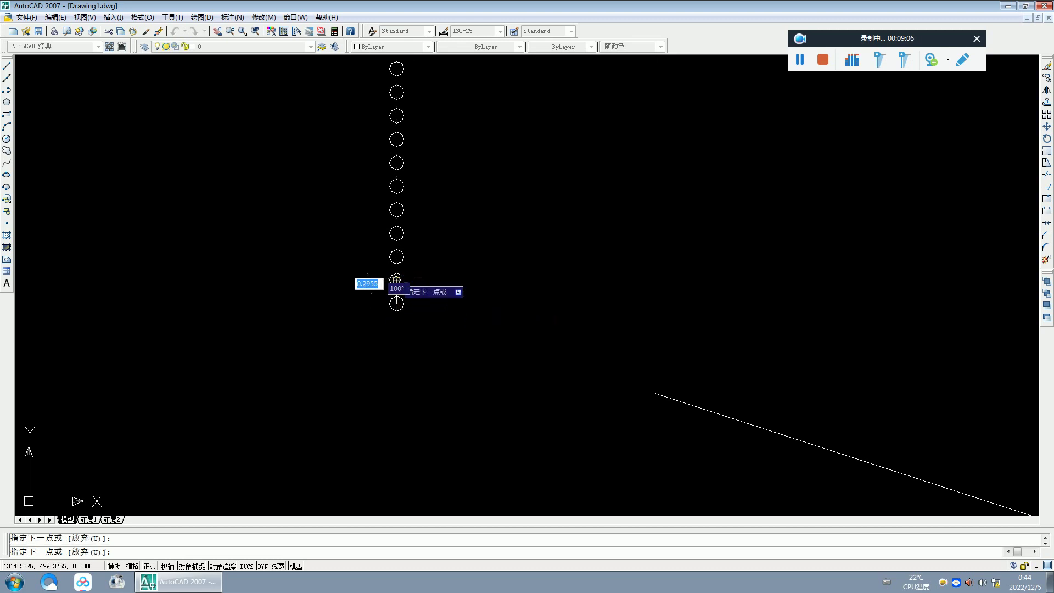
{"action": "right_click", "coordinate": [409, 291]}
{"action": "left_click", "coordinate": [428, 298]}
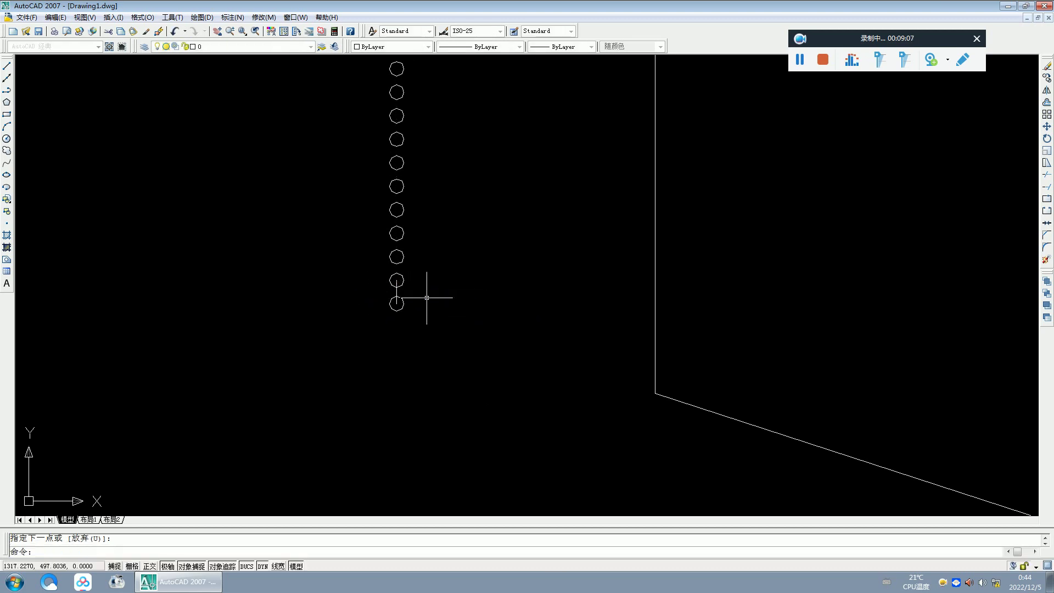
{"action": "left_click", "coordinate": [397, 290]}
- Array the connecting line into 170 rows at 2.1 spacing along the circle column
{"action": "scroll", "coordinate": [484, 329], "scroll_direction": "down", "scroll_amount": 2}
{"action": "scroll", "coordinate": [480, 336], "scroll_direction": "down", "scroll_amount": 1}
{"action": "scroll", "coordinate": [477, 337], "scroll_direction": "down", "scroll_amount": 1}
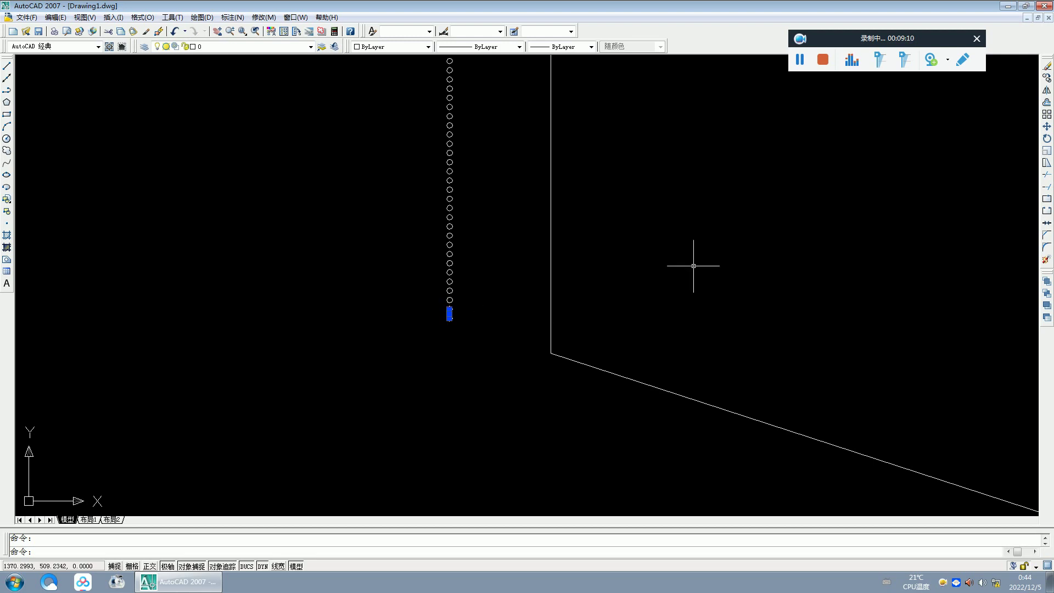
{"action": "left_click", "coordinate": [1046, 114]}
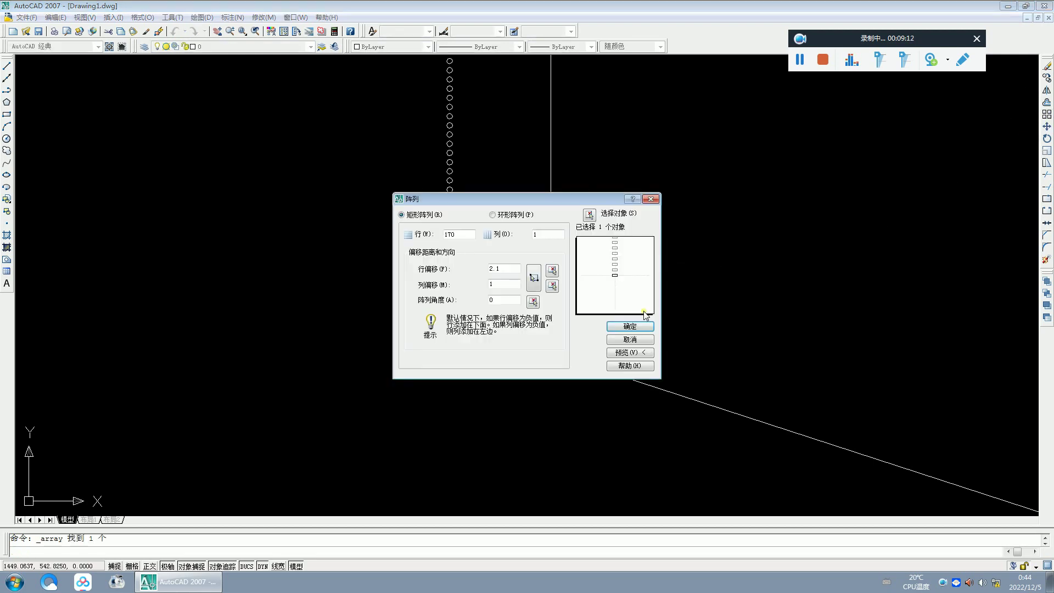
{"action": "left_click", "coordinate": [629, 326]}
{"action": "scroll", "coordinate": [501, 259], "scroll_direction": "down", "scroll_amount": 2}
{"action": "scroll", "coordinate": [488, 275], "scroll_direction": "down", "scroll_amount": 2}
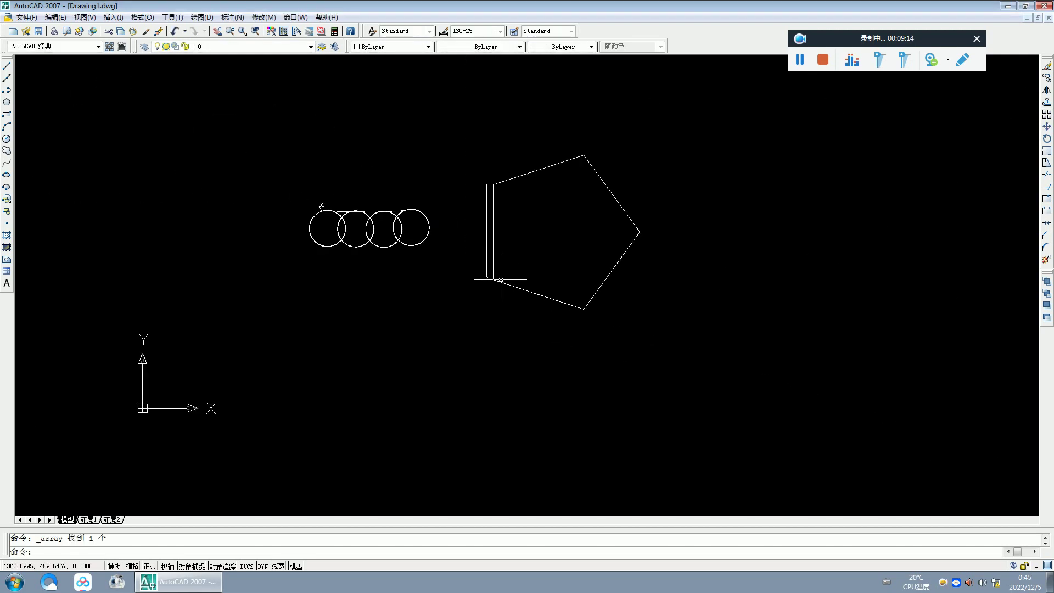
{"action": "scroll", "coordinate": [587, 201], "scroll_direction": "up", "scroll_amount": 3}
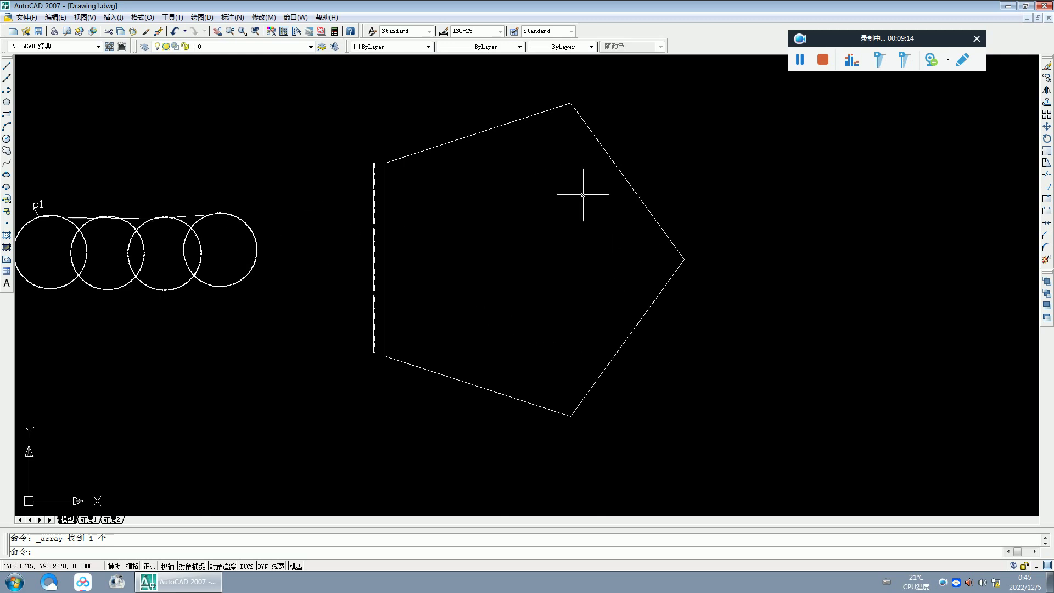
{"action": "left_click", "coordinate": [346, 140]}
- Copy the selected circle chain to spots inside, right of and below the pentagon
{"action": "left_click", "coordinate": [379, 379]}
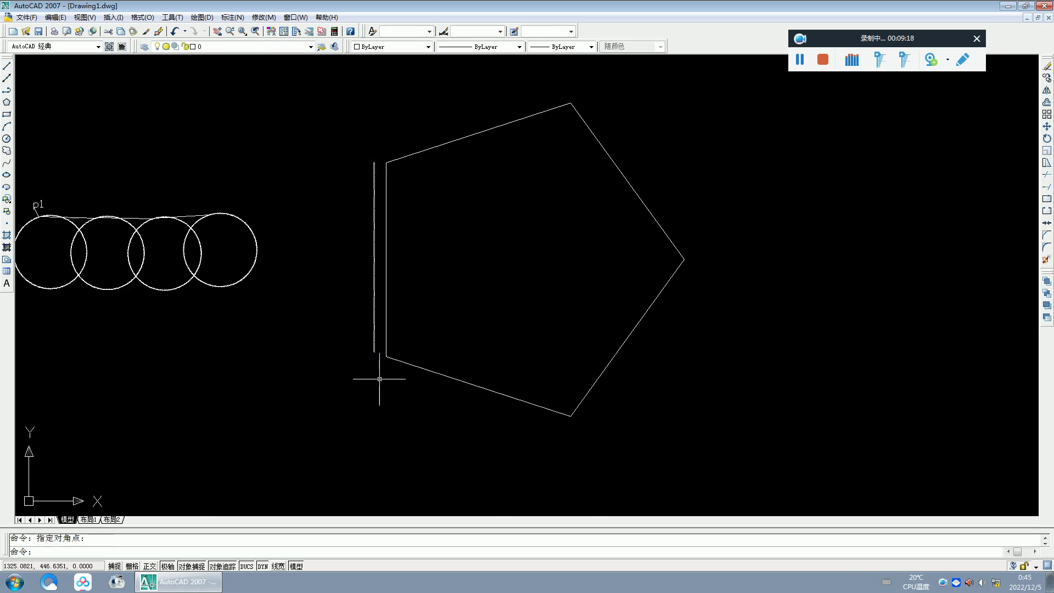
{"action": "right_click", "coordinate": [497, 259]}
{"action": "left_click", "coordinate": [544, 389]}
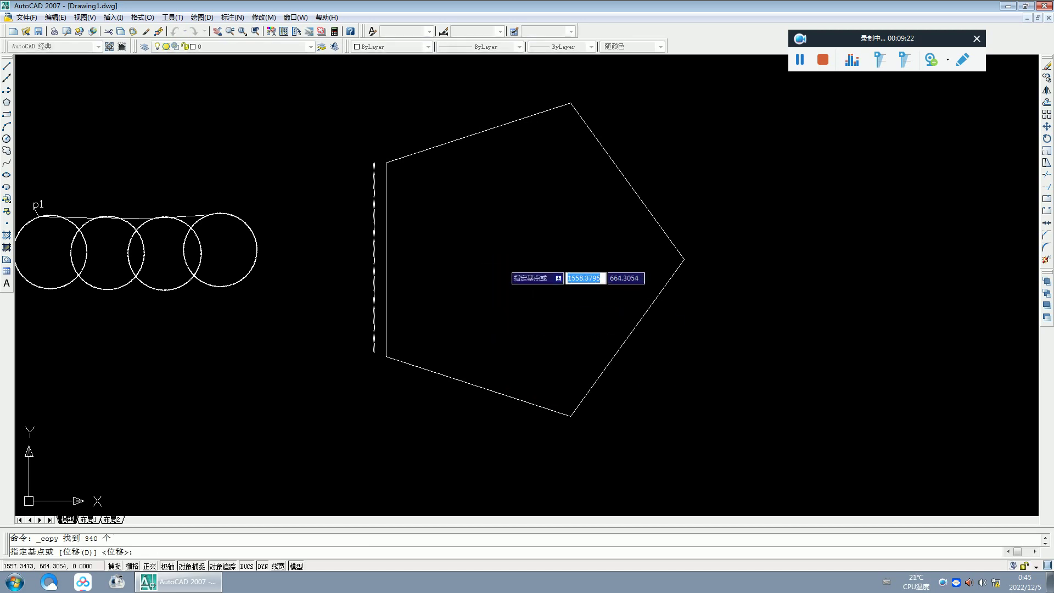
{"action": "left_click", "coordinate": [489, 253]}
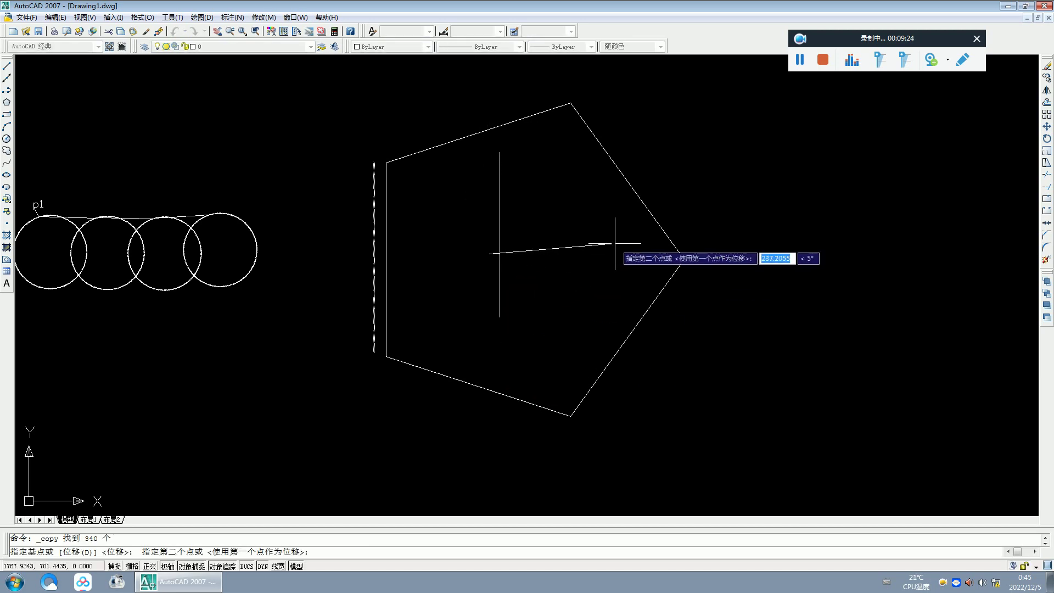
{"action": "left_click", "coordinate": [615, 243]}
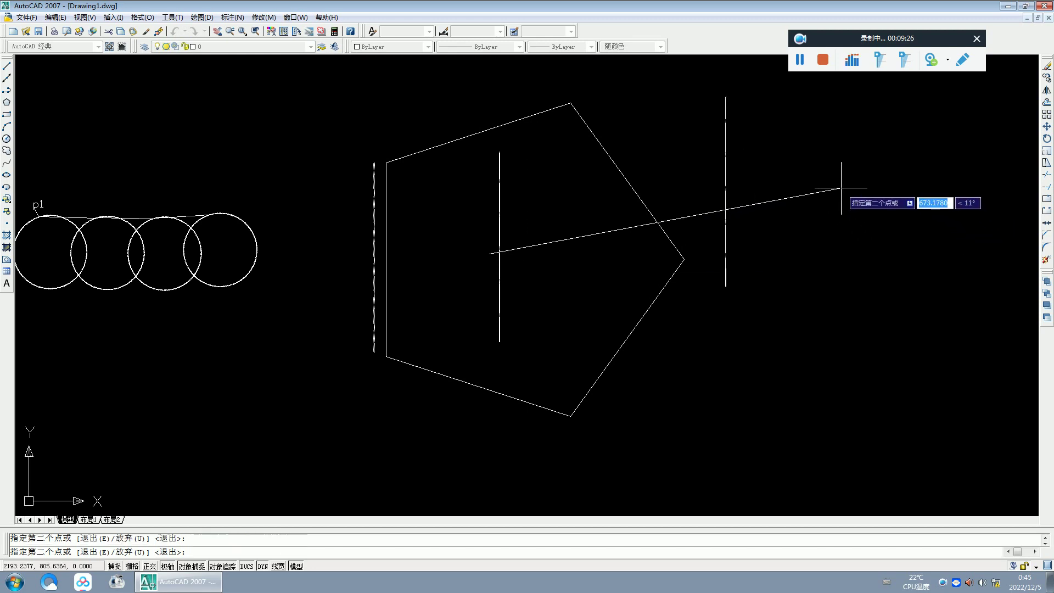
{"action": "left_click", "coordinate": [797, 453]}
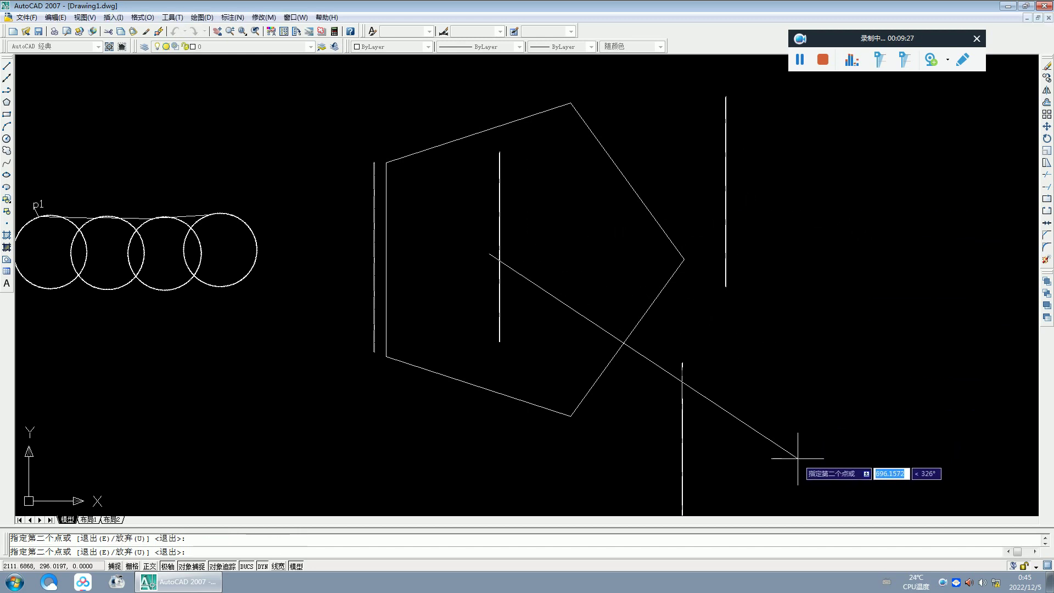
{"action": "left_click", "coordinate": [548, 497]}
{"action": "right_click", "coordinate": [594, 433]}
{"action": "left_click", "coordinate": [606, 439]}
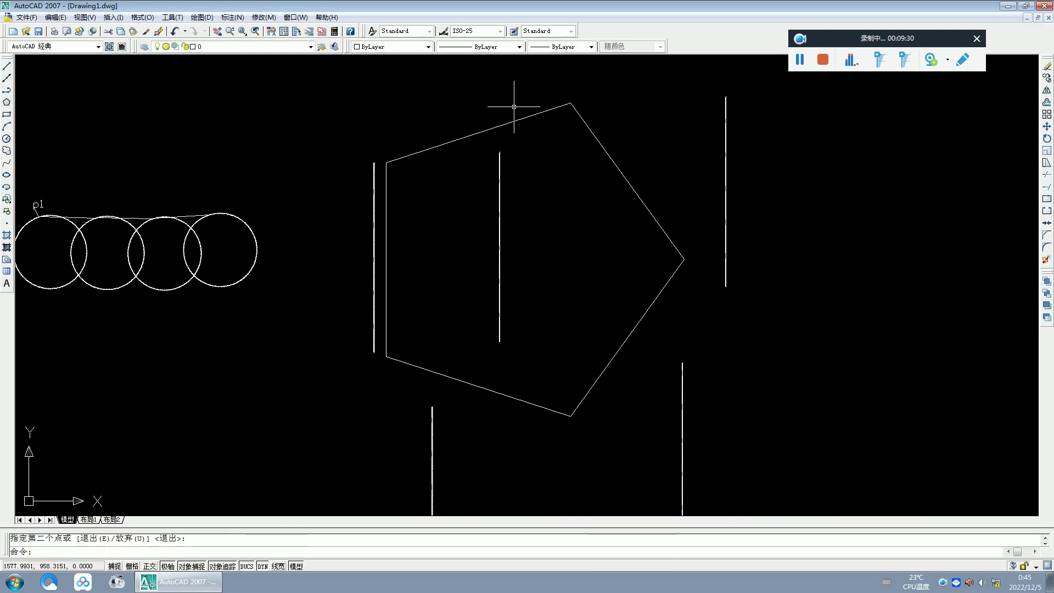
- Rotate the circle chain that sits inside the pentagon to a new angle
{"action": "left_click", "coordinate": [489, 143]}
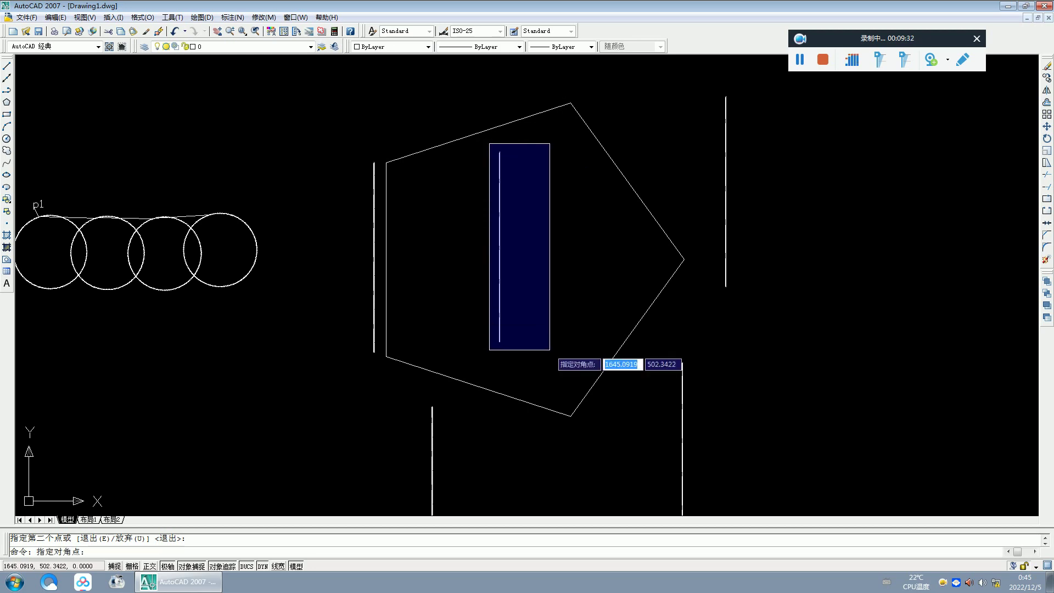
{"action": "left_click", "coordinate": [549, 350]}
{"action": "left_click", "coordinate": [1046, 141]}
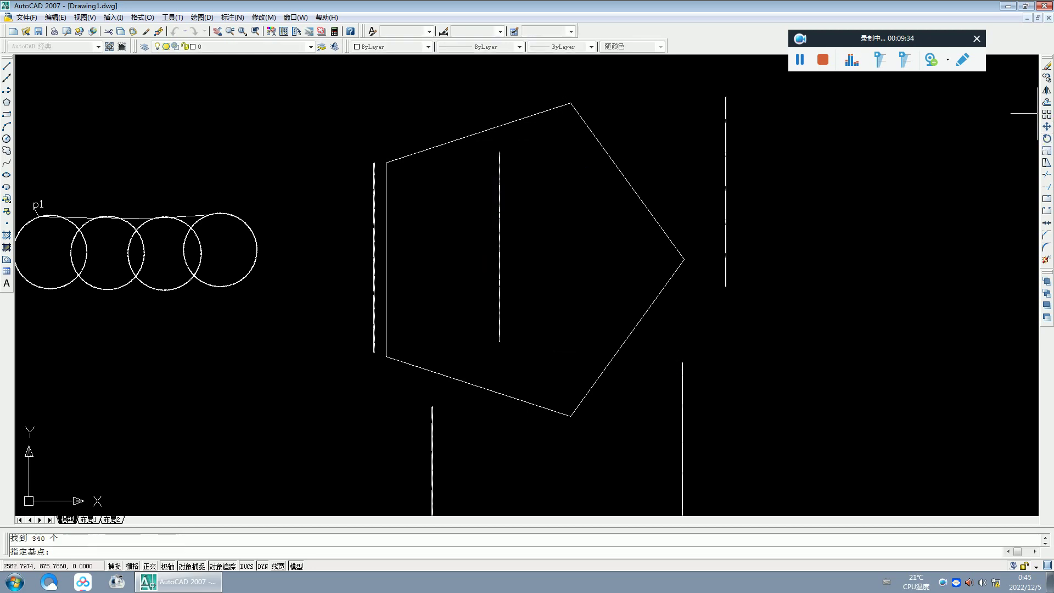
{"action": "left_click", "coordinate": [876, 222]}
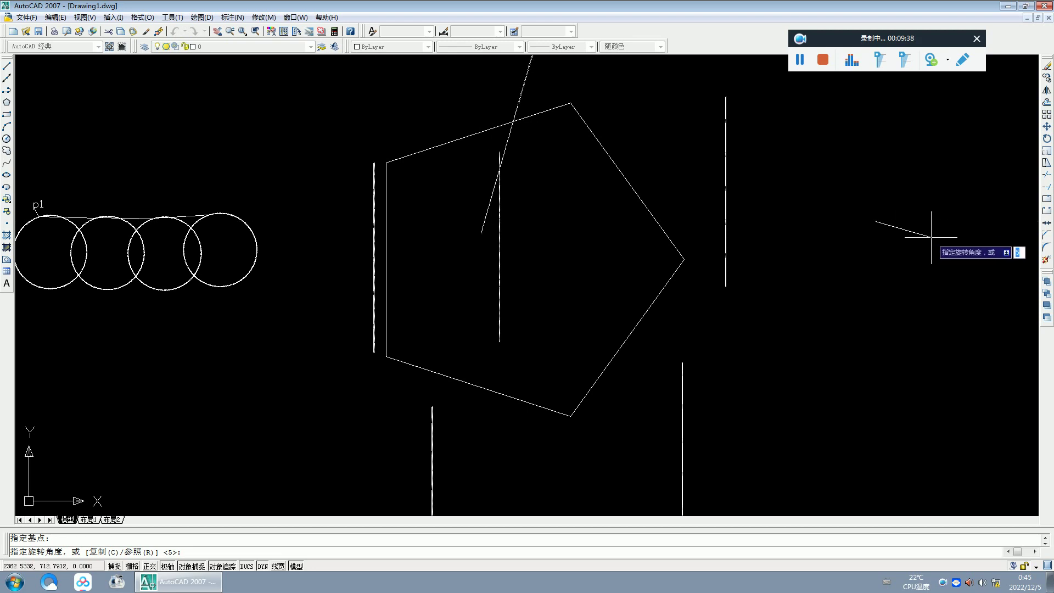
{"action": "scroll", "coordinate": [933, 240], "scroll_direction": "down", "scroll_amount": 4}
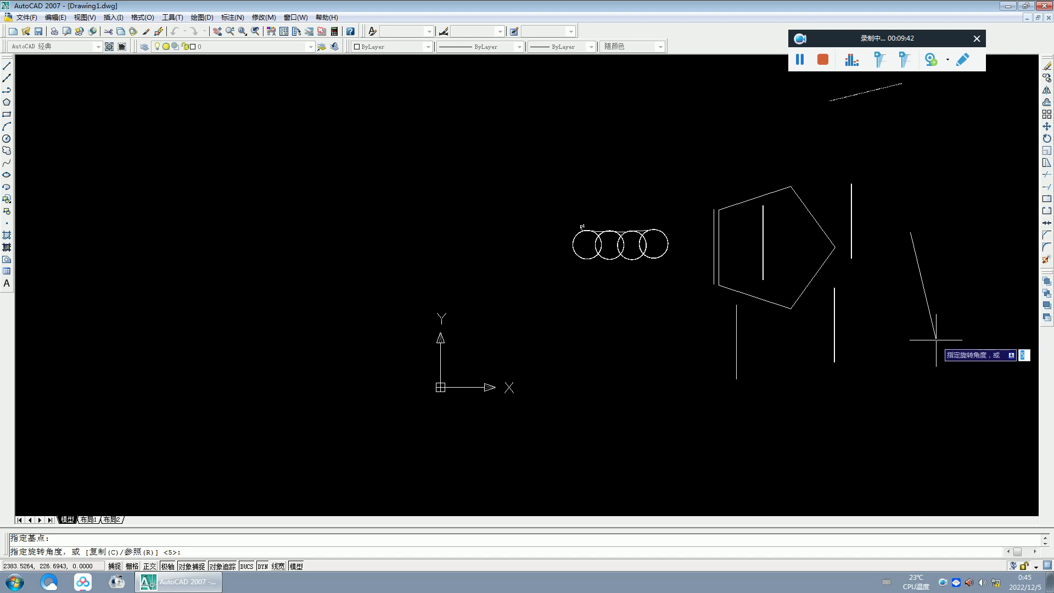
{"action": "left_click", "coordinate": [931, 342]}
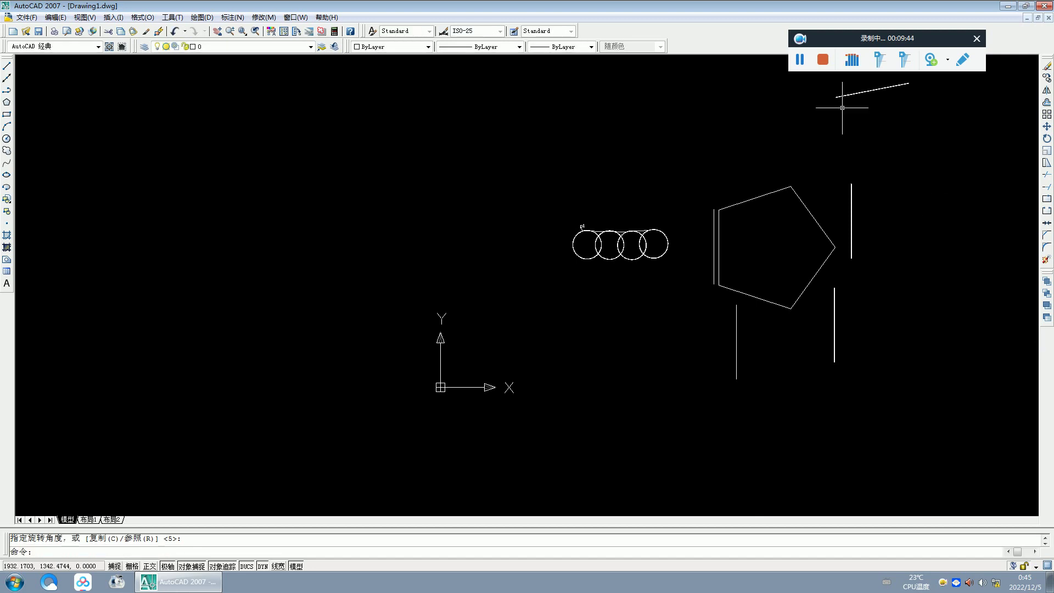
{"action": "scroll", "coordinate": [842, 105], "scroll_direction": "down", "scroll_amount": 2}
- Move the rotated chain beside the pentagon's upper-left edge
{"action": "left_click", "coordinate": [821, 97]}
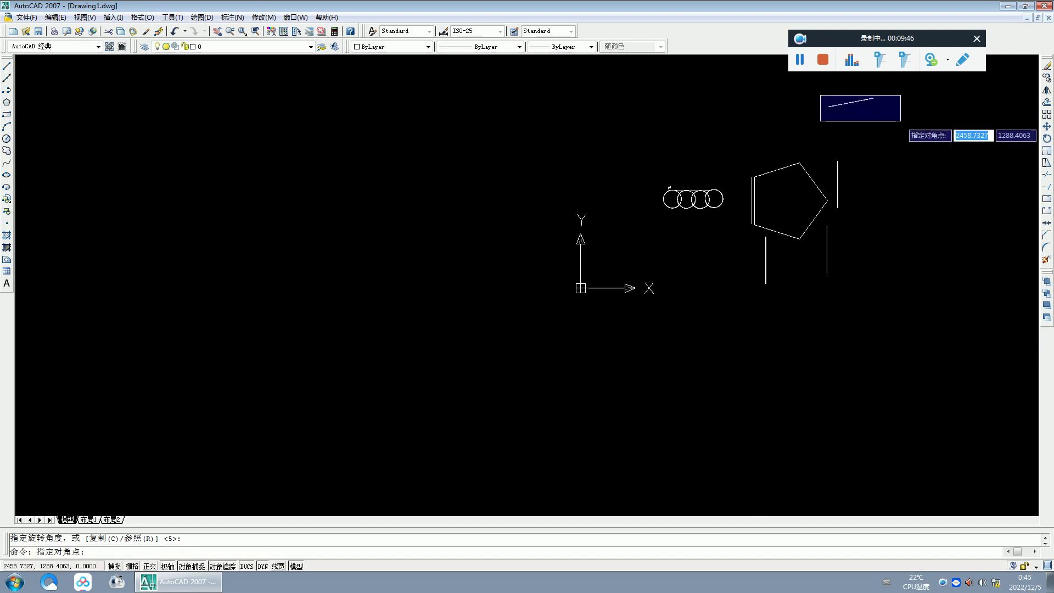
{"action": "left_click", "coordinate": [900, 120]}
{"action": "left_click", "coordinate": [1046, 126]}
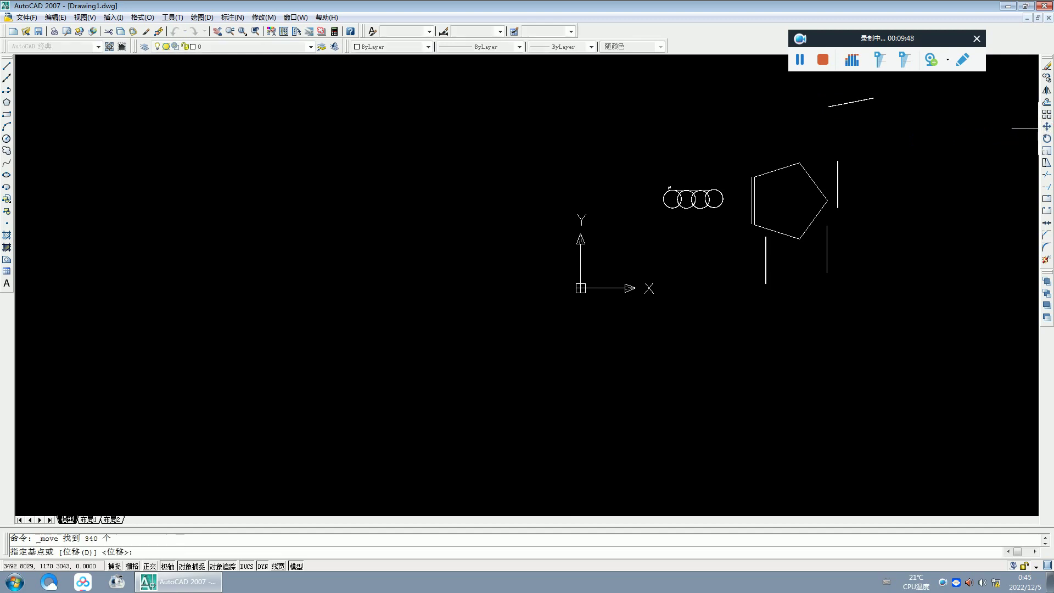
{"action": "left_click", "coordinate": [946, 139]}
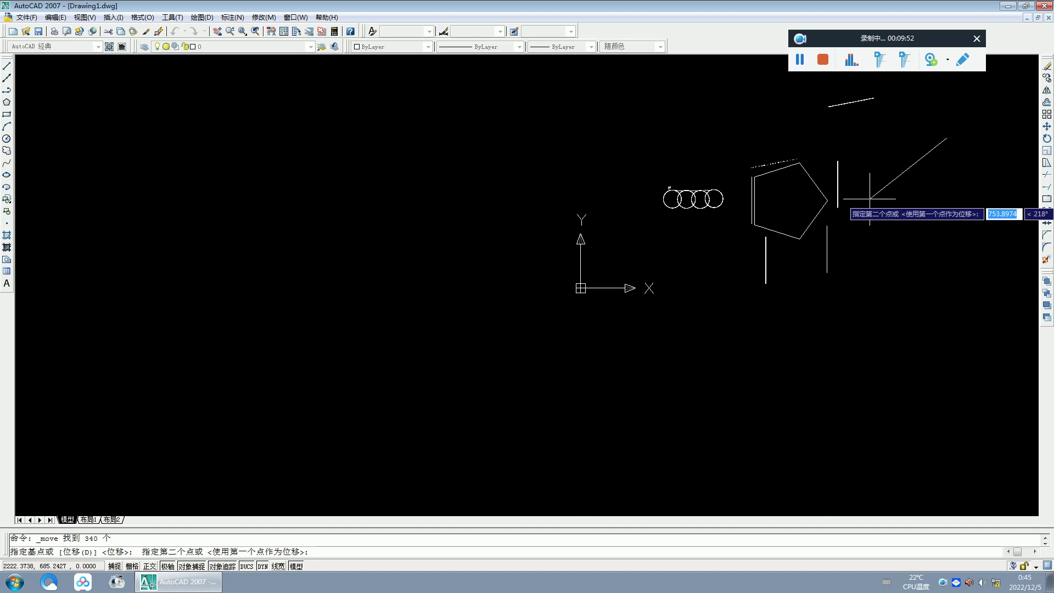
{"action": "left_click", "coordinate": [869, 198]}
{"action": "scroll", "coordinate": [780, 134], "scroll_direction": "up", "scroll_amount": 4}
{"action": "scroll", "coordinate": [730, 165], "scroll_direction": "up", "scroll_amount": 1}
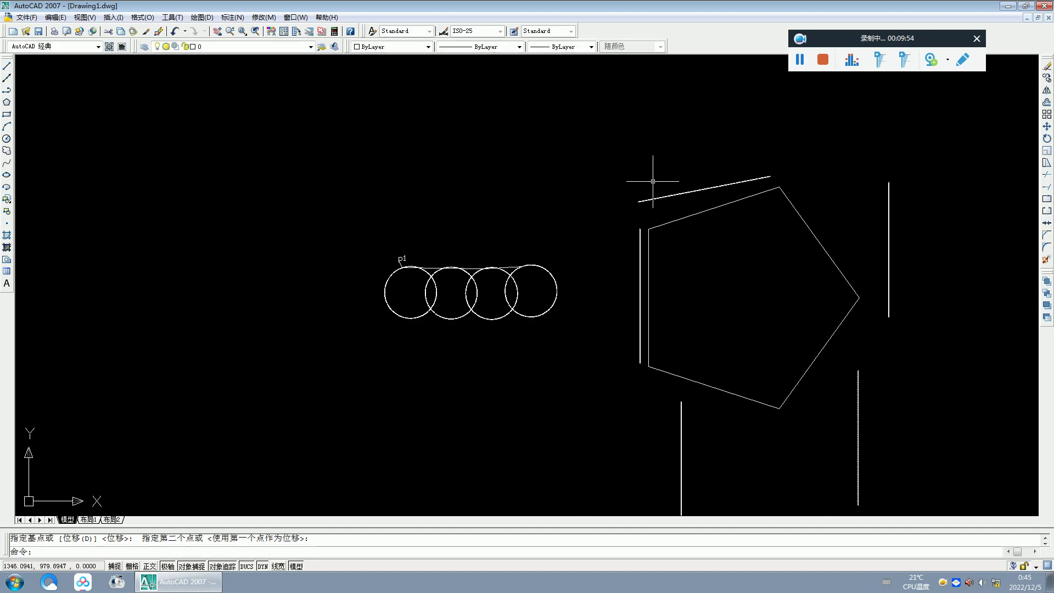
- Rotate the chain again so its angle matches the upper-left edge
{"action": "left_click", "coordinate": [628, 181]}
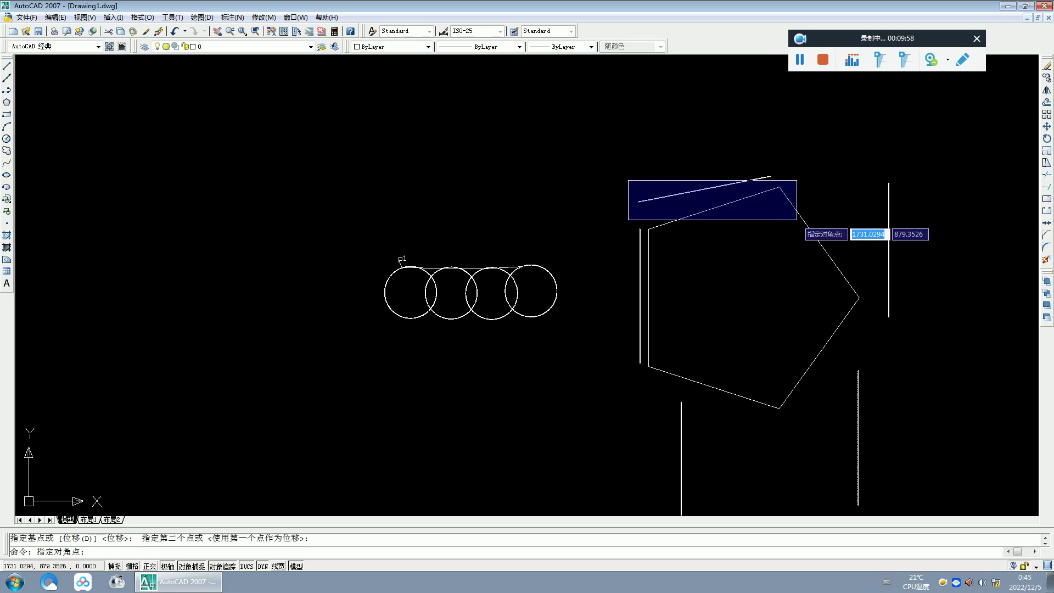
{"action": "left_click", "coordinate": [796, 220]}
{"action": "left_click", "coordinate": [588, 128]}
{"action": "left_click", "coordinate": [797, 207]}
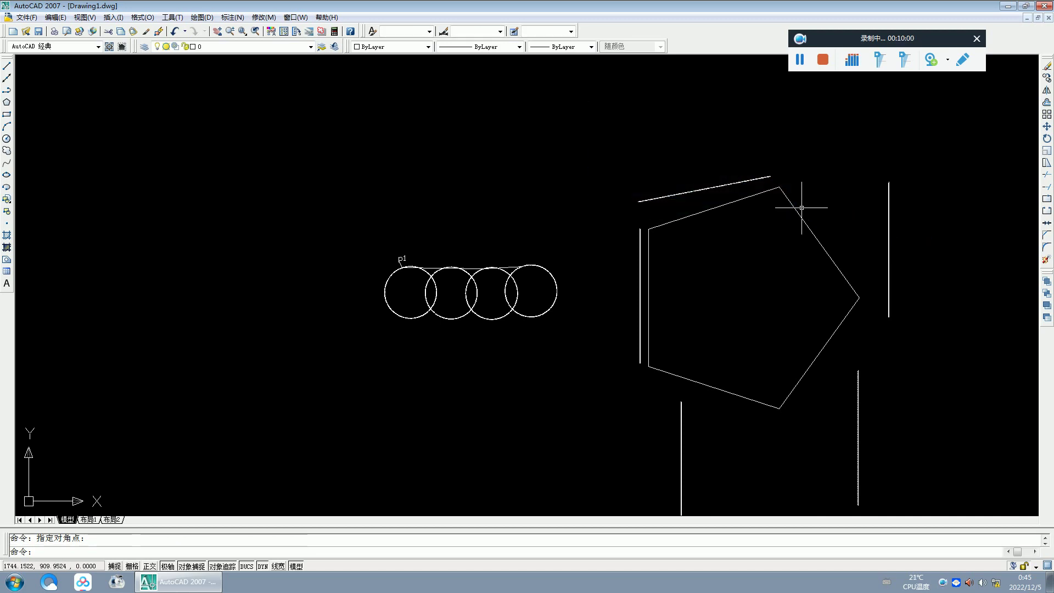
{"action": "left_click", "coordinate": [1047, 139]}
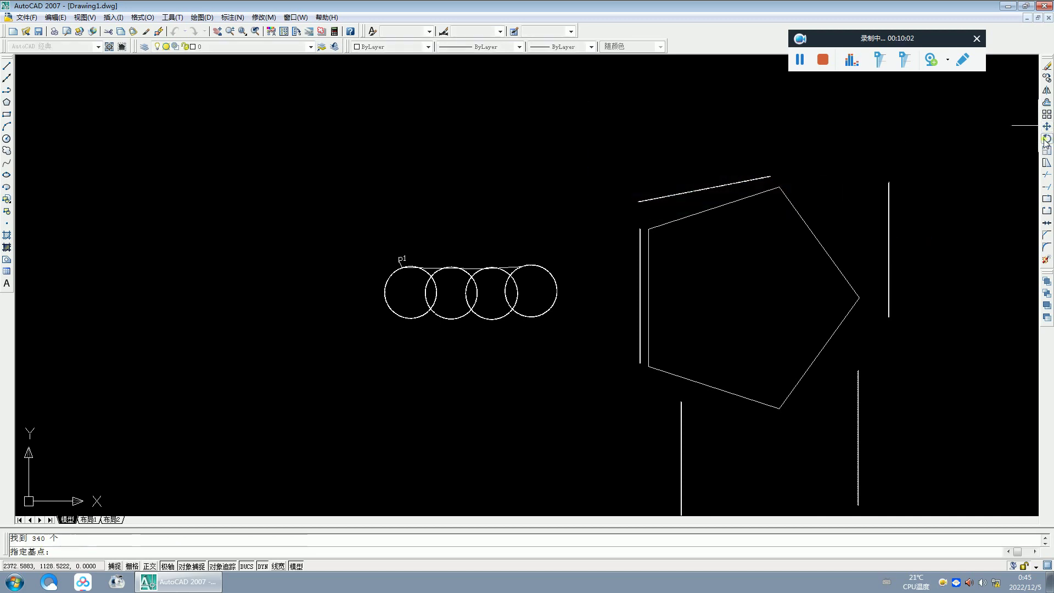
{"action": "left_click", "coordinate": [839, 159]}
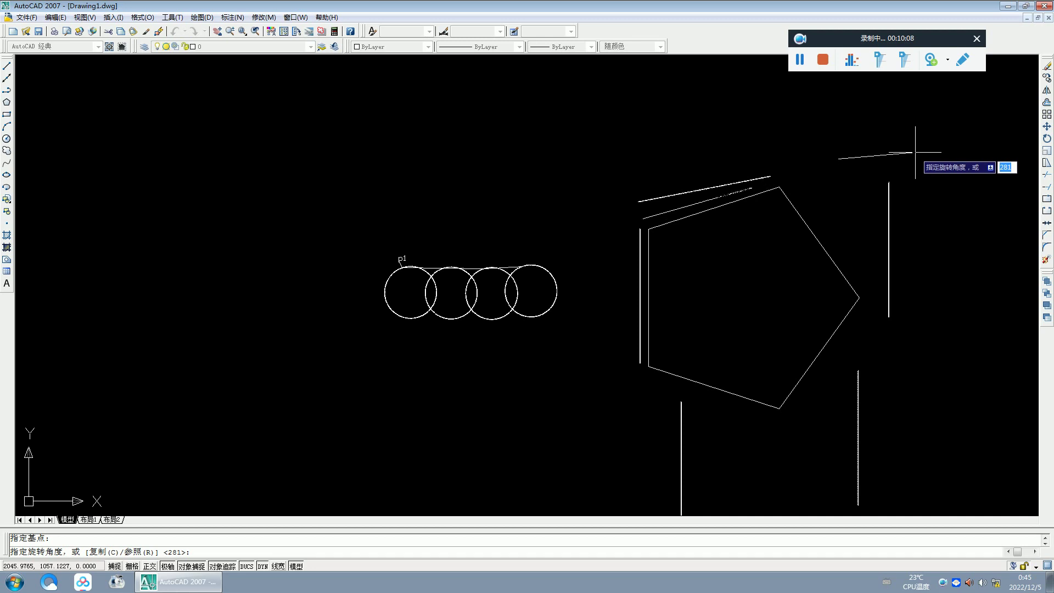
{"action": "left_click", "coordinate": [909, 151]}
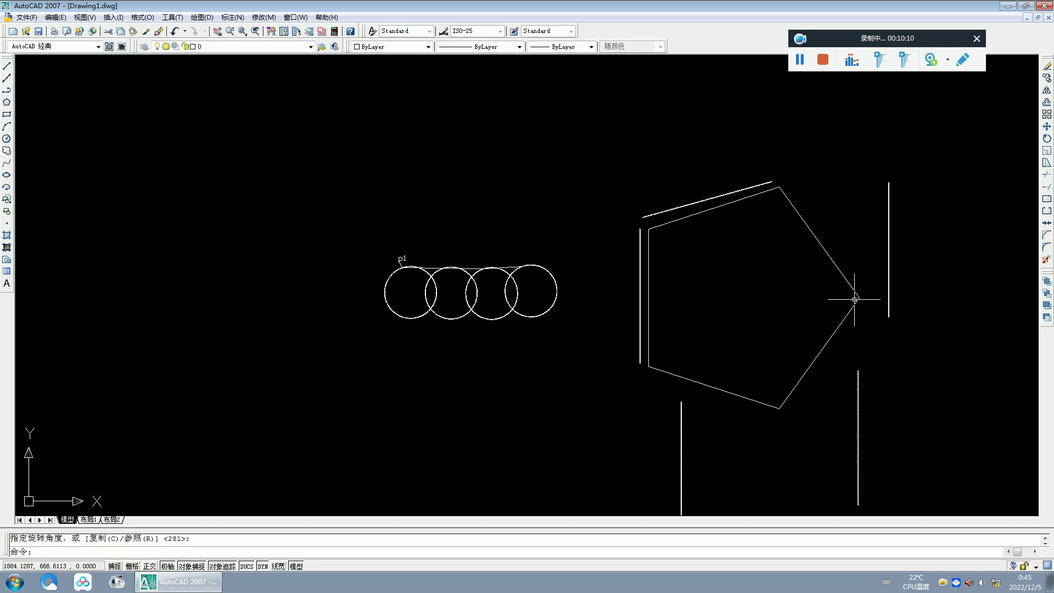
{"action": "scroll", "coordinate": [855, 299], "scroll_direction": "up", "scroll_amount": 2}
- Rotate the right-hand circle chain to the upper-right edge's slope
{"action": "left_click", "coordinate": [888, 112]}
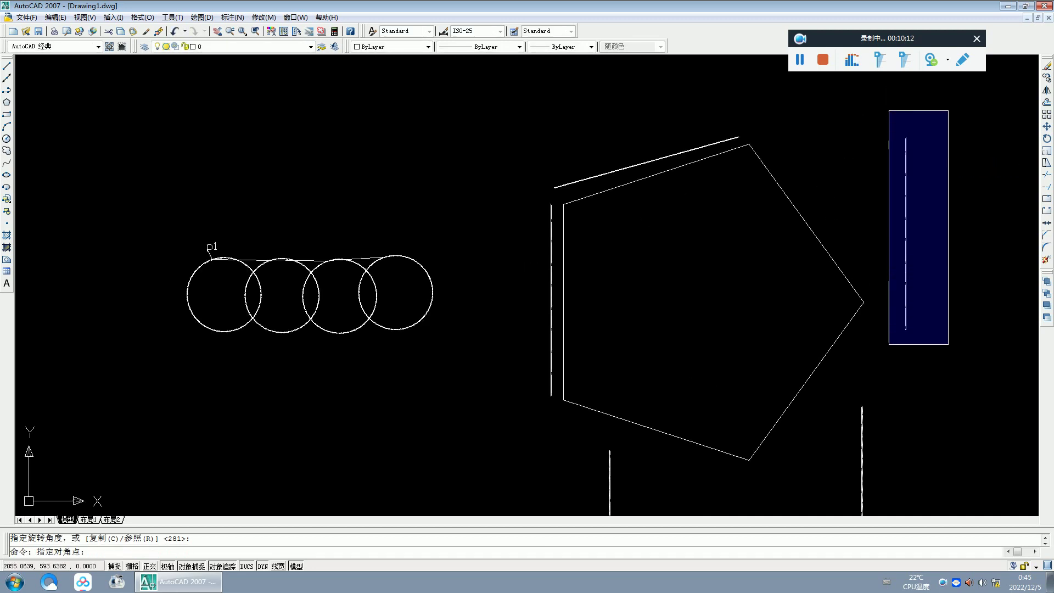
{"action": "left_click", "coordinate": [948, 344]}
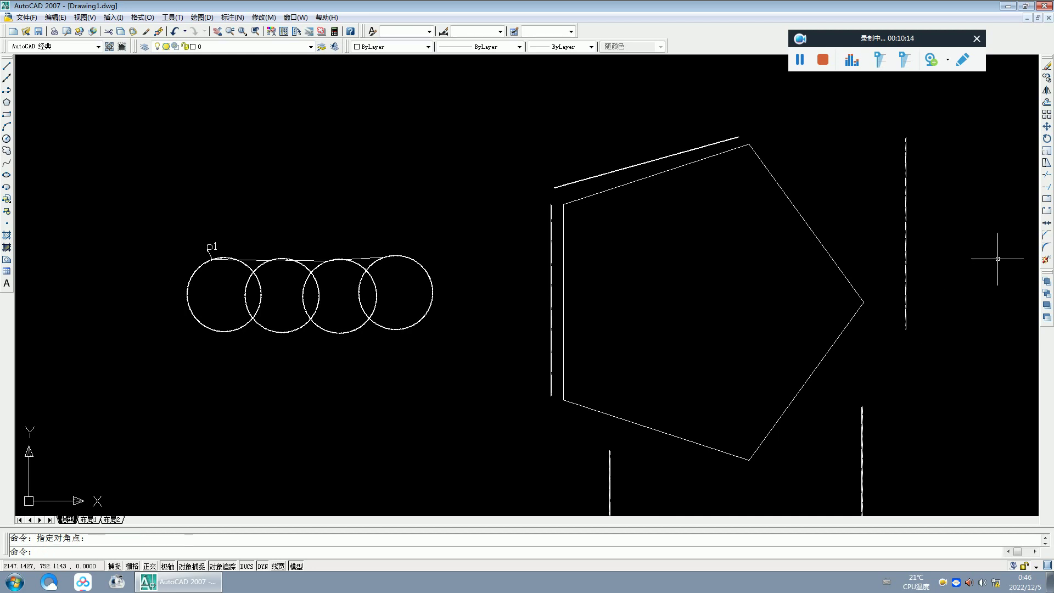
{"action": "left_click", "coordinate": [1046, 138]}
{"action": "left_click", "coordinate": [701, 230]}
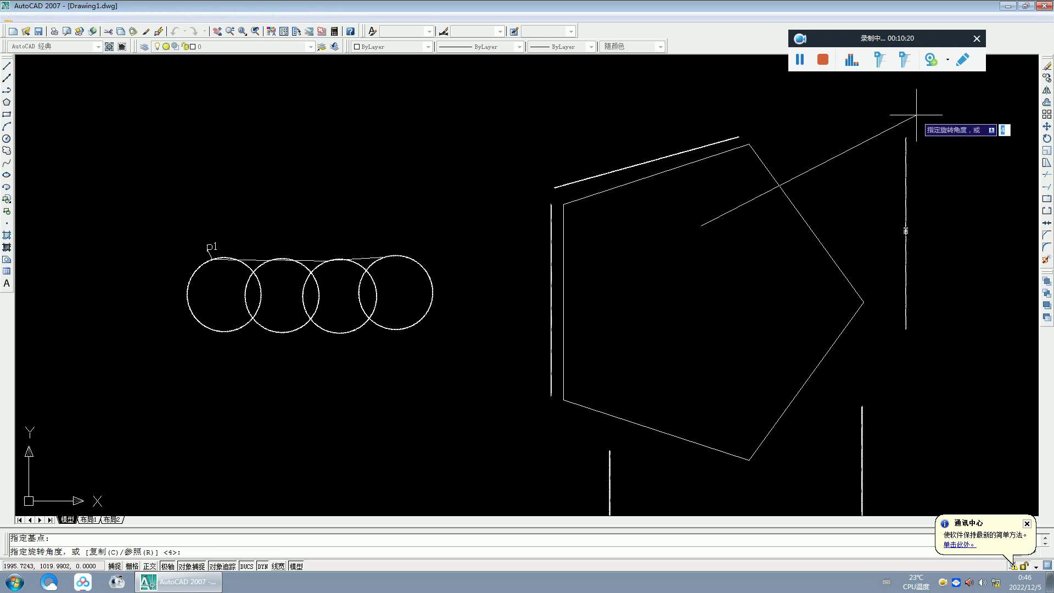
{"action": "left_click", "coordinate": [867, 78]}
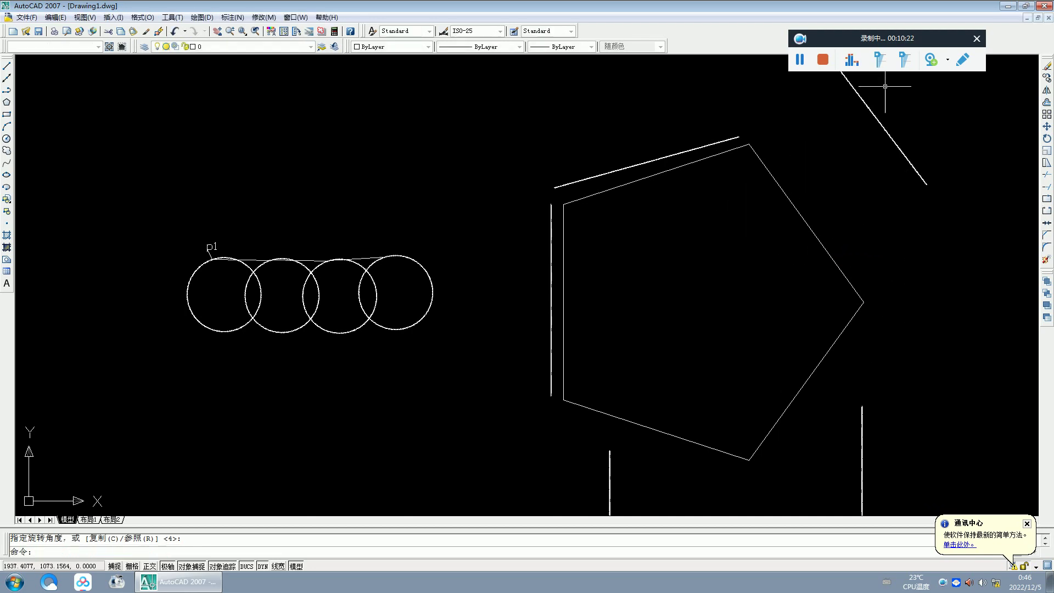
{"action": "scroll", "coordinate": [870, 219], "scroll_direction": "down", "scroll_amount": 2}
{"action": "scroll", "coordinate": [870, 219], "scroll_direction": "down", "scroll_amount": 2}
- Move the rotated chain alongside the pentagon's upper-right edge
{"action": "left_click", "coordinate": [835, 129]}
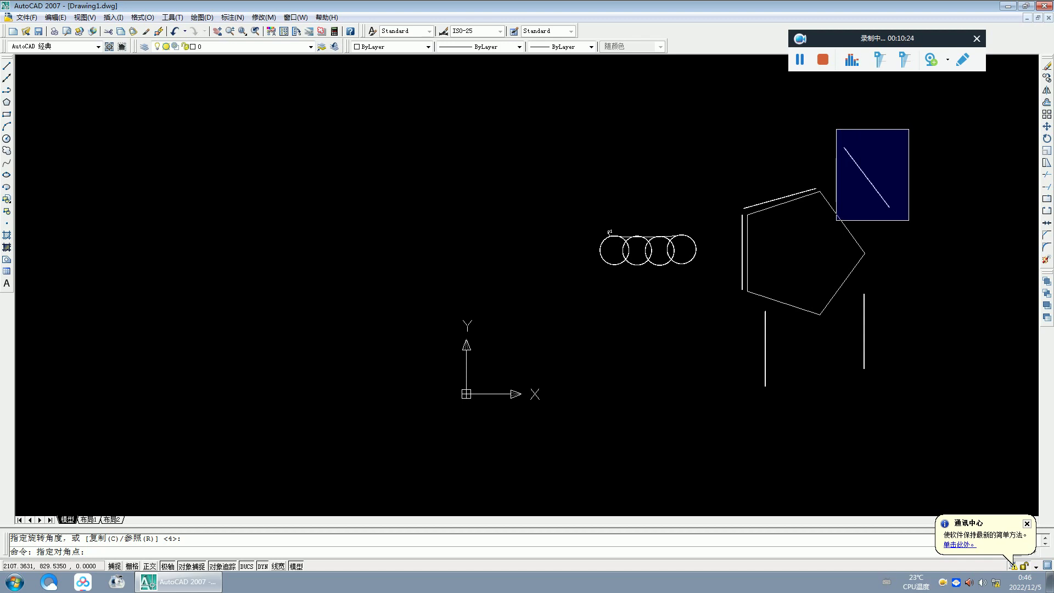
{"action": "left_click", "coordinate": [909, 221]}
{"action": "left_click", "coordinate": [1047, 126]}
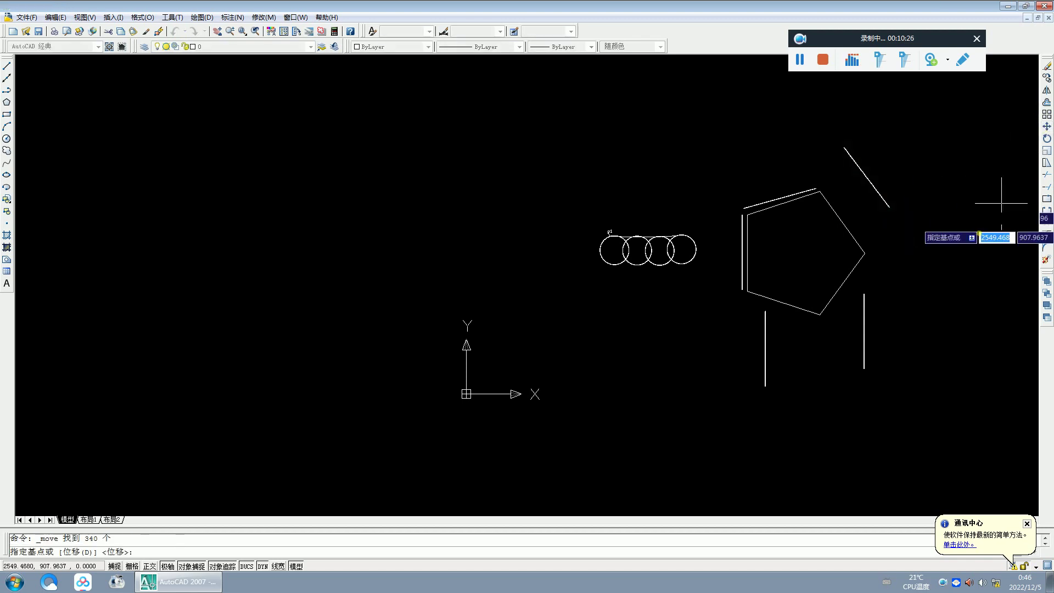
{"action": "left_click", "coordinate": [950, 260]}
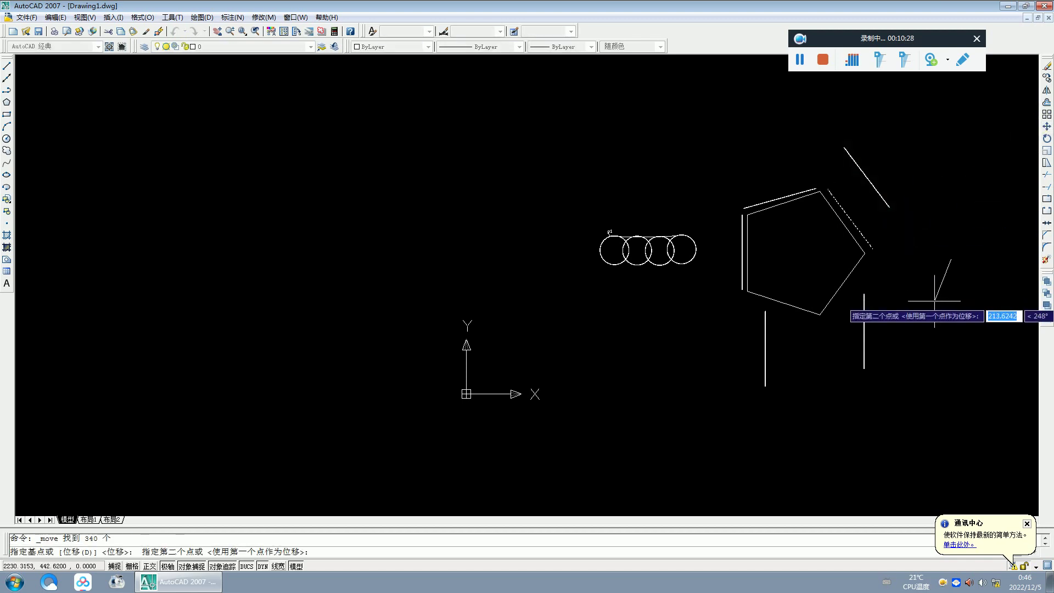
{"action": "left_click", "coordinate": [932, 301]}
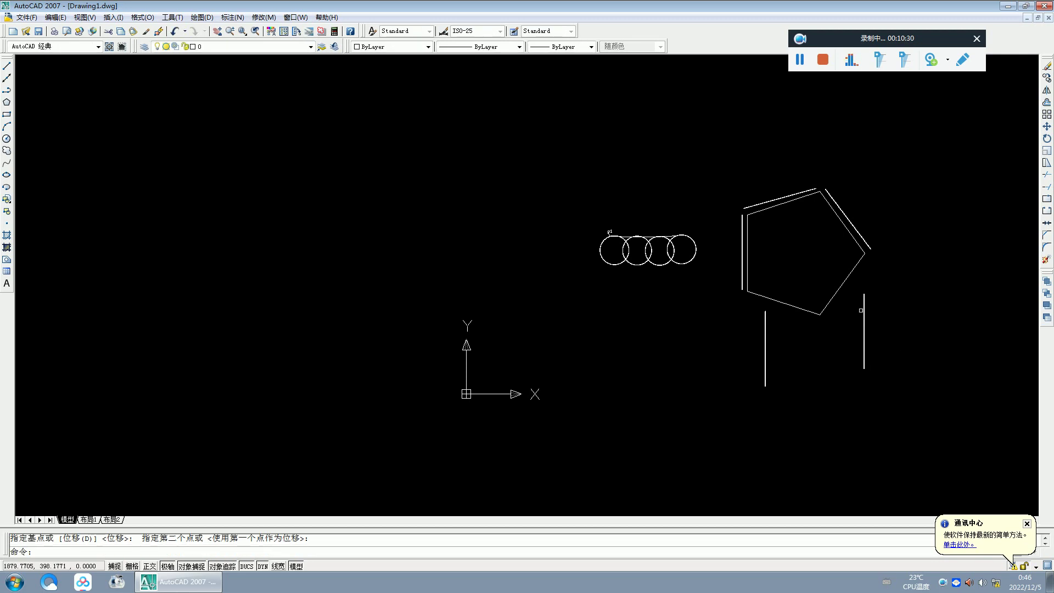
{"action": "left_click", "coordinate": [858, 286]}
{"action": "left_click", "coordinate": [897, 399]}
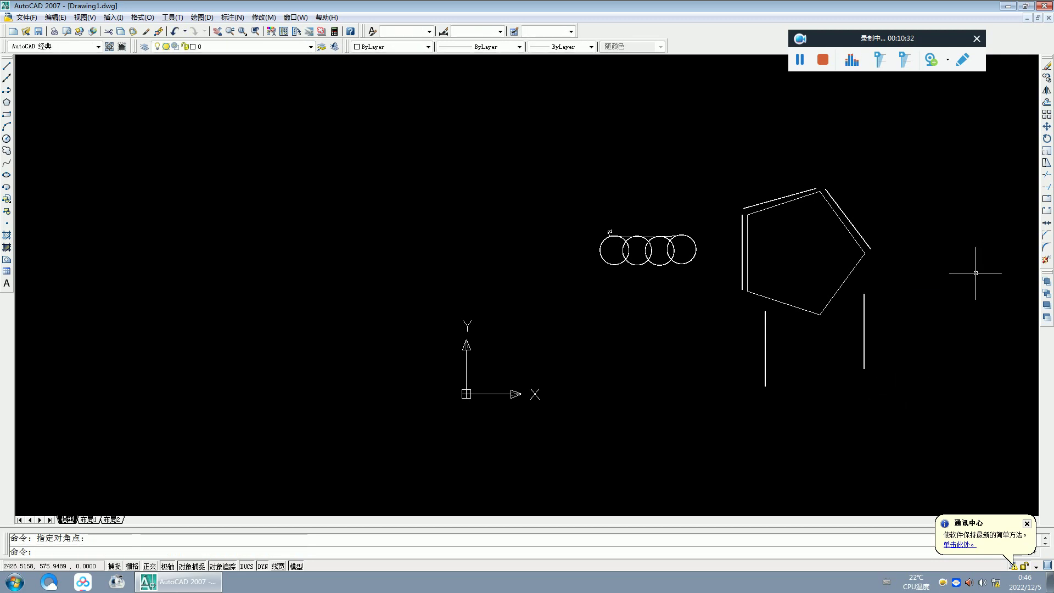
- Rotate the lower-right vertical chain to a slant and move it along the lower-right edge
{"action": "left_click", "coordinate": [1047, 142]}
{"action": "left_click", "coordinate": [907, 427]}
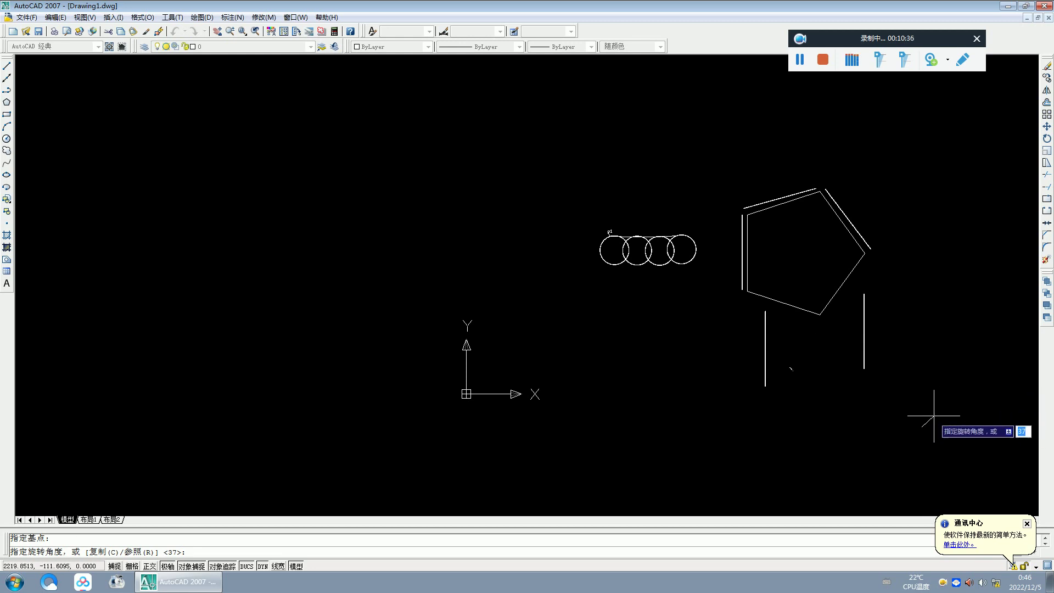
{"action": "left_click", "coordinate": [961, 445]}
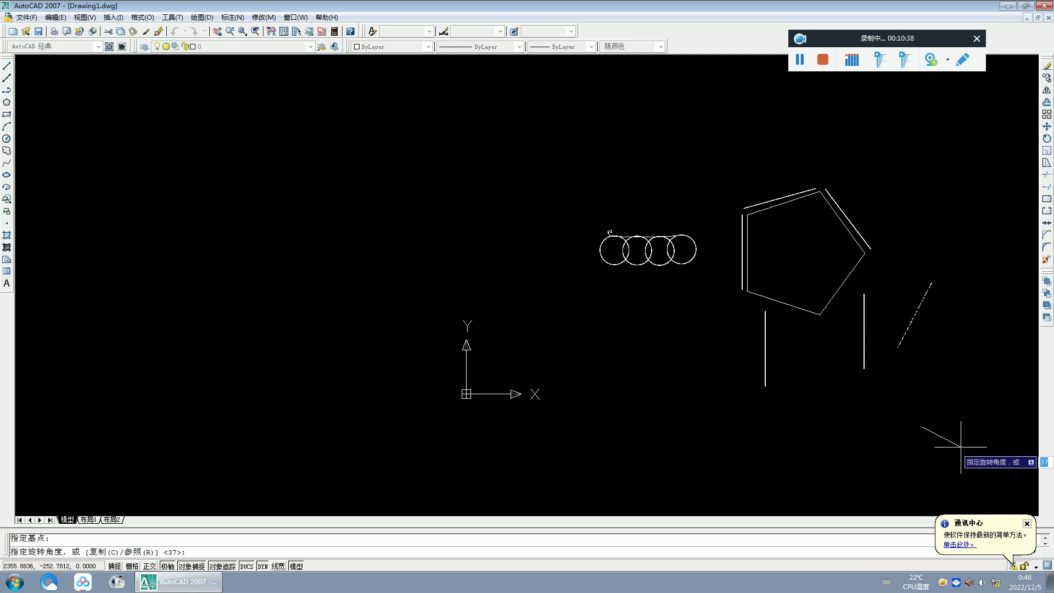
{"action": "left_click", "coordinate": [890, 238]}
{"action": "left_click", "coordinate": [958, 399]}
{"action": "left_click", "coordinate": [1047, 126]}
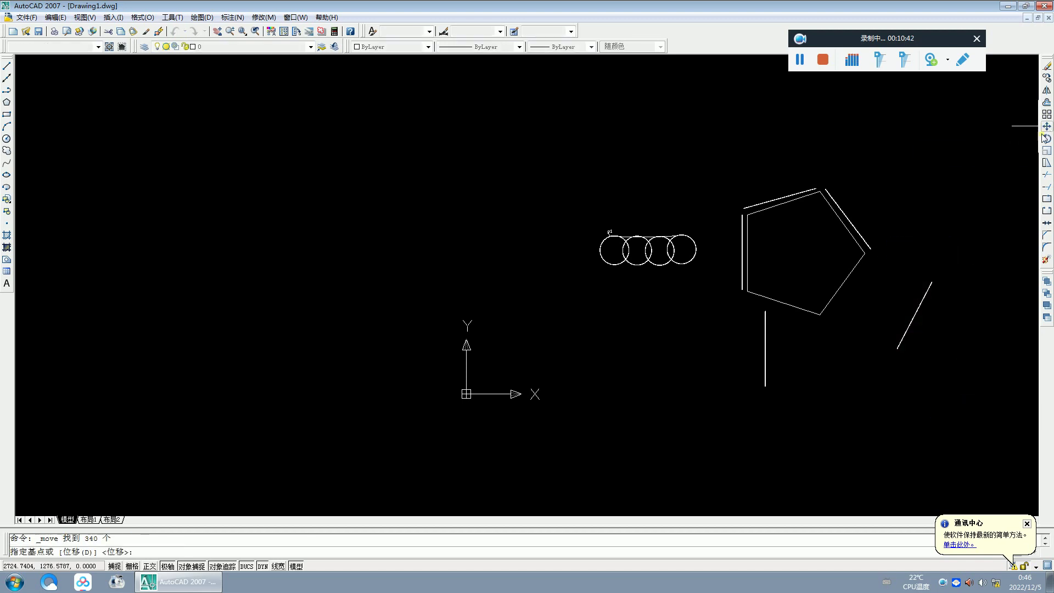
{"action": "left_click", "coordinate": [909, 393]}
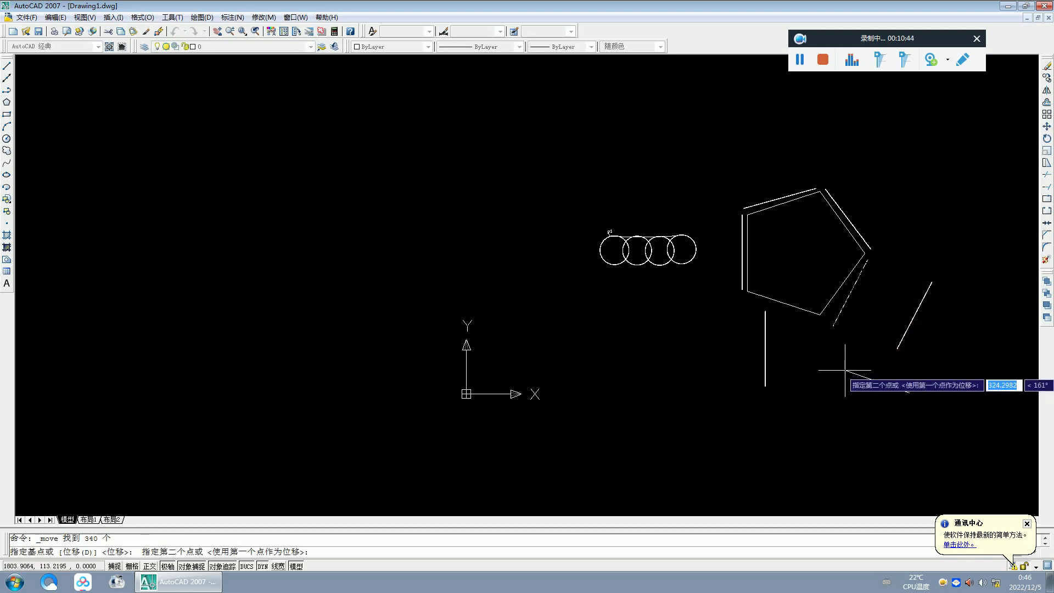
{"action": "left_click", "coordinate": [844, 371]}
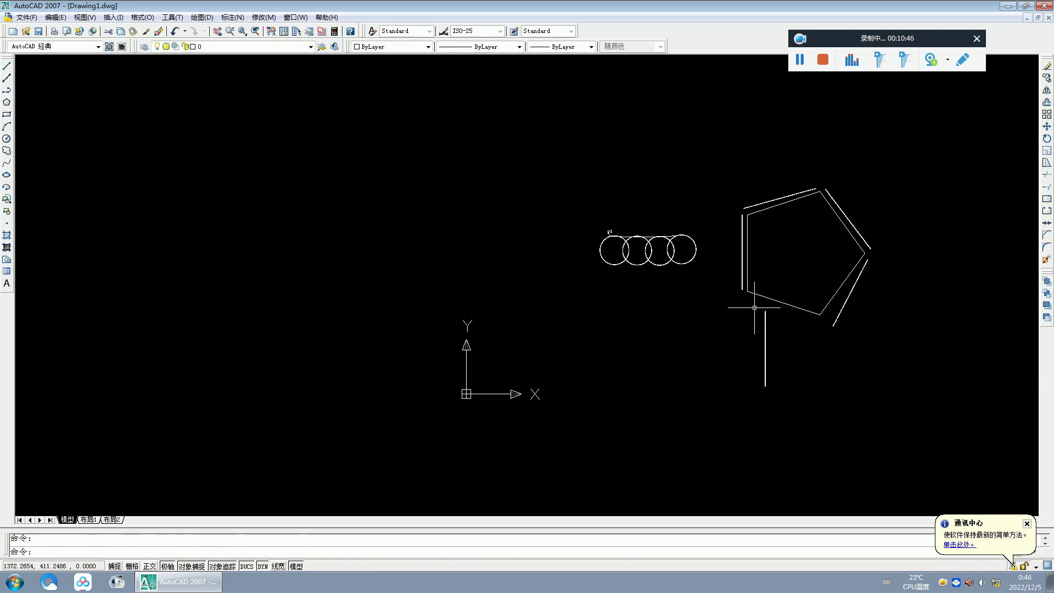
{"action": "scroll", "coordinate": [879, 279], "scroll_direction": "up", "scroll_amount": 2}
{"action": "scroll", "coordinate": [819, 278], "scroll_direction": "up", "scroll_amount": 2}
{"action": "scroll", "coordinate": [771, 344], "scroll_direction": "down", "scroll_amount": 5}
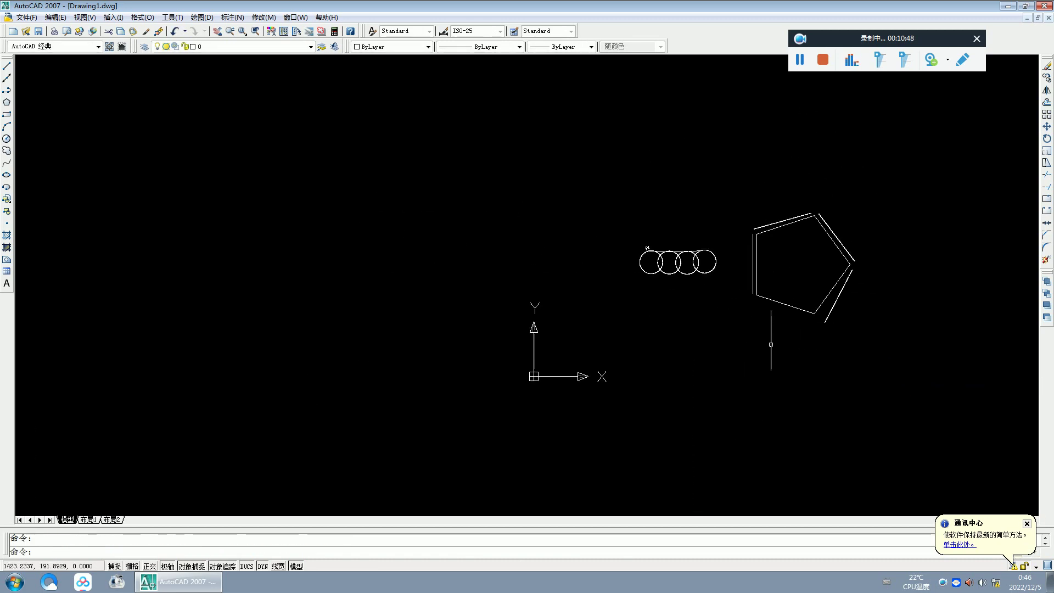
- Select the last vertical circle chain and rotate it
{"action": "left_click", "coordinate": [782, 384]}
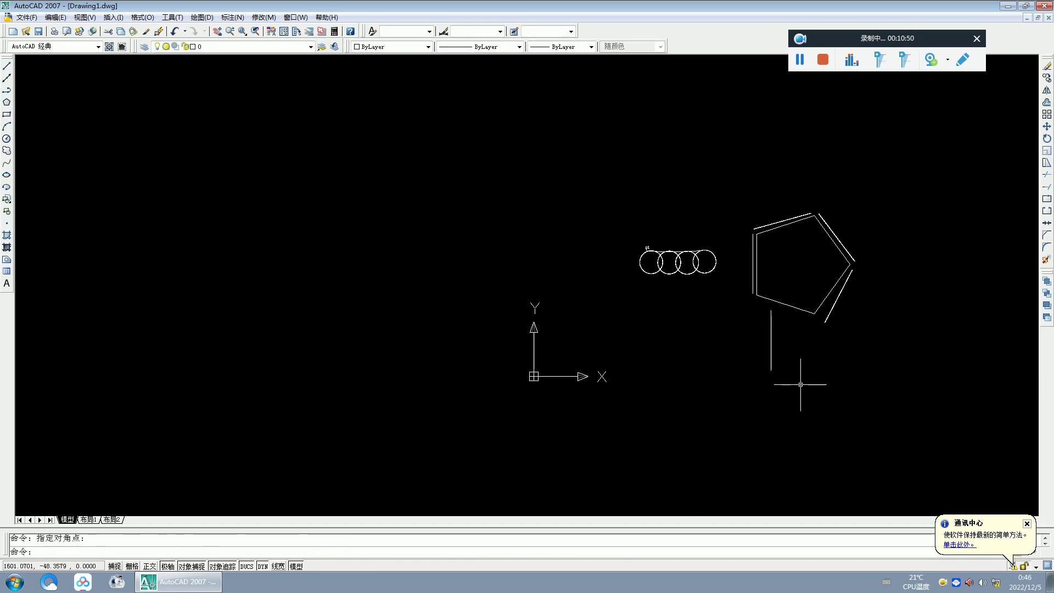
{"action": "scroll", "coordinate": [794, 316], "scroll_direction": "up", "scroll_amount": 5}
{"action": "scroll", "coordinate": [730, 280], "scroll_direction": "up", "scroll_amount": 3}
{"action": "scroll", "coordinate": [713, 242], "scroll_direction": "up", "scroll_amount": 3}
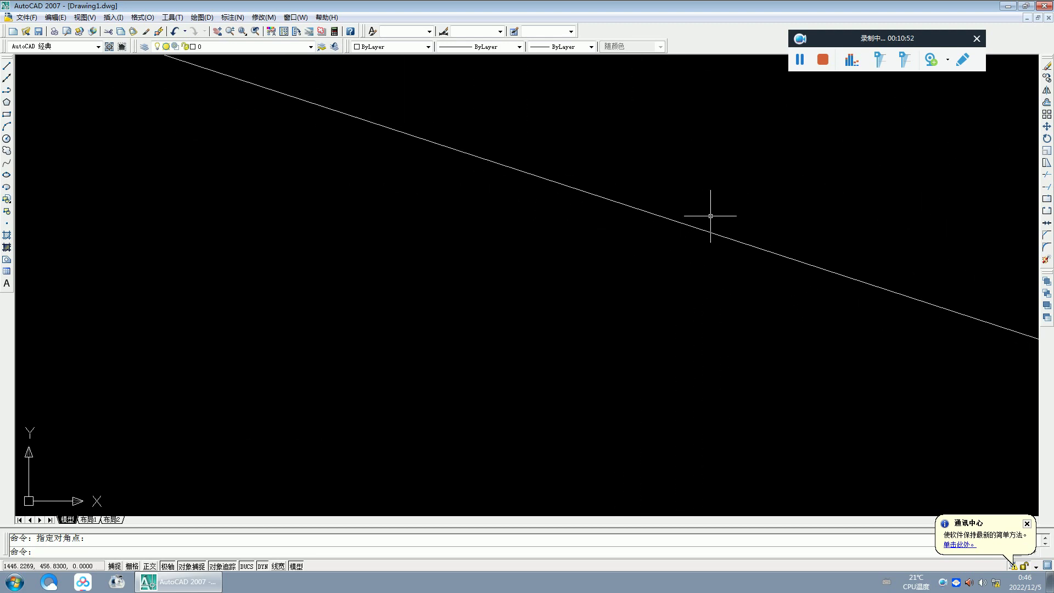
{"action": "scroll", "coordinate": [711, 231], "scroll_direction": "down", "scroll_amount": 2}
{"action": "scroll", "coordinate": [730, 269], "scroll_direction": "down", "scroll_amount": 5}
{"action": "scroll", "coordinate": [752, 301], "scroll_direction": "down", "scroll_amount": 4}
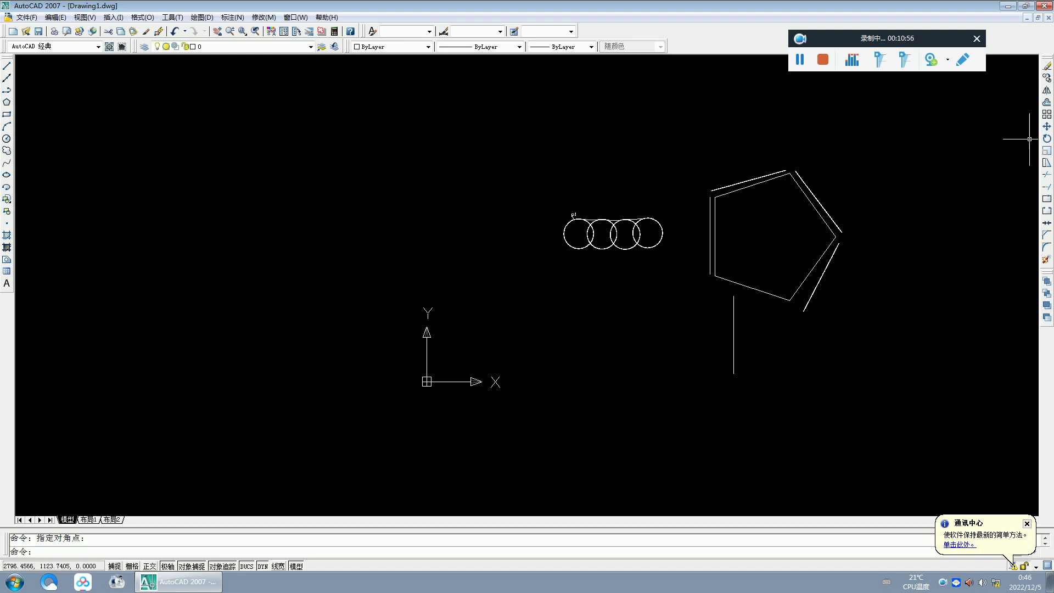
{"action": "left_click", "coordinate": [1048, 139]}
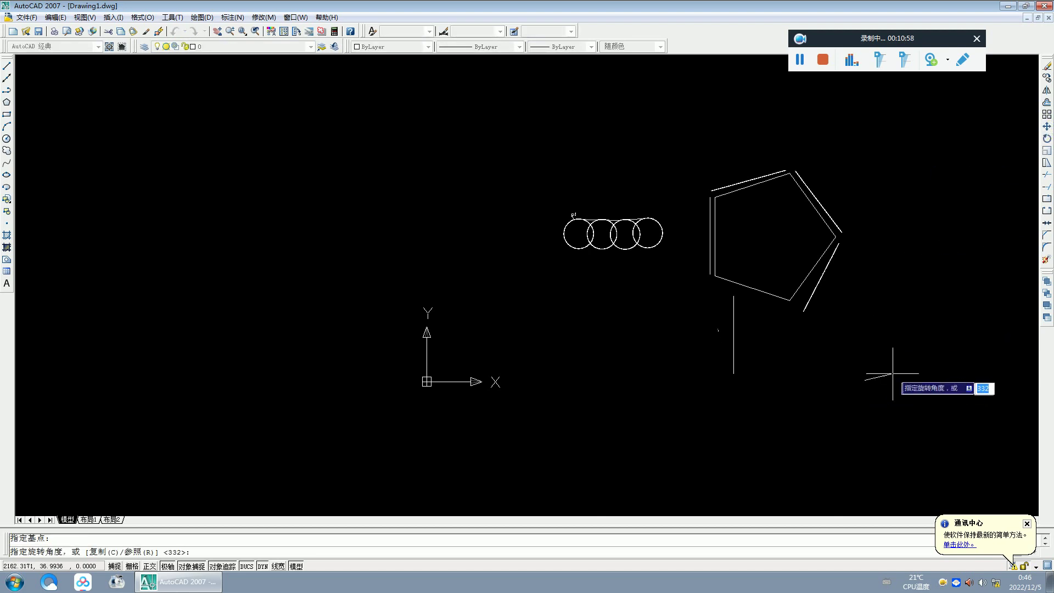
{"action": "left_click", "coordinate": [864, 380]}
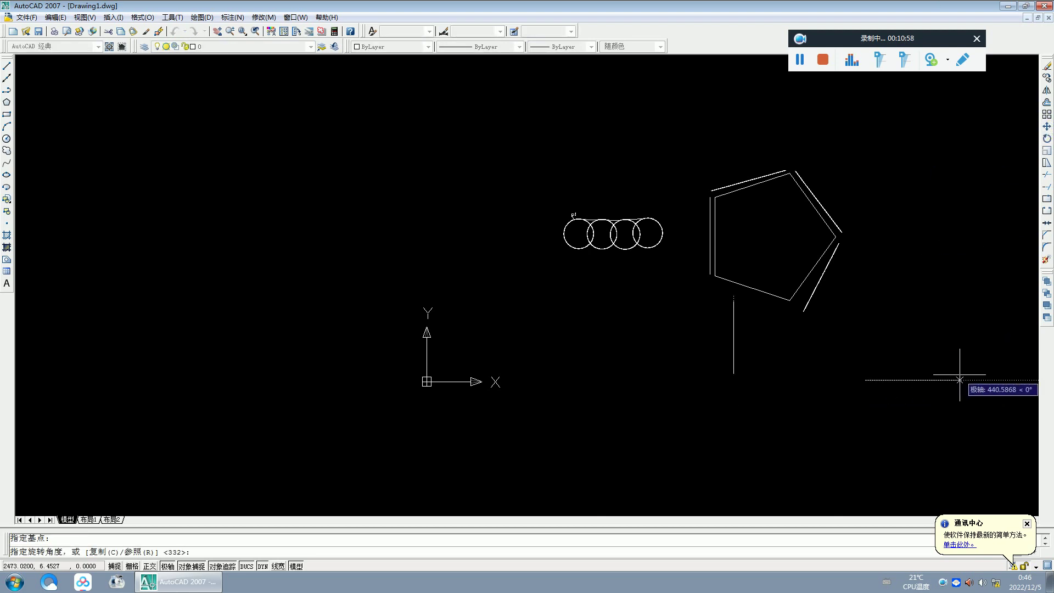
{"action": "left_click", "coordinate": [870, 290]}
- Move the rotated chain to just below the pentagon's lower-left edge
{"action": "scroll", "coordinate": [866, 351], "scroll_direction": "down", "scroll_amount": 2}
{"action": "left_click_drag", "start_coordinate": [780, 420], "coordinate": [903, 459]}
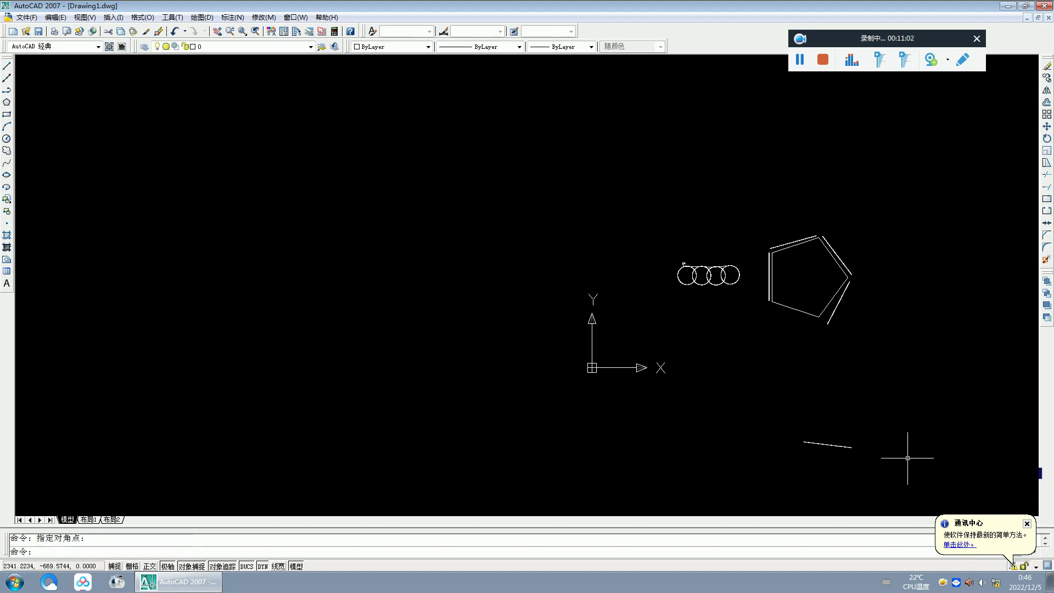
{"action": "left_click", "coordinate": [1047, 126]}
{"action": "left_click", "coordinate": [933, 349]}
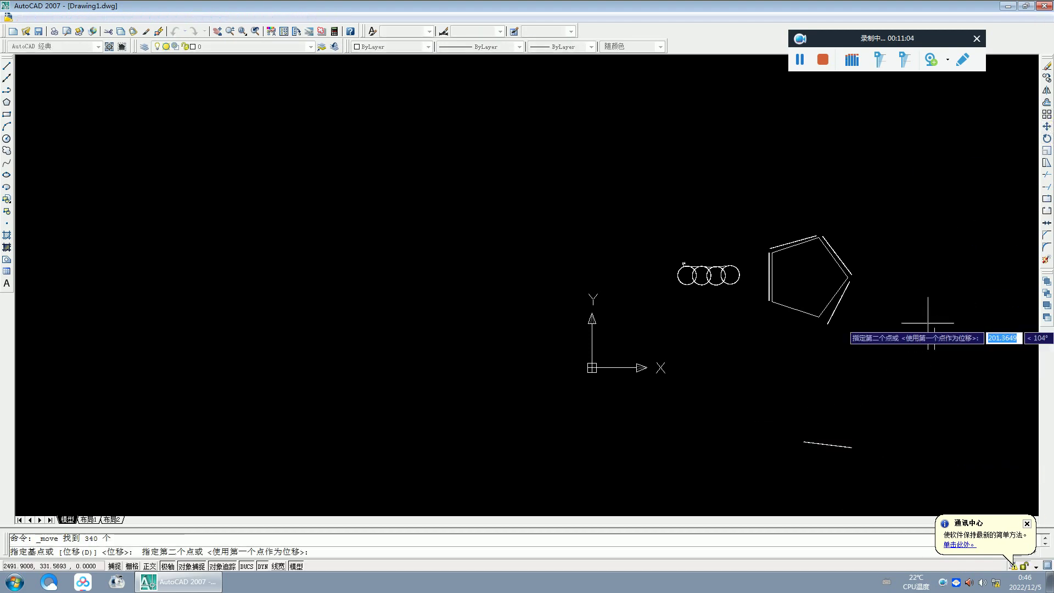
{"action": "left_click", "coordinate": [898, 224]}
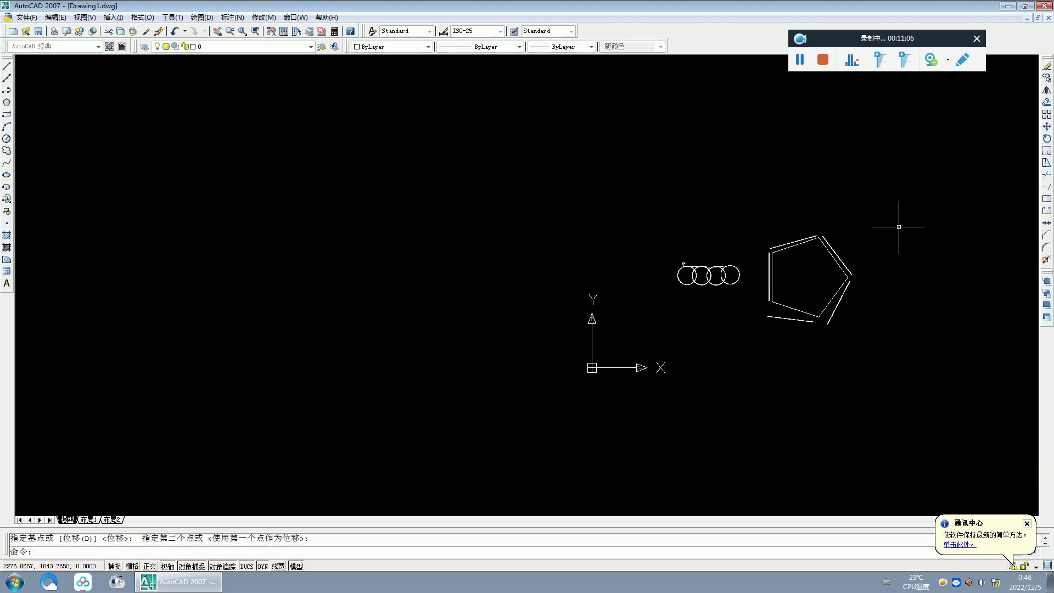
{"action": "scroll", "coordinate": [840, 316], "scroll_direction": "up", "scroll_amount": 3}
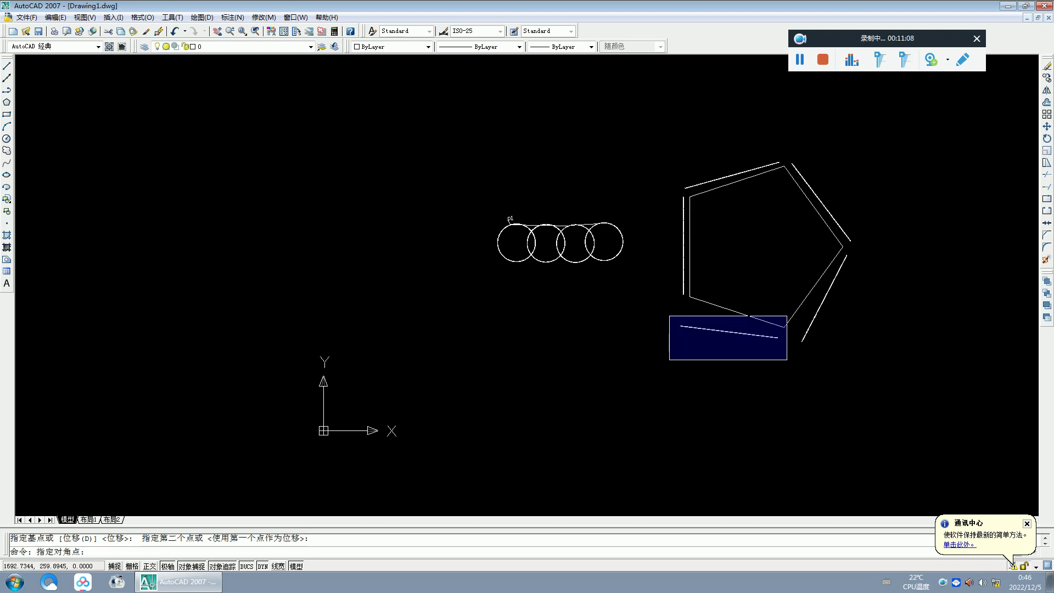
- Rotate the chain again to match the lower-left edge angle
{"action": "left_click", "coordinate": [791, 362]}
{"action": "left_click", "coordinate": [1048, 139]}
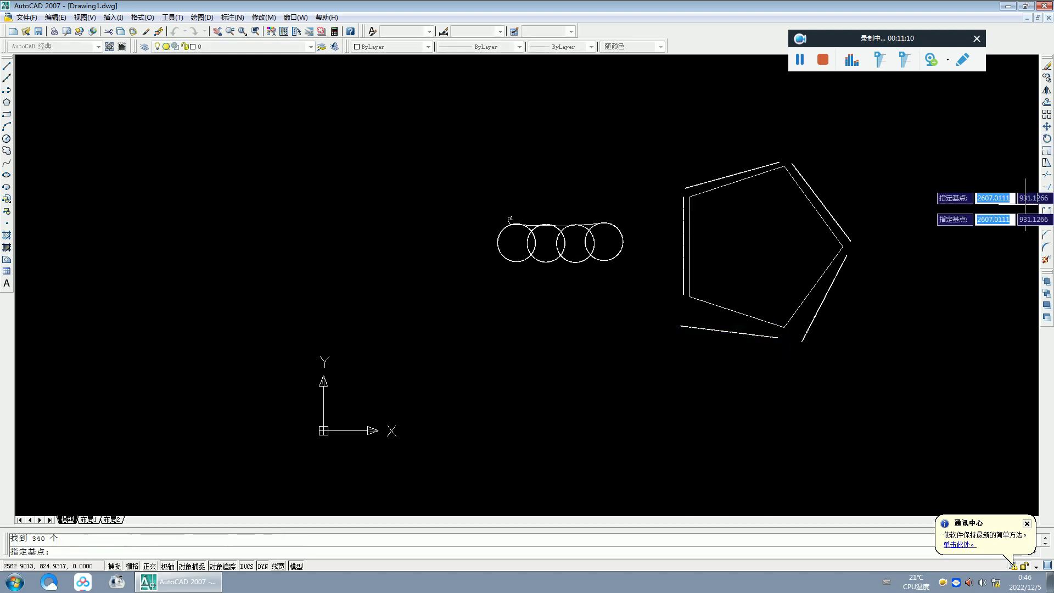
{"action": "left_click", "coordinate": [922, 351]}
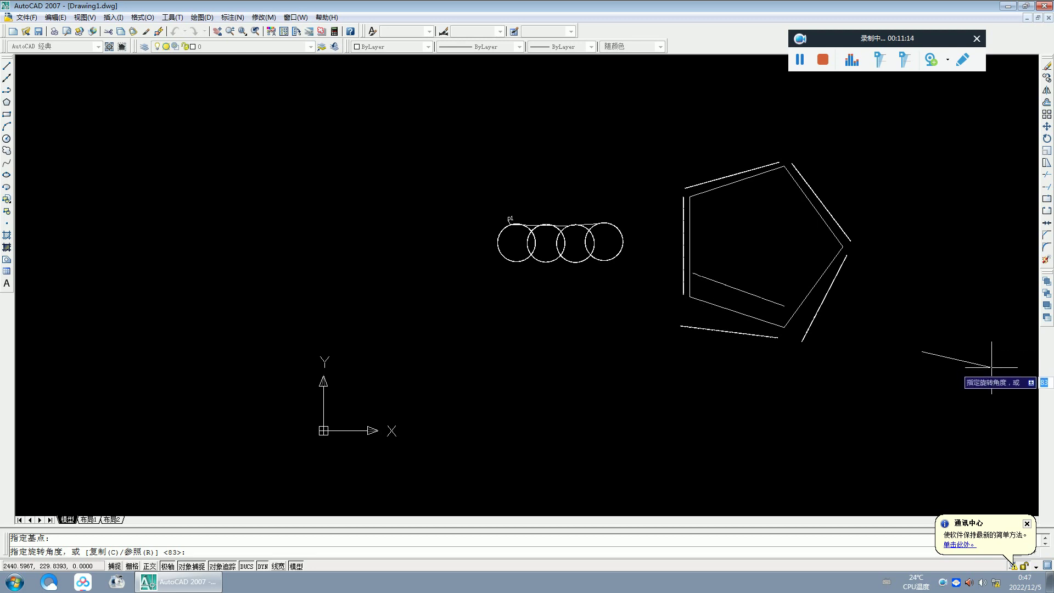
{"action": "key", "text": "Return"}
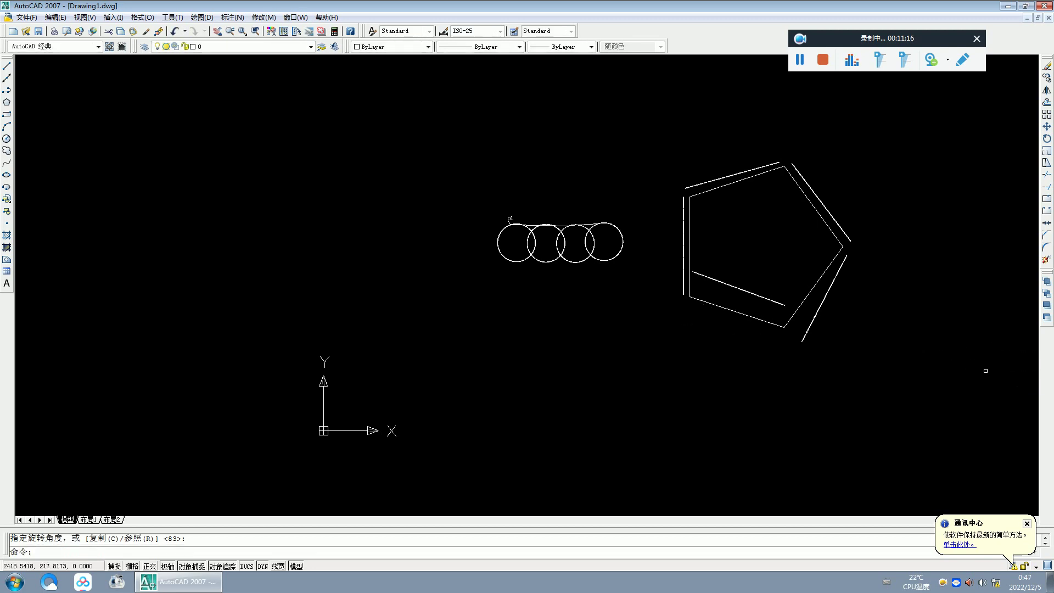
{"action": "left_click", "coordinate": [723, 282]}
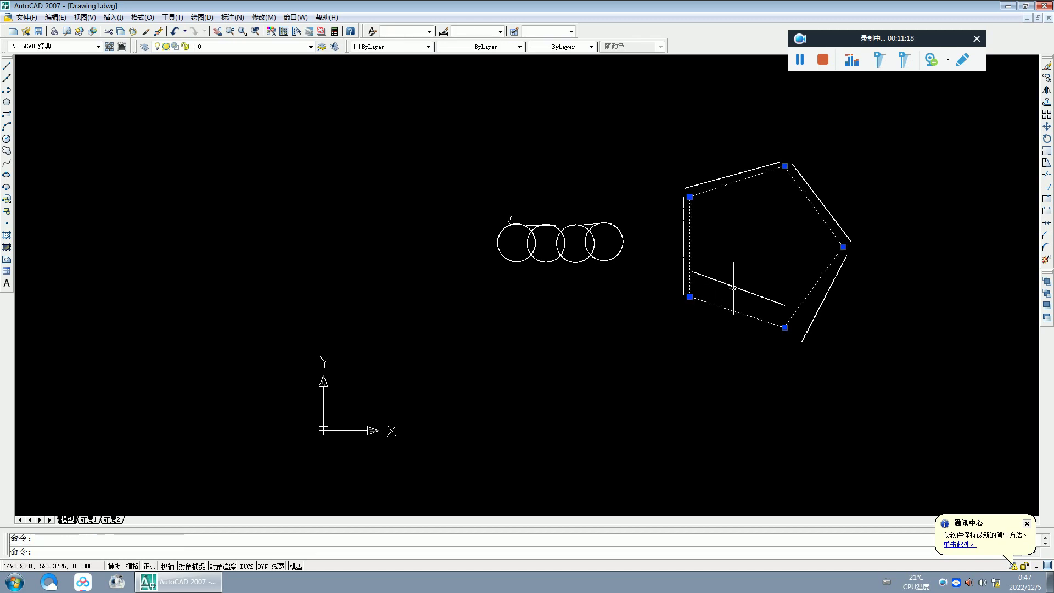
- Erase the guide pentagon and move the lower-left chain down into its edge position
{"action": "right_click", "coordinate": [734, 341]}
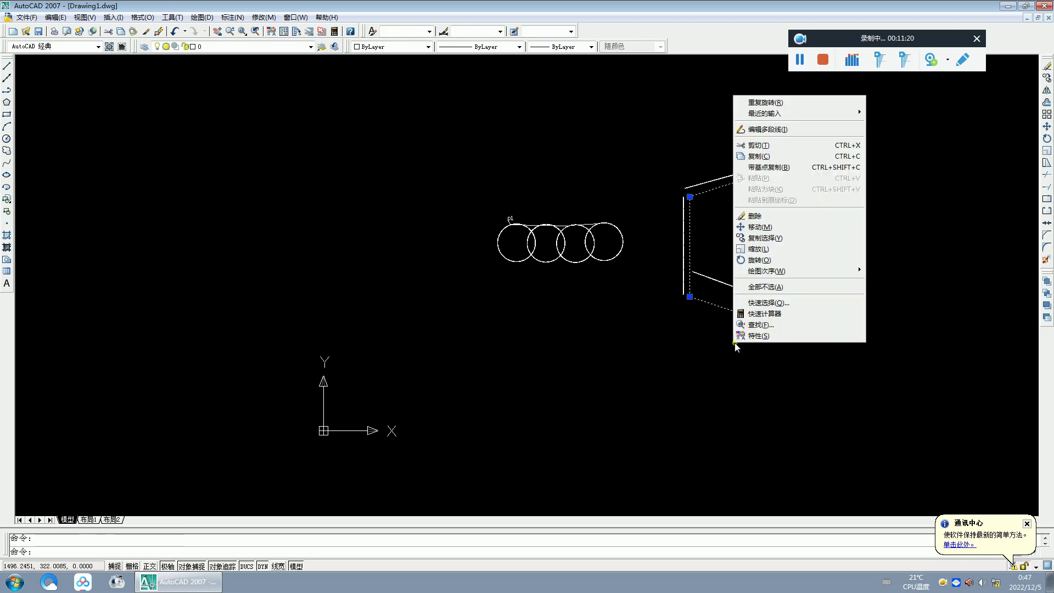
{"action": "left_click", "coordinate": [766, 217]}
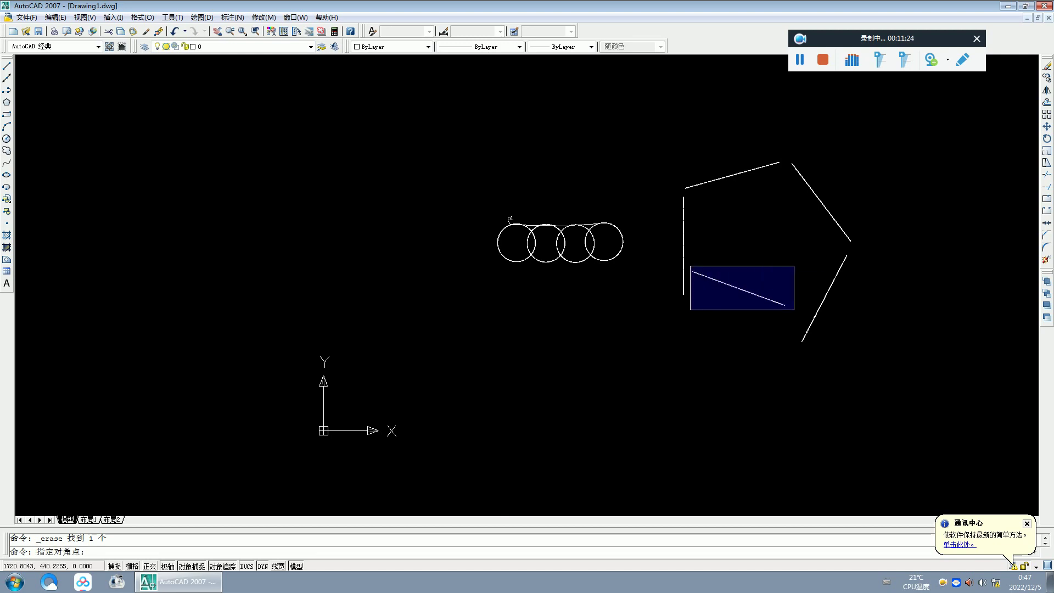
{"action": "left_click", "coordinate": [794, 309]}
{"action": "left_click", "coordinate": [1047, 127]}
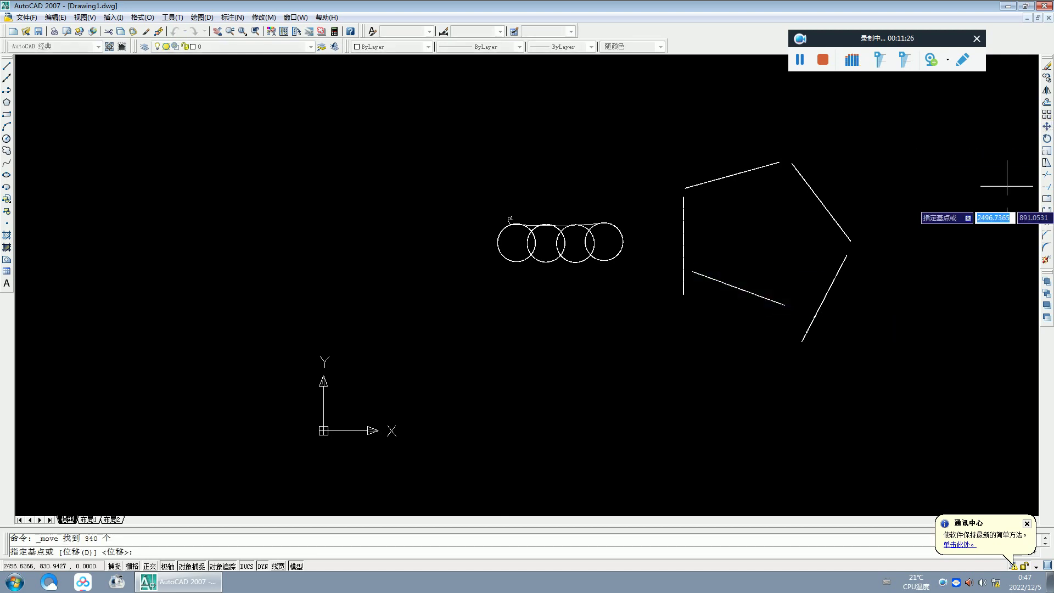
{"action": "left_click", "coordinate": [909, 332]}
{"action": "left_click", "coordinate": [909, 366]}
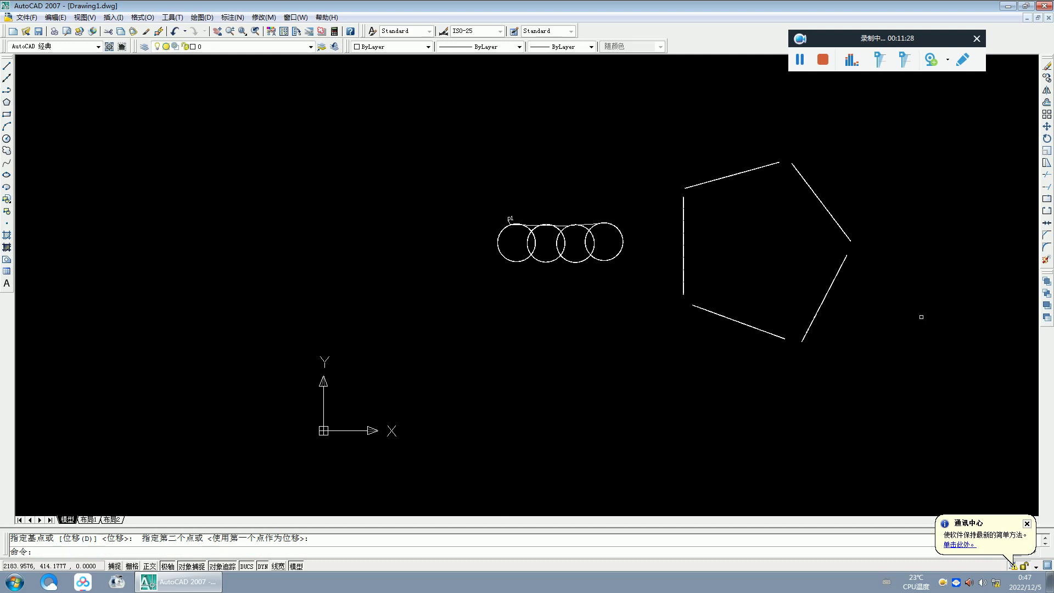
{"action": "scroll", "coordinate": [843, 343], "scroll_direction": "up", "scroll_amount": 3}
- Grip-stretch a chain end so the chains meet at the pentagon's top corner
{"action": "scroll", "coordinate": [795, 198], "scroll_direction": "down", "scroll_amount": 2}
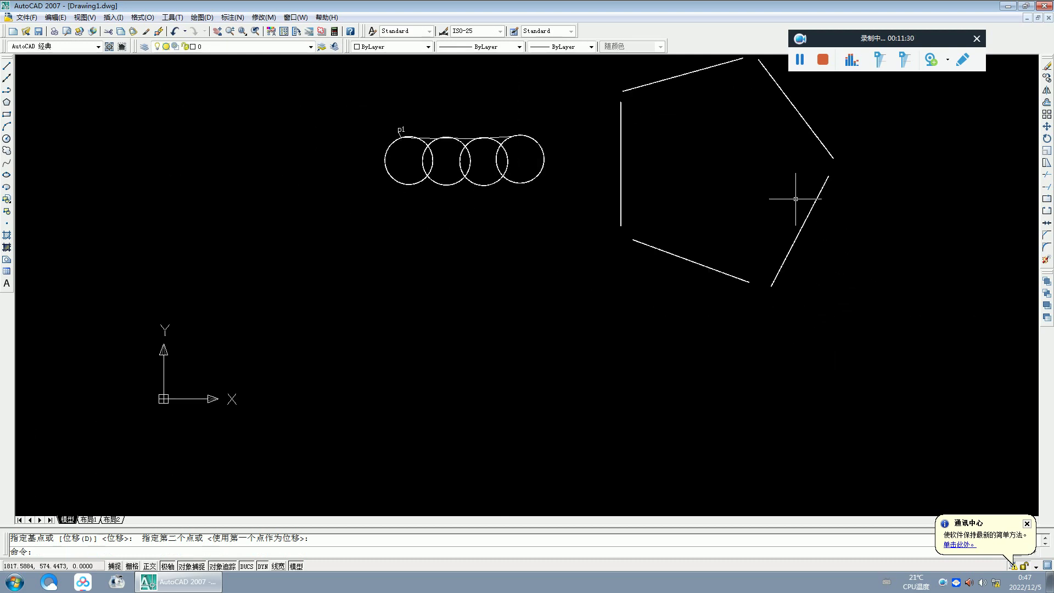
{"action": "scroll", "coordinate": [795, 205], "scroll_direction": "down", "scroll_amount": 2}
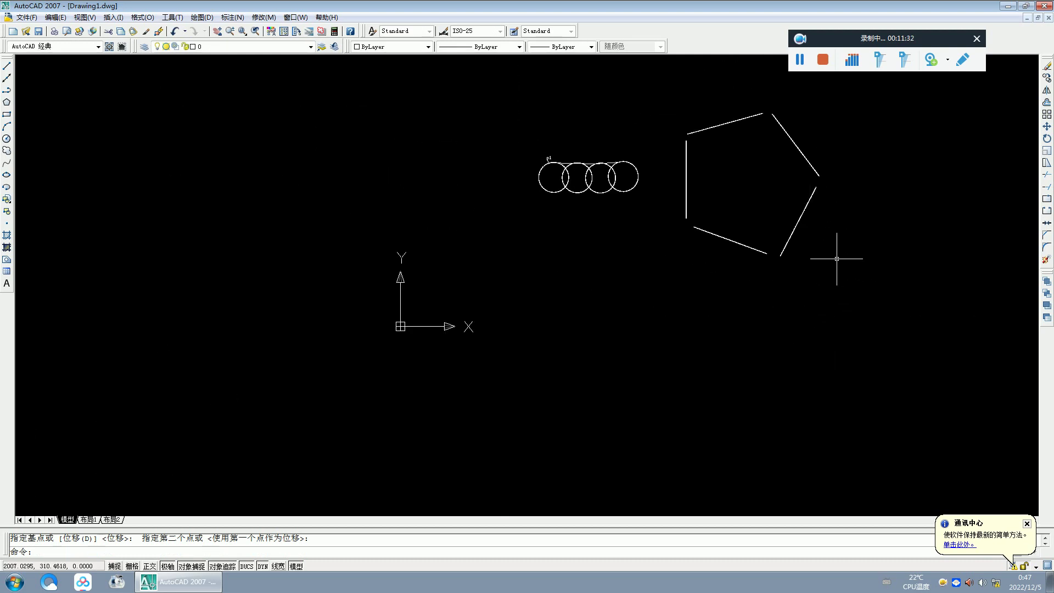
{"action": "scroll", "coordinate": [698, 127], "scroll_direction": "up", "scroll_amount": 2}
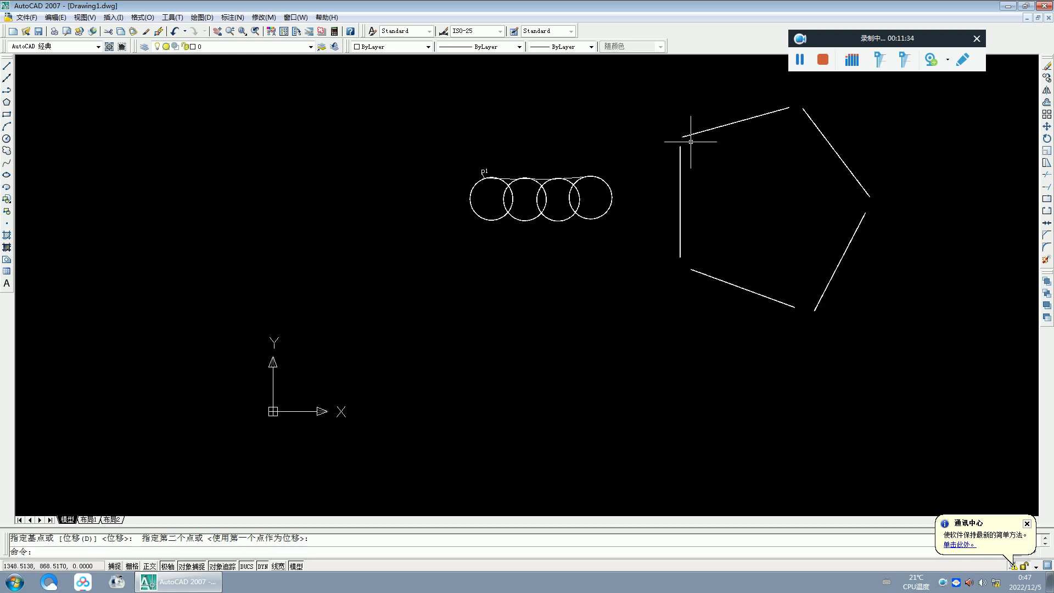
{"action": "scroll", "coordinate": [840, 94], "scroll_direction": "up", "scroll_amount": 3}
{"action": "scroll", "coordinate": [828, 136], "scroll_direction": "down", "scroll_amount": 3}
{"action": "scroll", "coordinate": [836, 134], "scroll_direction": "up", "scroll_amount": 4}
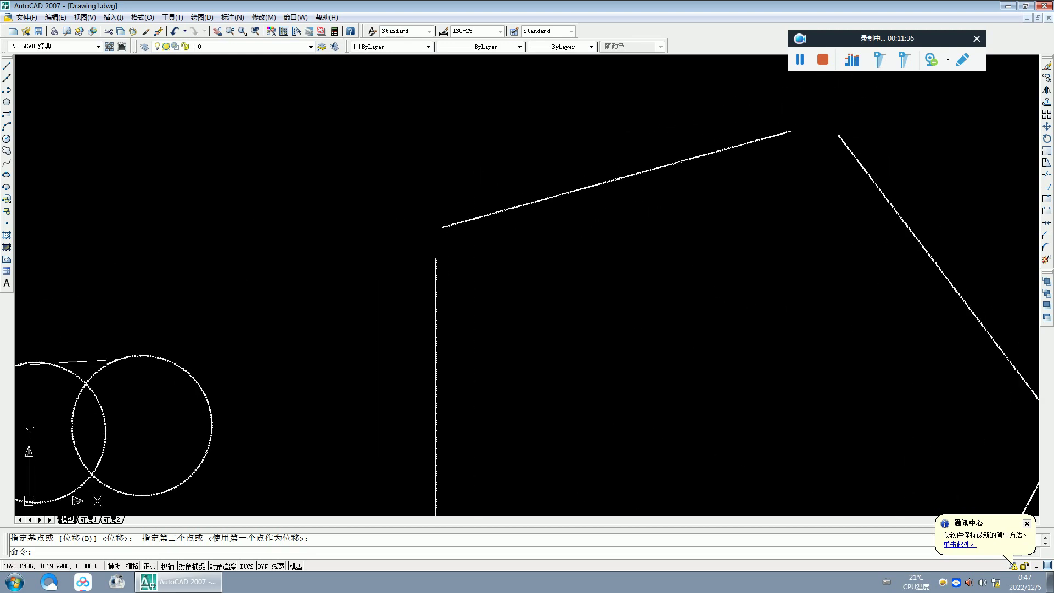
{"action": "scroll", "coordinate": [802, 152], "scroll_direction": "up", "scroll_amount": 3}
{"action": "scroll", "coordinate": [821, 149], "scroll_direction": "up", "scroll_amount": 3}
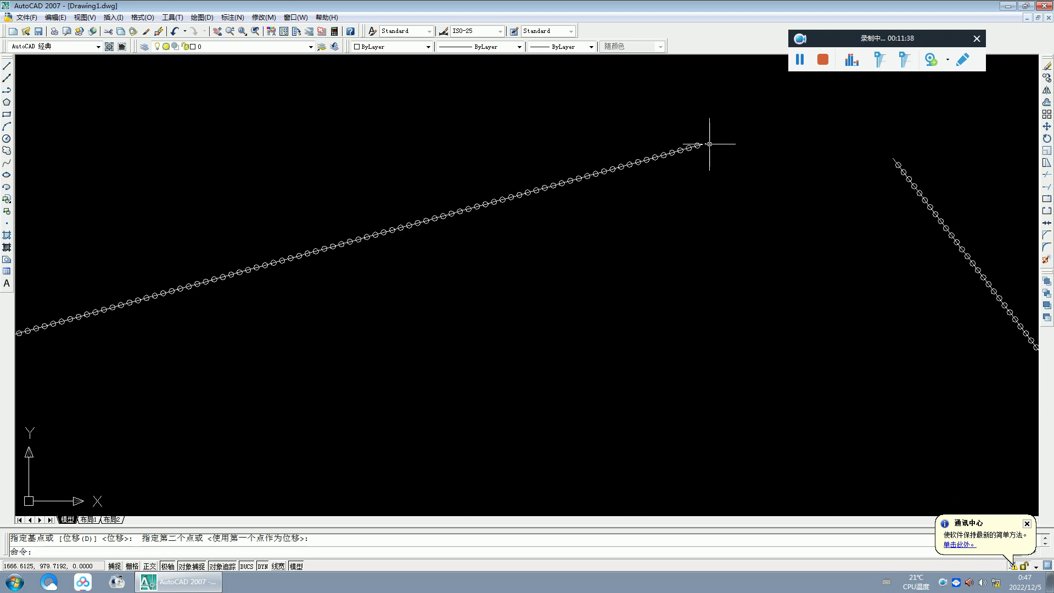
{"action": "left_click", "coordinate": [709, 144]}
{"action": "left_click", "coordinate": [705, 143]}
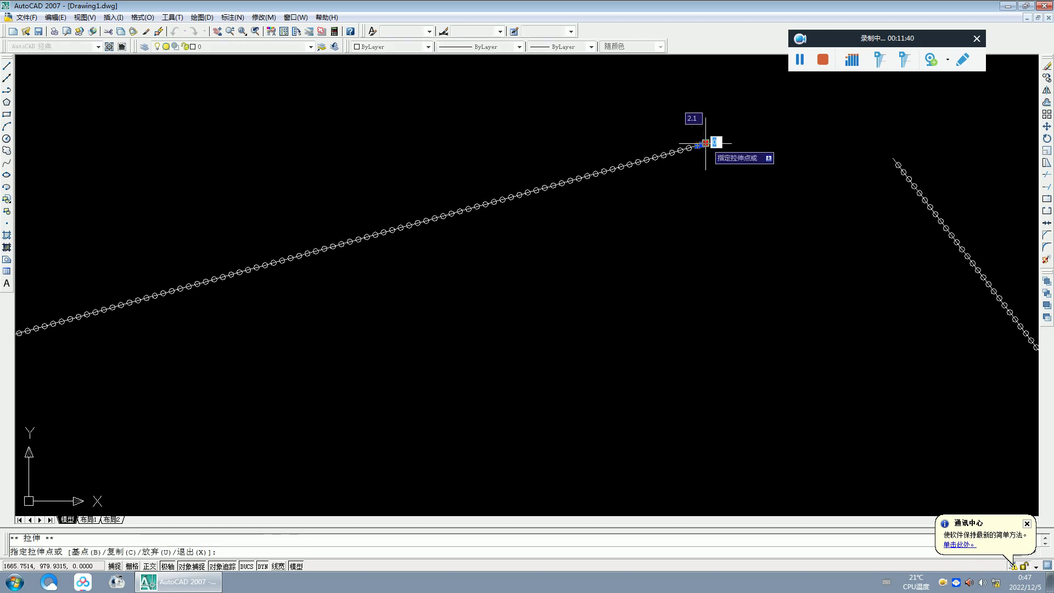
{"action": "left_click", "coordinate": [893, 158]}
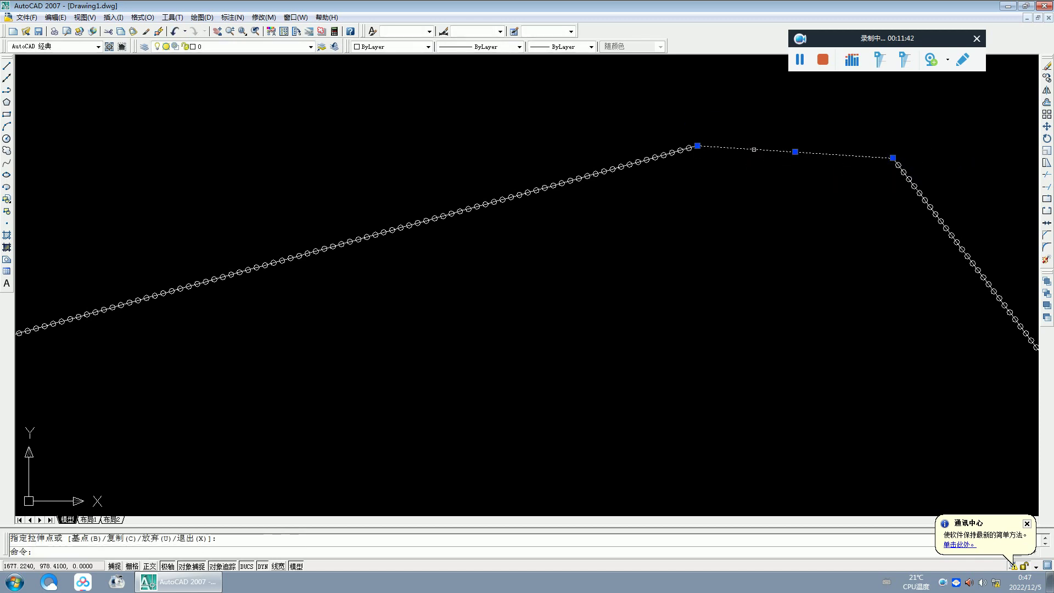
{"action": "scroll", "coordinate": [733, 156], "scroll_direction": "down", "scroll_amount": 5}
{"action": "scroll", "coordinate": [839, 253], "scroll_direction": "up", "scroll_amount": 3}
{"action": "scroll", "coordinate": [819, 254], "scroll_direction": "up", "scroll_amount": 2}
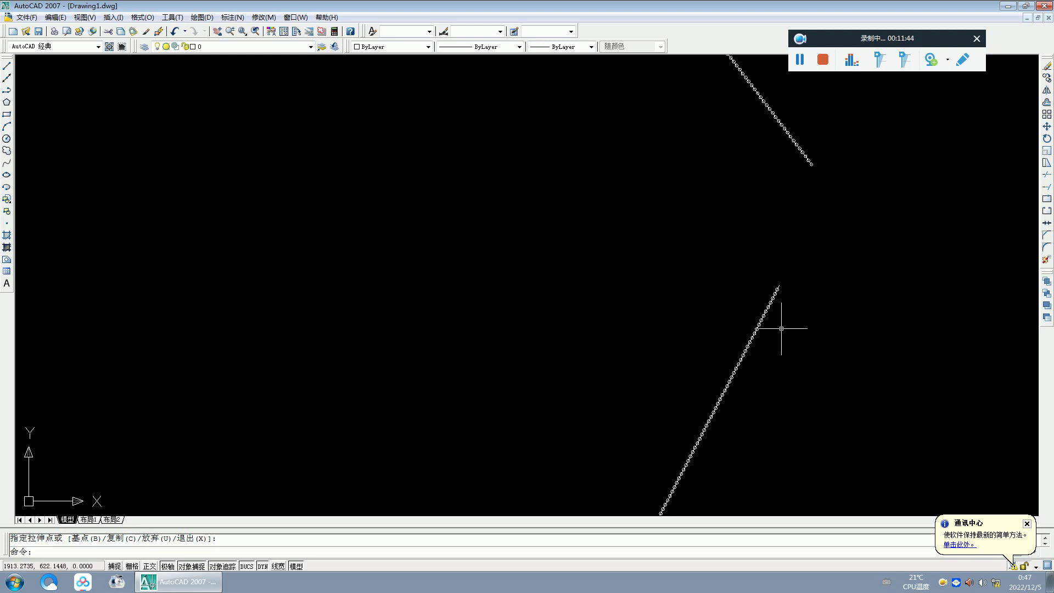
{"action": "scroll", "coordinate": [778, 329], "scroll_direction": "up", "scroll_amount": 2}
{"action": "left_click", "coordinate": [776, 249]}
{"action": "scroll", "coordinate": [816, 273], "scroll_direction": "down", "scroll_amount": 2}
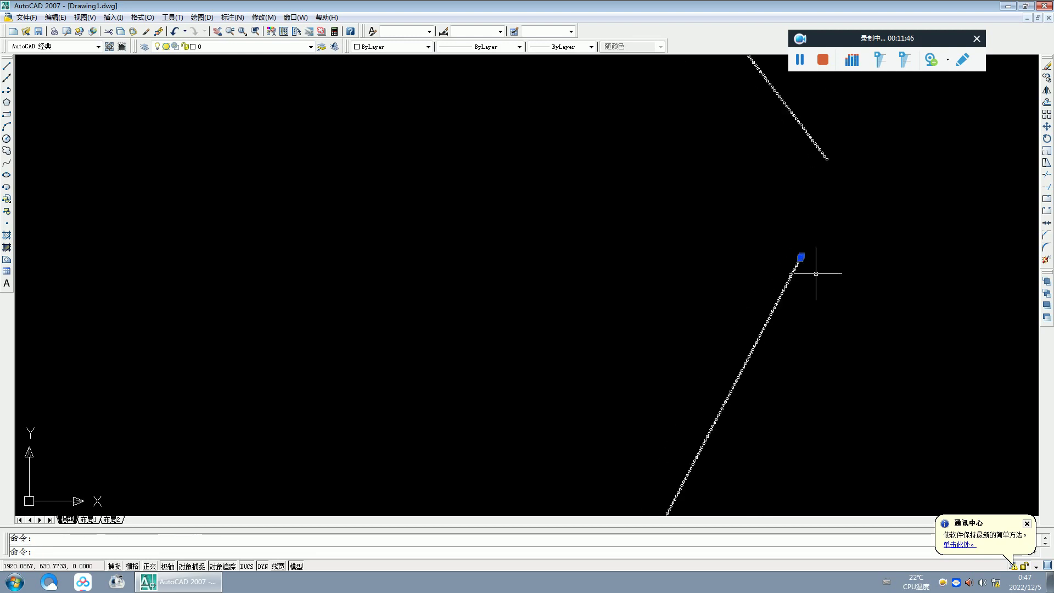
{"action": "scroll", "coordinate": [831, 244], "scroll_direction": "up", "scroll_amount": 1}
{"action": "scroll", "coordinate": [808, 253], "scroll_direction": "up", "scroll_amount": 1}
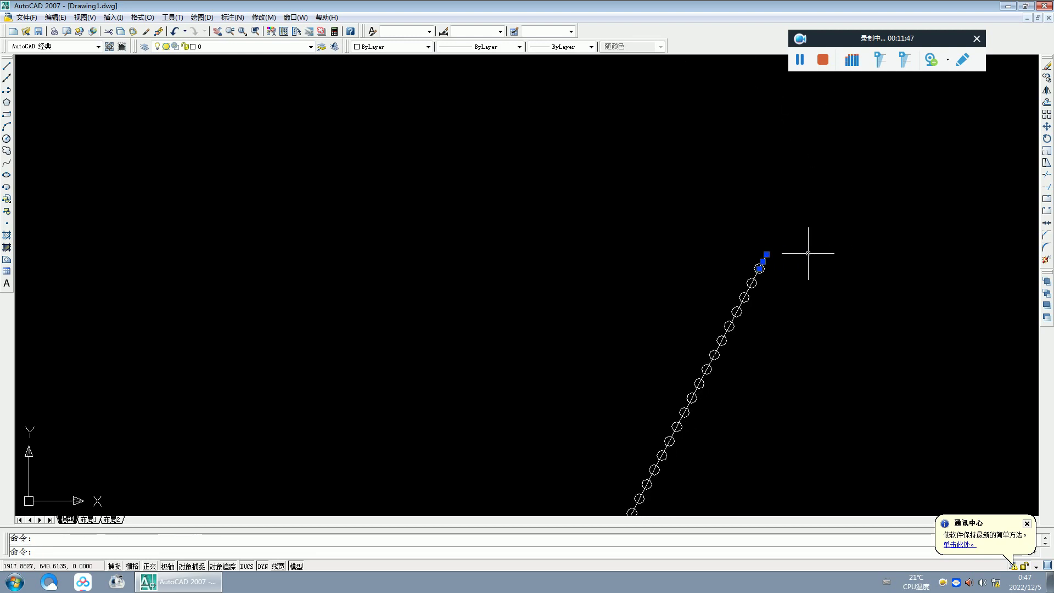
- Stretch the right-side chain's end to close the right corner
{"action": "left_click", "coordinate": [764, 258]}
{"action": "scroll", "coordinate": [801, 209], "scroll_direction": "down", "scroll_amount": 1}
{"action": "scroll", "coordinate": [807, 177], "scroll_direction": "down", "scroll_amount": 1}
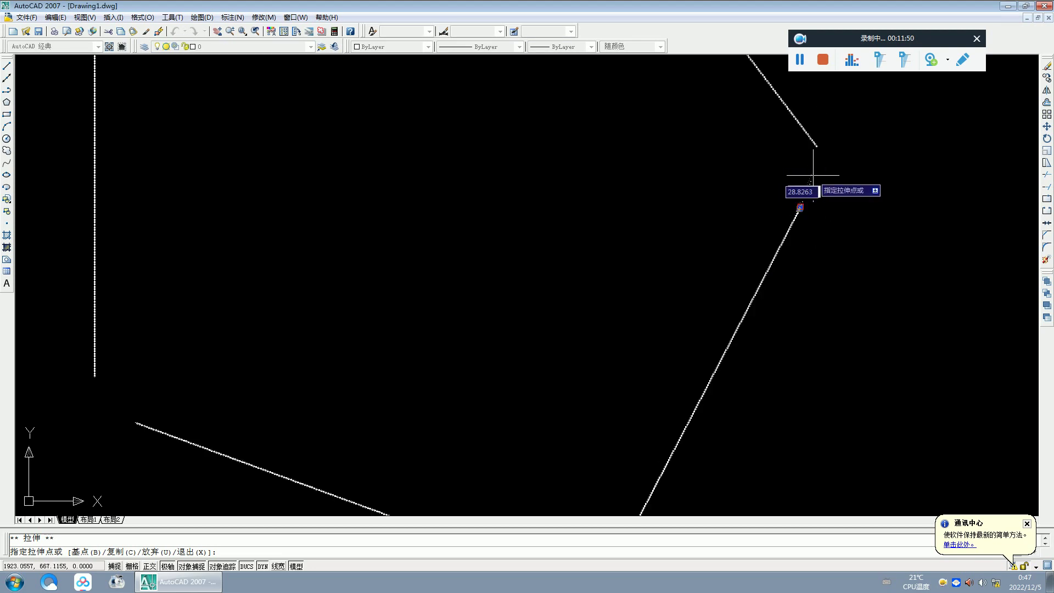
{"action": "scroll", "coordinate": [819, 141], "scroll_direction": "up", "scroll_amount": 1}
{"action": "left_click", "coordinate": [791, 159]}
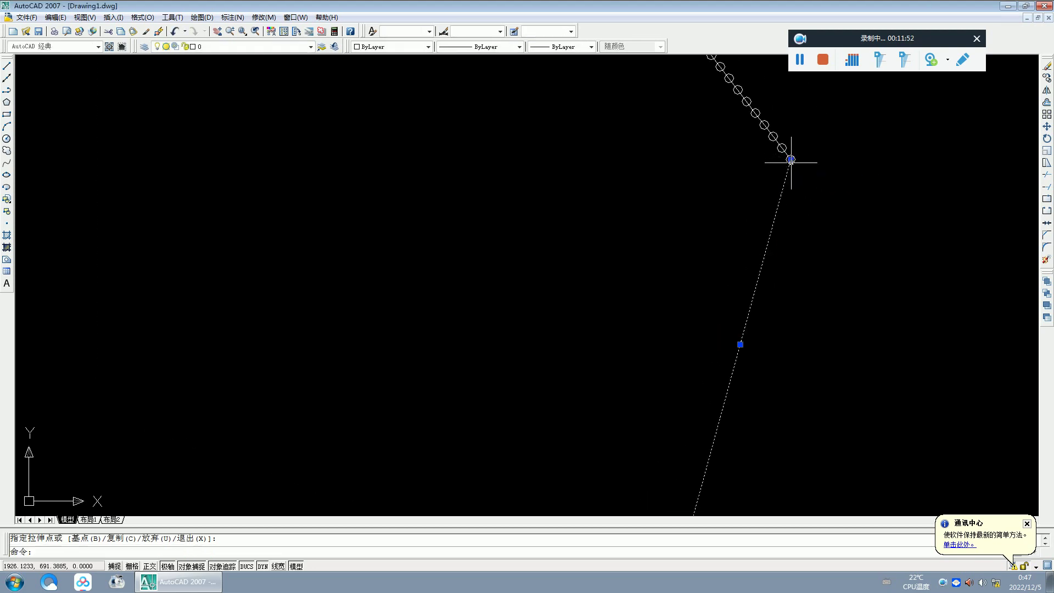
{"action": "right_click", "coordinate": [791, 162]}
{"action": "left_click", "coordinate": [951, 224]}
{"action": "scroll", "coordinate": [860, 190], "scroll_direction": "down", "scroll_amount": 4}
{"action": "key", "text": "Escape"}
{"action": "scroll", "coordinate": [928, 227], "scroll_direction": "down", "scroll_amount": 3}
- Draw a line at the lower-right corner from one chain's last circle to the next chain's circle
{"action": "scroll", "coordinate": [896, 225], "scroll_direction": "down", "scroll_amount": 2}
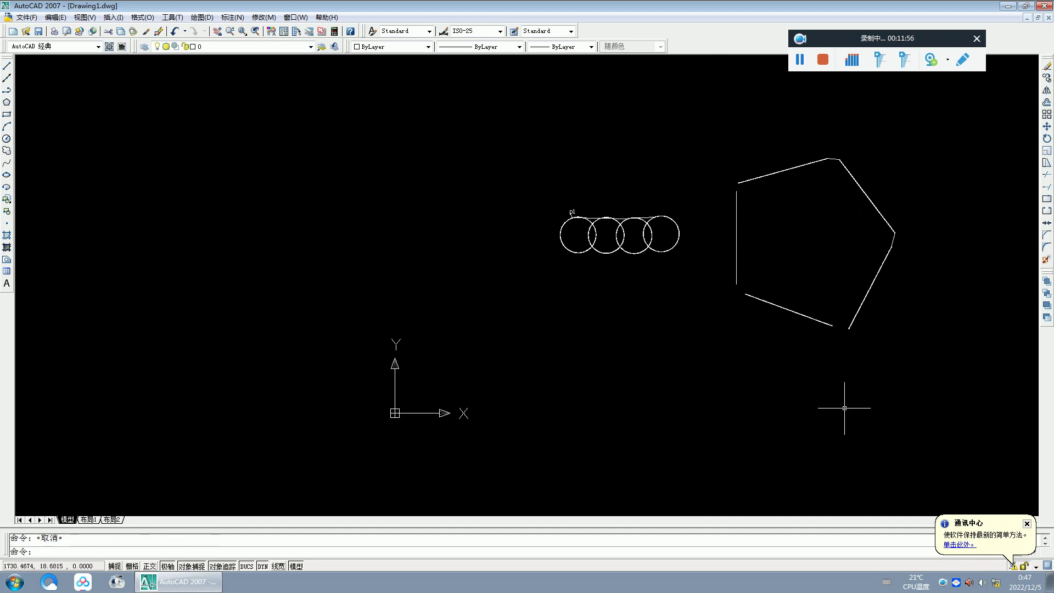
{"action": "scroll", "coordinate": [843, 410], "scroll_direction": "up", "scroll_amount": 4}
{"action": "scroll", "coordinate": [829, 346], "scroll_direction": "up", "scroll_amount": 2}
{"action": "scroll", "coordinate": [849, 164], "scroll_direction": "up", "scroll_amount": 2}
{"action": "scroll", "coordinate": [848, 172], "scroll_direction": "up", "scroll_amount": 3}
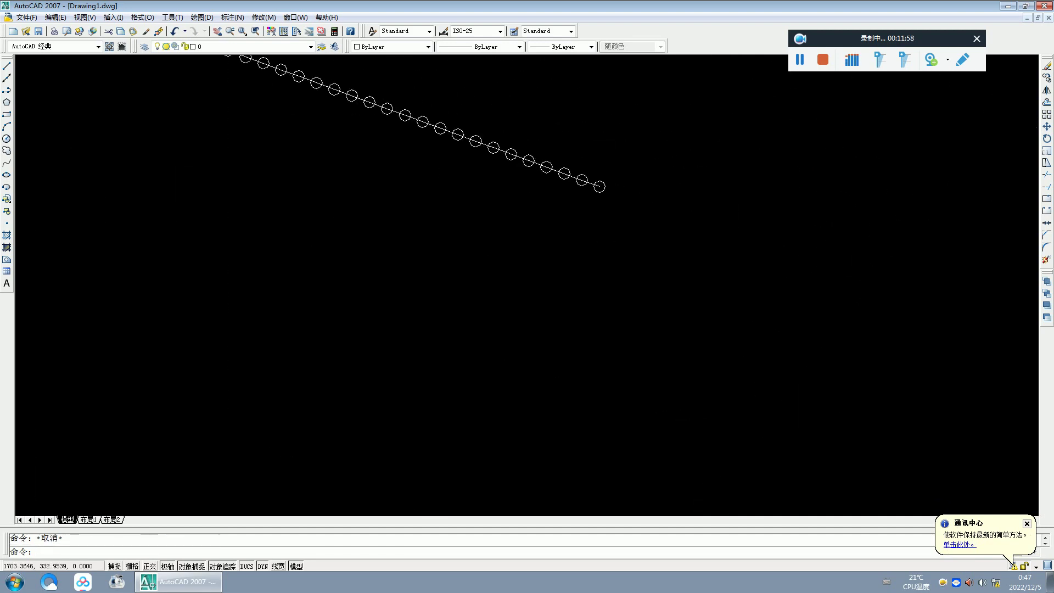
{"action": "scroll", "coordinate": [872, 219], "scroll_direction": "down", "scroll_amount": 4}
{"action": "scroll", "coordinate": [1007, 244], "scroll_direction": "down", "scroll_amount": 2}
{"action": "scroll", "coordinate": [875, 219], "scroll_direction": "up", "scroll_amount": 3}
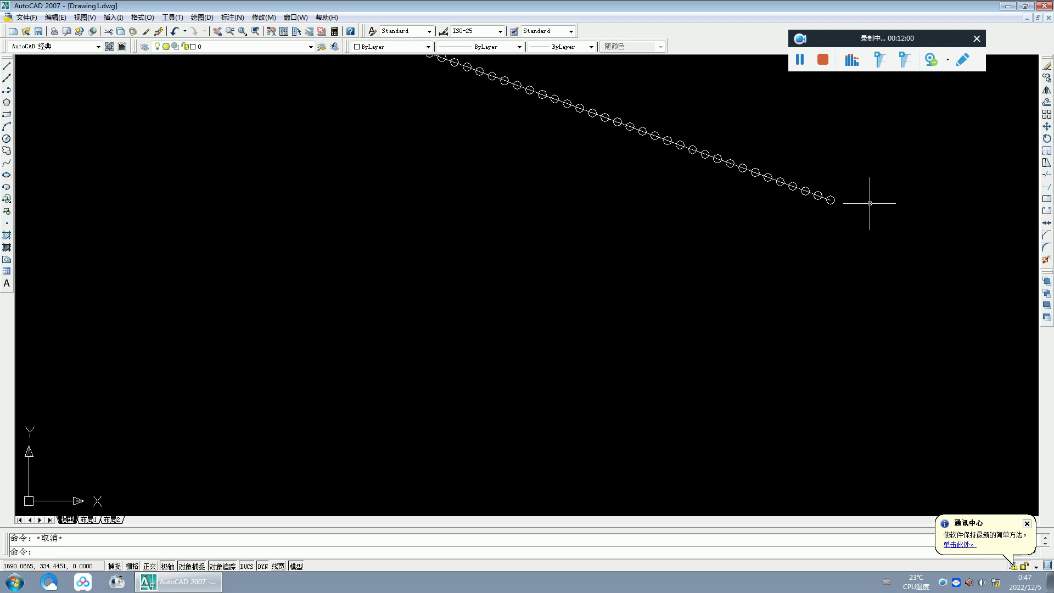
{"action": "scroll", "coordinate": [856, 210], "scroll_direction": "up", "scroll_amount": 4}
{"action": "scroll", "coordinate": [823, 208], "scroll_direction": "up", "scroll_amount": 2}
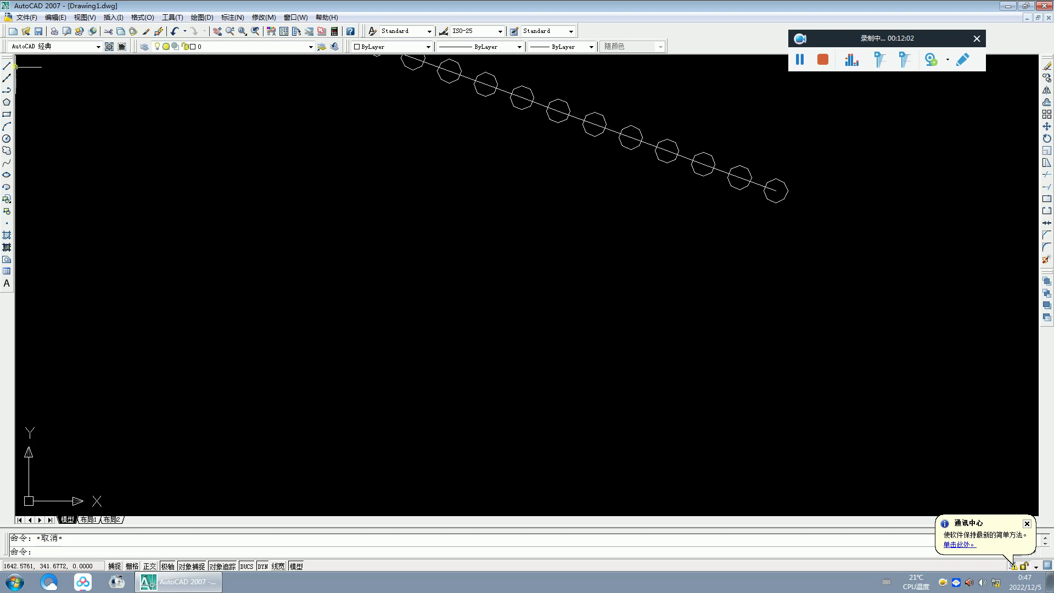
{"action": "left_click", "coordinate": [7, 66]}
{"action": "left_click", "coordinate": [775, 191]}
{"action": "scroll", "coordinate": [839, 239], "scroll_direction": "down", "scroll_amount": 2}
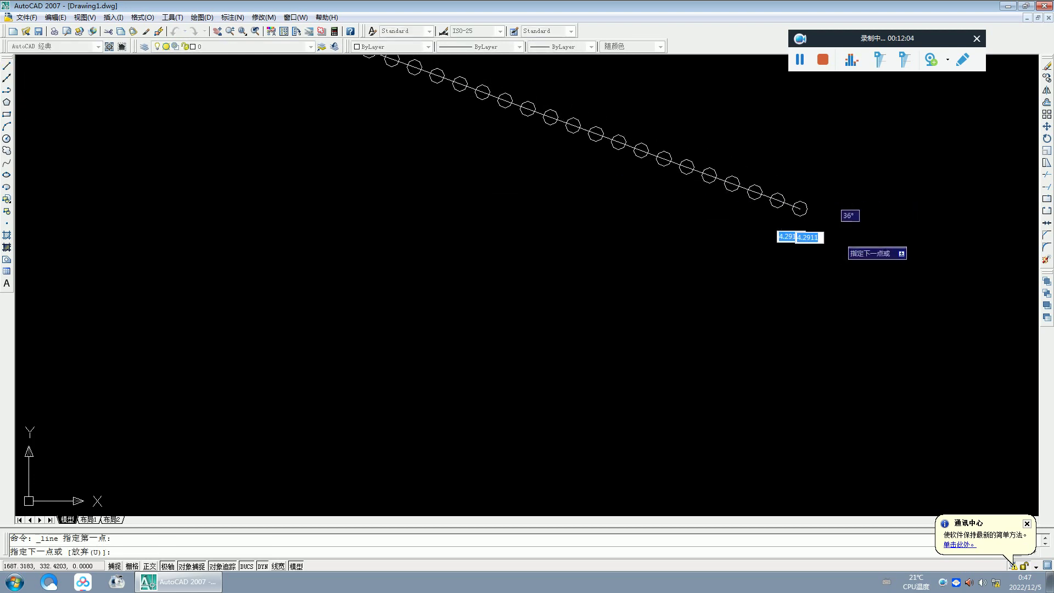
{"action": "scroll", "coordinate": [837, 252], "scroll_direction": "down", "scroll_amount": 3}
{"action": "scroll", "coordinate": [856, 187], "scroll_direction": "up", "scroll_amount": 2}
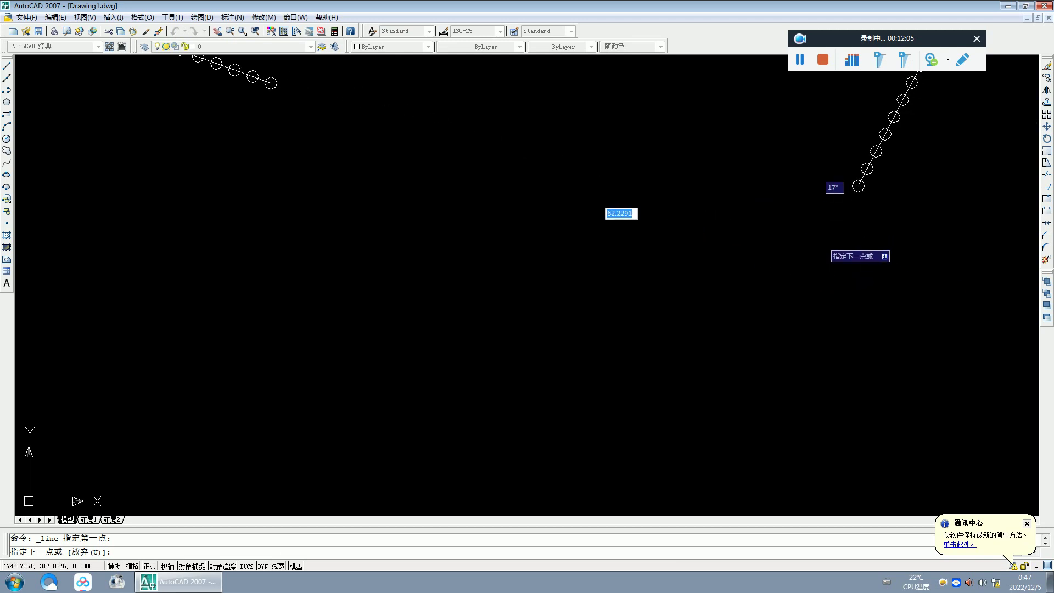
{"action": "left_click", "coordinate": [858, 186]}
{"action": "right_click", "coordinate": [859, 185]}
{"action": "left_click", "coordinate": [883, 195]}
{"action": "scroll", "coordinate": [833, 262], "scroll_direction": "down", "scroll_amount": 5}
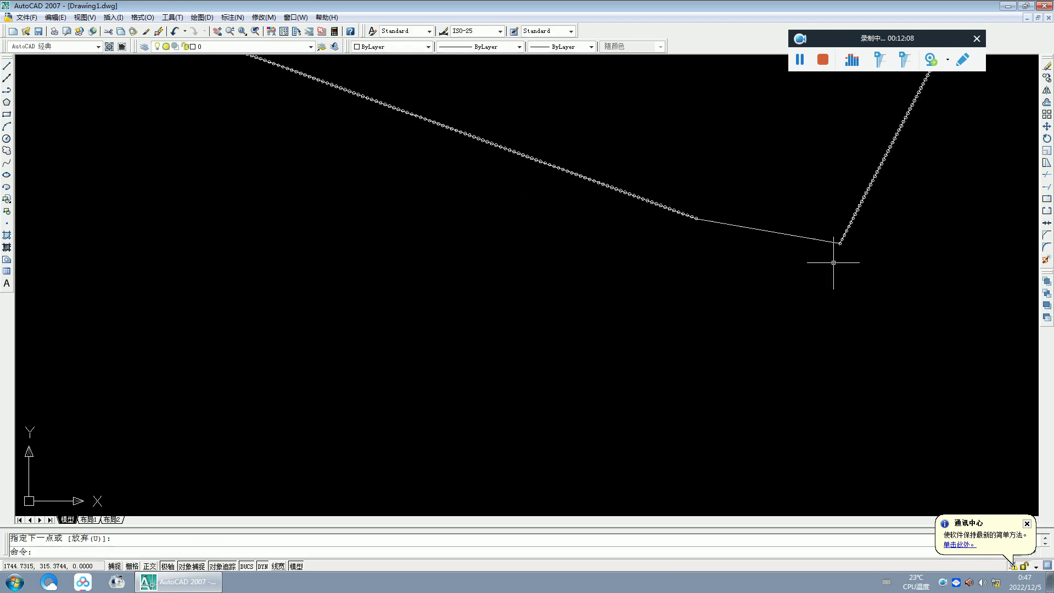
{"action": "scroll", "coordinate": [846, 269], "scroll_direction": "down", "scroll_amount": 5}
{"action": "scroll", "coordinate": [858, 223], "scroll_direction": "up", "scroll_amount": 3}
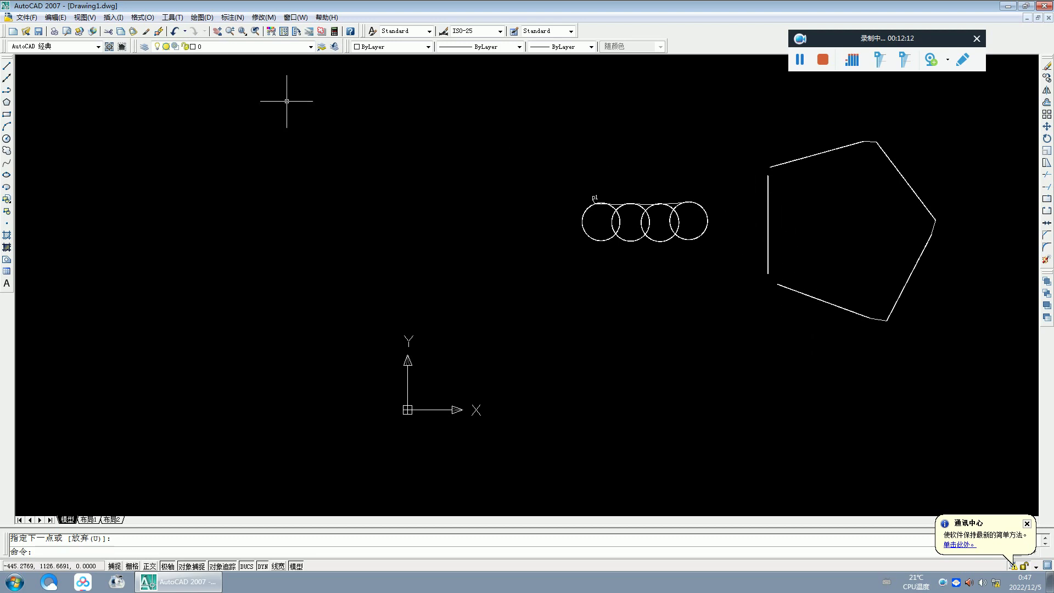
{"action": "scroll", "coordinate": [585, 210], "scroll_direction": "up", "scroll_amount": 2}
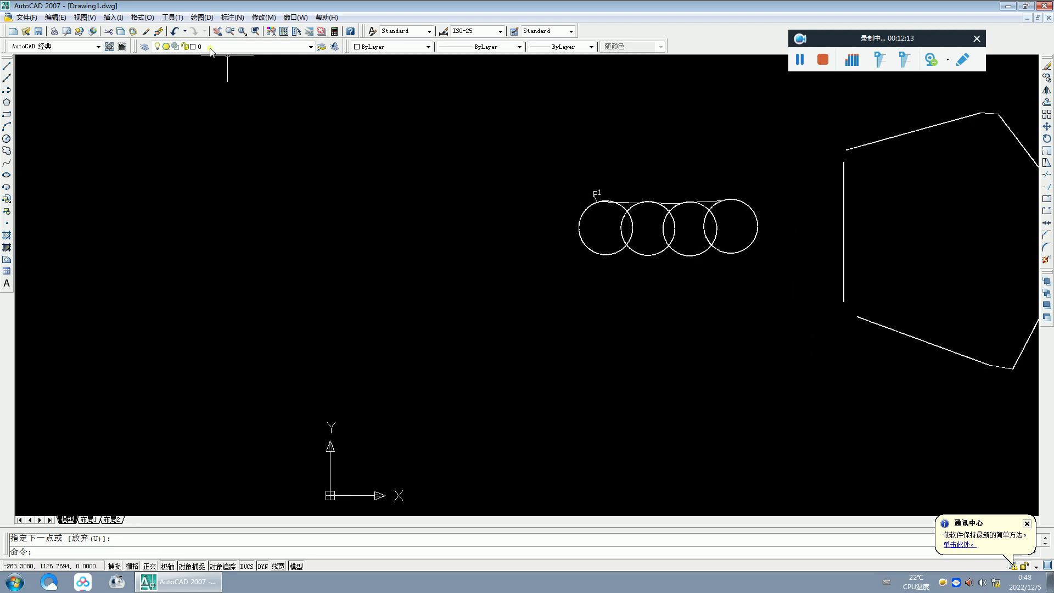
- Start single-line text above the pentagon's upper-left edge at height 13.1592 and 0° rotation
{"action": "left_click", "coordinate": [202, 17]}
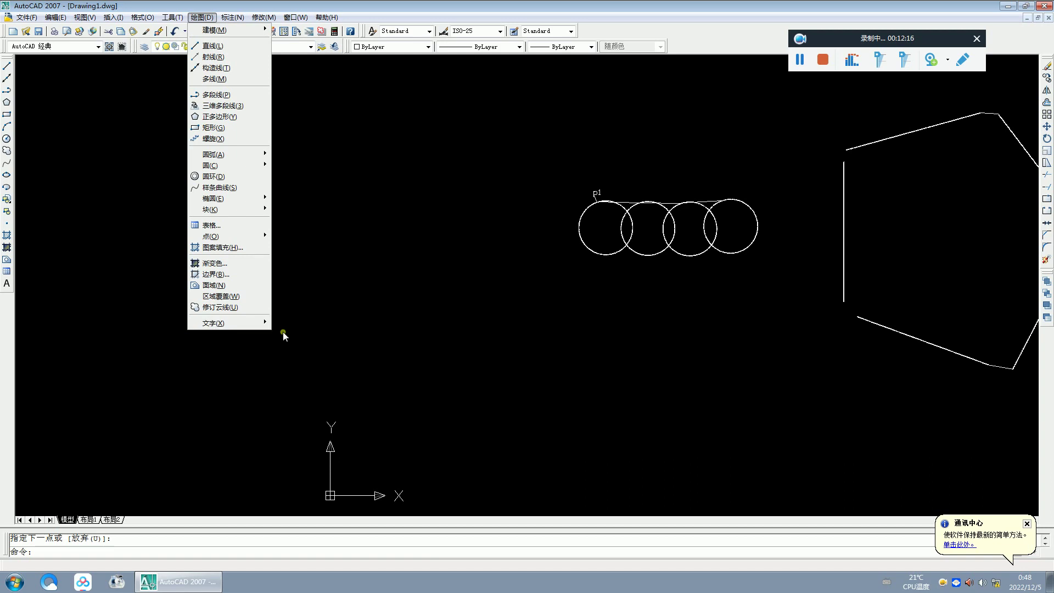
{"action": "mouse_move", "coordinate": [230, 323]}
{"action": "left_click", "coordinate": [296, 332]}
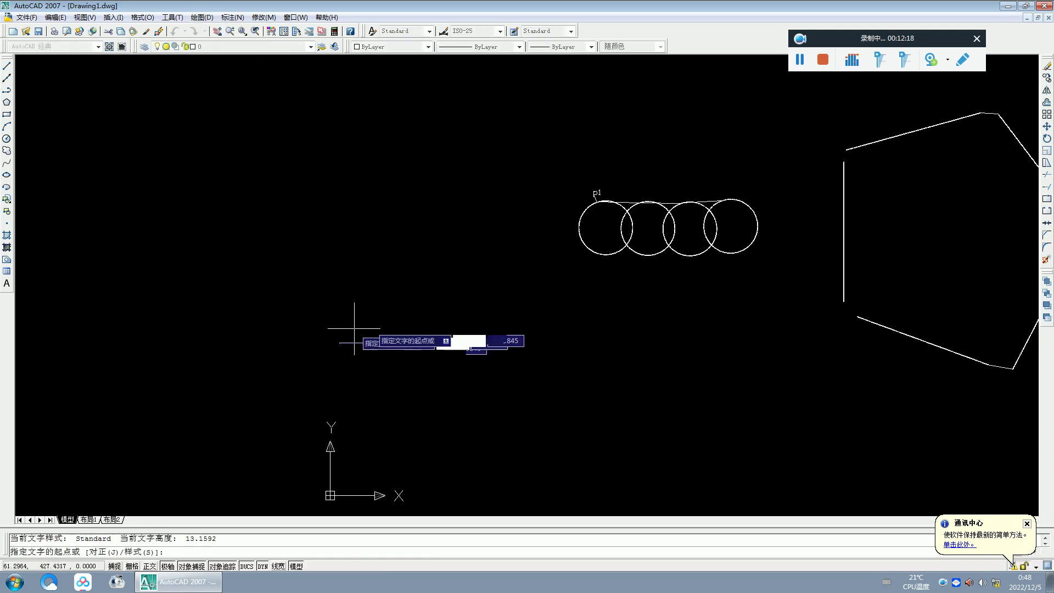
{"action": "scroll", "coordinate": [684, 308], "scroll_direction": "down", "scroll_amount": 2}
{"action": "scroll", "coordinate": [742, 224], "scroll_direction": "up", "scroll_amount": 3}
{"action": "scroll", "coordinate": [741, 224], "scroll_direction": "up", "scroll_amount": 2}
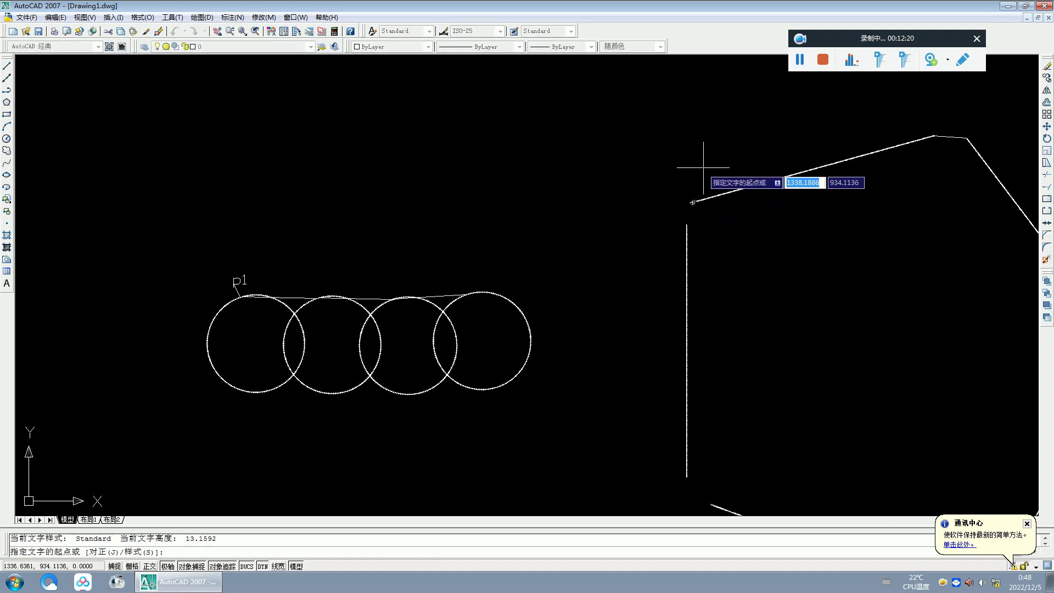
{"action": "left_click", "coordinate": [675, 178]}
{"action": "key", "text": "Return"}
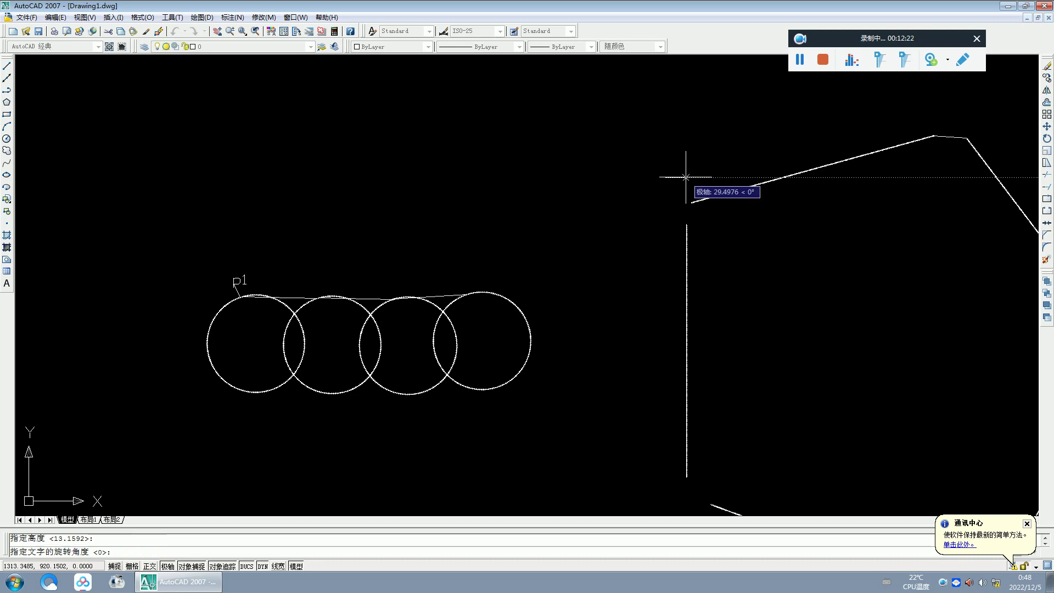
{"action": "key", "text": "Return"}
{"action": "scroll", "coordinate": [642, 417], "scroll_direction": "down", "scroll_amount": 3}
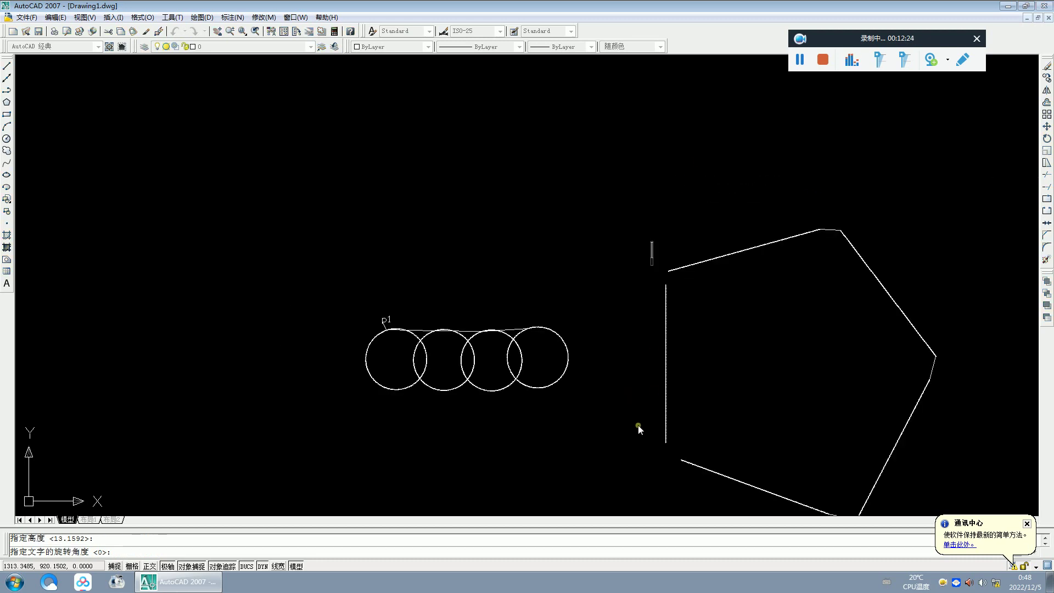
{"action": "scroll", "coordinate": [641, 462], "scroll_direction": "up", "scroll_amount": 2}
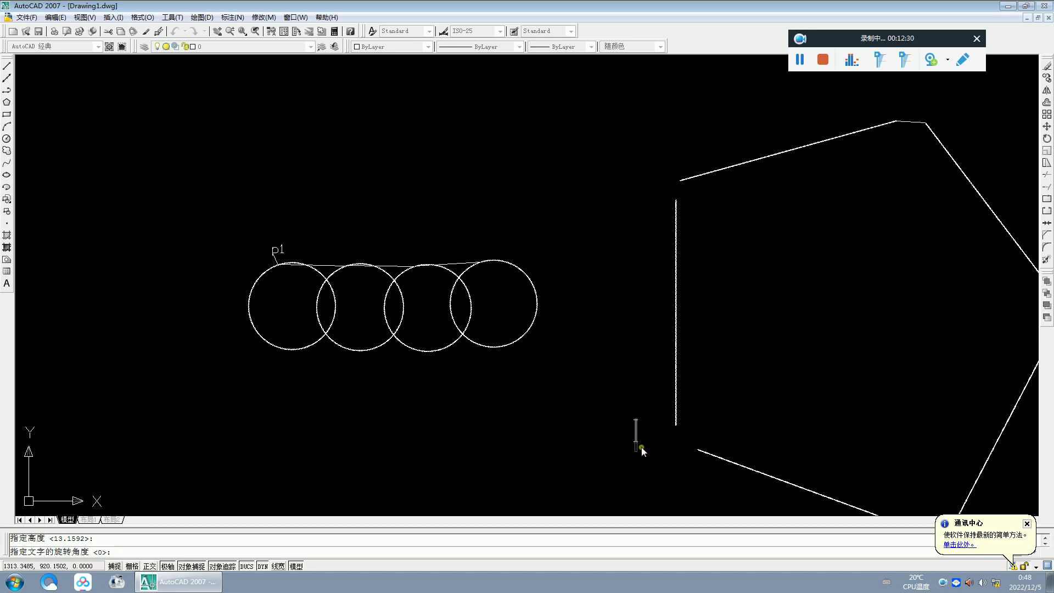
{"action": "left_click", "coordinate": [654, 164]}
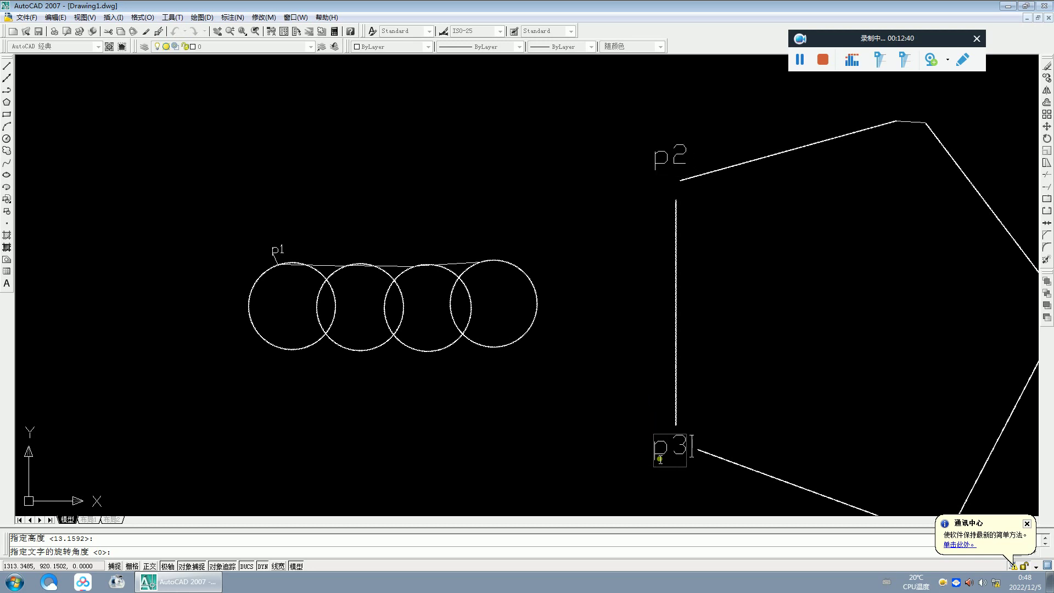
- Finish the p3 text label, then make a first line attempt starting at the first circle
{"action": "left_click", "coordinate": [582, 433]}
{"action": "key", "text": "Return"}
{"action": "left_click", "coordinate": [6, 65]}
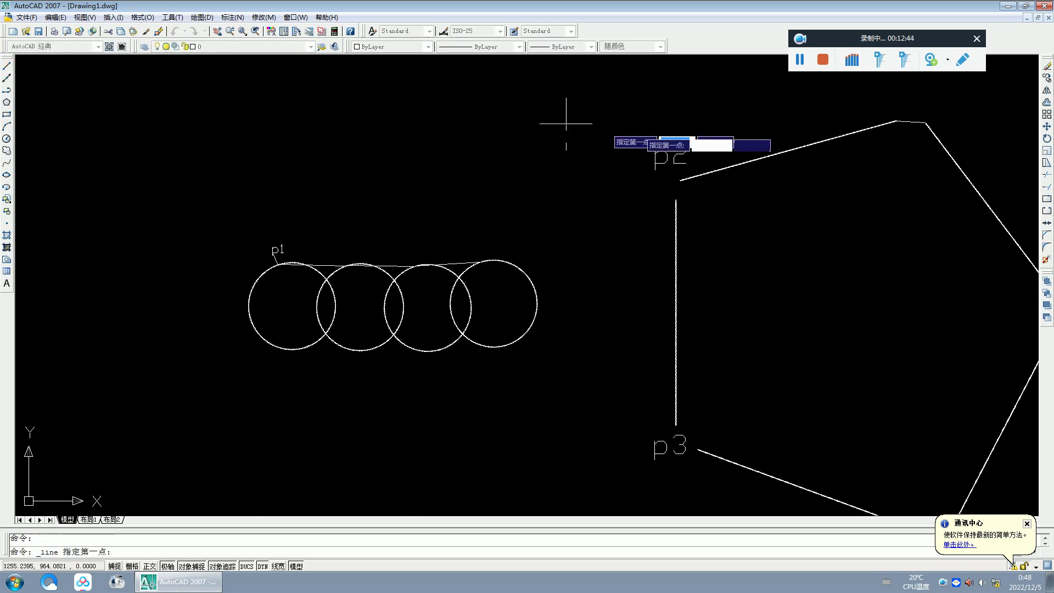
{"action": "scroll", "coordinate": [677, 183], "scroll_direction": "up", "scroll_amount": 3}
{"action": "scroll", "coordinate": [593, 216], "scroll_direction": "up", "scroll_amount": 3}
{"action": "scroll", "coordinate": [603, 192], "scroll_direction": "up", "scroll_amount": 2}
{"action": "scroll", "coordinate": [602, 192], "scroll_direction": "up", "scroll_amount": 3}
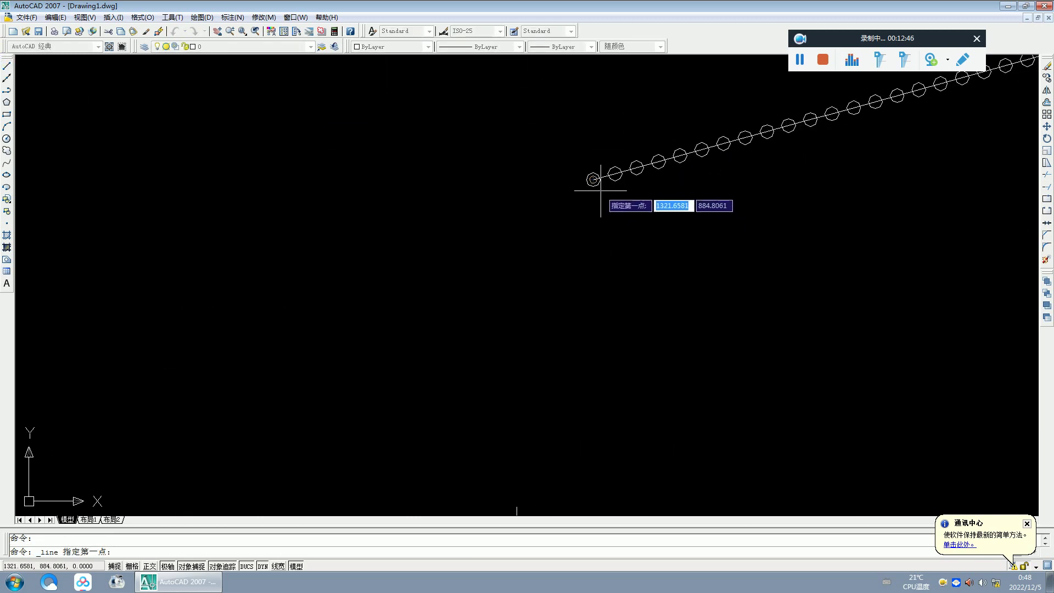
{"action": "left_click", "coordinate": [592, 179]}
{"action": "right_click", "coordinate": [515, 118]}
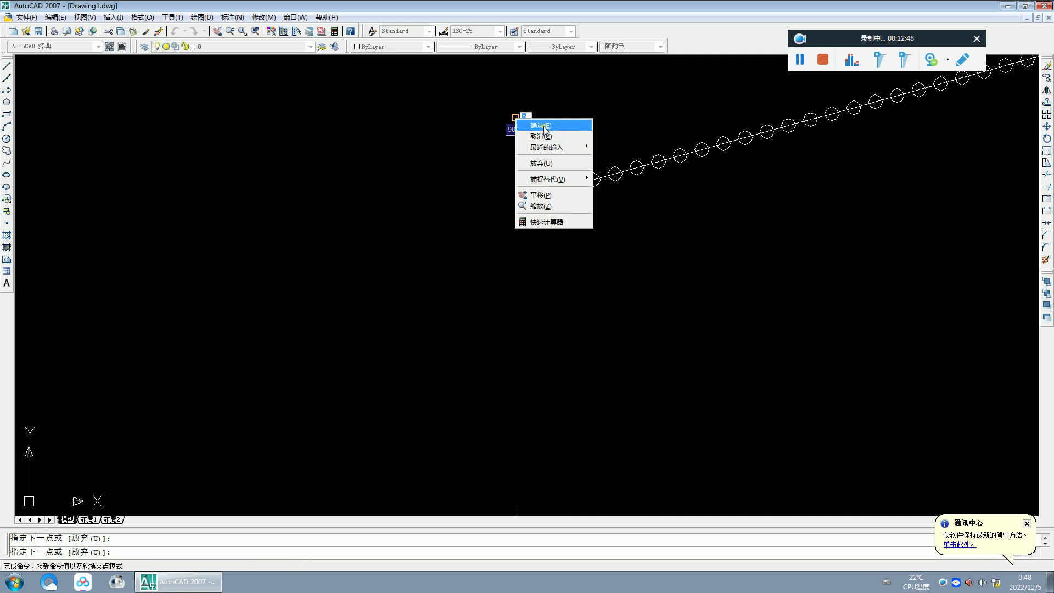
{"action": "left_click", "coordinate": [545, 127]}
- Draw a short line from the chain's end to a point near p3
{"action": "scroll", "coordinate": [508, 228], "scroll_direction": "down", "scroll_amount": 3}
{"action": "scroll", "coordinate": [515, 293], "scroll_direction": "down", "scroll_amount": 2}
{"action": "scroll", "coordinate": [527, 329], "scroll_direction": "down", "scroll_amount": 2}
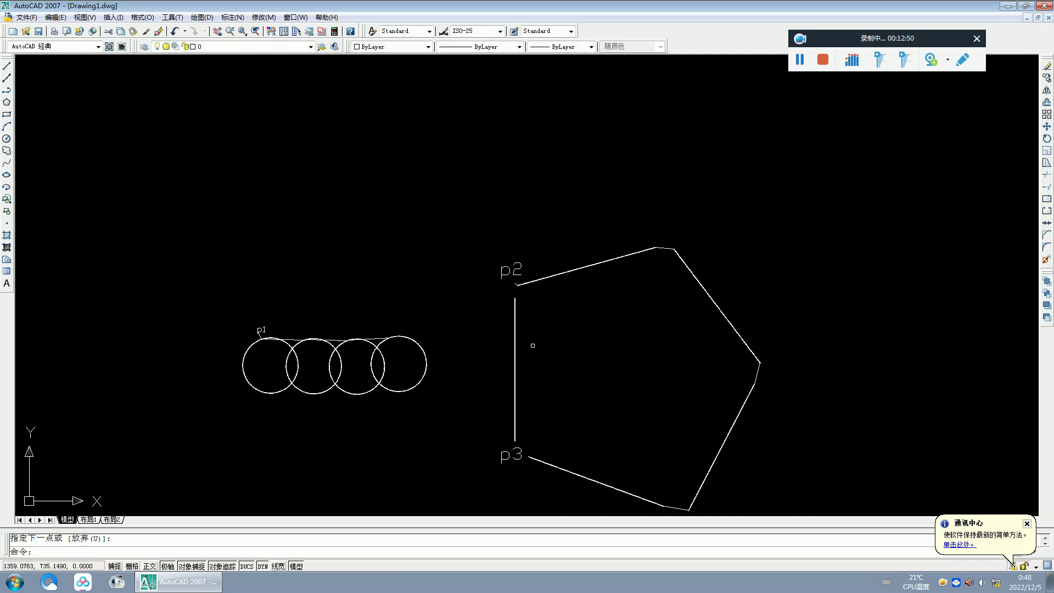
{"action": "scroll", "coordinate": [529, 346], "scroll_direction": "down", "scroll_amount": 1}
{"action": "scroll", "coordinate": [521, 379], "scroll_direction": "up", "scroll_amount": 5}
{"action": "scroll", "coordinate": [486, 359], "scroll_direction": "up", "scroll_amount": 5}
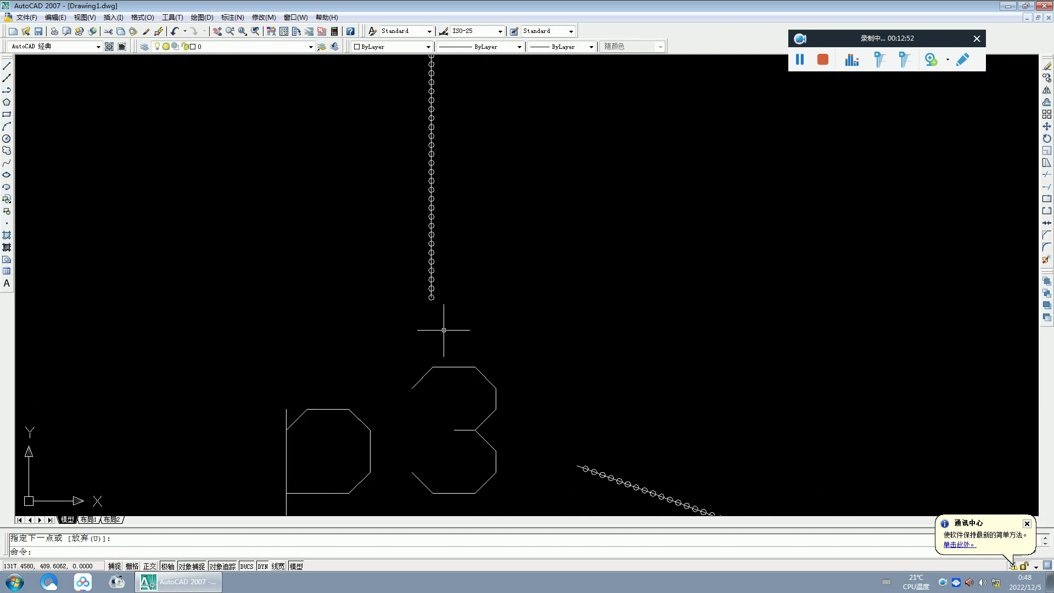
{"action": "scroll", "coordinate": [433, 302], "scroll_direction": "up", "scroll_amount": 3}
{"action": "key", "text": "Return"}
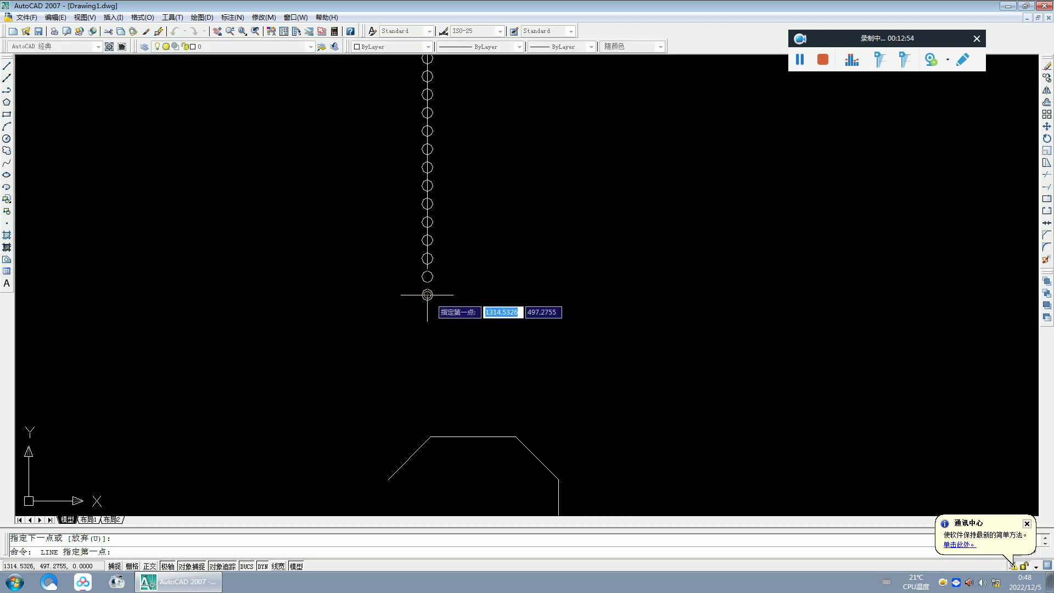
{"action": "left_click", "coordinate": [427, 295]}
{"action": "left_click", "coordinate": [315, 377]}
{"action": "key", "text": "Return"}
- Grip-stretch the short line's endpoint near p3 to its new position
{"action": "scroll", "coordinate": [520, 301], "scroll_direction": "down", "scroll_amount": 3}
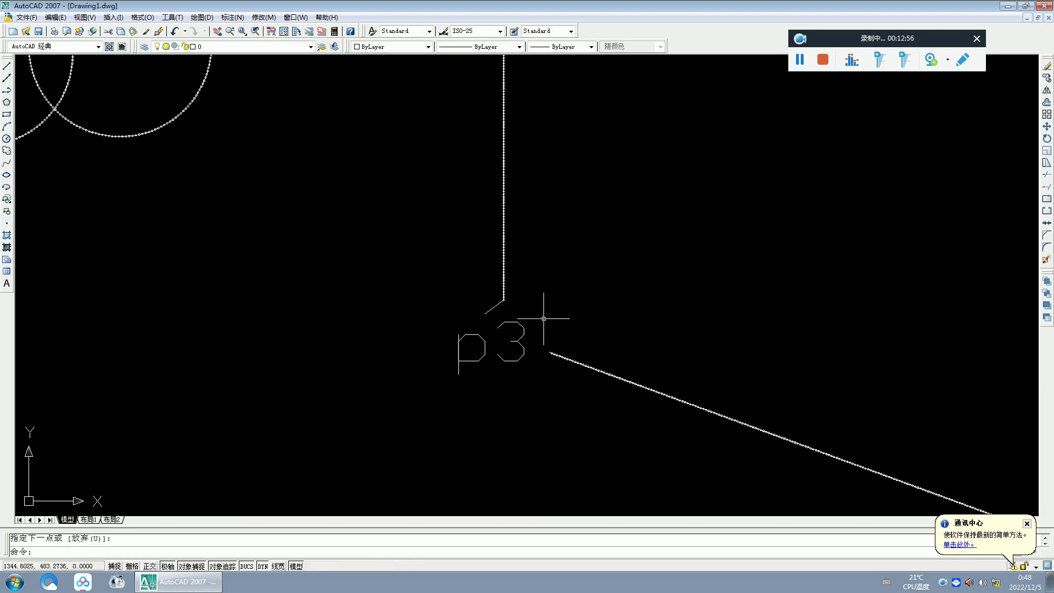
{"action": "left_click", "coordinate": [492, 311]}
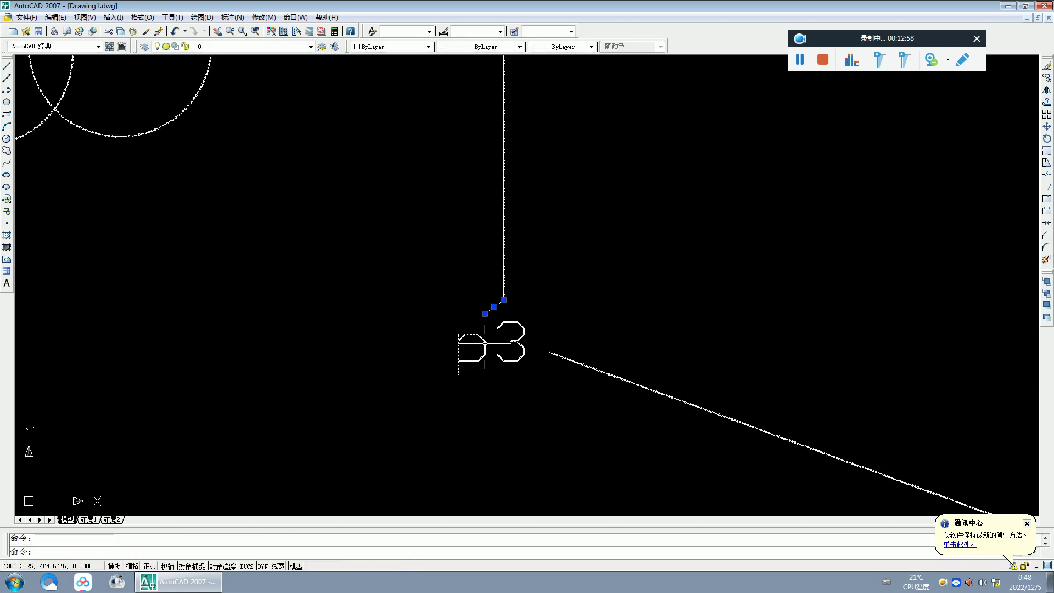
{"action": "left_click", "coordinate": [484, 347]}
{"action": "left_click", "coordinate": [484, 313]}
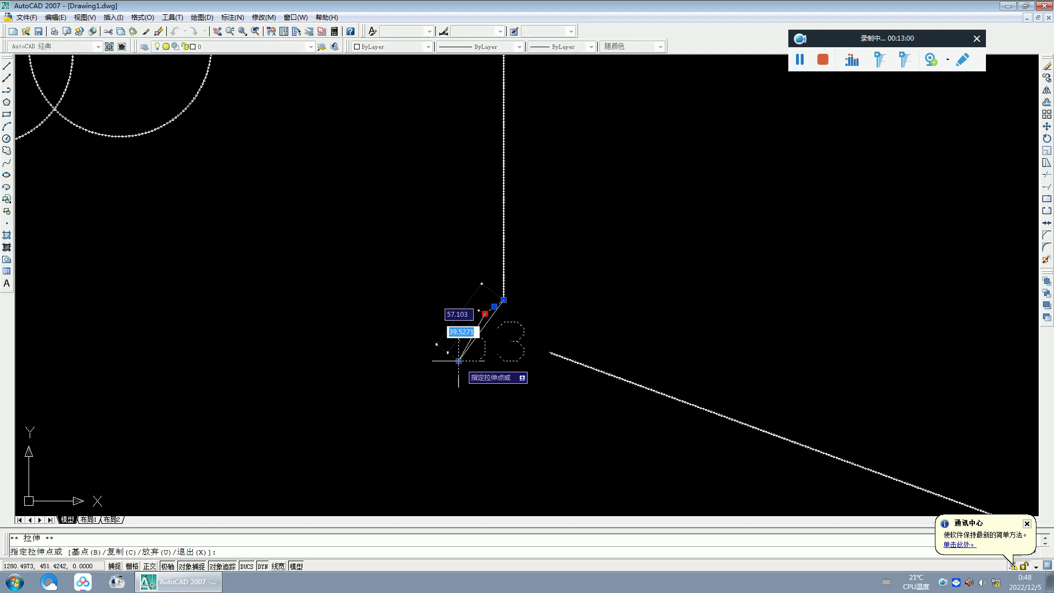
{"action": "left_click", "coordinate": [480, 331]}
{"action": "key", "text": "Escape"}
{"action": "scroll", "coordinate": [494, 395], "scroll_direction": "down", "scroll_amount": 3}
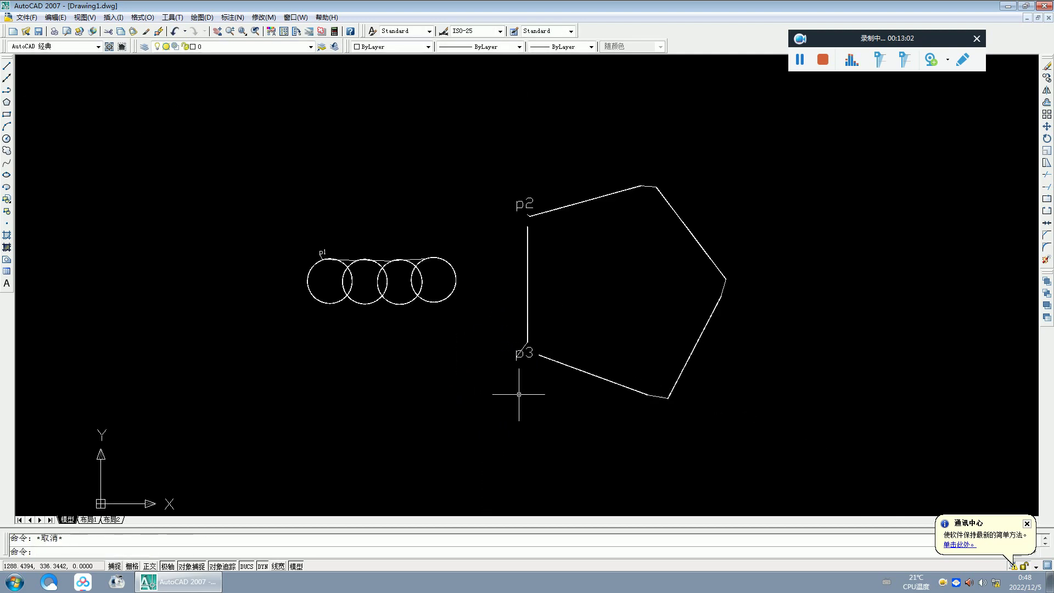
{"action": "scroll", "coordinate": [533, 307], "scroll_direction": "down", "scroll_amount": 1}
{"action": "scroll", "coordinate": [520, 272], "scroll_direction": "up", "scroll_amount": 5}
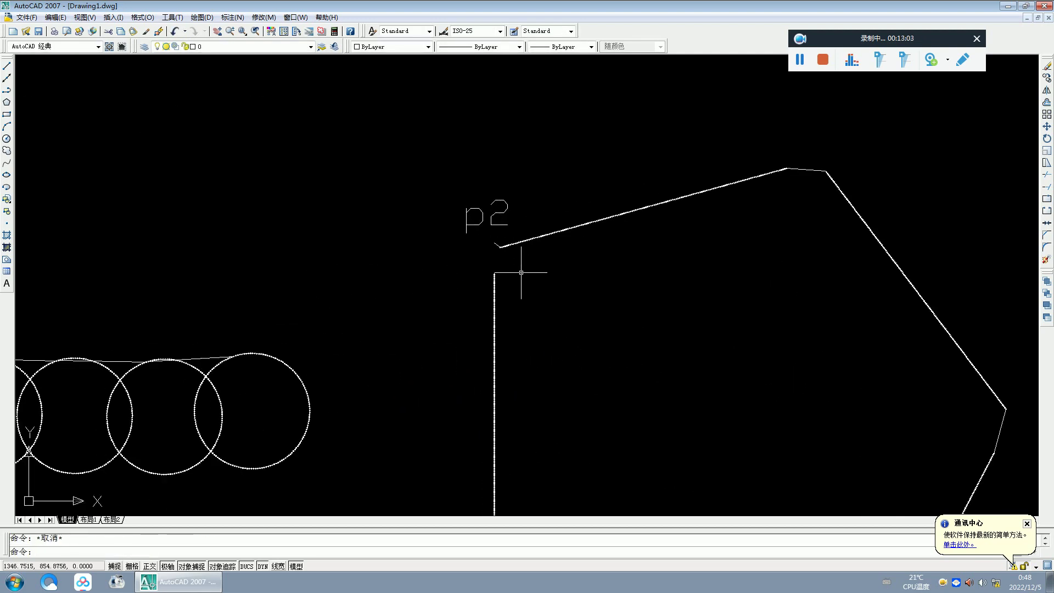
{"action": "left_click", "coordinate": [481, 221]}
{"action": "scroll", "coordinate": [497, 244], "scroll_direction": "up", "scroll_amount": 4}
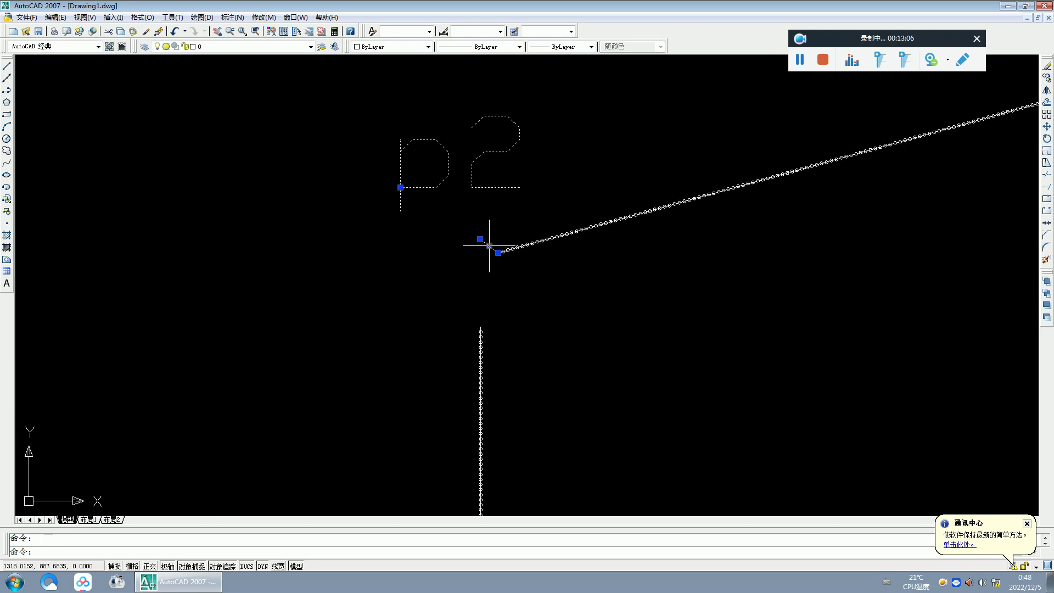
{"action": "left_click", "coordinate": [489, 246]}
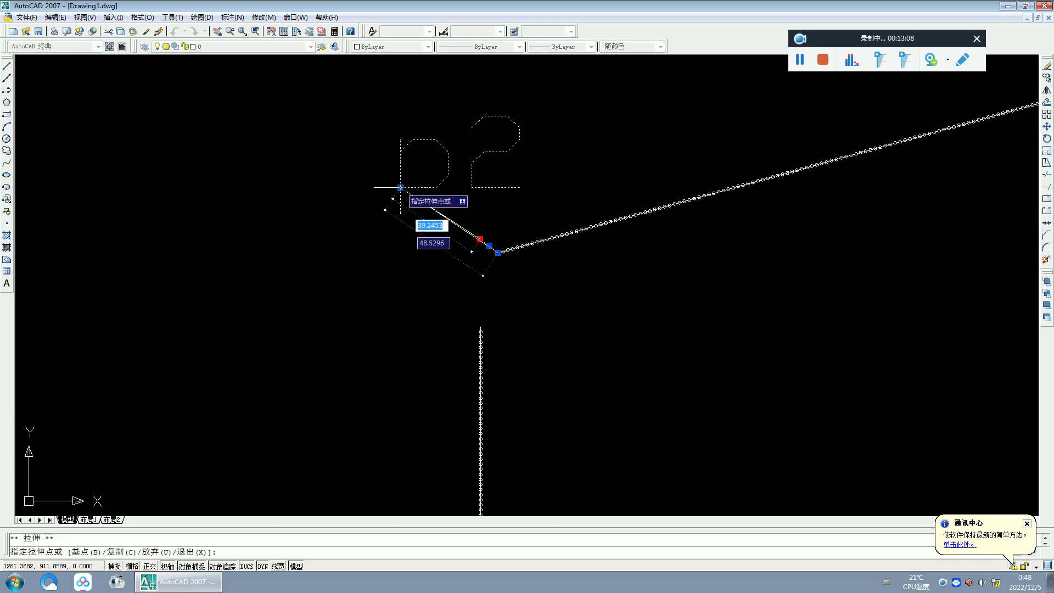
{"action": "key", "text": "Escape"}
{"action": "scroll", "coordinate": [400, 212], "scroll_direction": "down", "scroll_amount": 5}
{"action": "scroll", "coordinate": [381, 277], "scroll_direction": "down", "scroll_amount": 3}
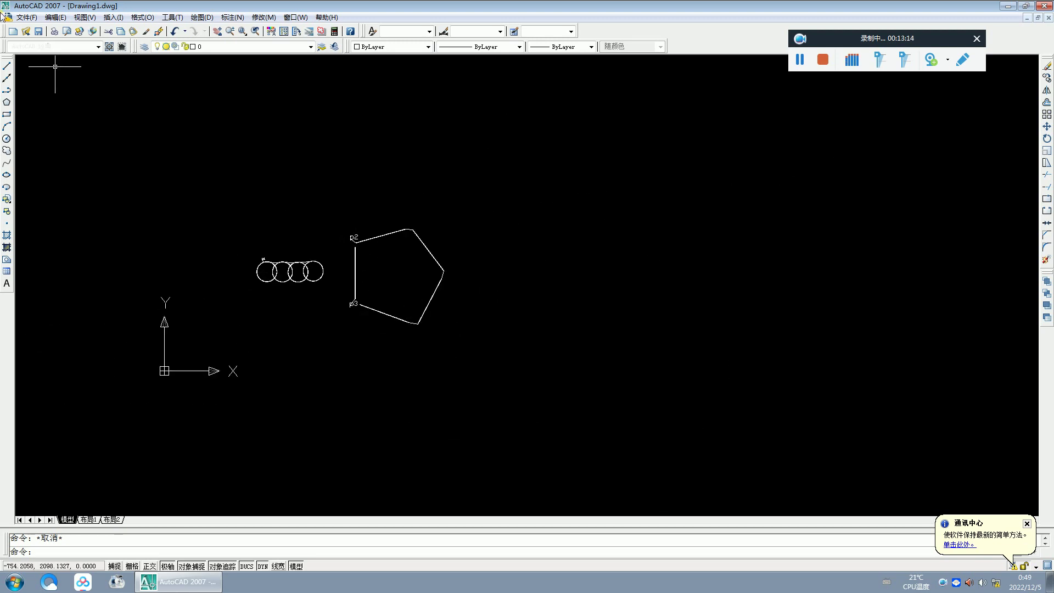
- Save As AutoCAD 2007 DXF on the Desktop, with 教学 typed as the file name
{"action": "left_click", "coordinate": [32, 19]}
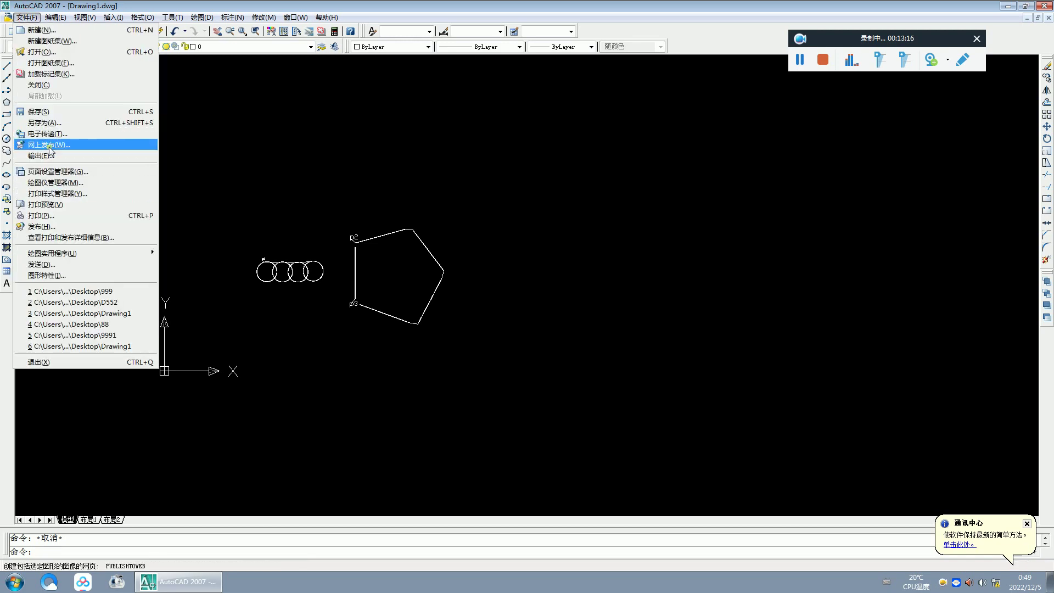
{"action": "left_click", "coordinate": [52, 123]}
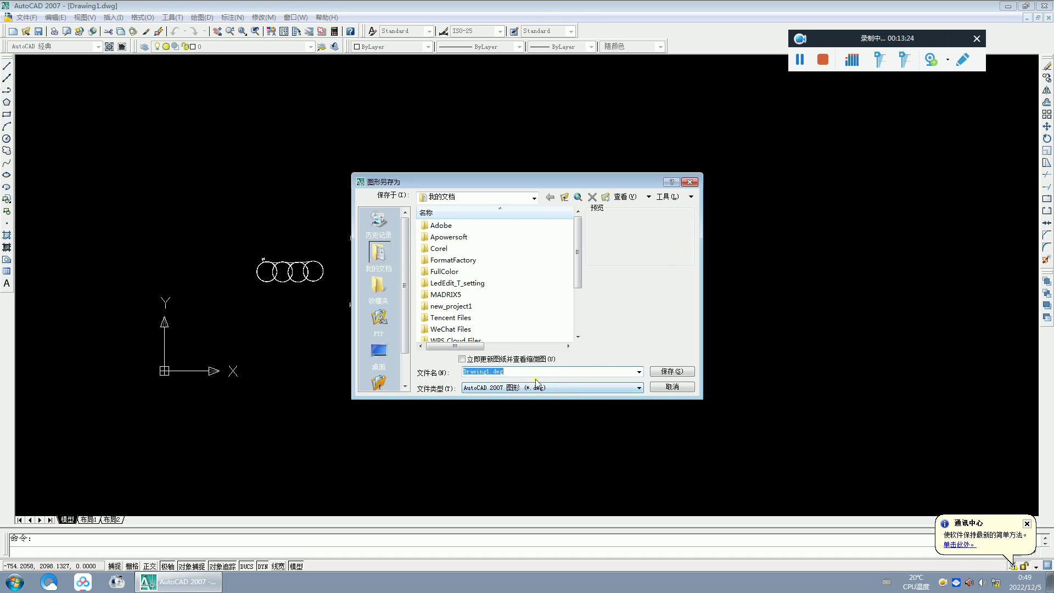
{"action": "left_click", "coordinate": [639, 388]}
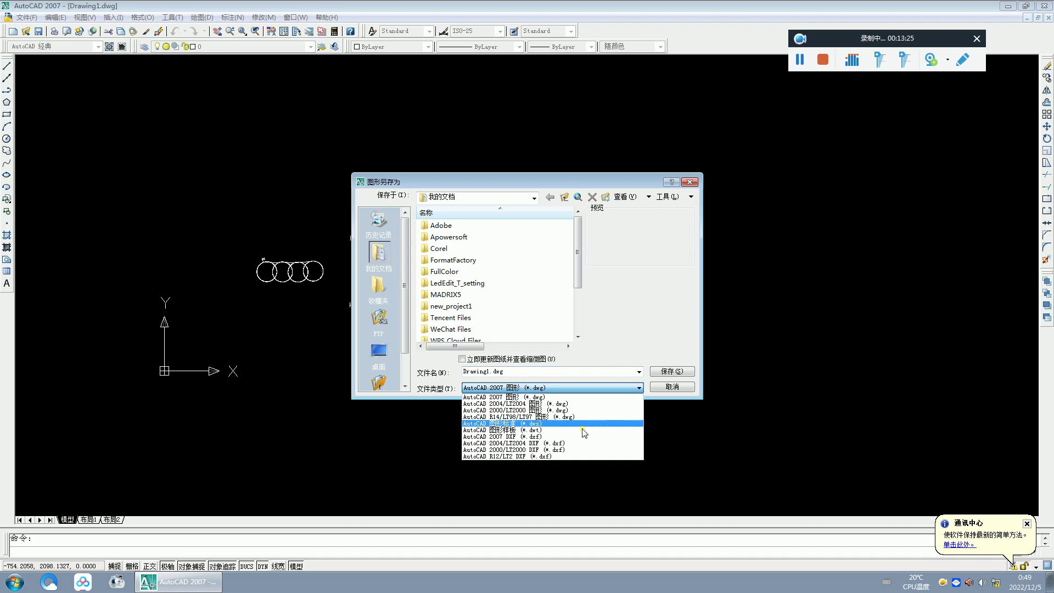
{"action": "left_click", "coordinate": [528, 437]}
{"action": "left_click", "coordinate": [379, 354]}
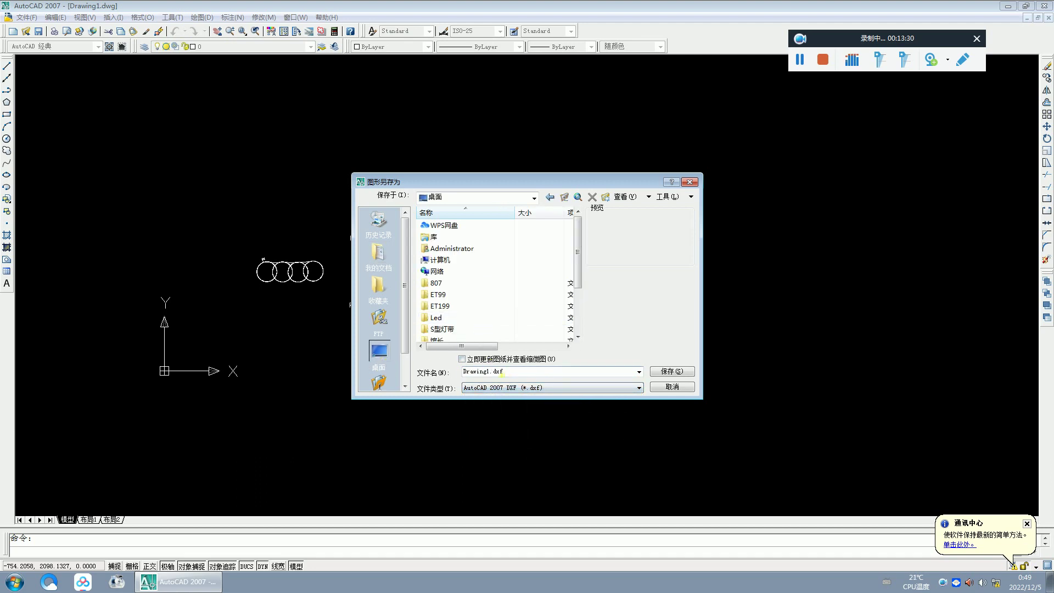
{"action": "double_click", "coordinate": [491, 373]}
{"action": "key", "text": "BackSpace"}
{"action": "type", "text": "jiao"}
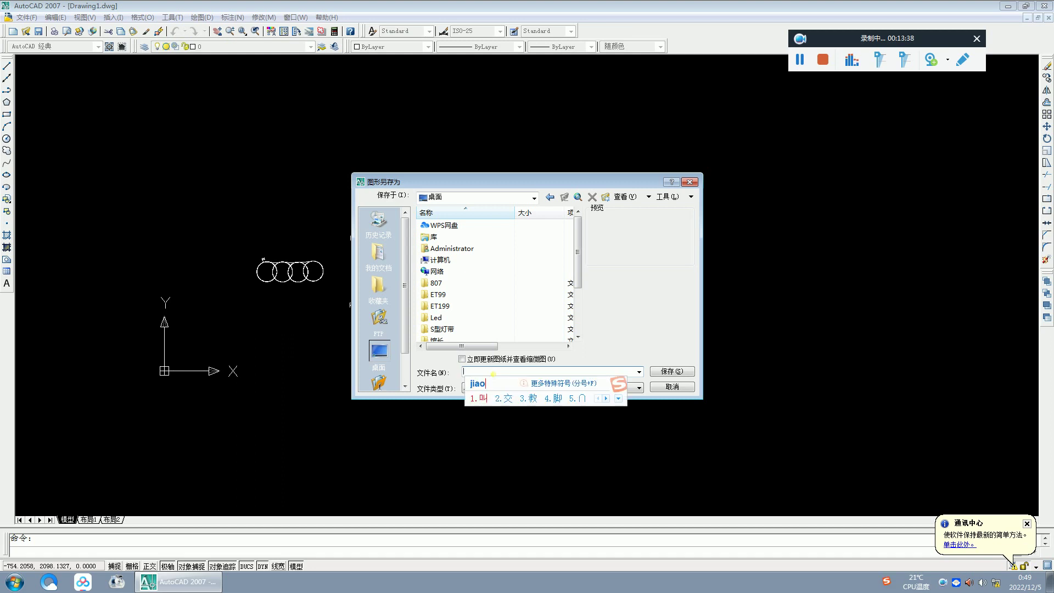
{"action": "type", "text": "xue"}
{"action": "key", "text": "space"}
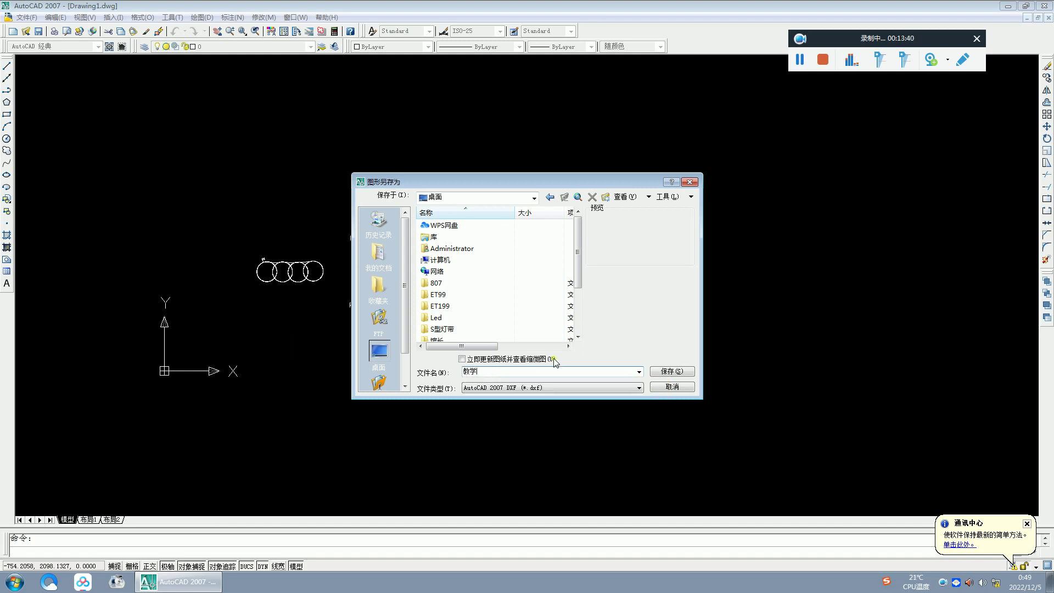
{"action": "left_click", "coordinate": [671, 372]}
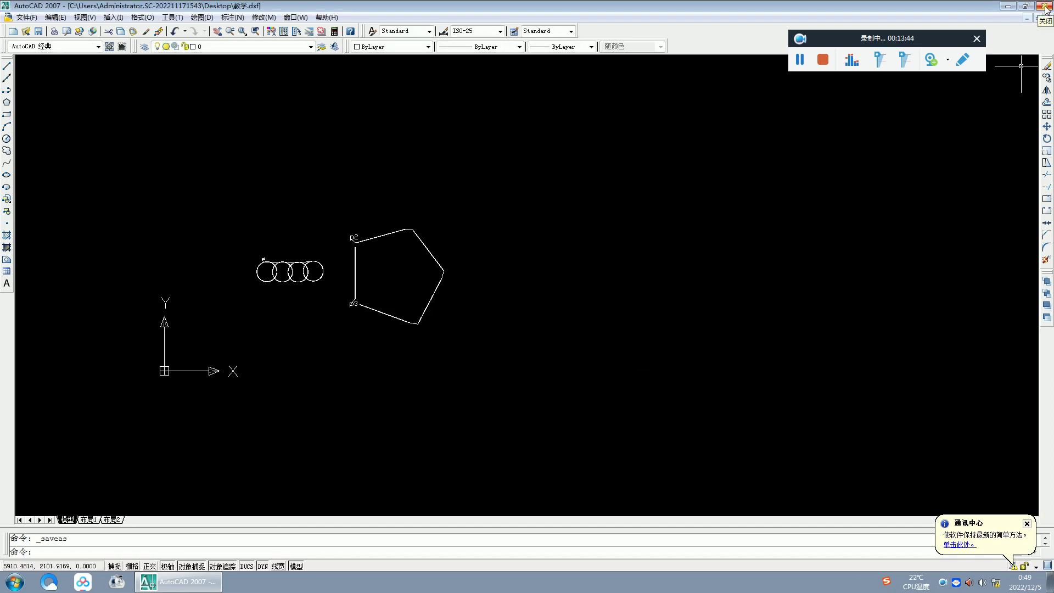
- Minimize AutoCAD and move the 教学 DXF icon toward the desktop centre
{"action": "left_click", "coordinate": [1008, 6]}
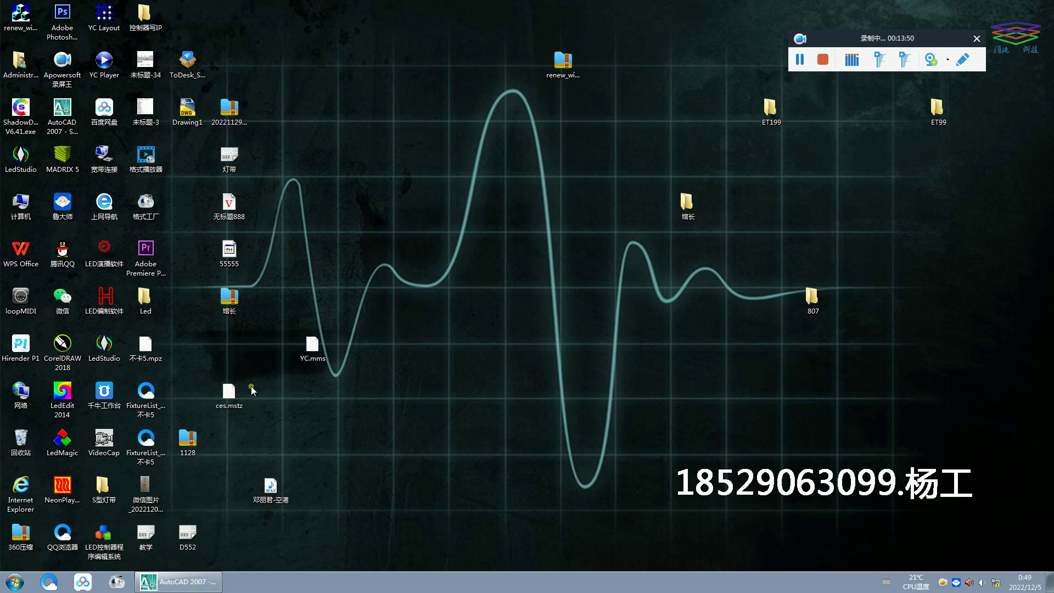
{"action": "left_click_drag", "start_coordinate": [135, 551], "coordinate": [344, 409]}
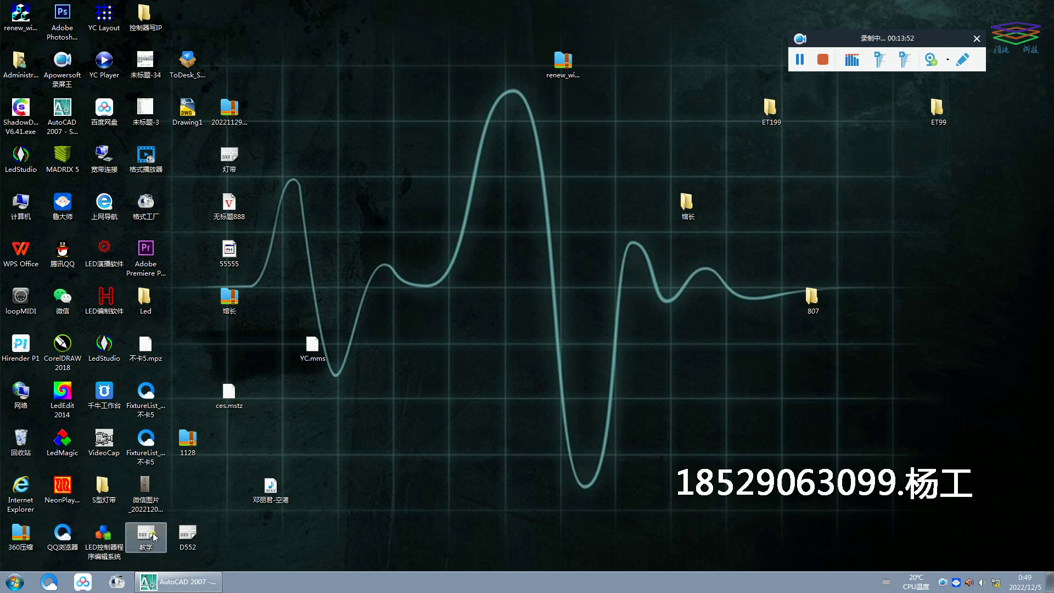
{"action": "left_click", "coordinate": [178, 582]}
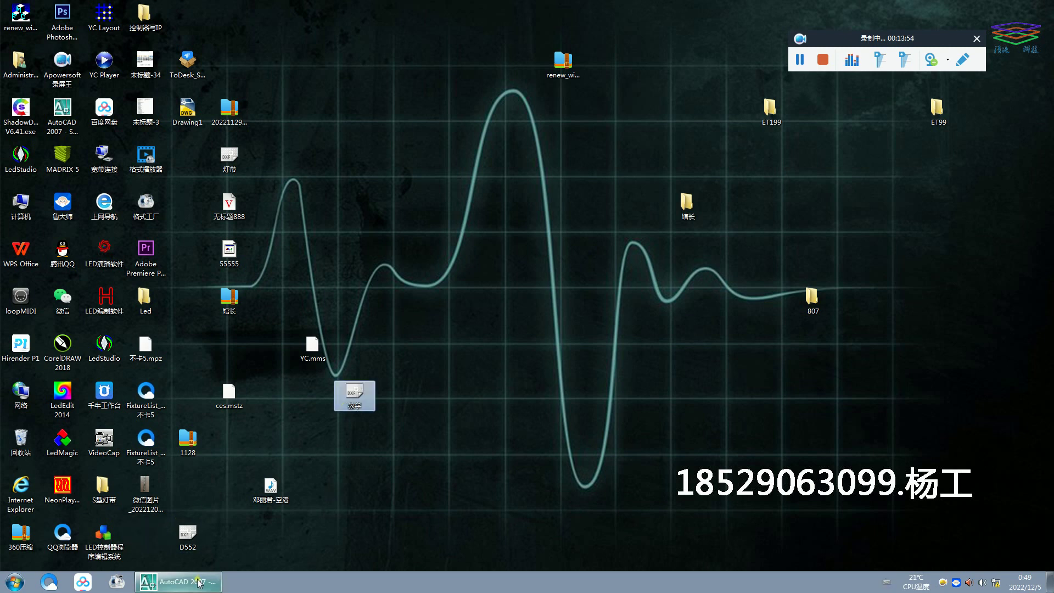
- Close AutoCAD without saving changes and launch LedStudio from its desktop shortcut
{"action": "left_click", "coordinate": [1043, 7]}
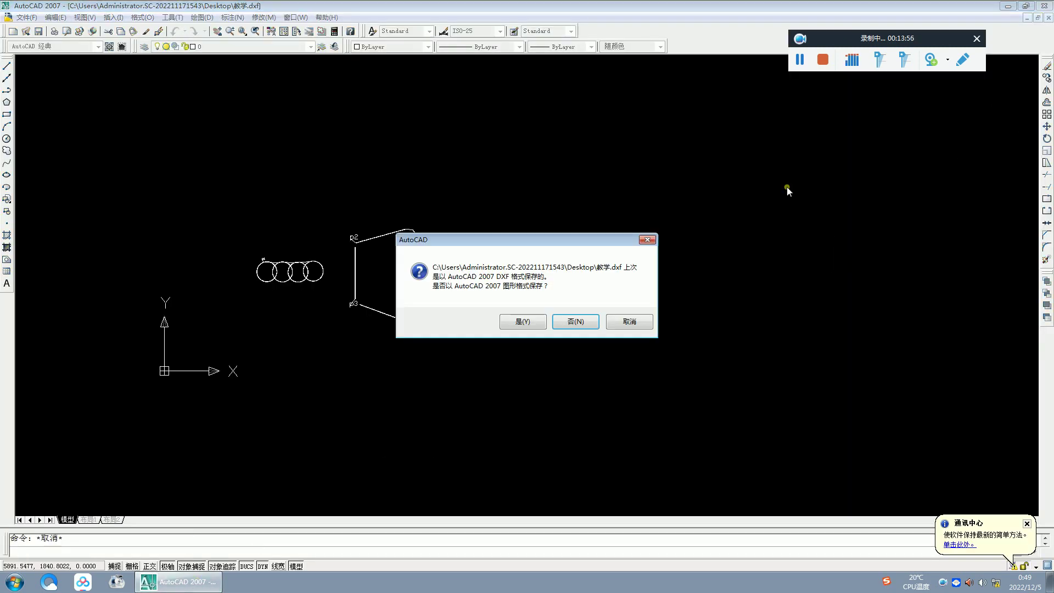
{"action": "left_click", "coordinate": [640, 322]}
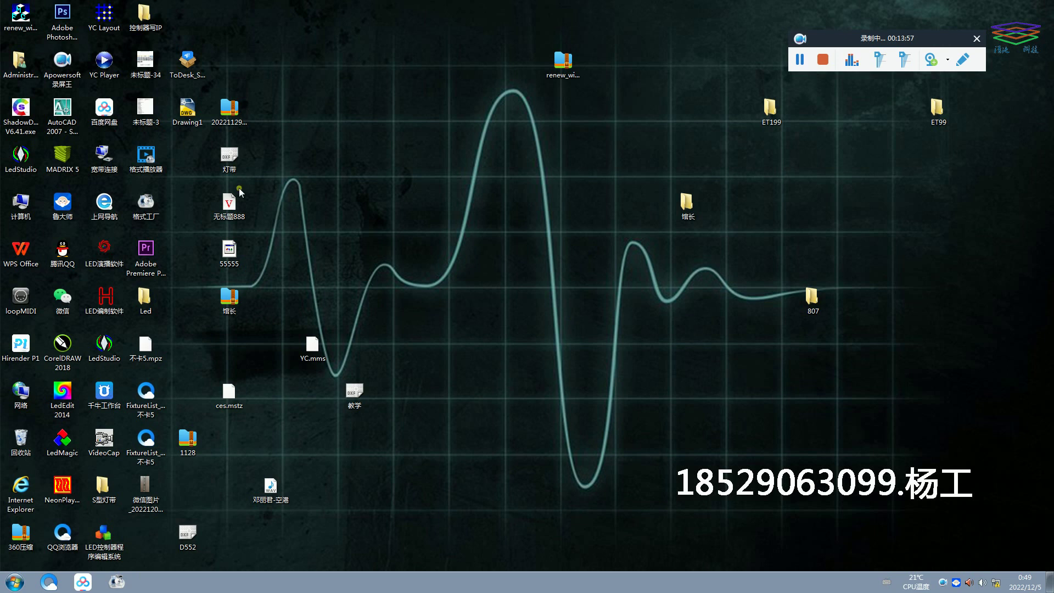
{"action": "left_click", "coordinate": [22, 168]}
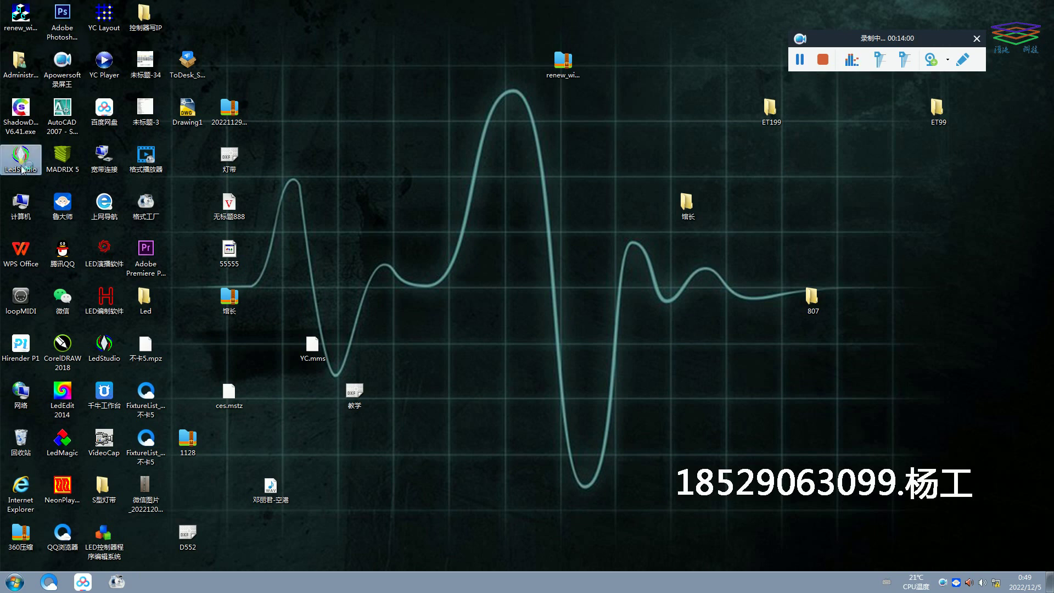
{"action": "double_click", "coordinate": [22, 167]}
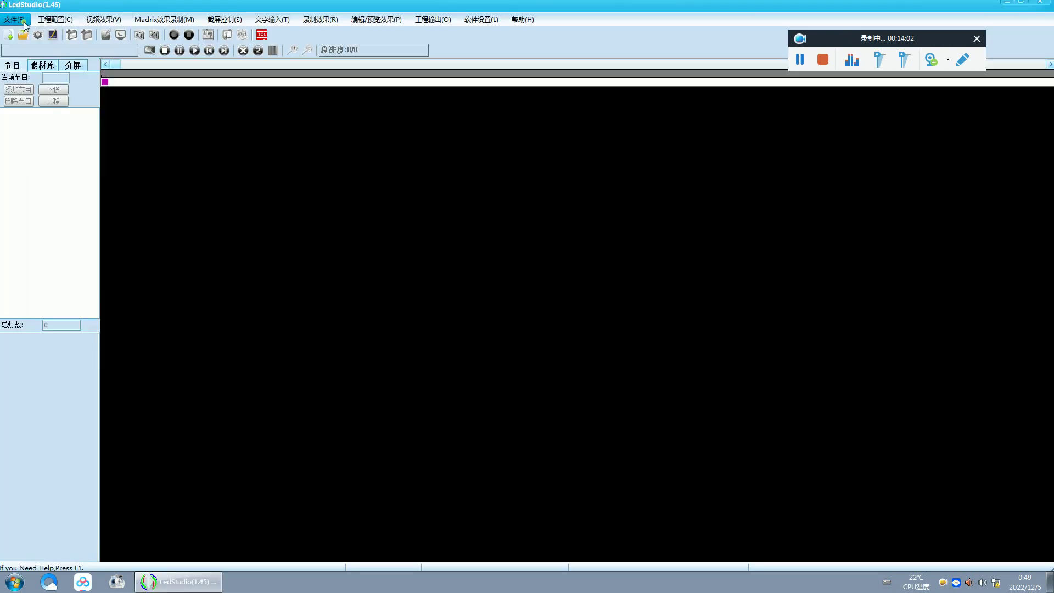
- Create new_project1 for G-8000, ZQ803SA, overwriting the old one, then choose 工程配置 > 导入(.dxf)
{"action": "left_click", "coordinate": [16, 20]}
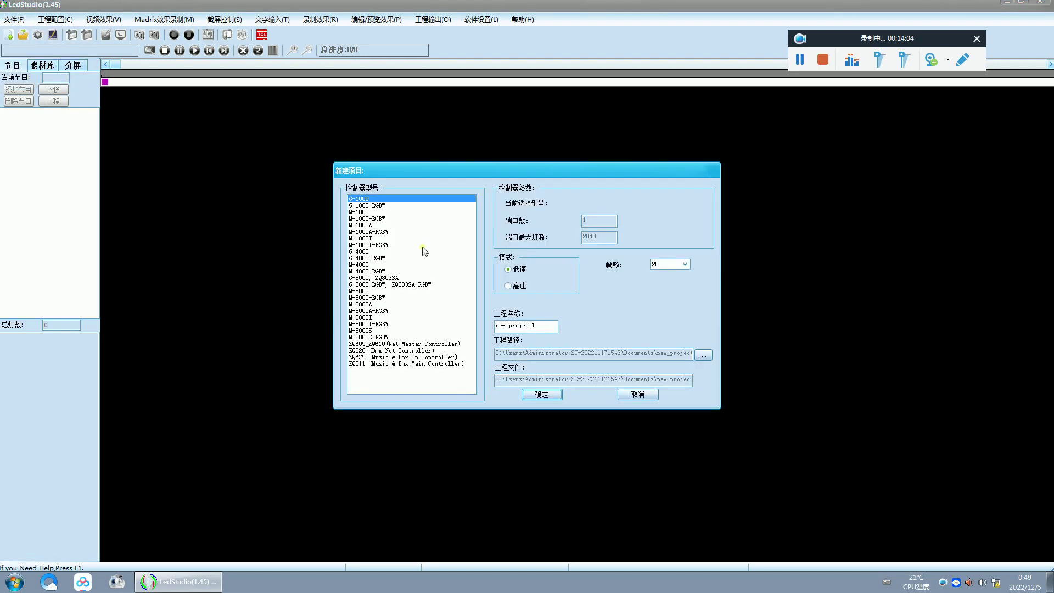
{"action": "left_click", "coordinate": [390, 277]}
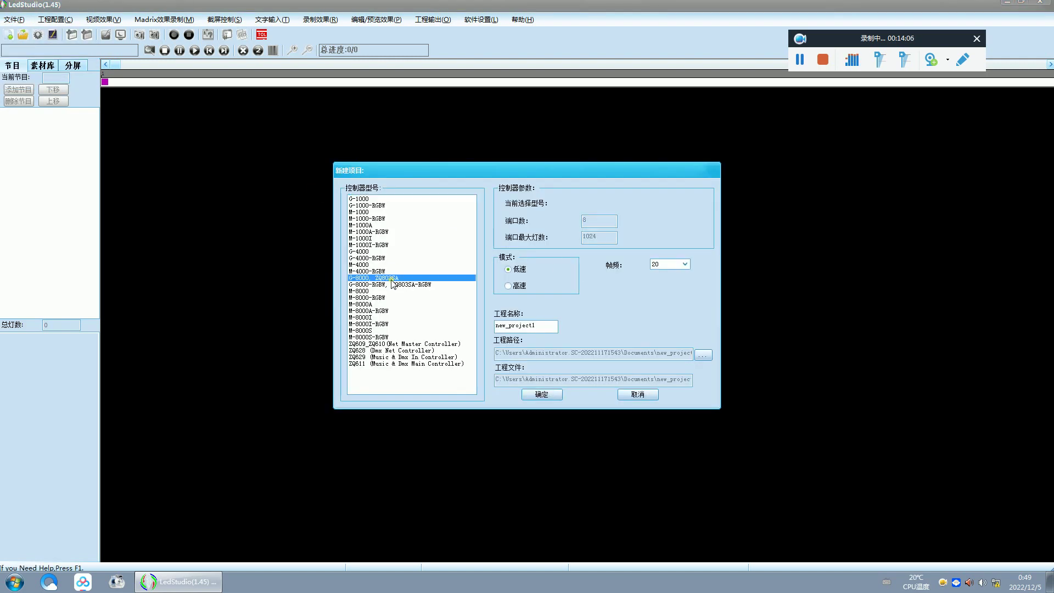
{"action": "left_click", "coordinate": [543, 395]}
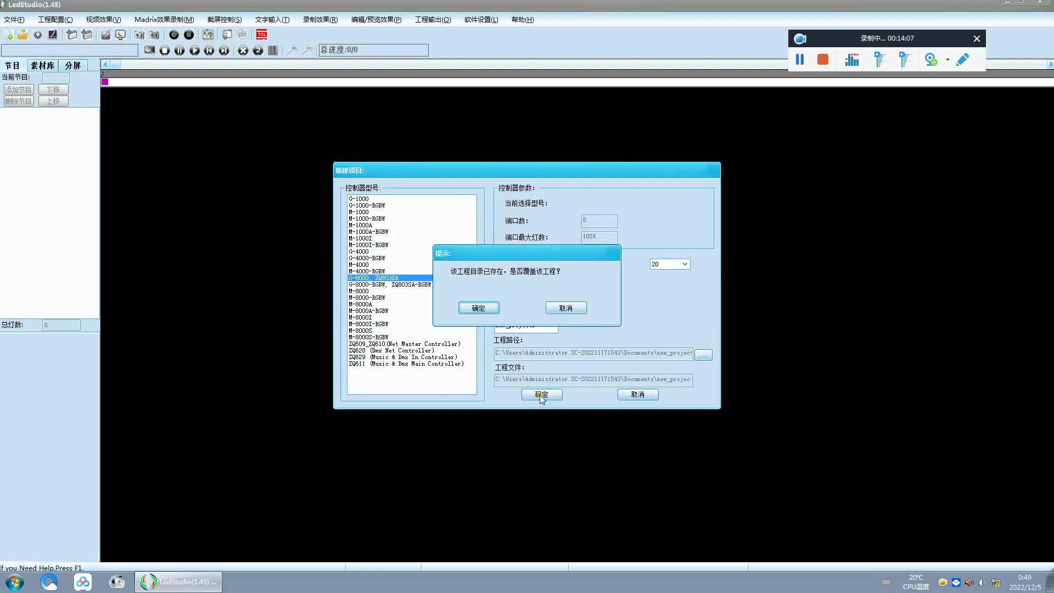
{"action": "left_click", "coordinate": [477, 308]}
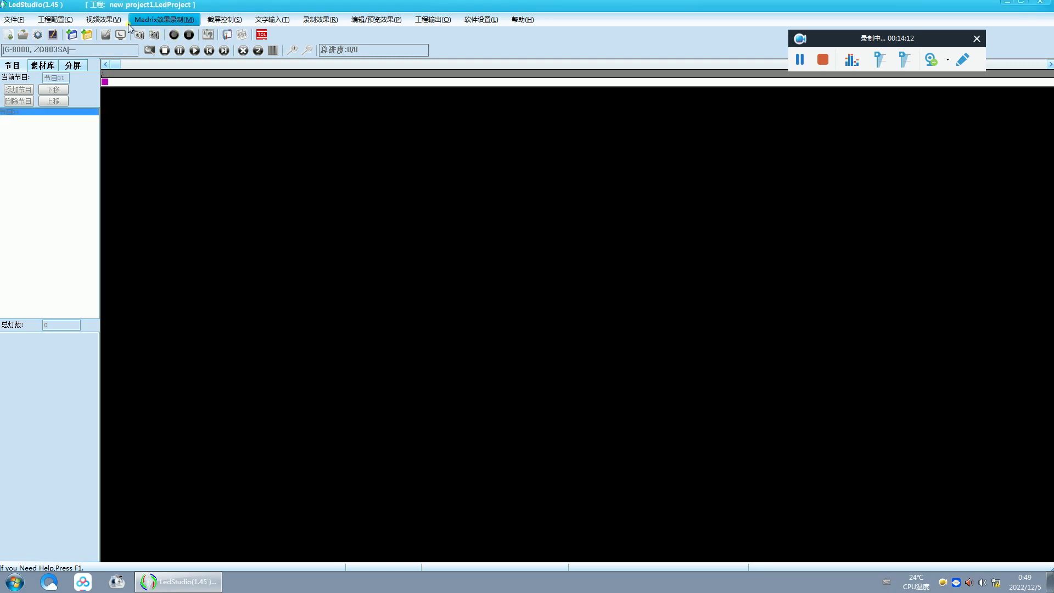
{"action": "left_click", "coordinate": [51, 21]}
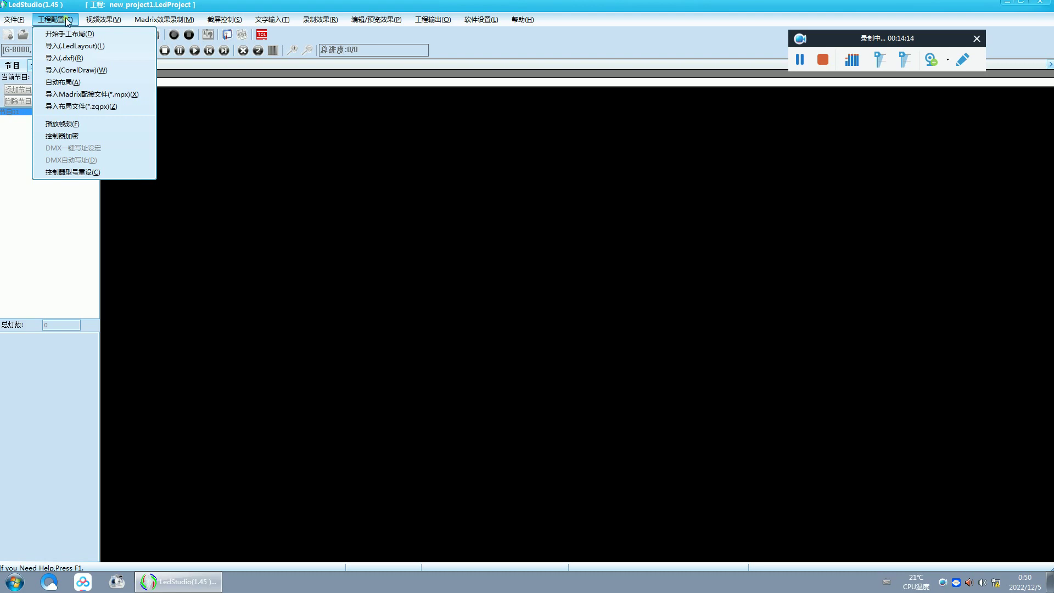
{"action": "left_click", "coordinate": [72, 59]}
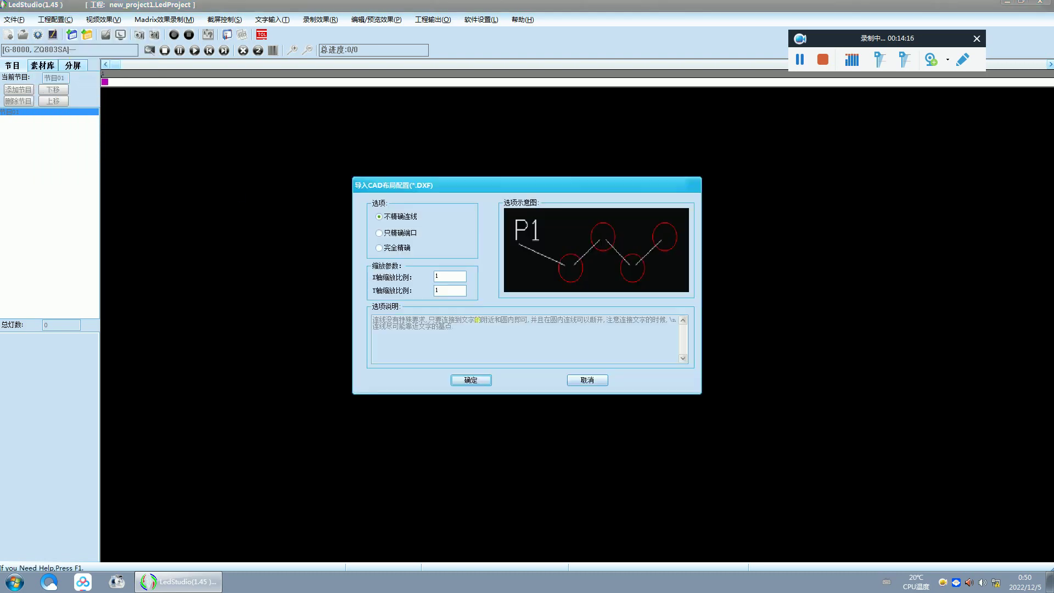
- Import 教学.dxf with default options, producing 1530 lamps across p1, p2 and p3
{"action": "left_click", "coordinate": [471, 380]}
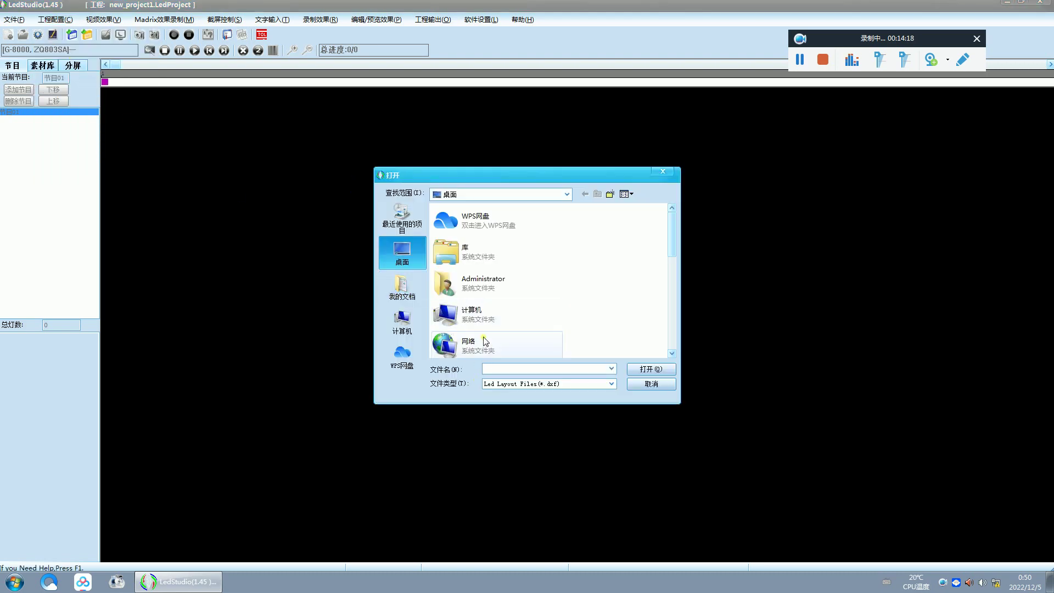
{"action": "left_click_drag", "start_coordinate": [674, 234], "coordinate": [664, 337]}
{"action": "left_click", "coordinate": [552, 343]}
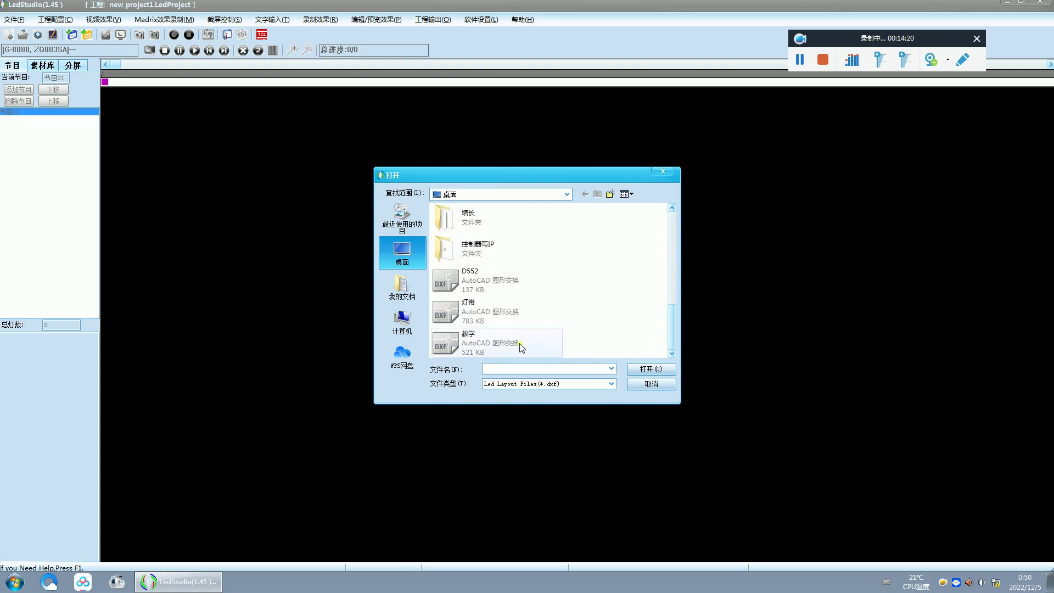
{"action": "left_click", "coordinate": [649, 369]}
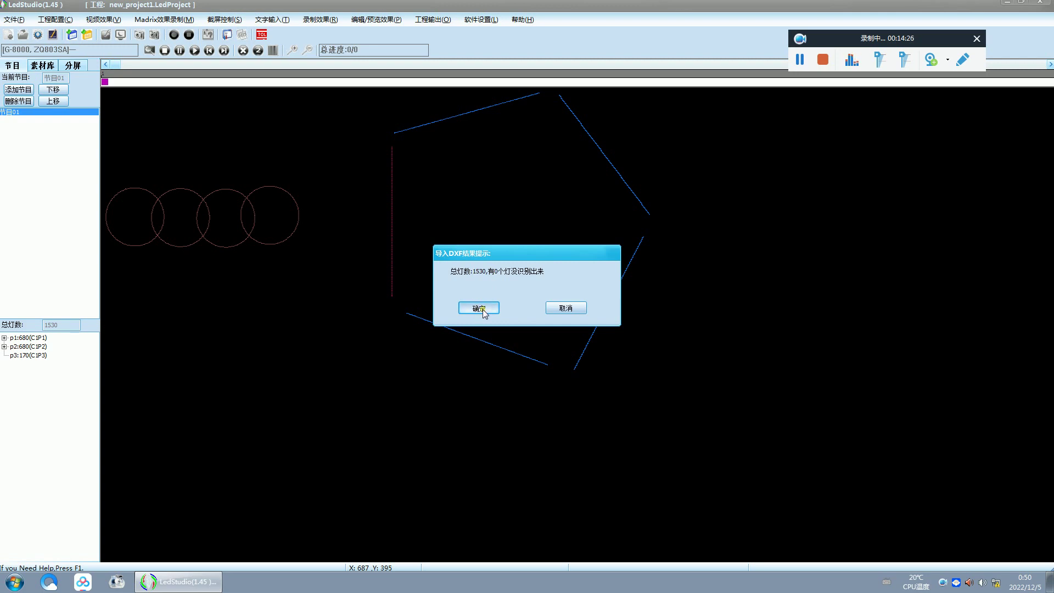
{"action": "left_click", "coordinate": [482, 308]}
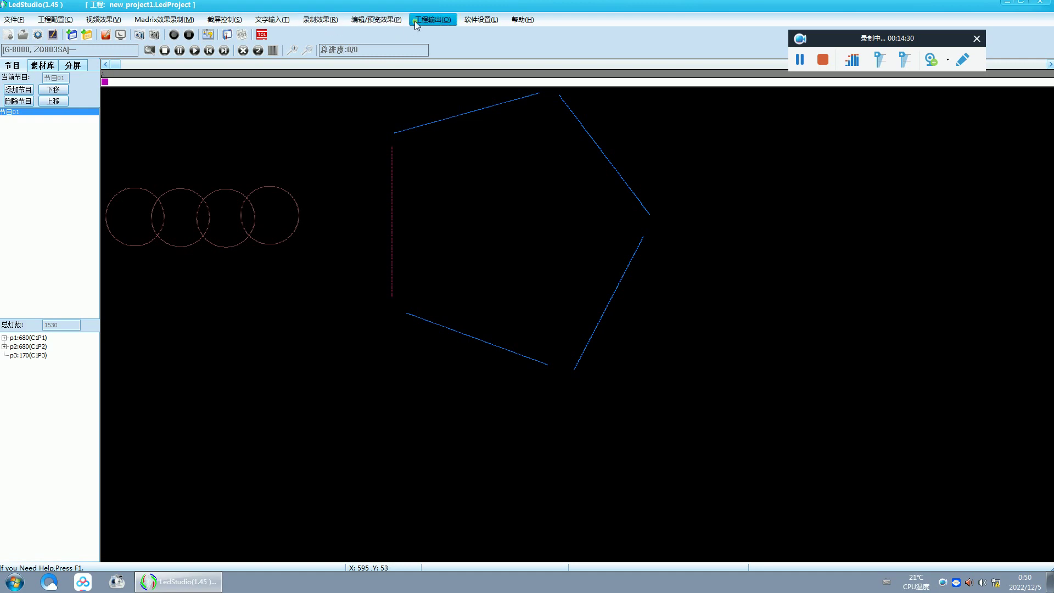
- Export a Madrix5 patch file (导出Madrix配接文件) named 教学 to the Desktop
{"action": "left_click", "coordinate": [428, 19]}
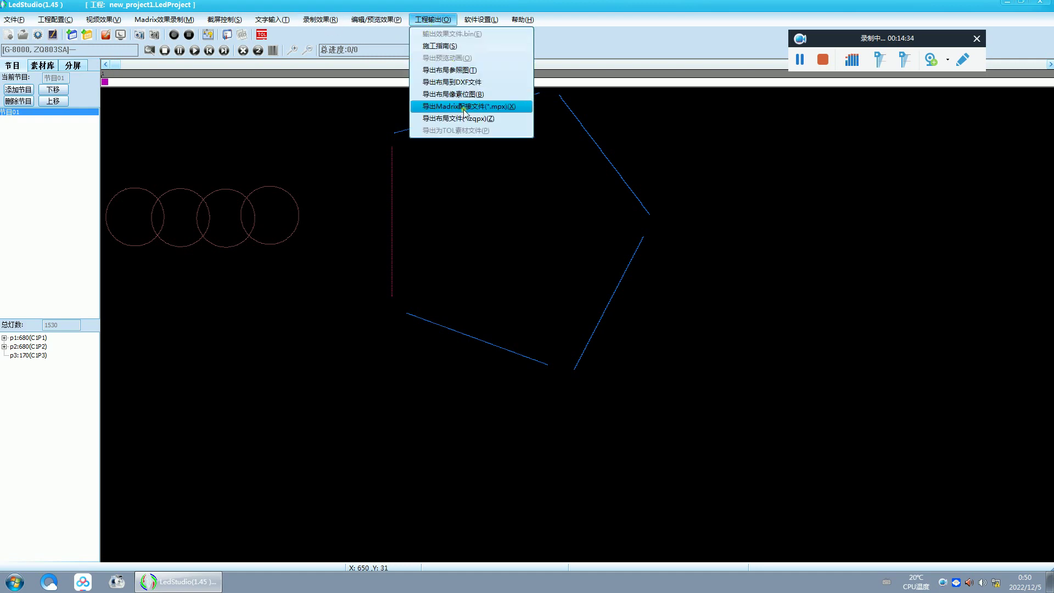
{"action": "left_click", "coordinate": [483, 107]}
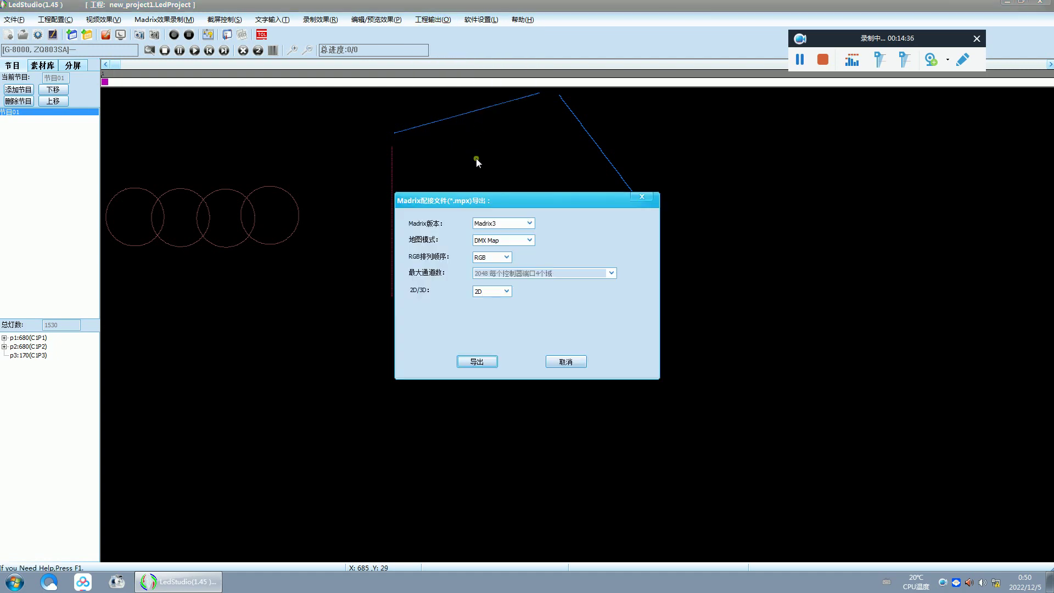
{"action": "left_click", "coordinate": [530, 224]}
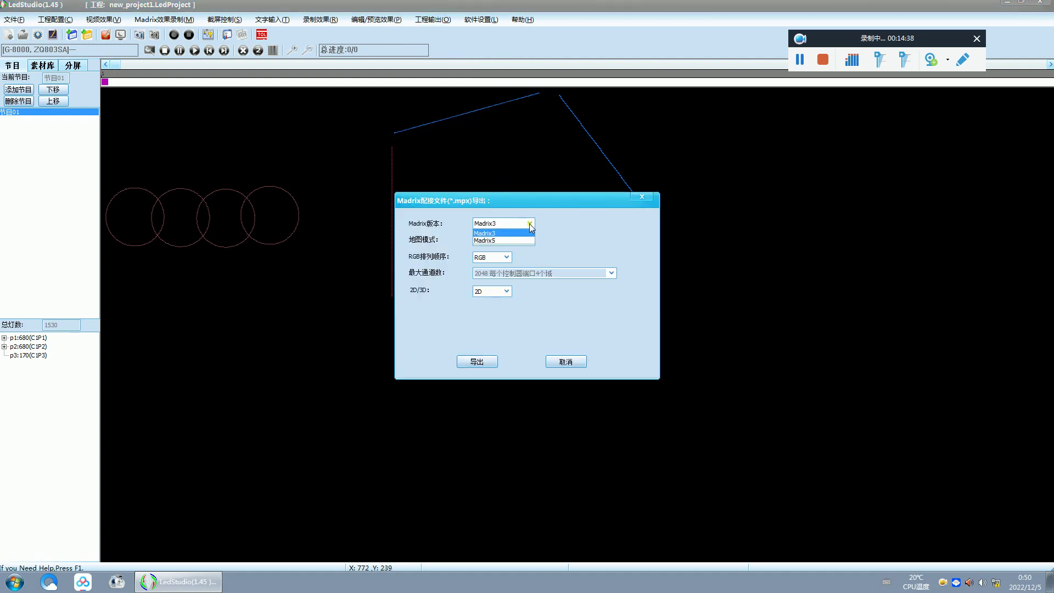
{"action": "left_click", "coordinate": [510, 242]}
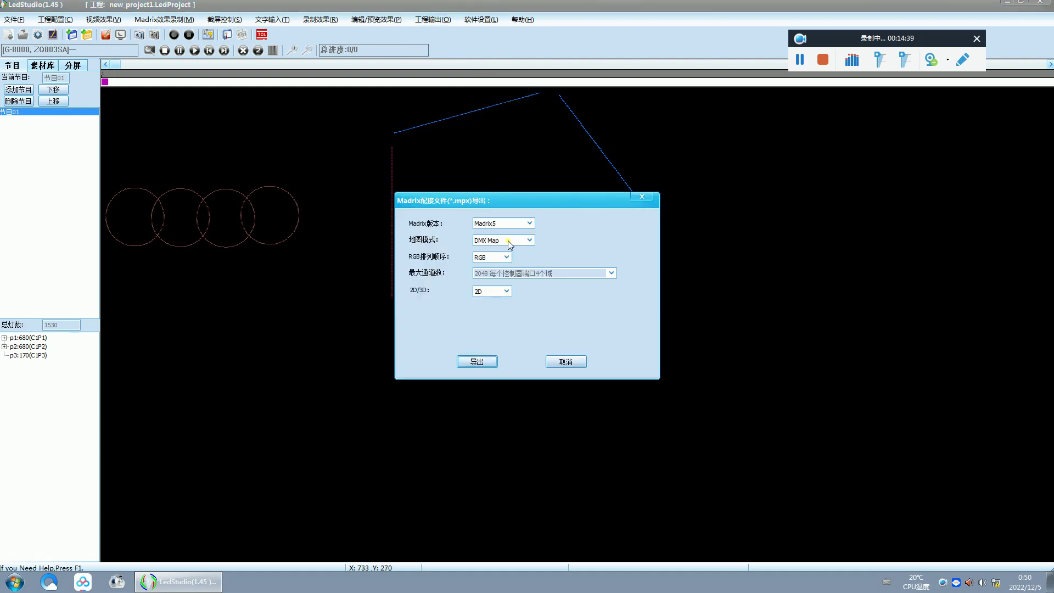
{"action": "left_click", "coordinate": [488, 362]}
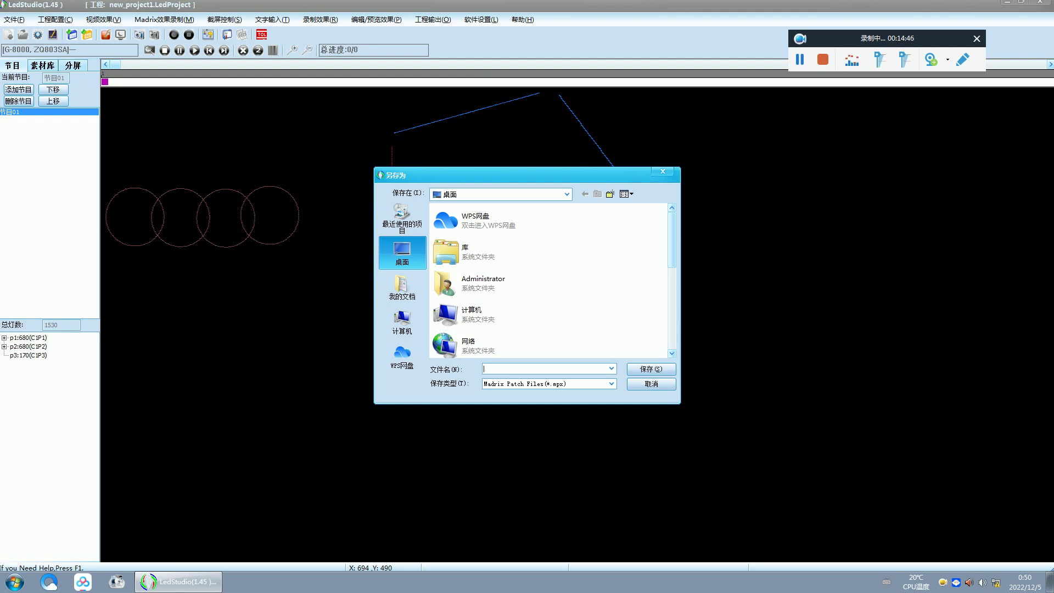
{"action": "type", "text": "jiao"}
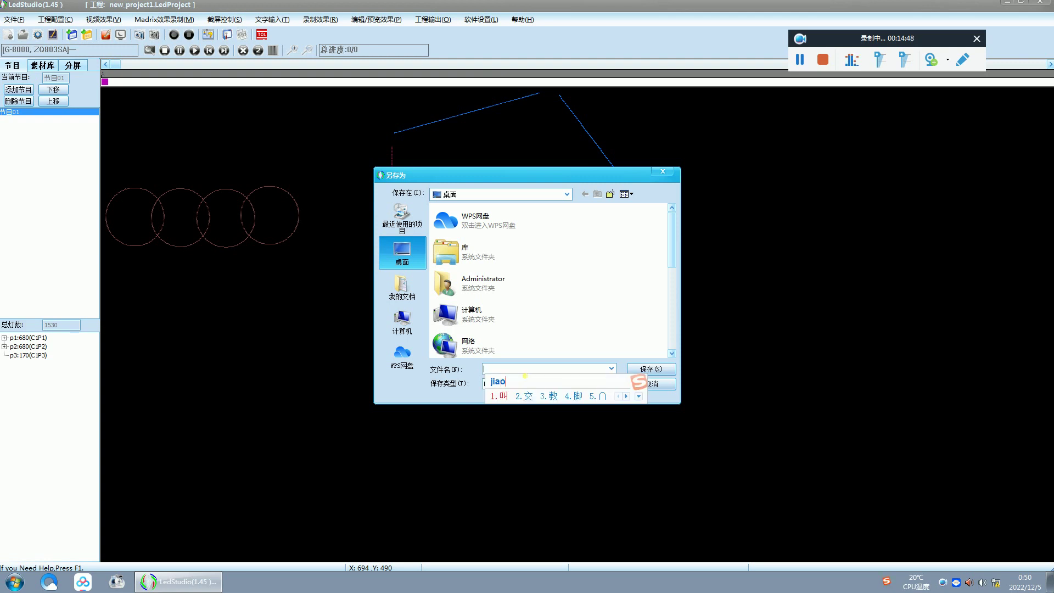
{"action": "type", "text": "xue"}
{"action": "key", "text": "space"}
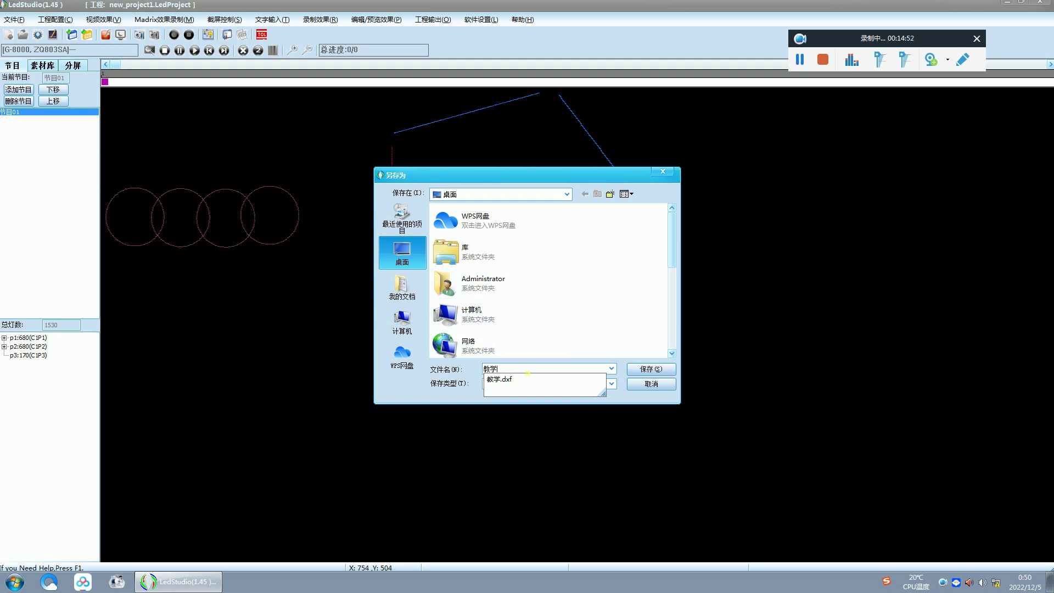
{"action": "left_click", "coordinate": [651, 369]}
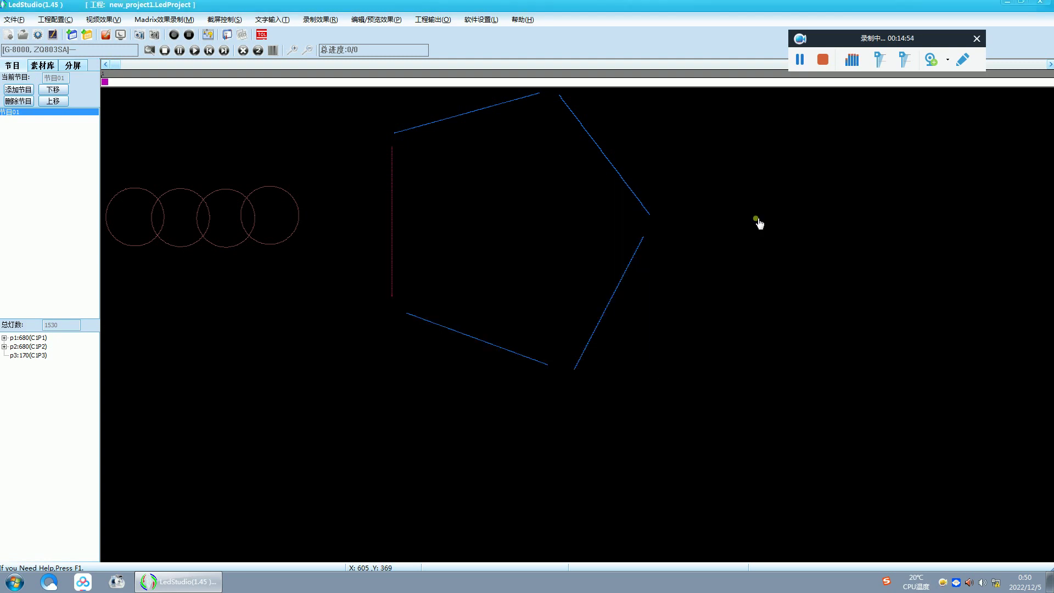
- Minimize LedStudio, place 教学.mpx beside 教学, and launch MADRIX 5 from its context menu
{"action": "left_click", "coordinate": [1009, 6]}
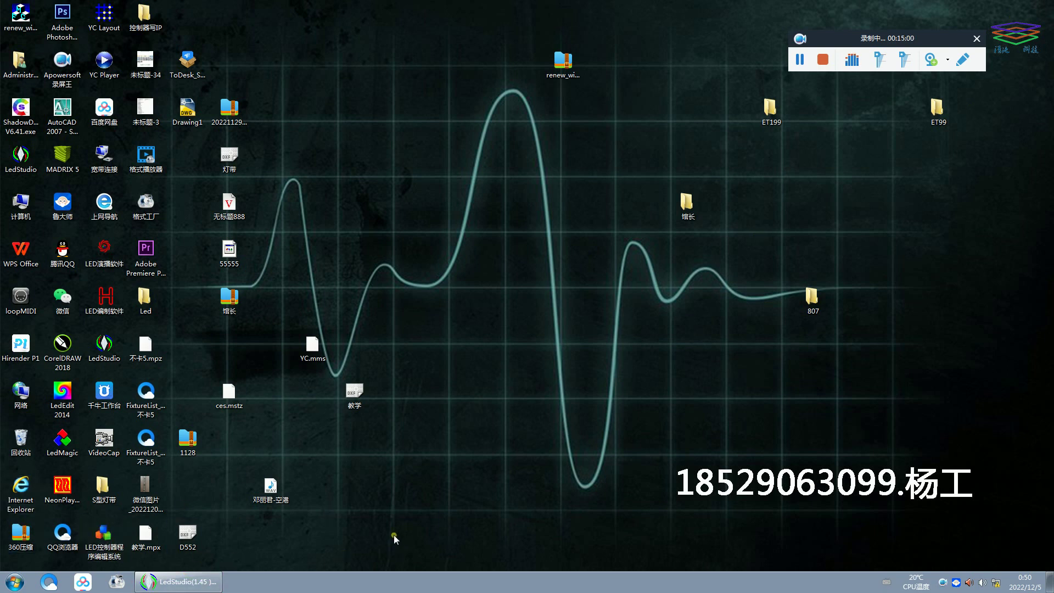
{"action": "left_click_drag", "start_coordinate": [439, 405], "coordinate": [439, 406]}
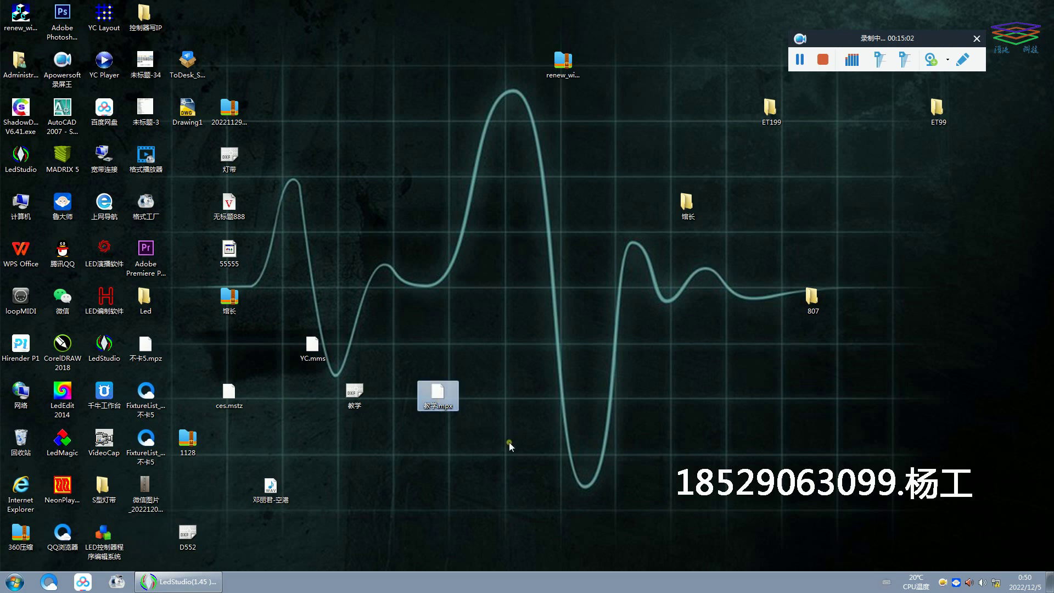
{"action": "right_click", "coordinate": [64, 158]}
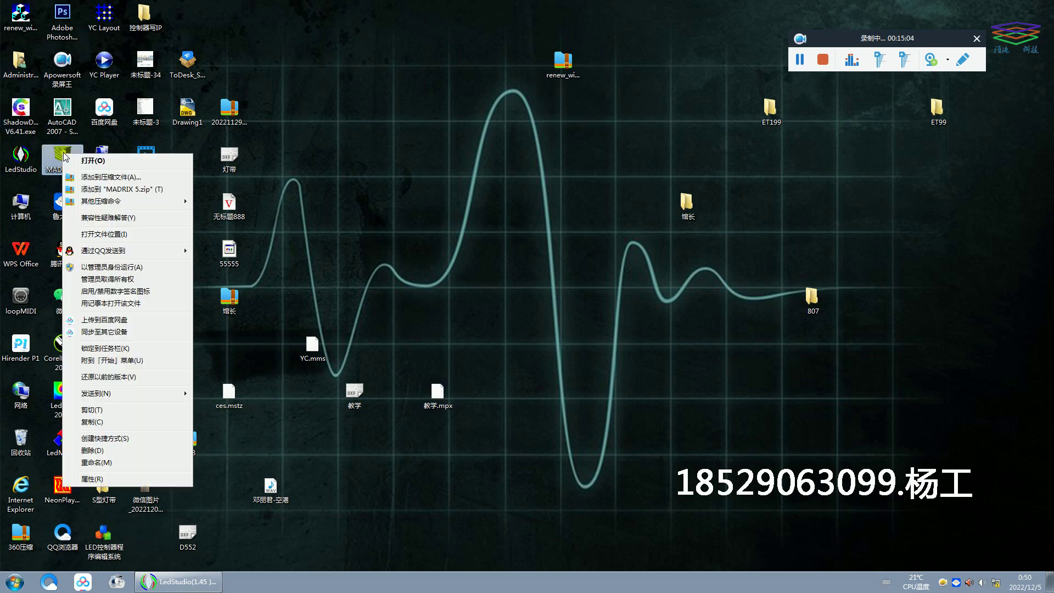
{"action": "left_click", "coordinate": [115, 280]}
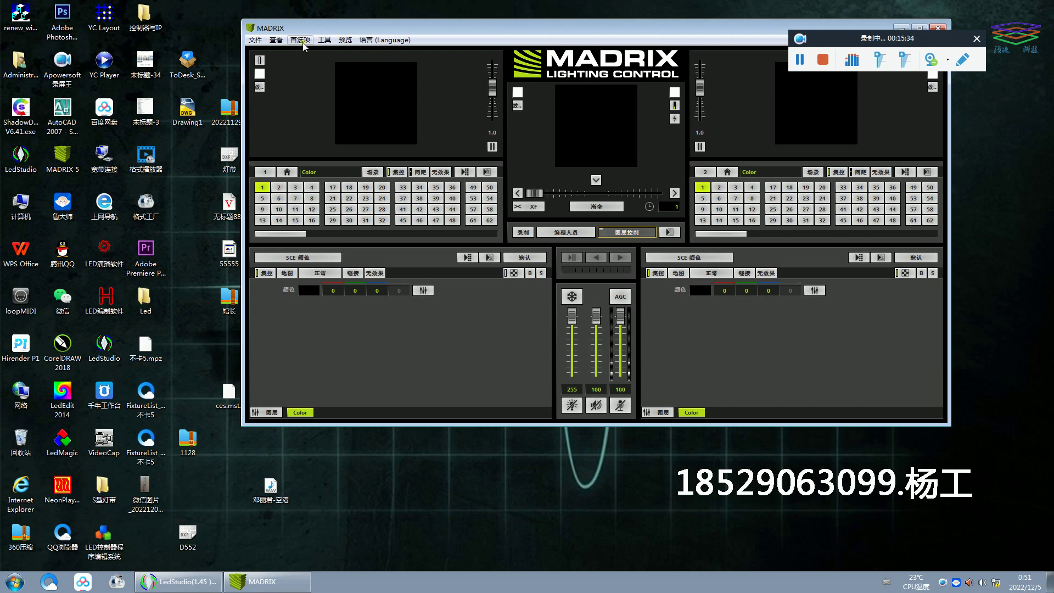
- Delete all 2500 default fixtures in the MADRIX Patch Editor
{"action": "left_click", "coordinate": [300, 40]}
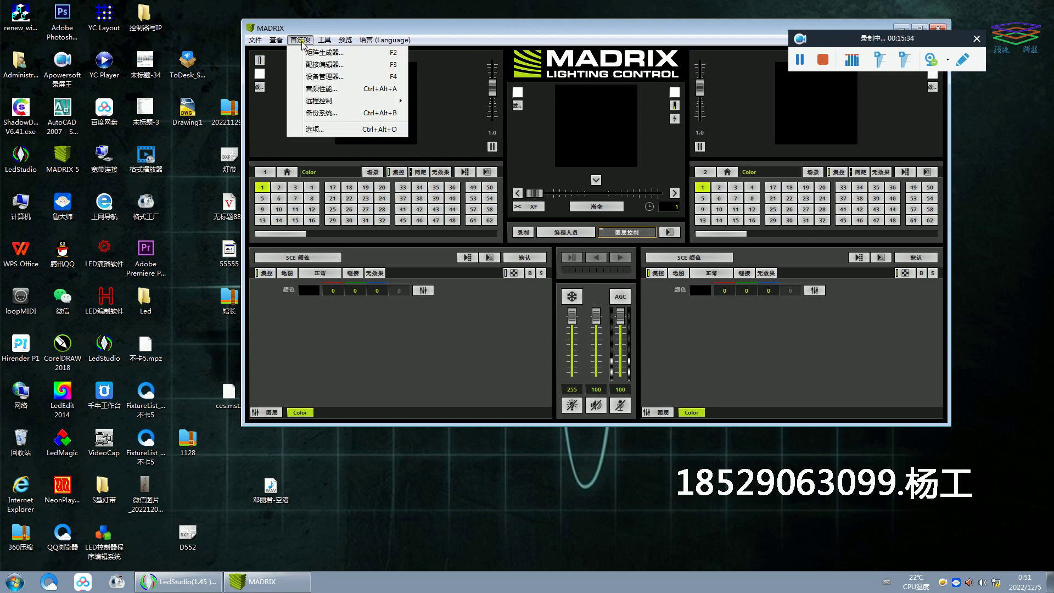
{"action": "left_click", "coordinate": [316, 64]}
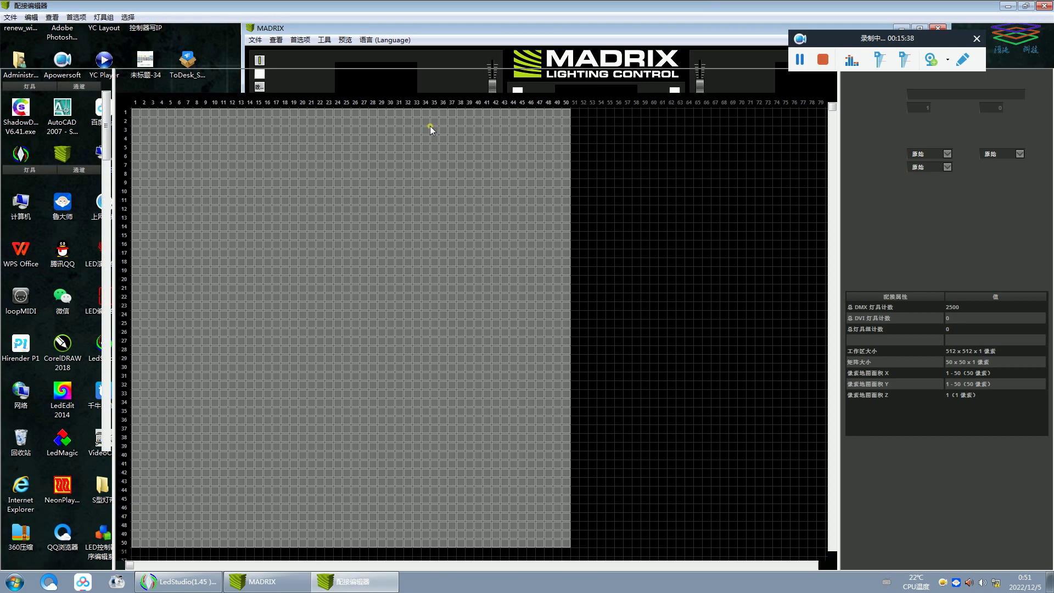
{"action": "left_click", "coordinate": [402, 192]}
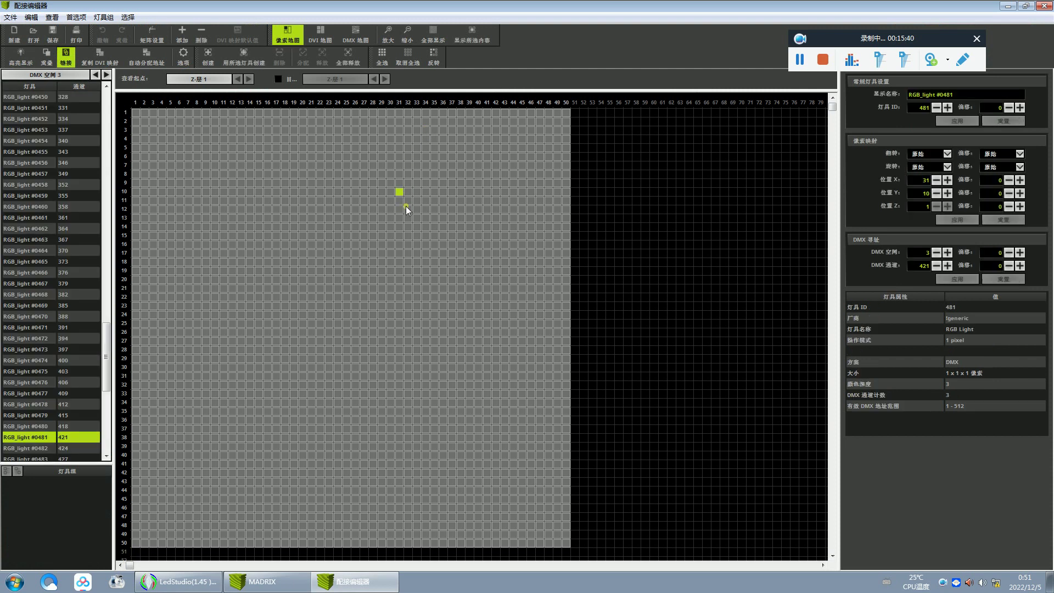
{"action": "key", "text": "ctrl+a"}
{"action": "left_click", "coordinate": [206, 40]}
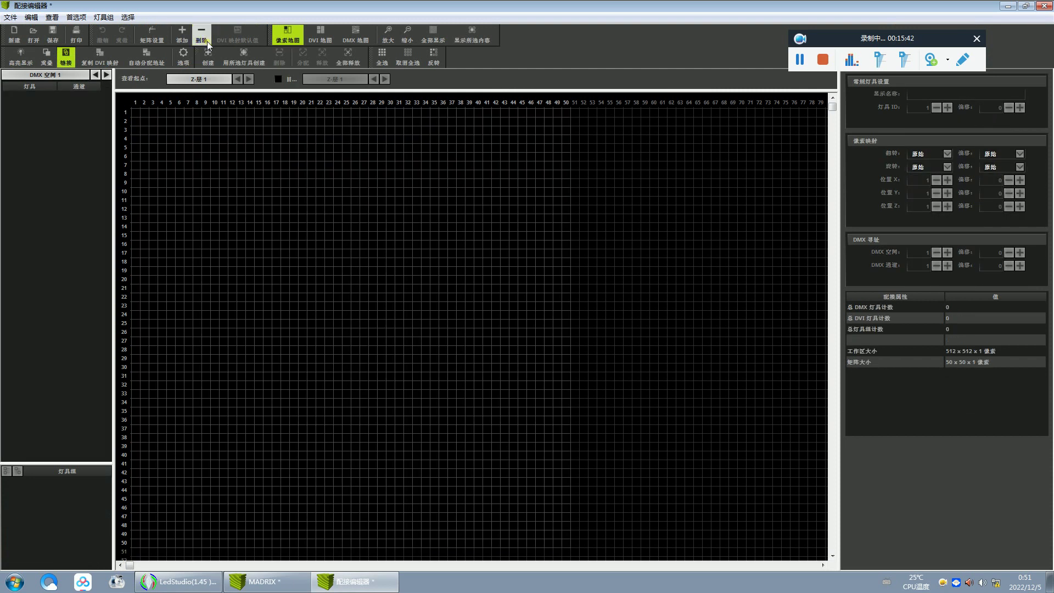
- Open the patch file Desktop\教学.mpx in the Patch Editor
{"action": "left_click", "coordinate": [10, 18]}
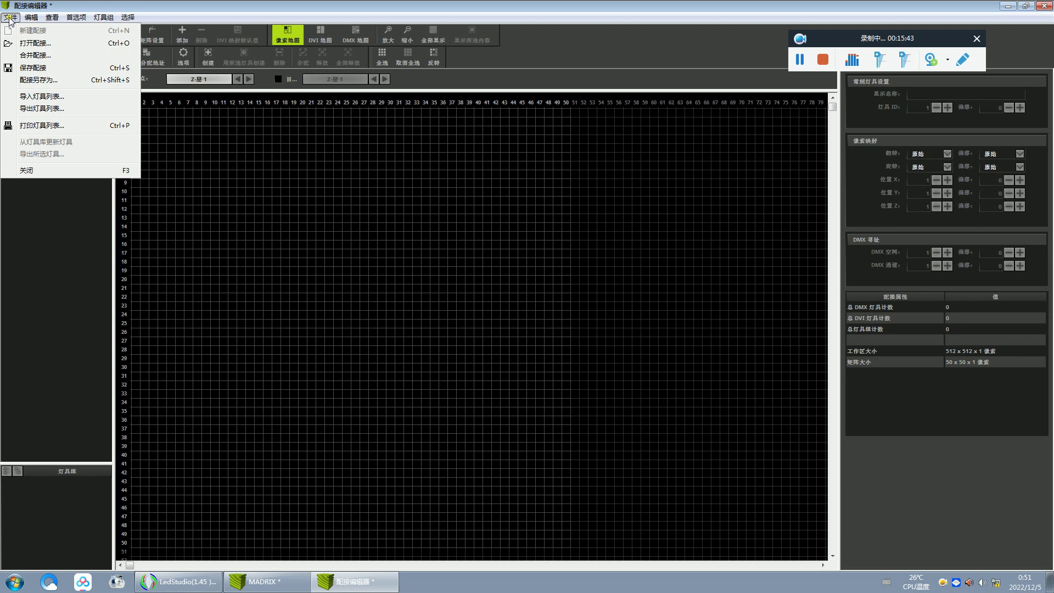
{"action": "left_click", "coordinate": [35, 42]}
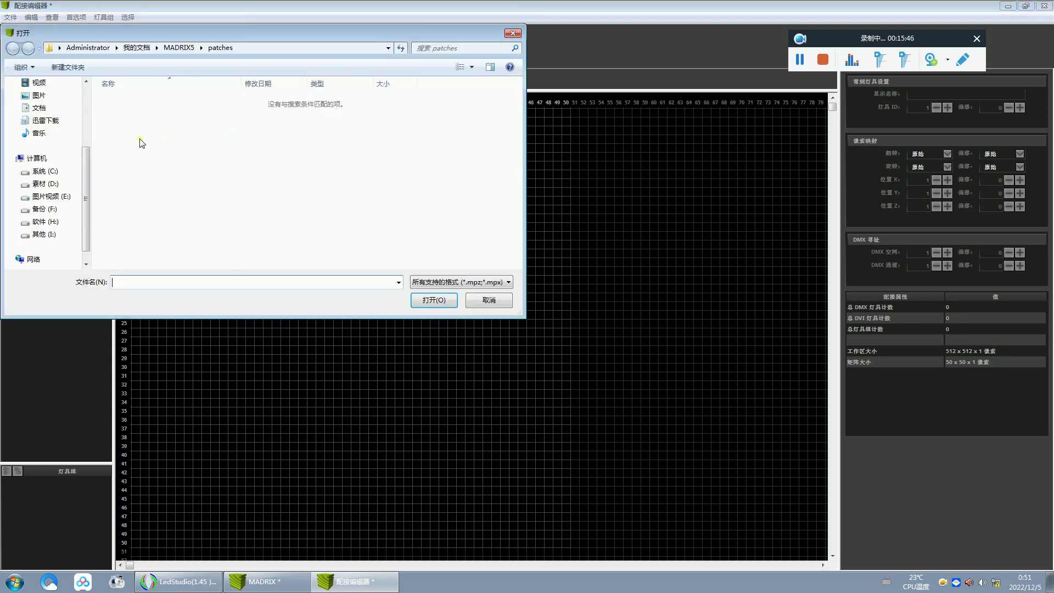
{"action": "scroll", "coordinate": [82, 198], "scroll_direction": "down", "scroll_amount": 3}
{"action": "scroll", "coordinate": [88, 208], "scroll_direction": "down", "scroll_amount": 2}
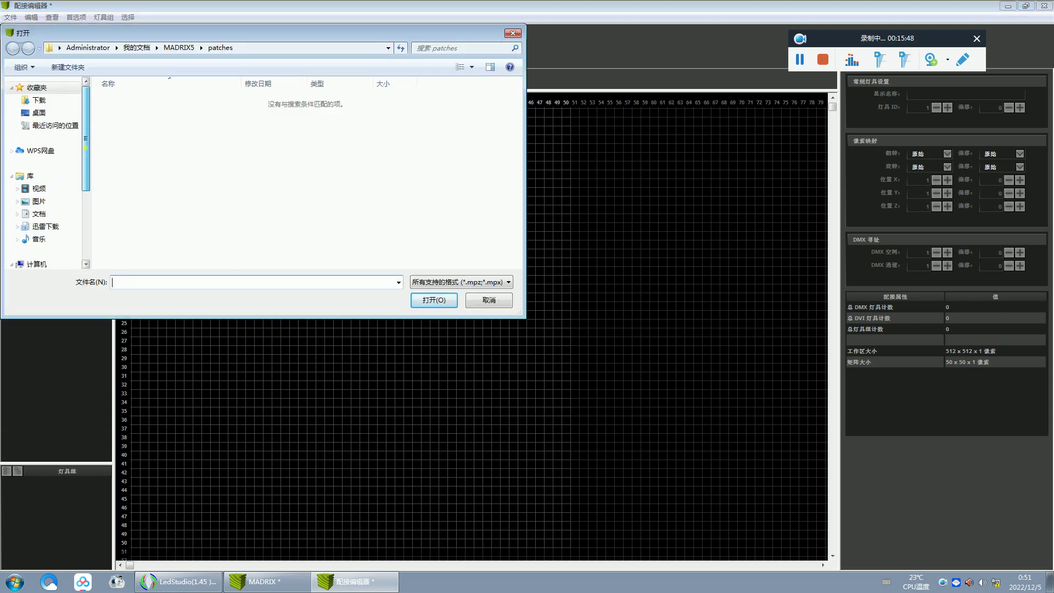
{"action": "scroll", "coordinate": [49, 116], "scroll_direction": "up", "scroll_amount": 3}
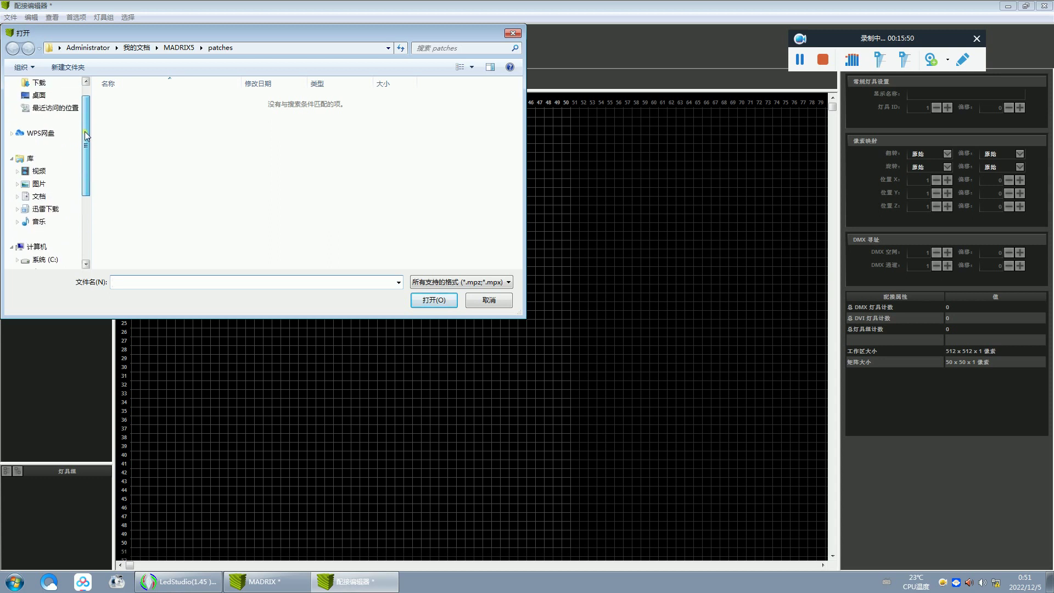
{"action": "left_click", "coordinate": [48, 97]}
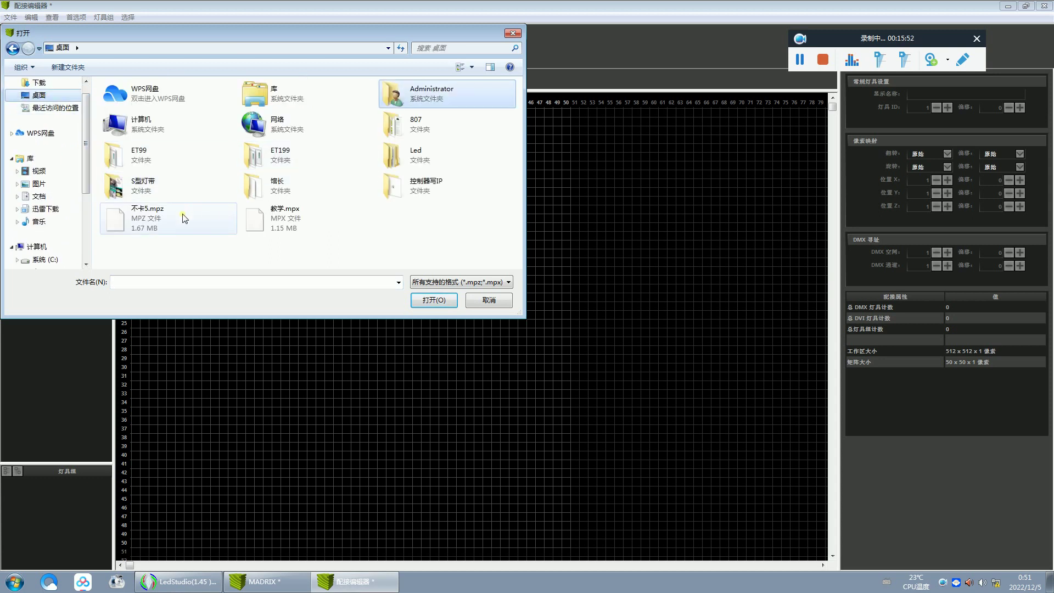
{"action": "left_click", "coordinate": [277, 225]}
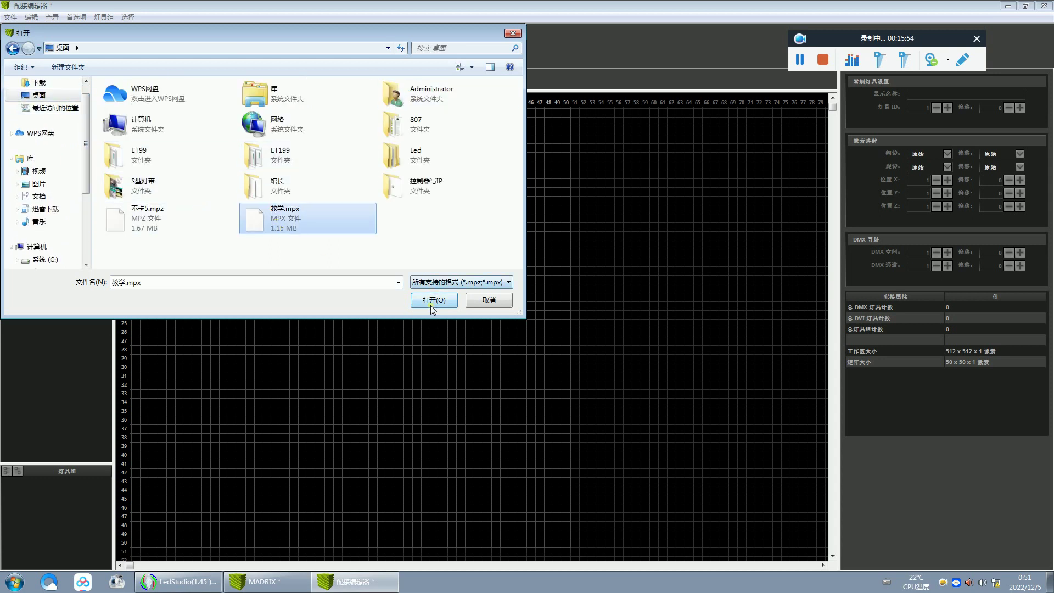
{"action": "left_click", "coordinate": [431, 306]}
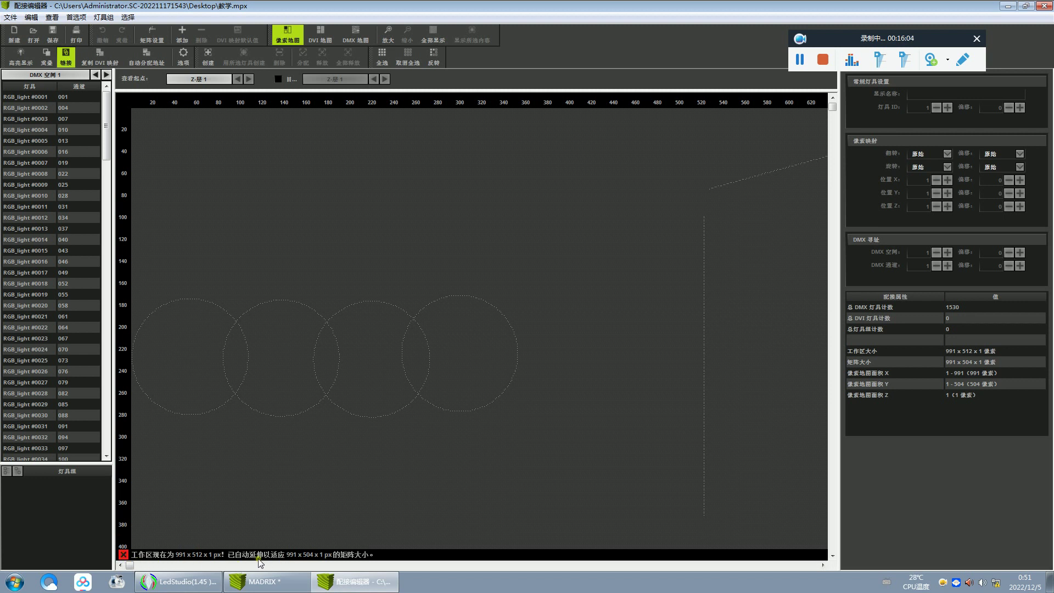
- Dismiss the resize notice, scroll across the circles-and-pentagon patch, then close the Patch Editor
{"action": "left_click", "coordinate": [125, 555]}
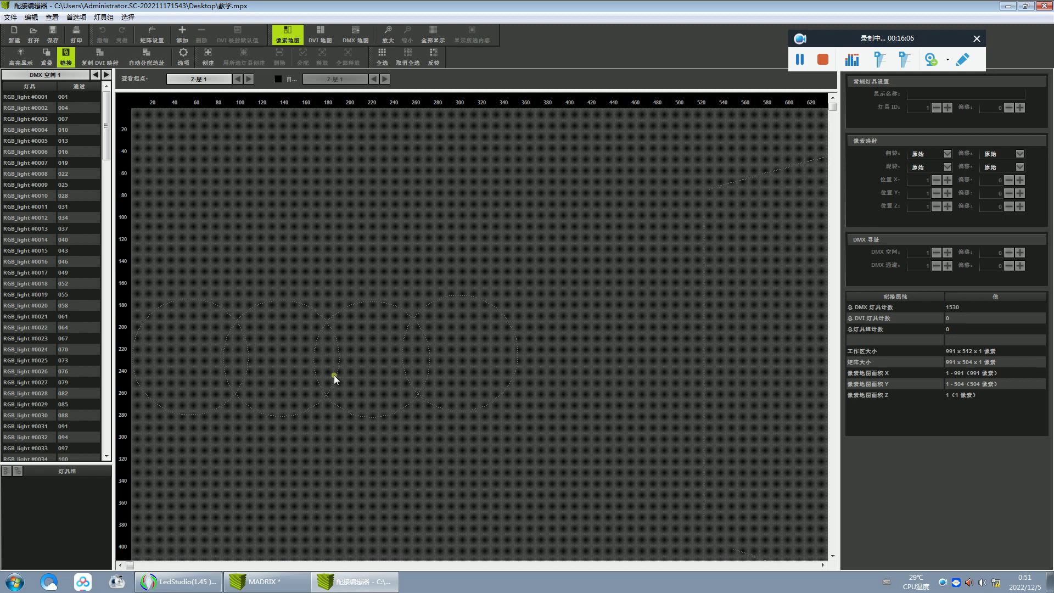
{"action": "mouse_move", "coordinate": [130, 565]}
{"action": "left_mouse_down"}
{"action": "mouse_move", "coordinate": [811, 565]}
{"action": "mouse_move", "coordinate": [480, 566]}
{"action": "left_mouse_up"}
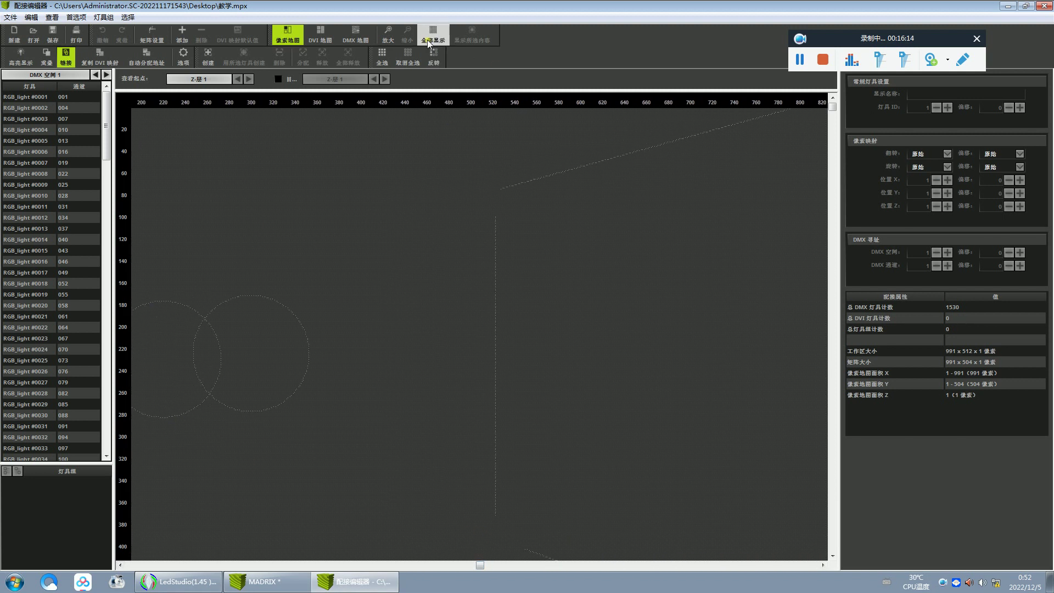
{"action": "left_click", "coordinate": [433, 34]}
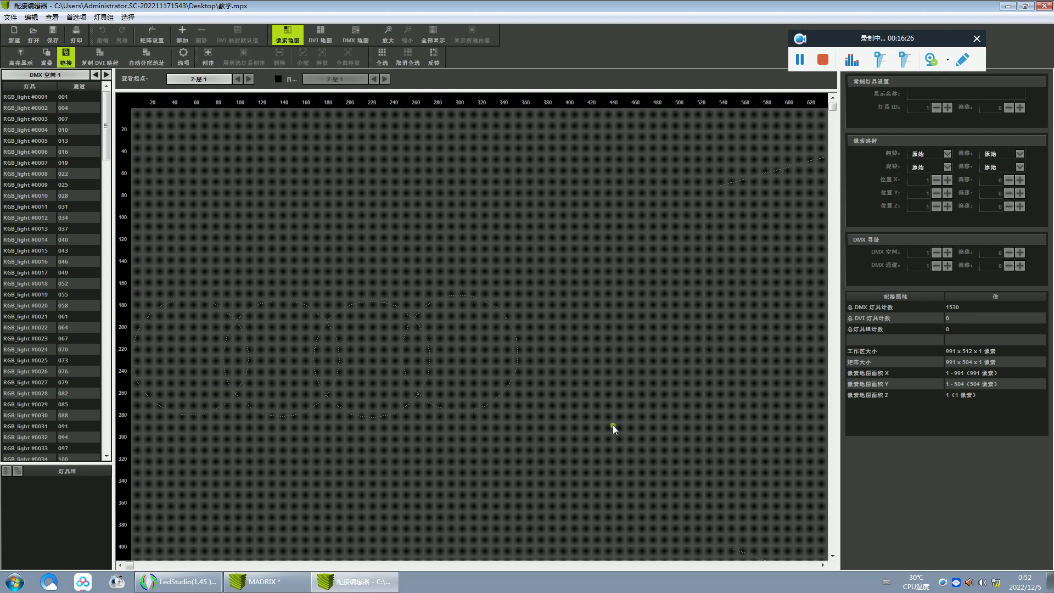
{"action": "left_click_drag", "start_coordinate": [130, 565], "coordinate": [634, 564]}
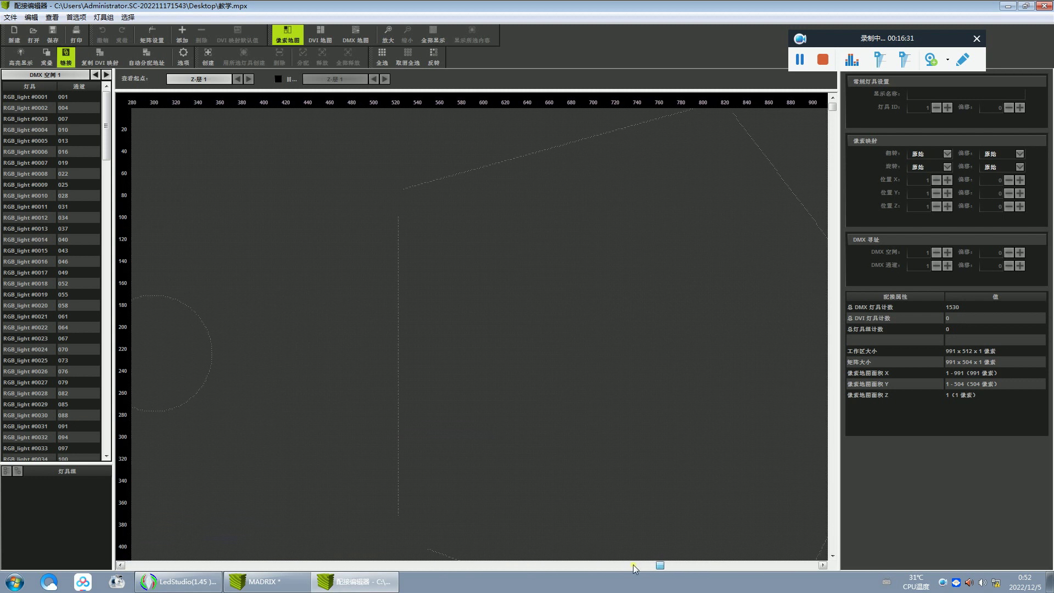
{"action": "left_click", "coordinate": [634, 564]}
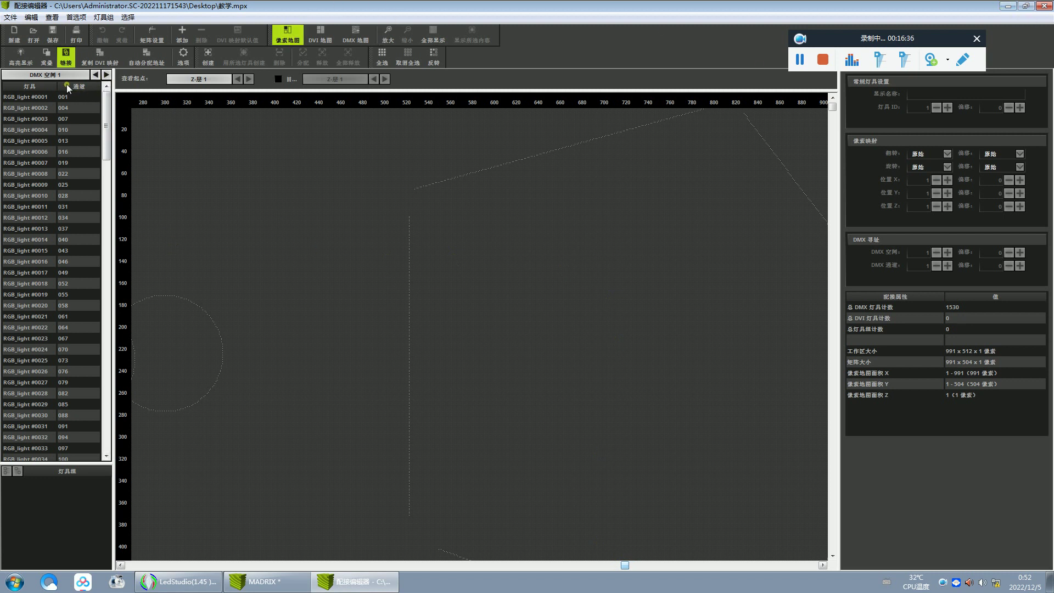
{"action": "left_click", "coordinate": [1044, 7]}
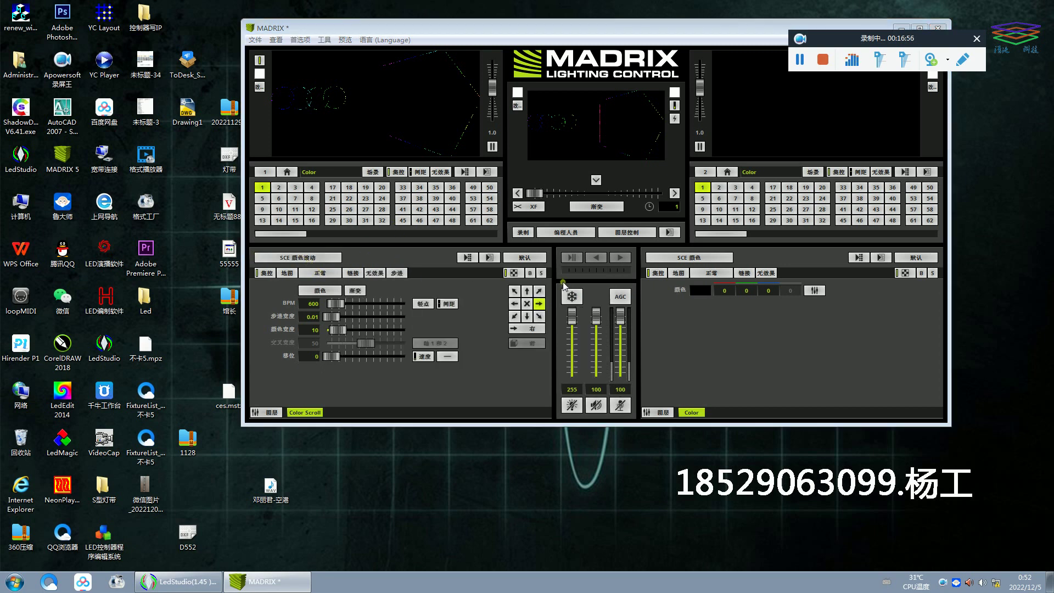
- Switch Deck A's effect from SCE Color Scroll to SCE Wave/Radial
{"action": "left_click", "coordinate": [298, 258]}
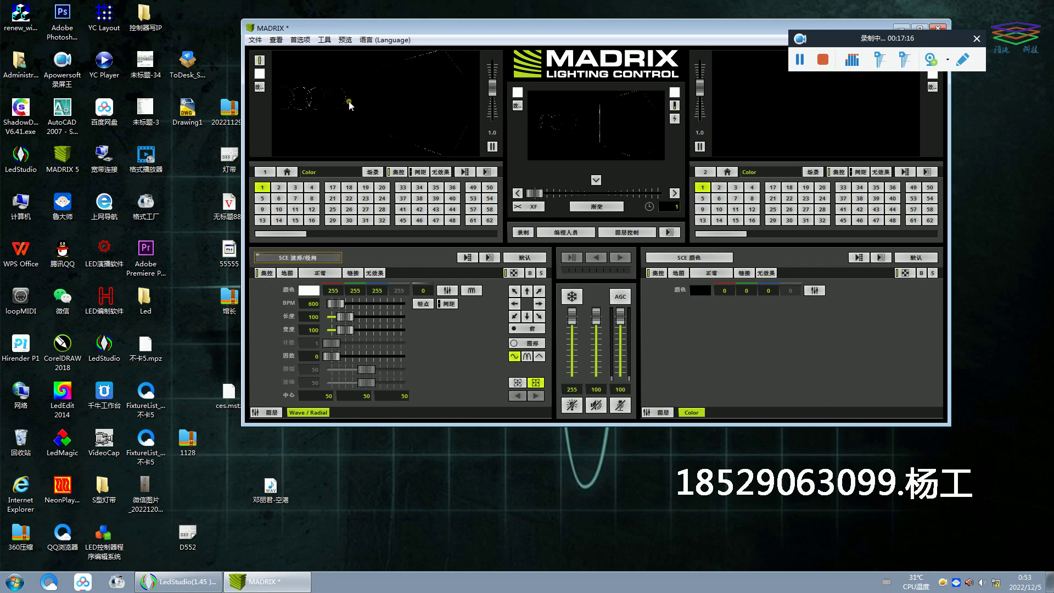
{"action": "left_click", "coordinate": [345, 39]}
{"action": "mouse_move", "coordinate": [374, 88]}
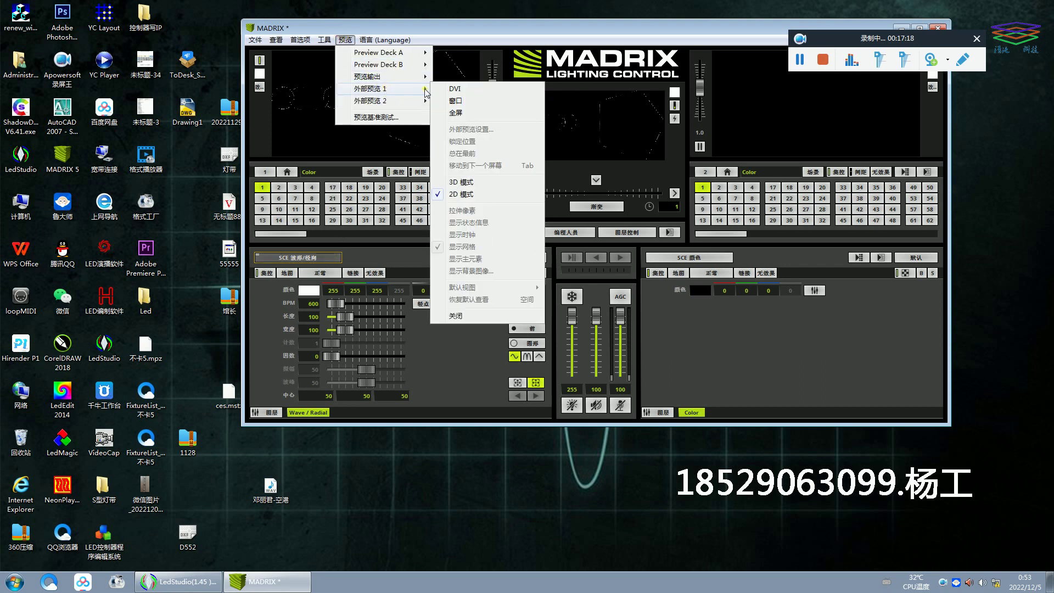
{"action": "left_click", "coordinate": [455, 101]}
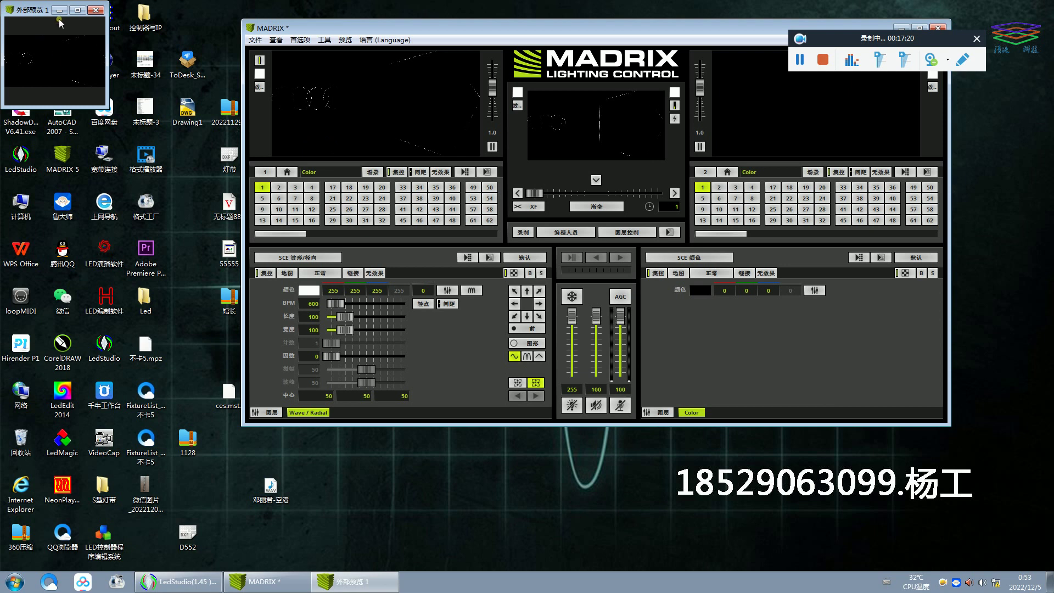
{"action": "left_click", "coordinate": [82, 12]}
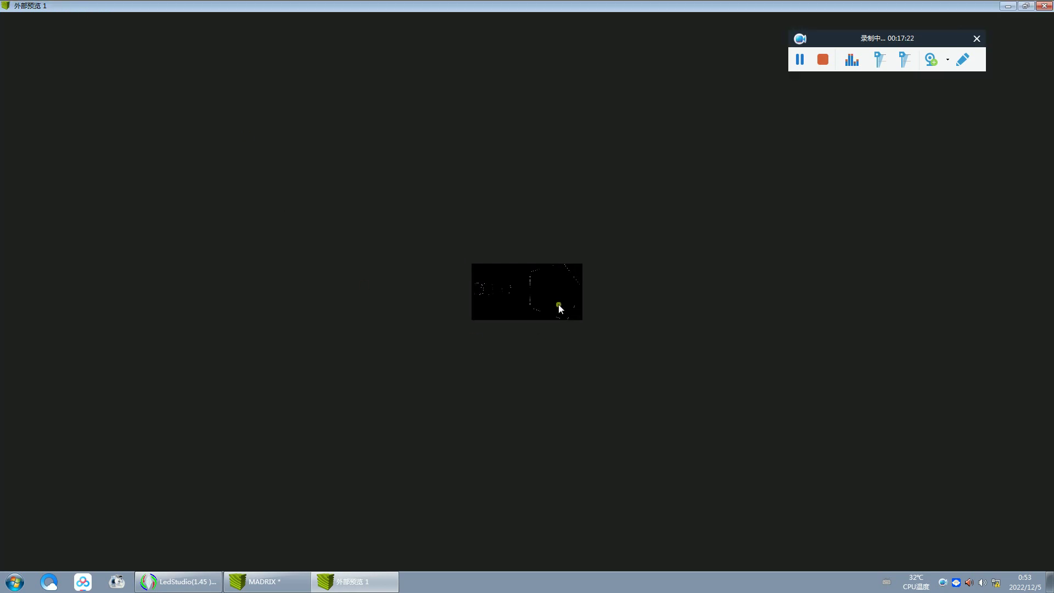
{"action": "scroll", "coordinate": [559, 304], "scroll_direction": "up", "scroll_amount": 10}
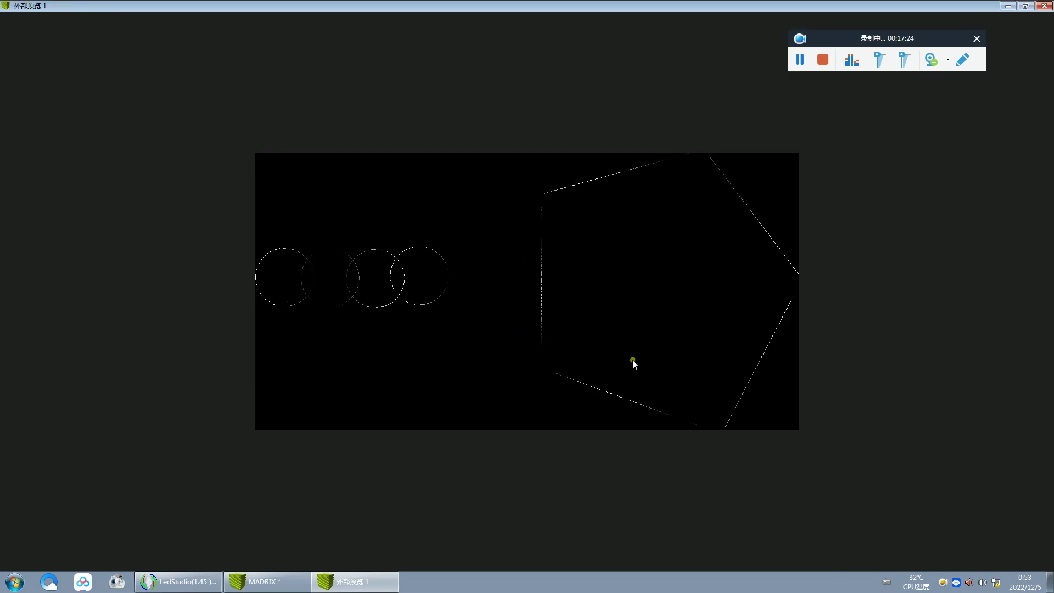
{"action": "scroll", "coordinate": [616, 364], "scroll_direction": "up", "scroll_amount": 3}
{"action": "scroll", "coordinate": [578, 332], "scroll_direction": "down", "scroll_amount": 3}
{"action": "left_click", "coordinate": [1045, 7]}
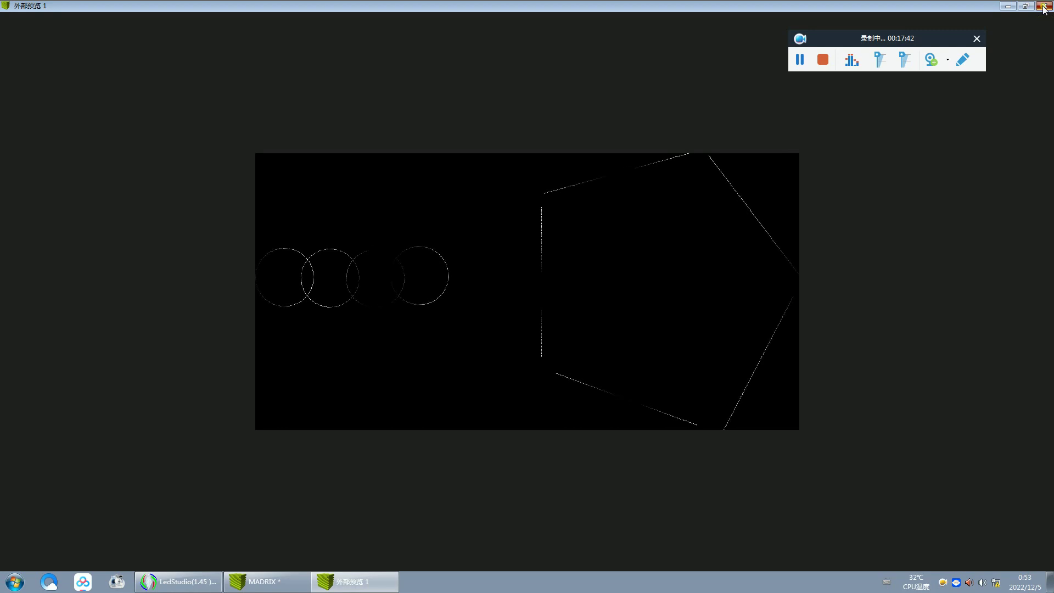